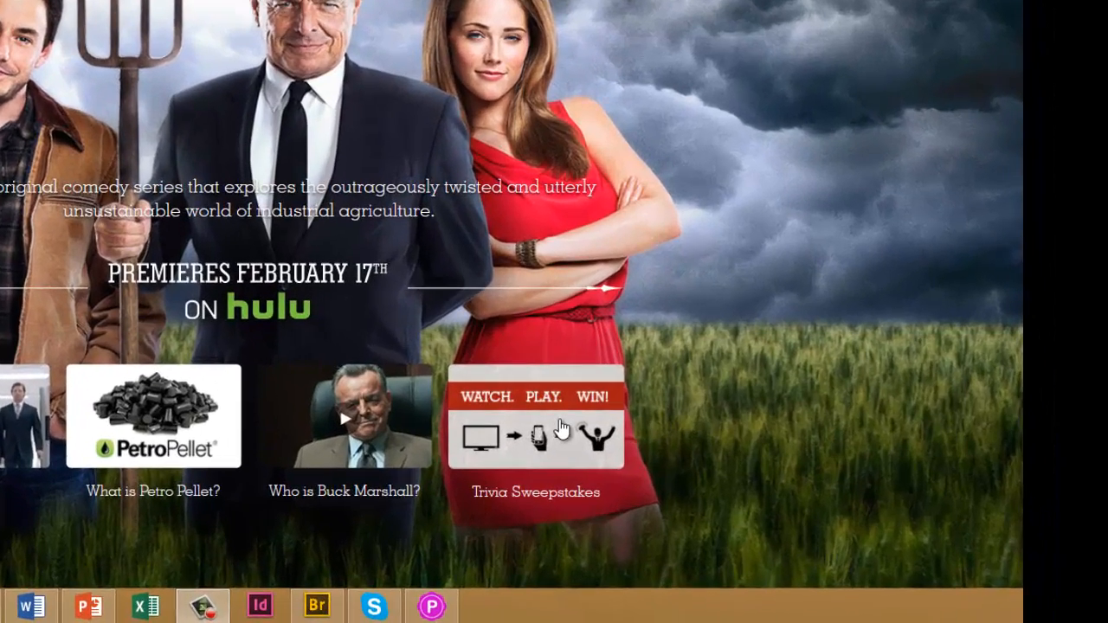
- Open the Trivia Sweepstakes page and examine the How to Play instructions on texting the keyword and the three episode questions
click(755, 491)
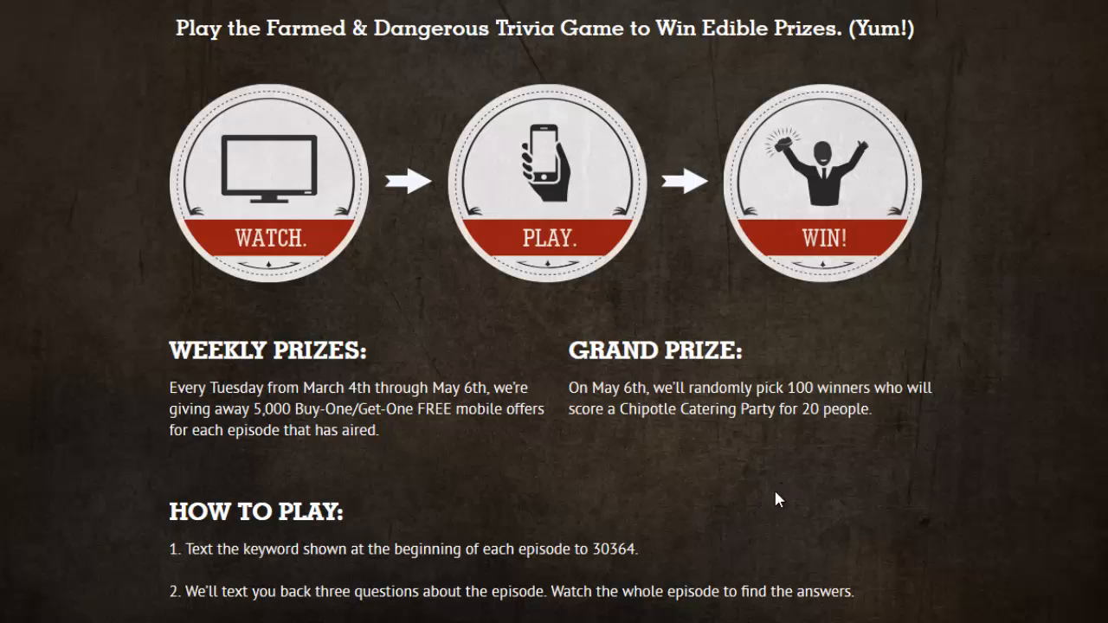
scroll(1054, 422, down, 1)
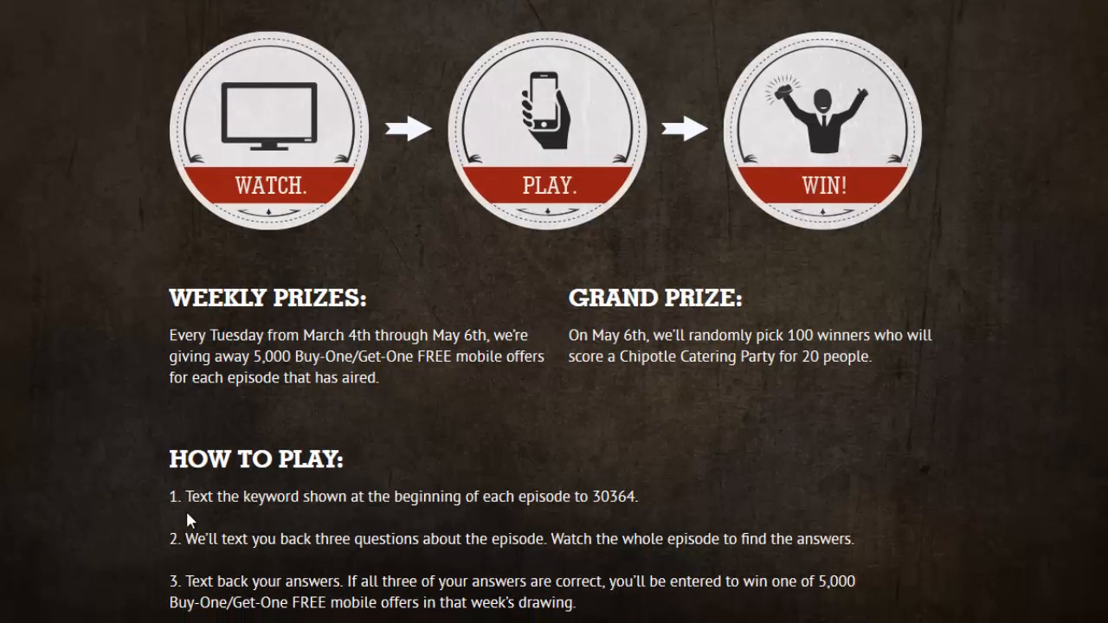
drag(298, 498, 183, 521)
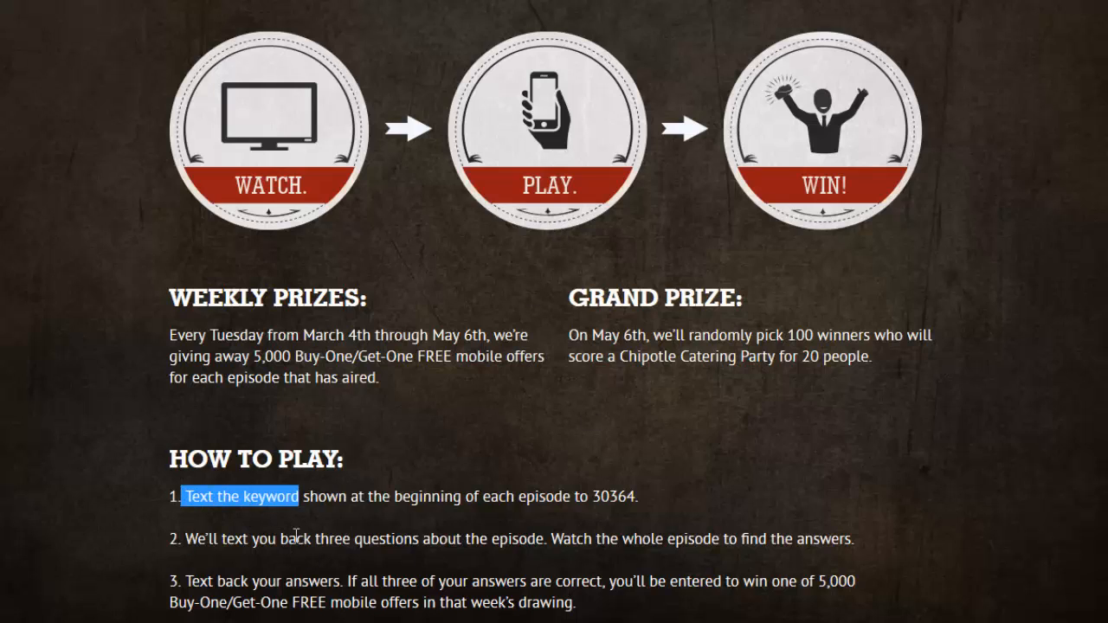
drag(317, 537, 544, 540)
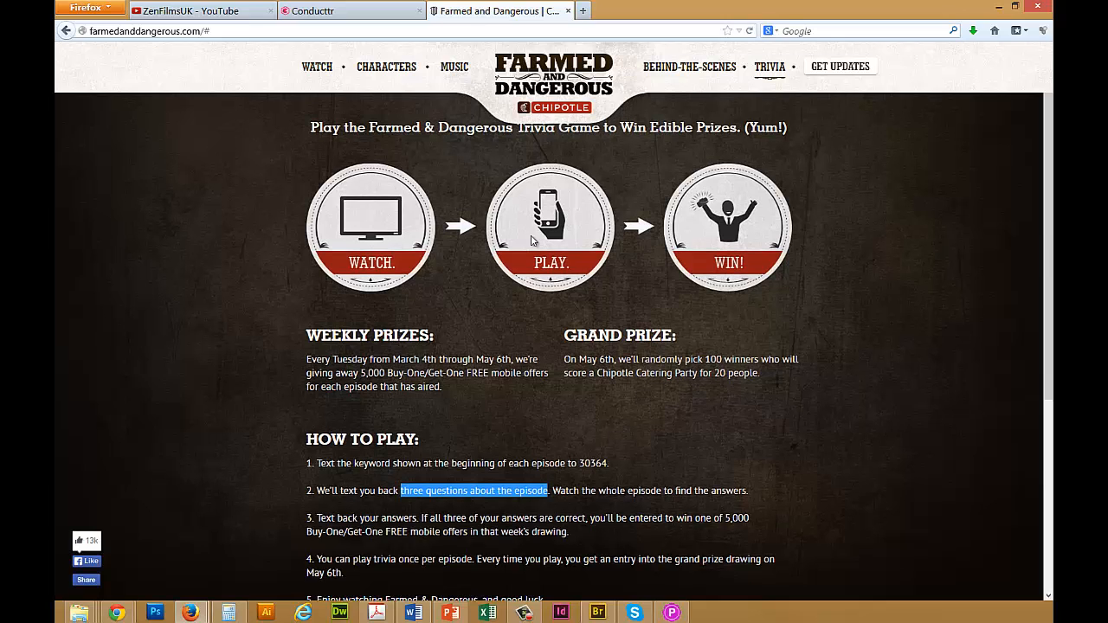
- Switch to Conducttr and create a new project titled "Web Series + SMS" without a template
click(319, 11)
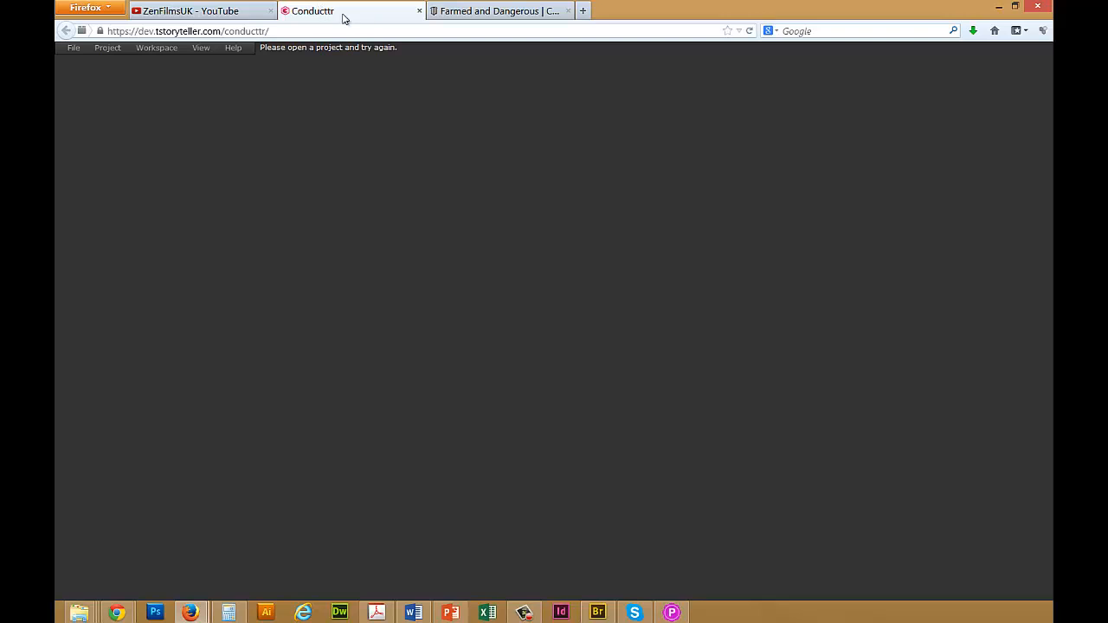
click(74, 47)
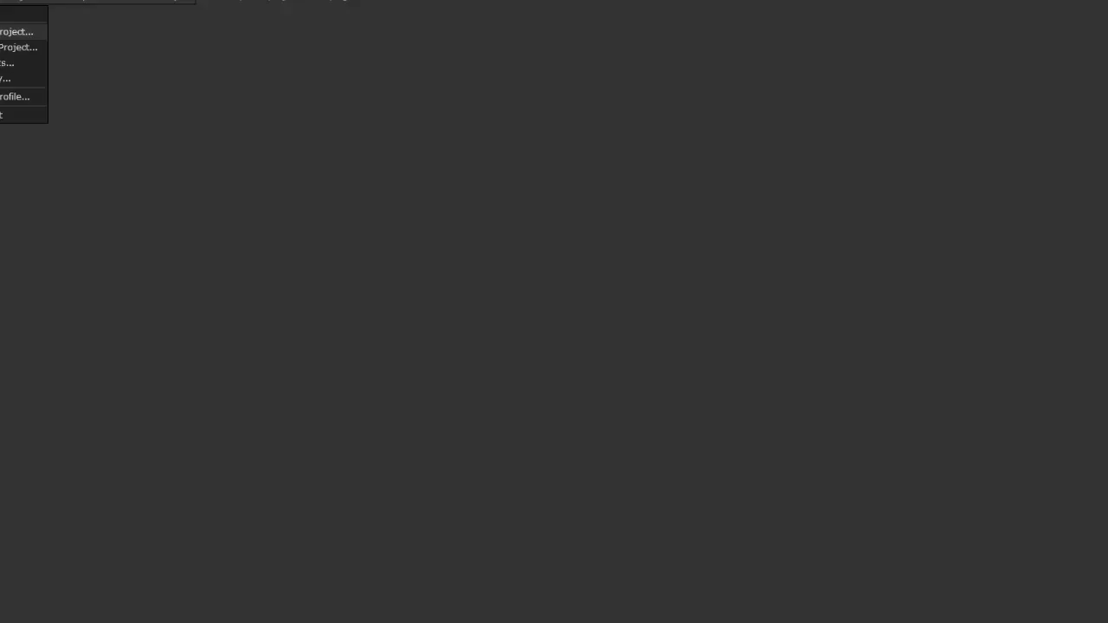
click(13, 32)
click(566, 284)
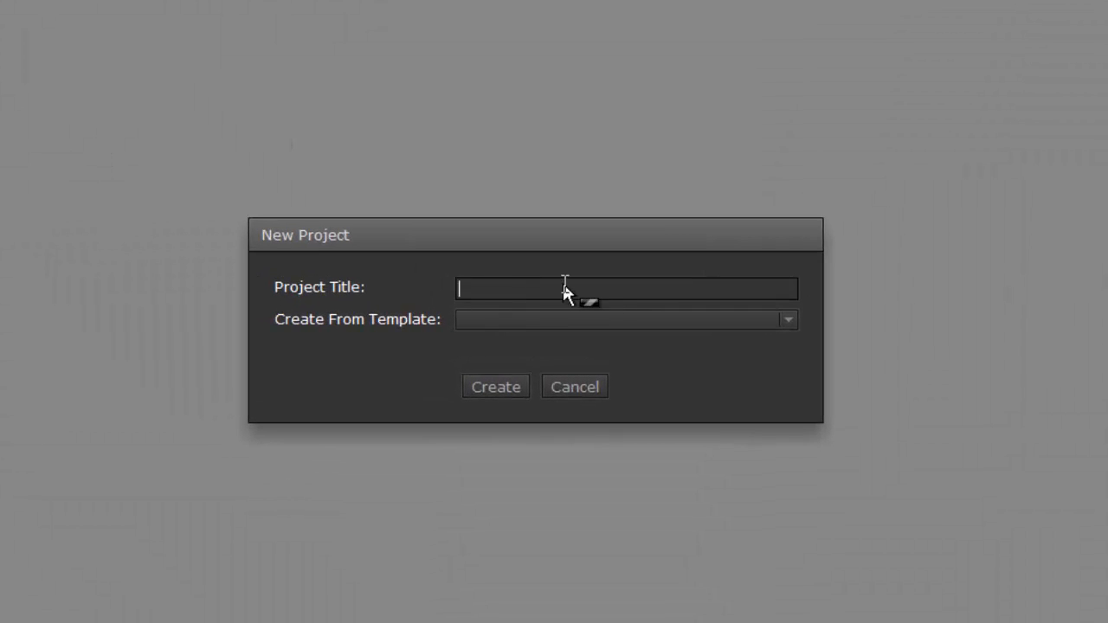
text(Web Series)
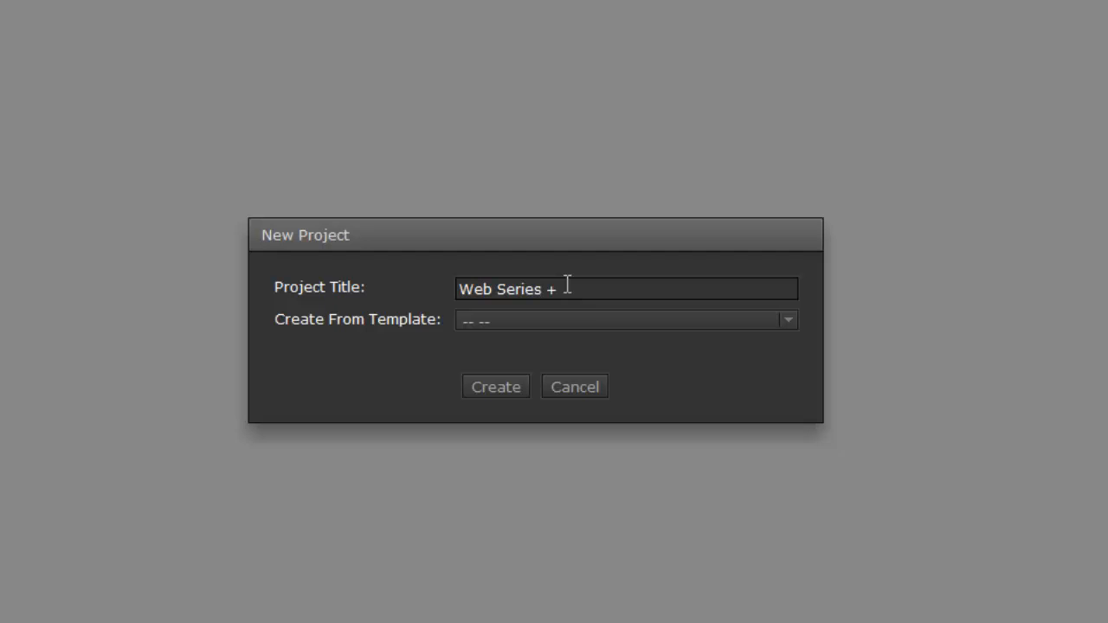
text( + SMS)
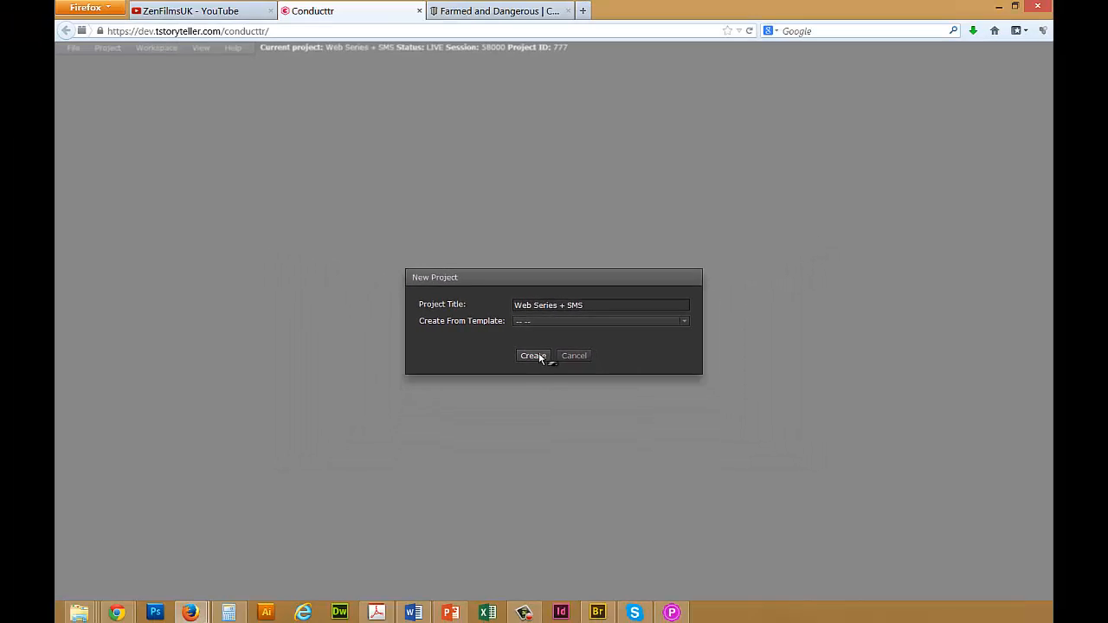
click(538, 355)
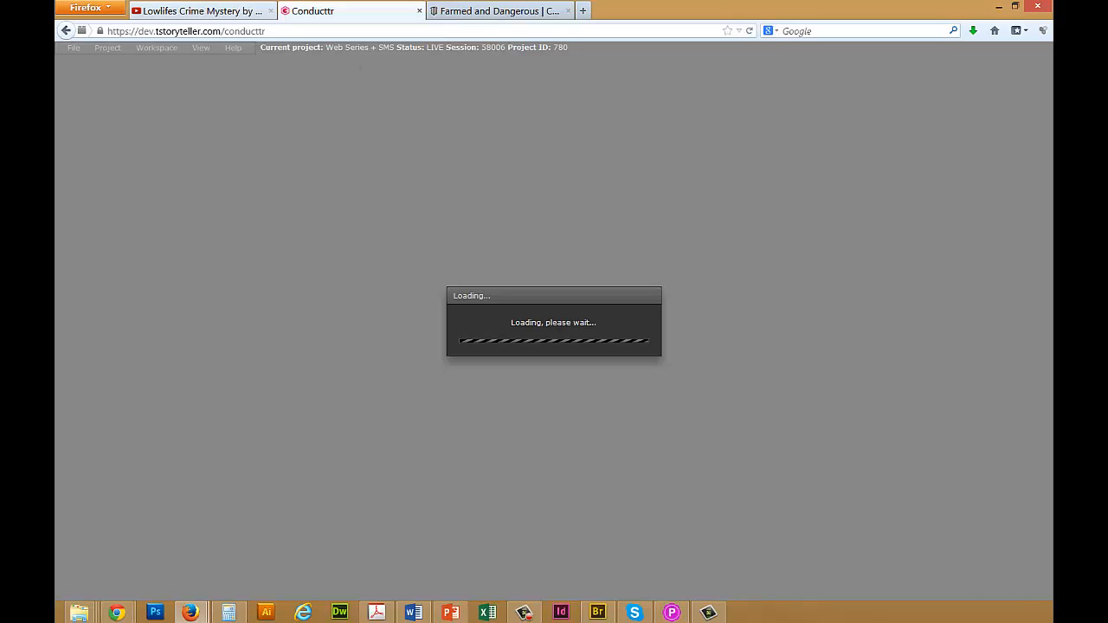
- Switch to YouTube and look through the episode list of the Lowlifes Crime Mystery playlist
click(197, 10)
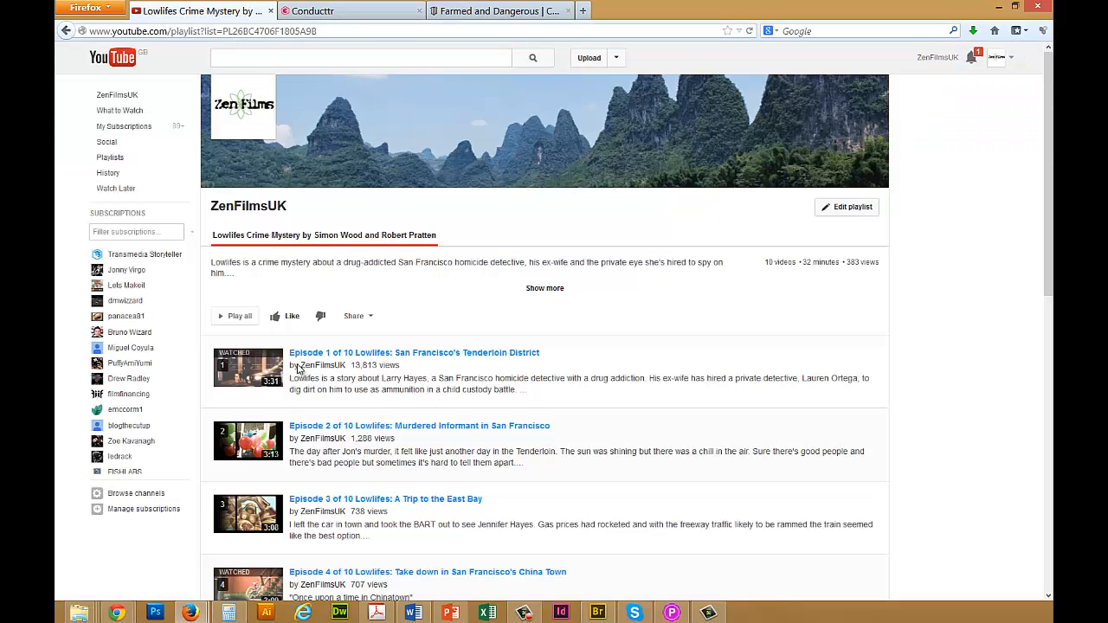
scroll(563, 520, down, 4)
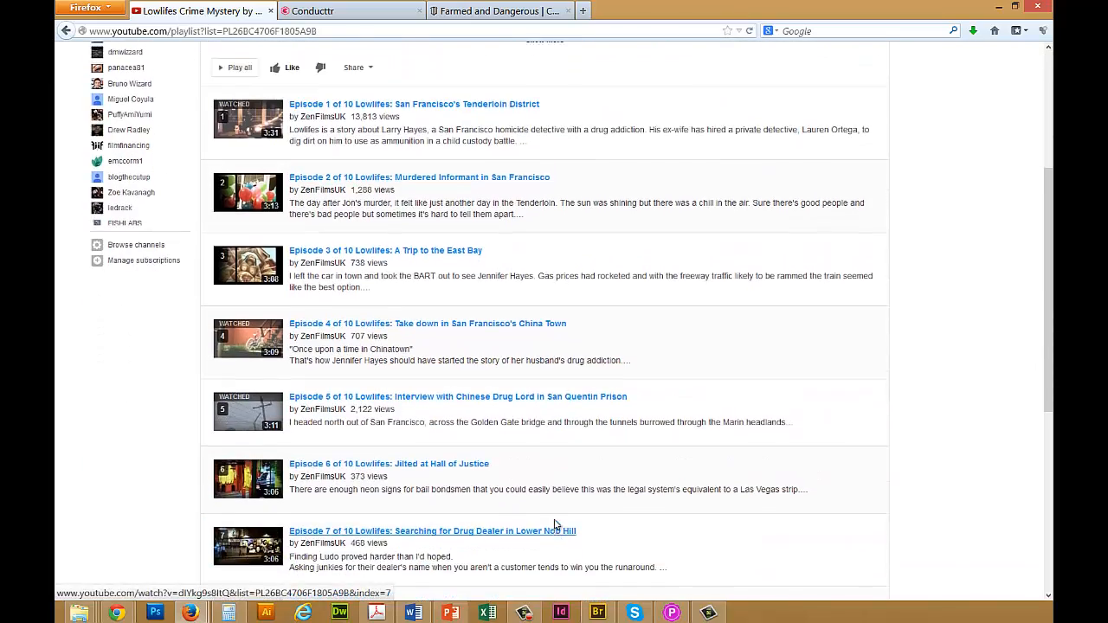
scroll(563, 524, up, 4)
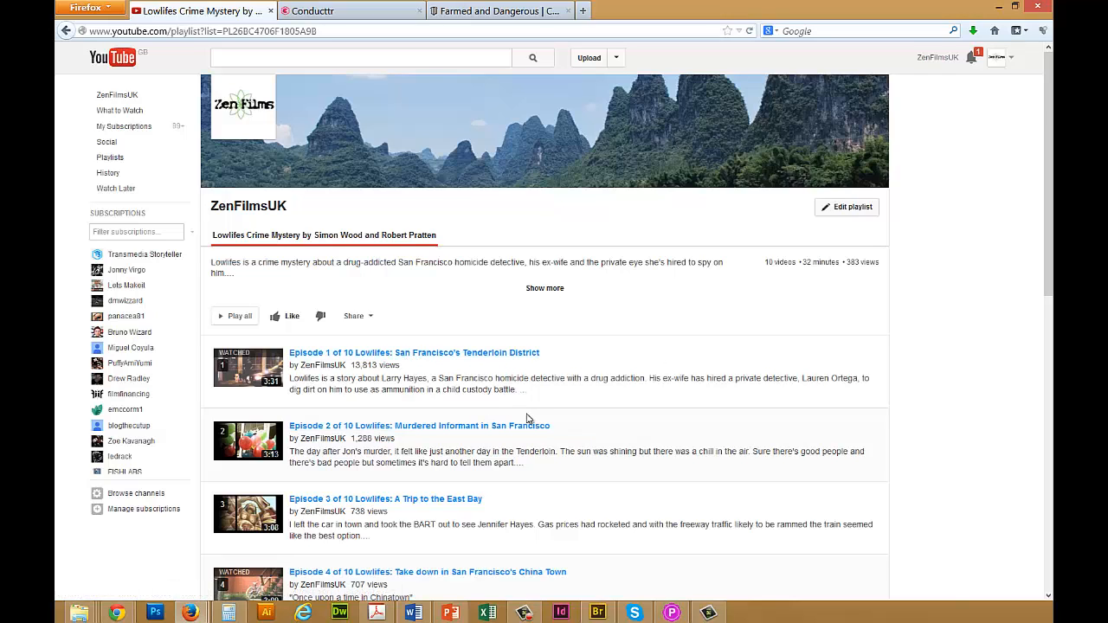
scroll(559, 528, down, 4)
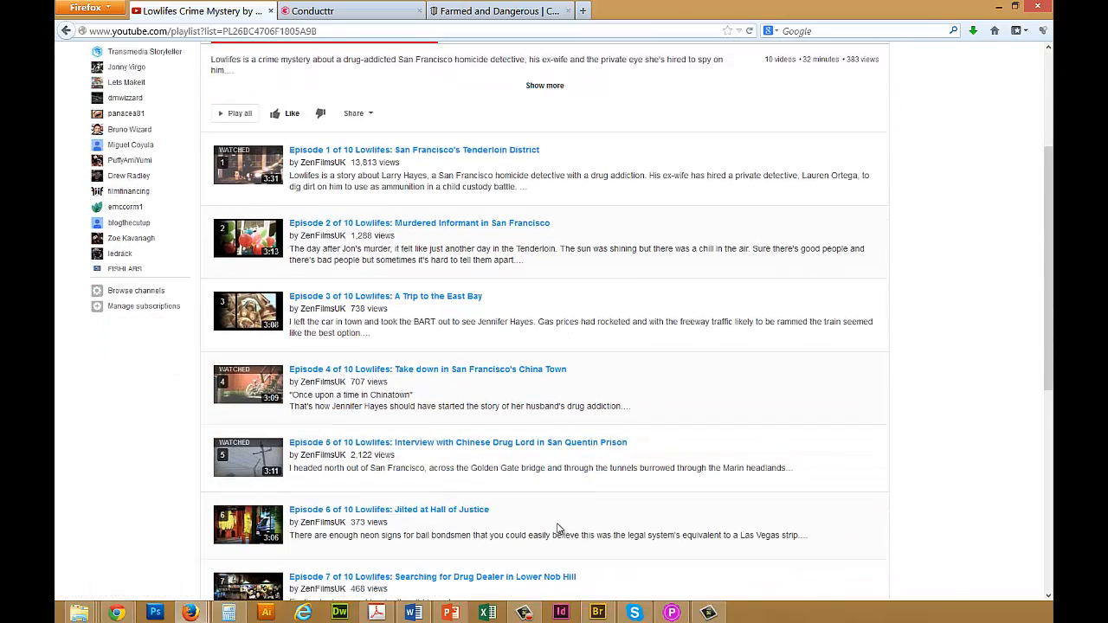
scroll(611, 491, up, 3)
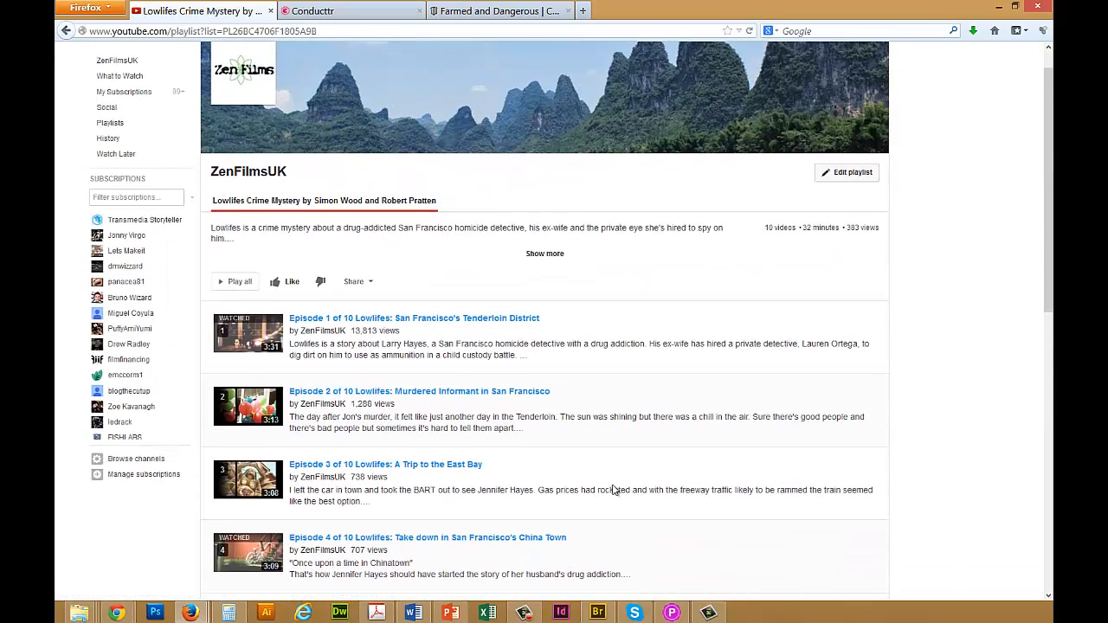
scroll(638, 433, up, 1)
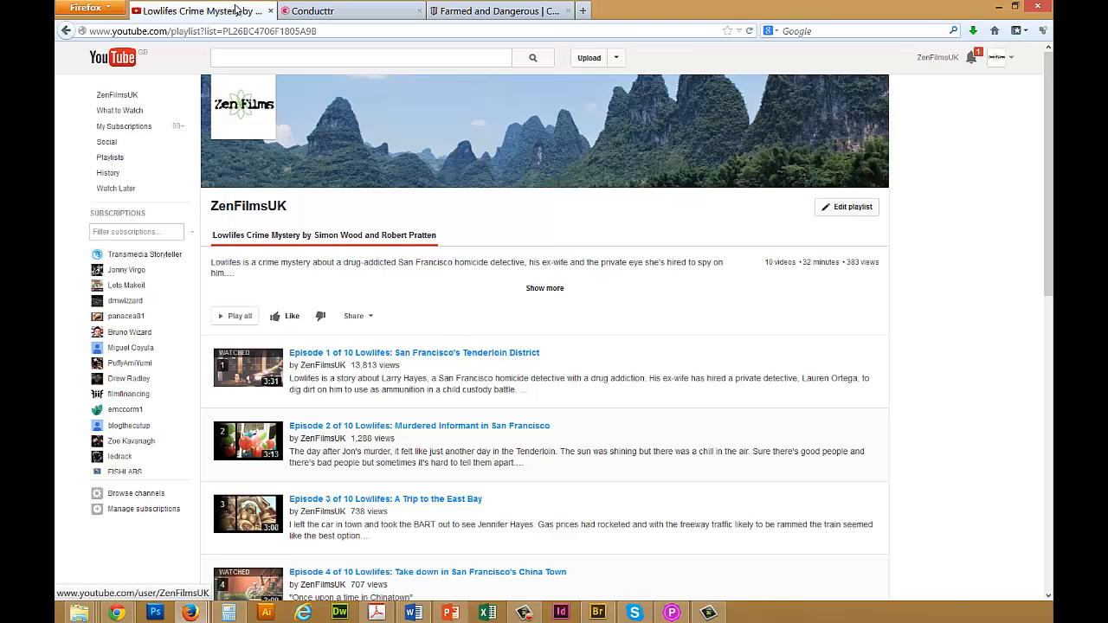
- Switch back to Conducttr, widen the Characters area, and add a YouTube account to the Narrator character
click(333, 12)
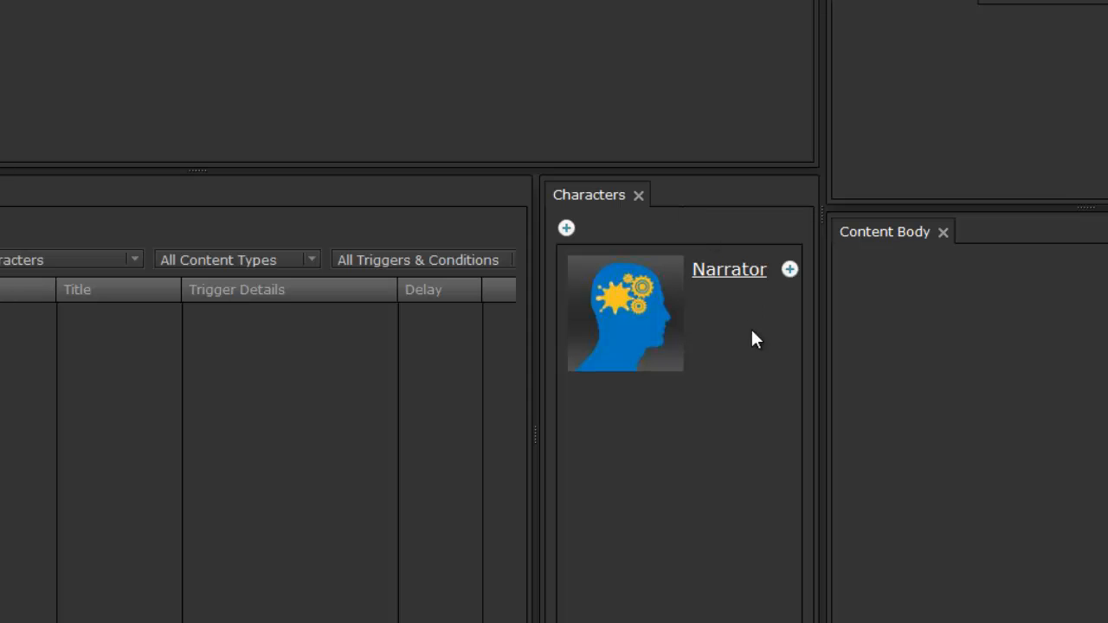
drag(536, 313, 485, 320)
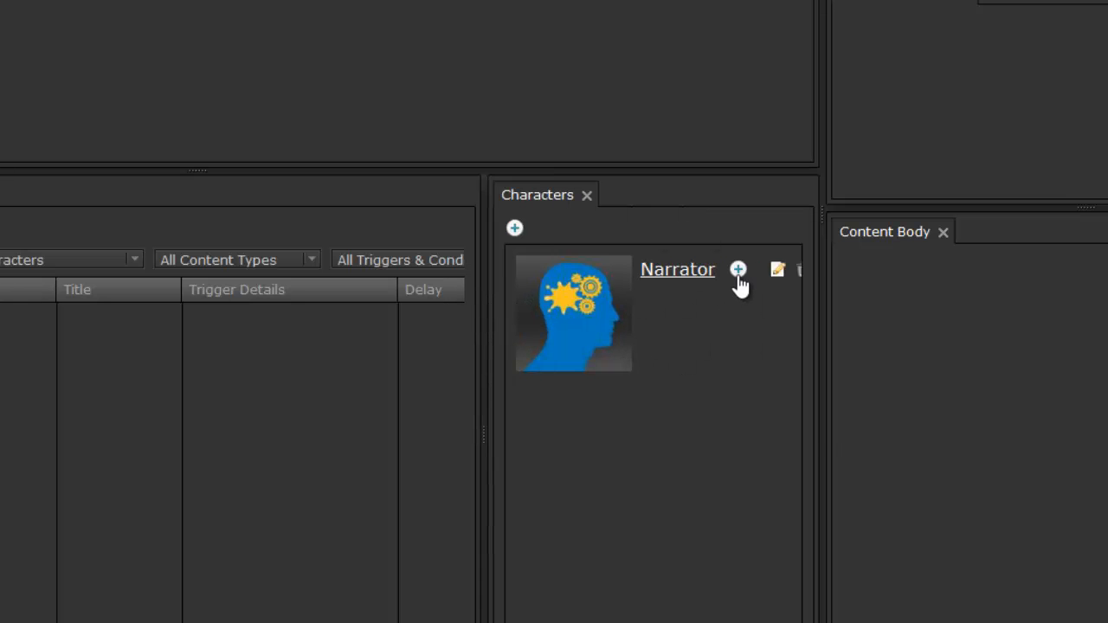
click(736, 268)
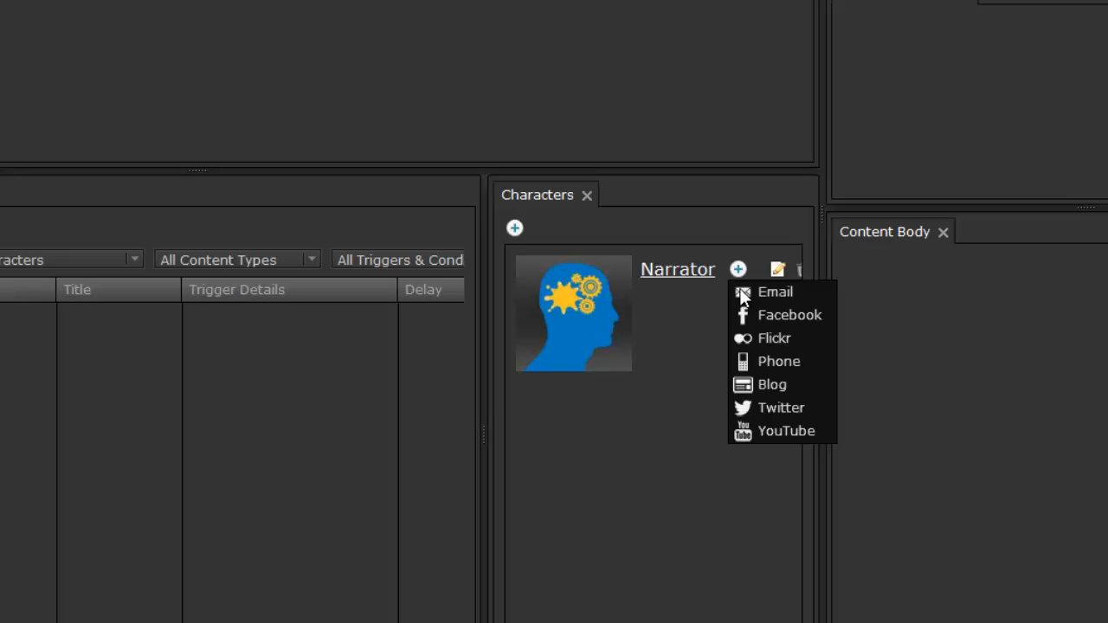
click(785, 433)
click(450, 264)
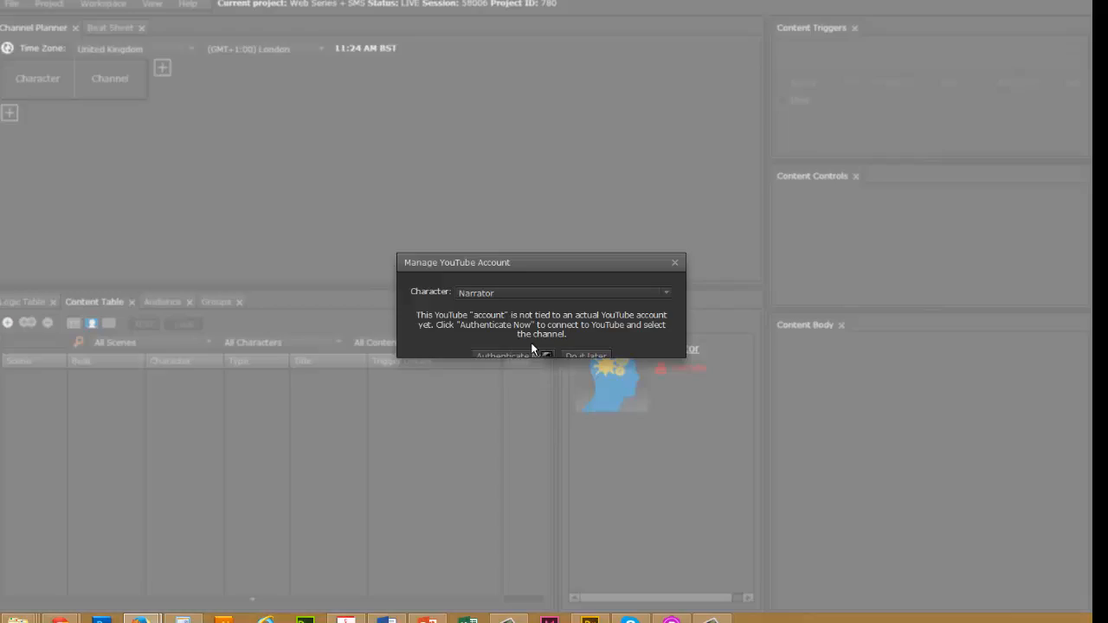
- Authenticate the Narrator's YouTube account as zenfilmsuk by choosing the matching Google account and granting access, and save it
click(532, 348)
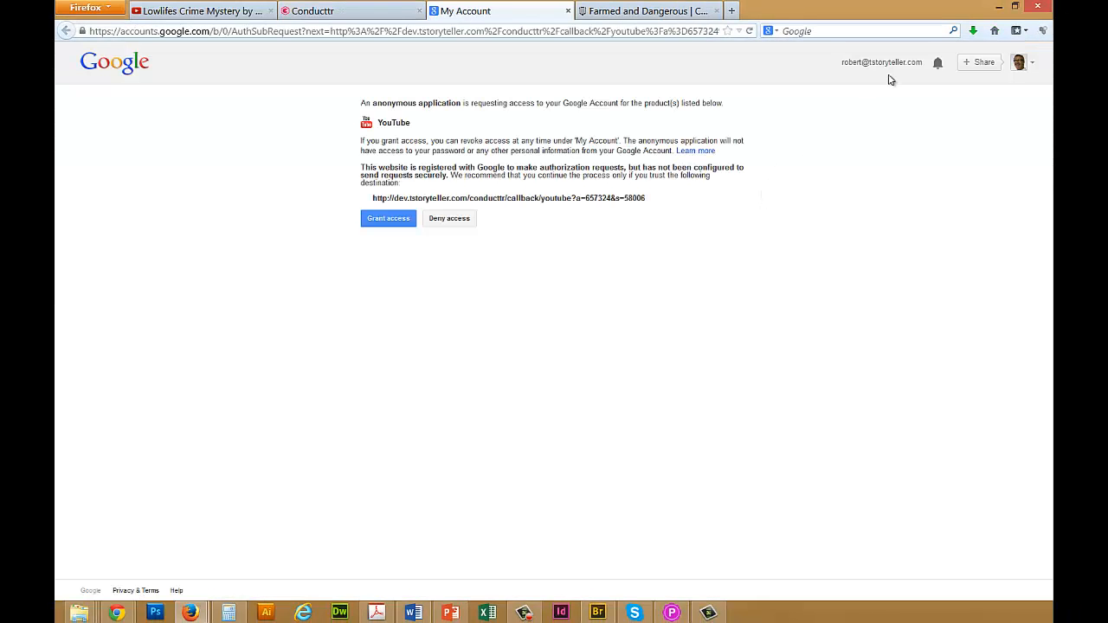
click(1022, 65)
click(948, 223)
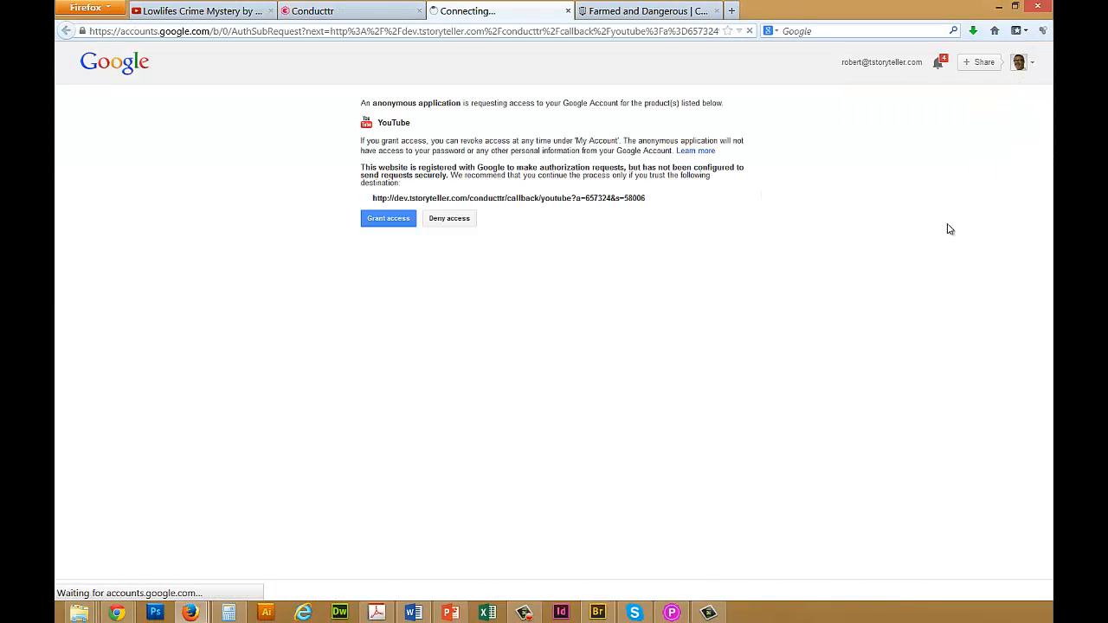
click(388, 218)
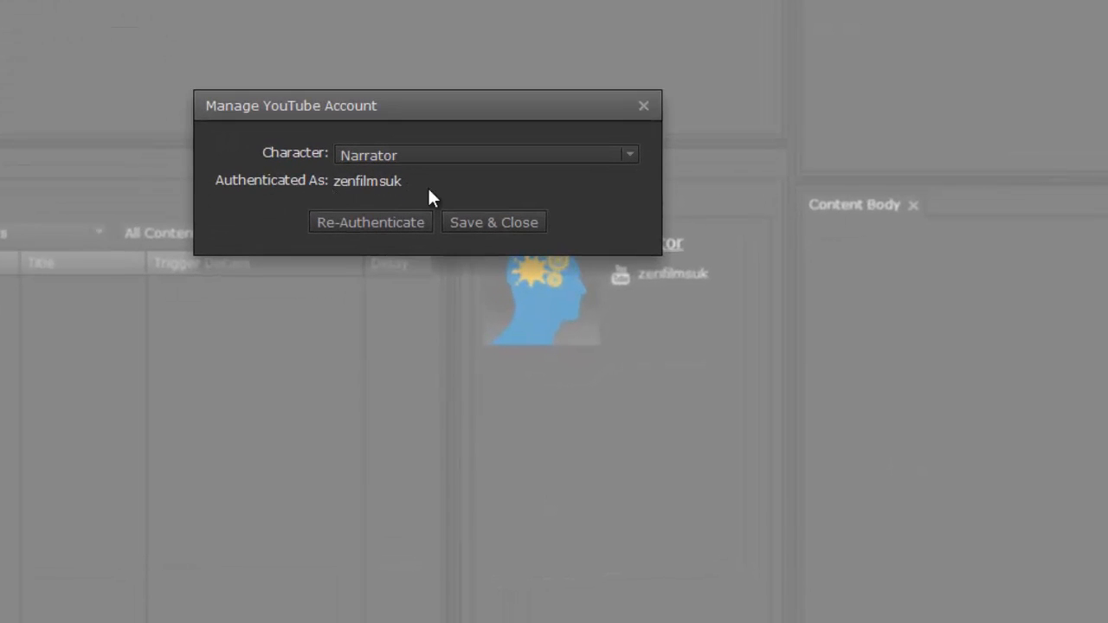
click(469, 227)
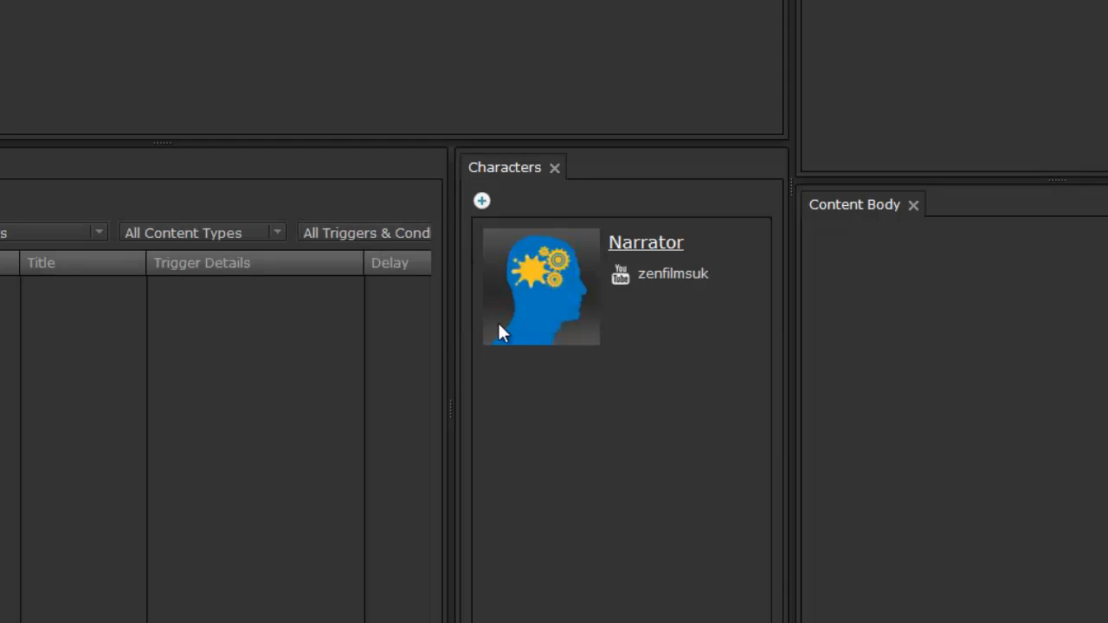
- Add a phone channel described as "Quiz" to the Narrator, leaving the phone number blank and the provider unconfigured
click(709, 244)
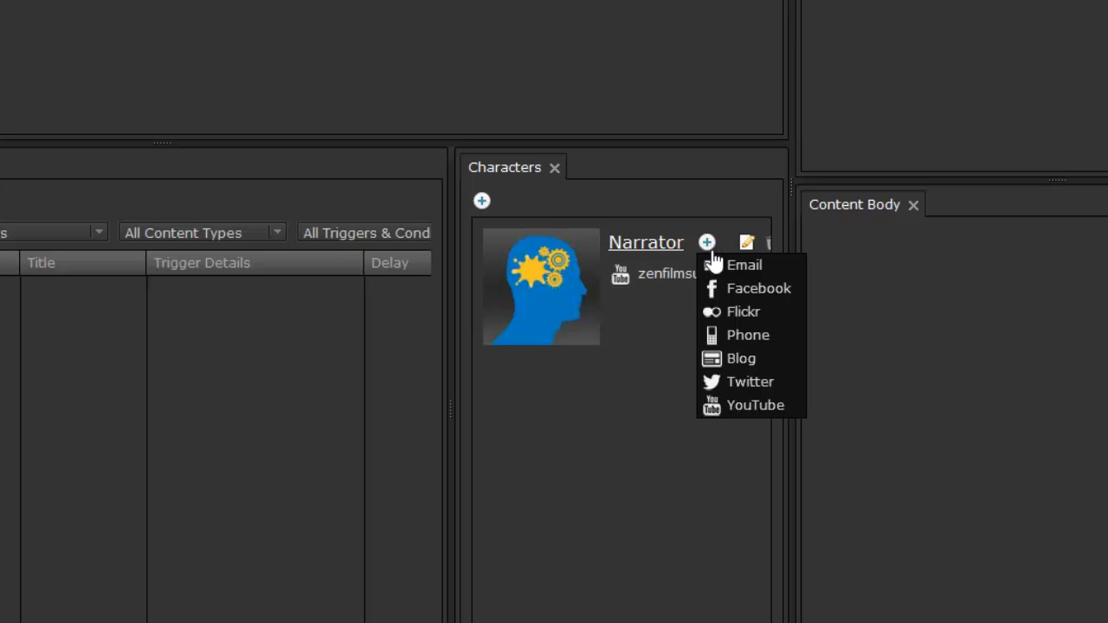
click(748, 337)
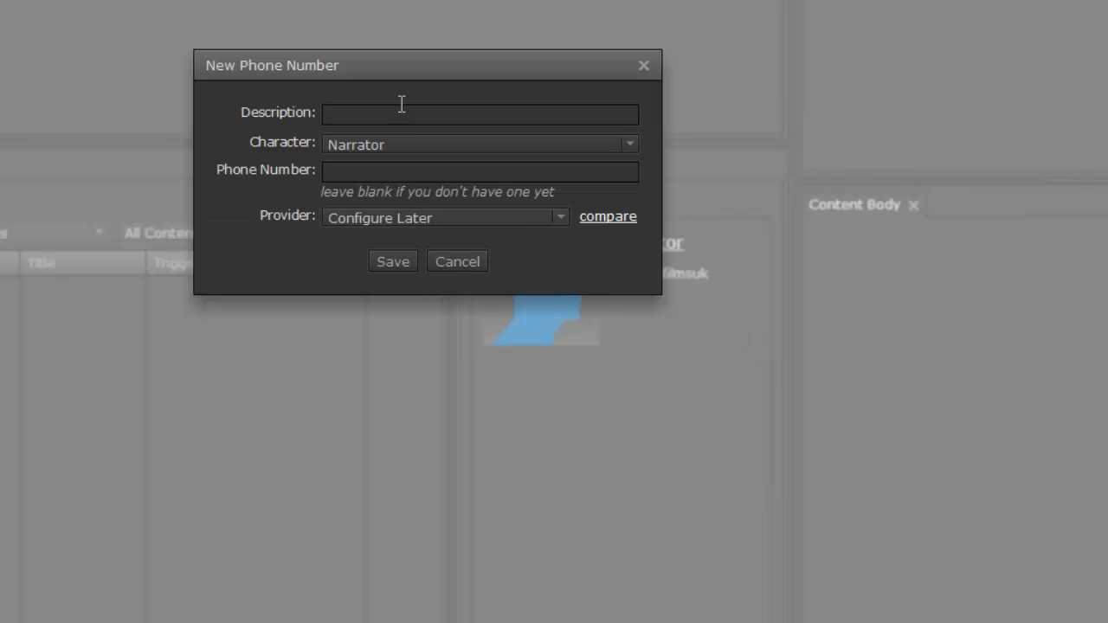
text(Quiz)
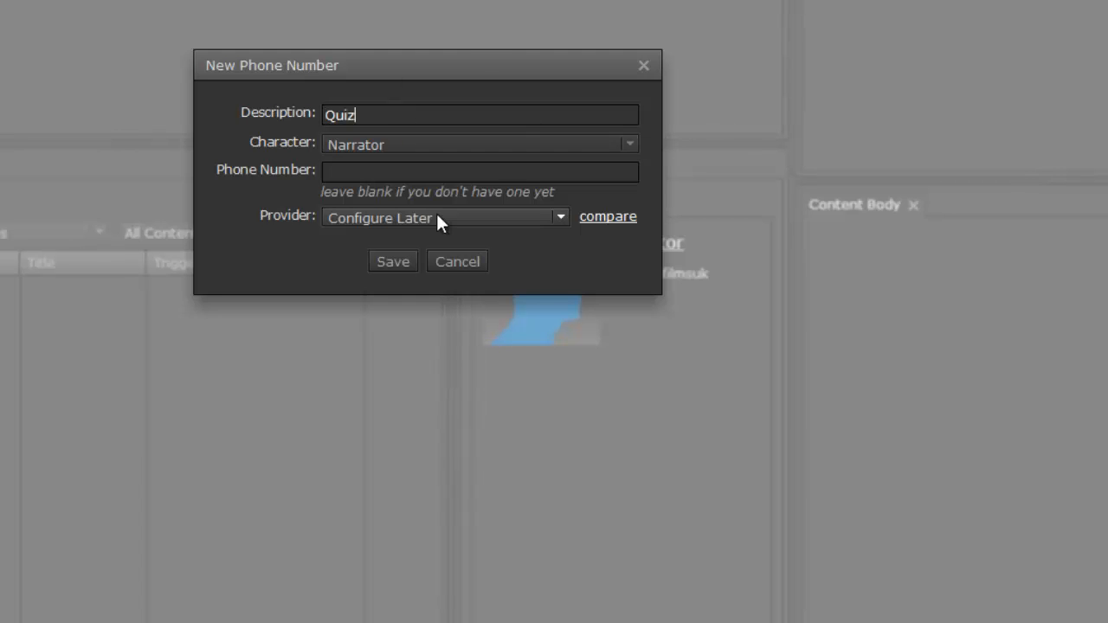
click(410, 260)
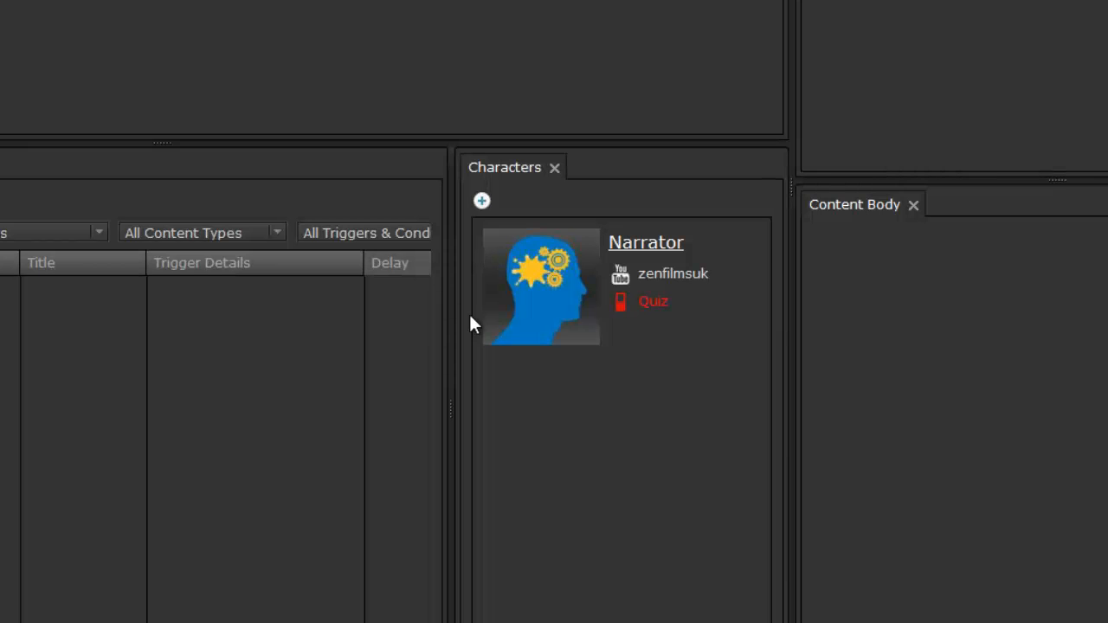
- Add a Twitter account to the Narrator, postponing its authentication
click(707, 244)
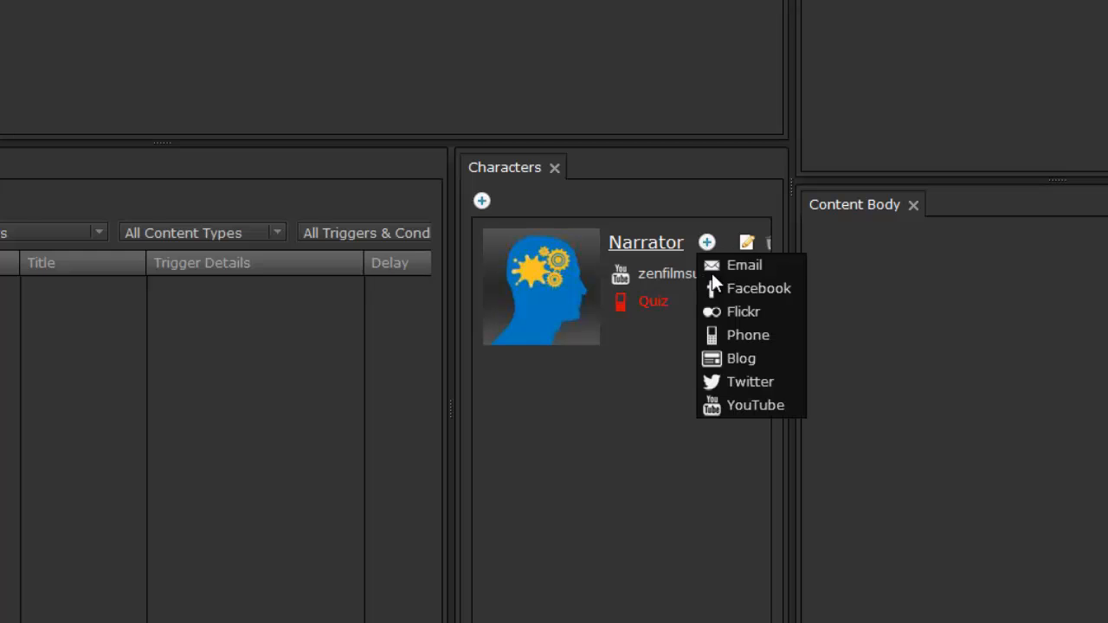
click(749, 382)
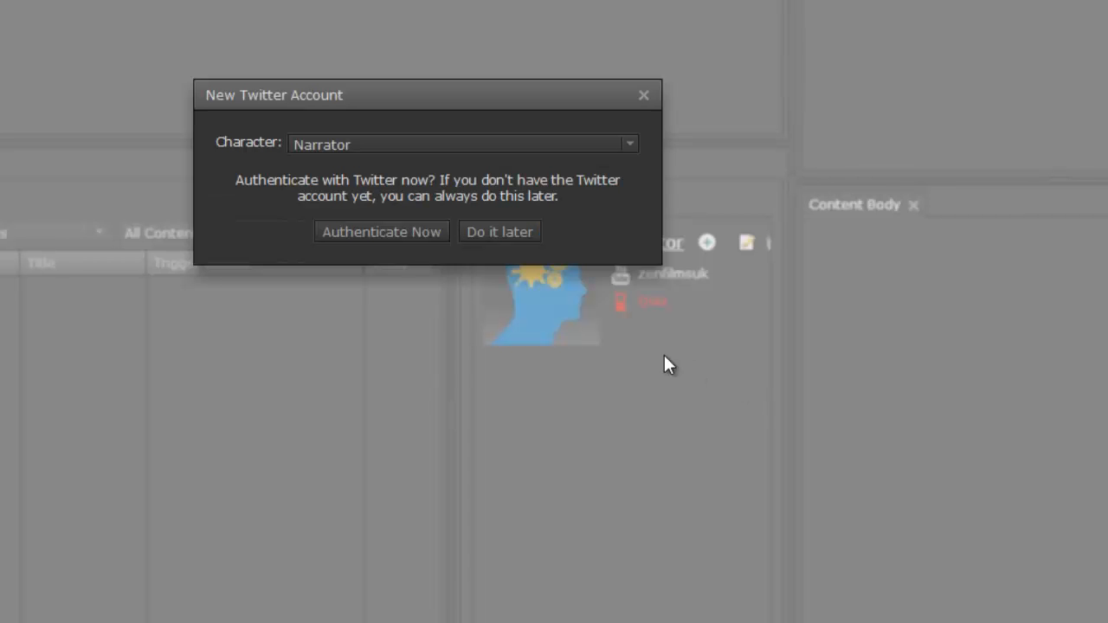
click(481, 235)
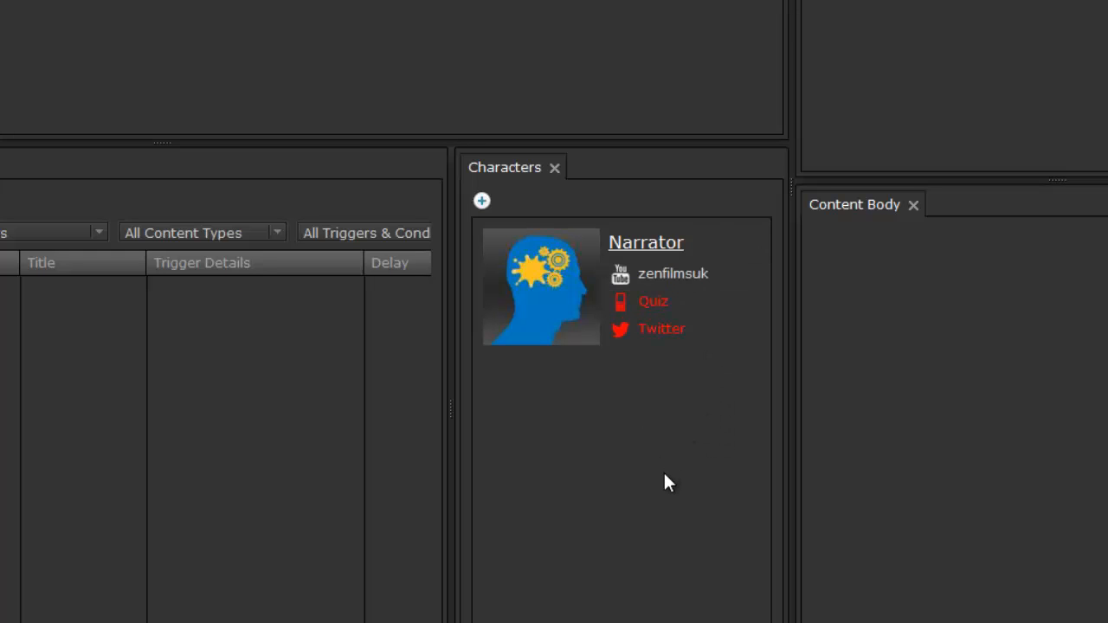
- Add a Blogger blog to the Narrator with its configuration postponed, and refresh the Channel Planner to load the character's channels
click(709, 245)
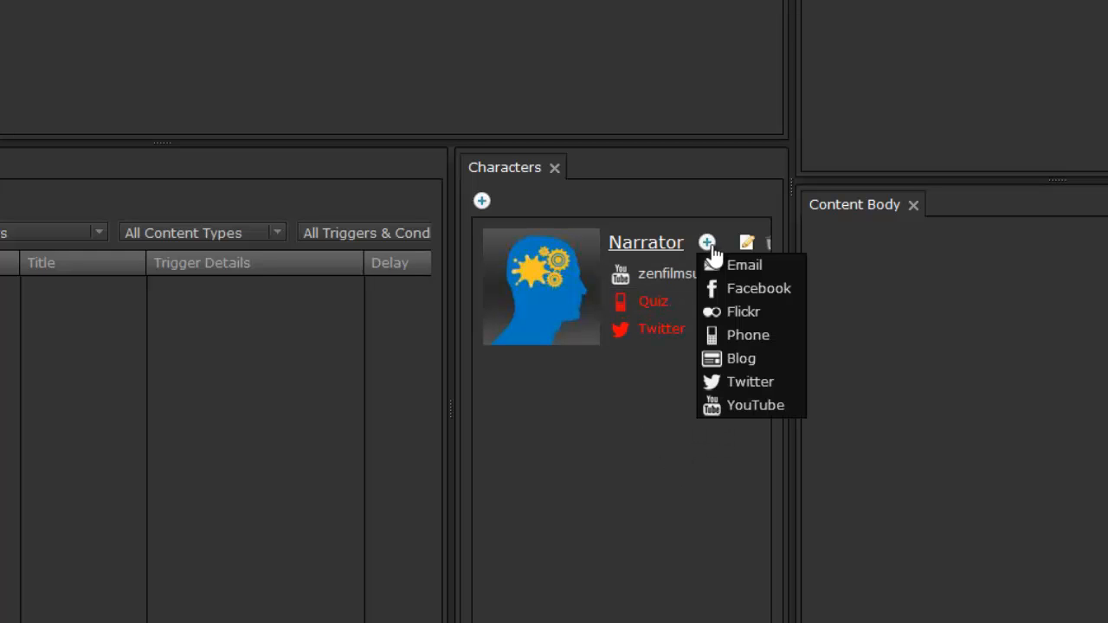
click(755, 360)
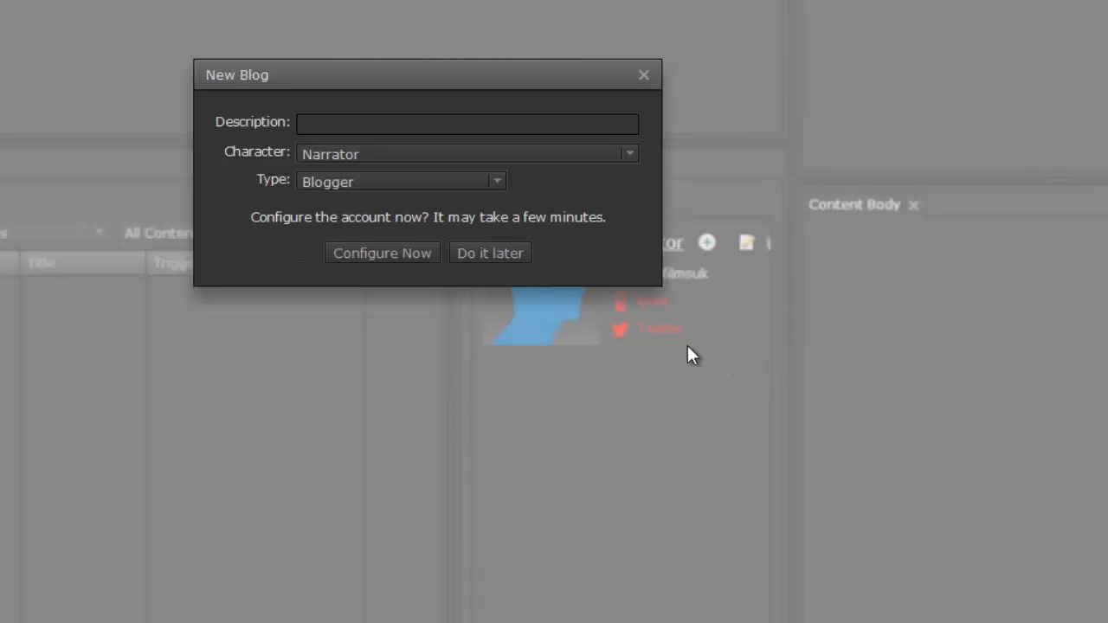
click(486, 253)
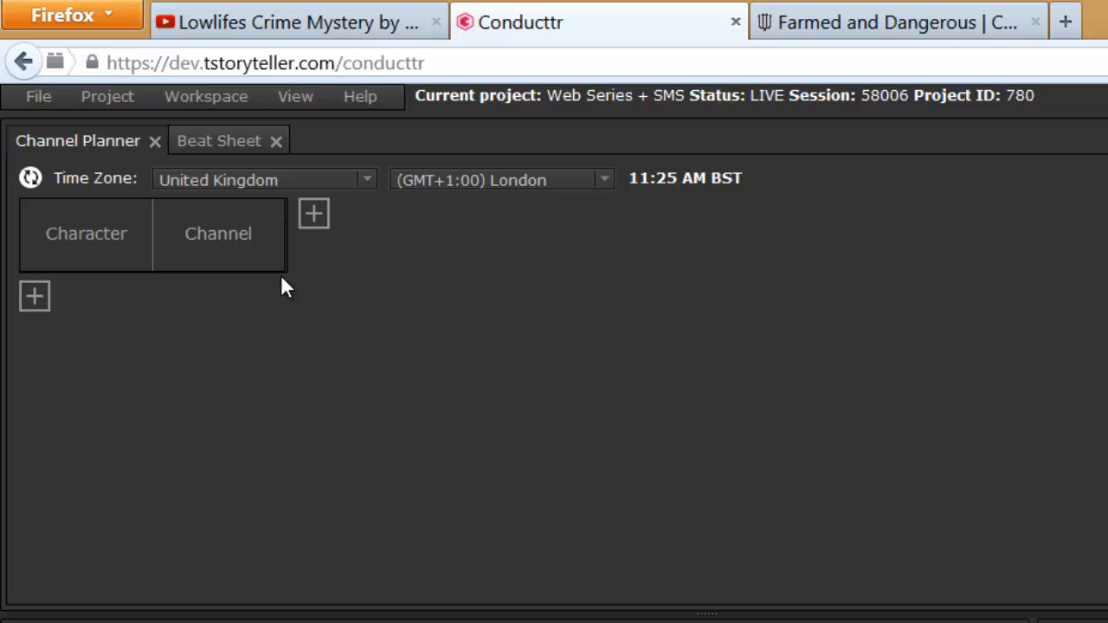
click(32, 178)
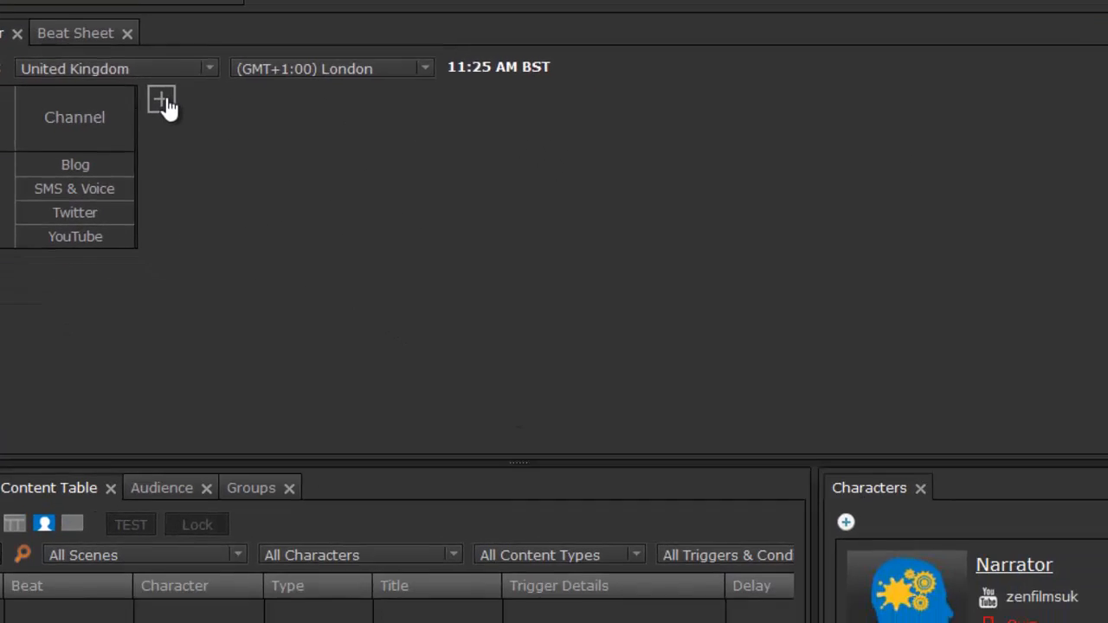
- Add a trigger to Scene One with beat name and title EP1, dated Feb 10, 2014 at 7 AM London time
click(314, 213)
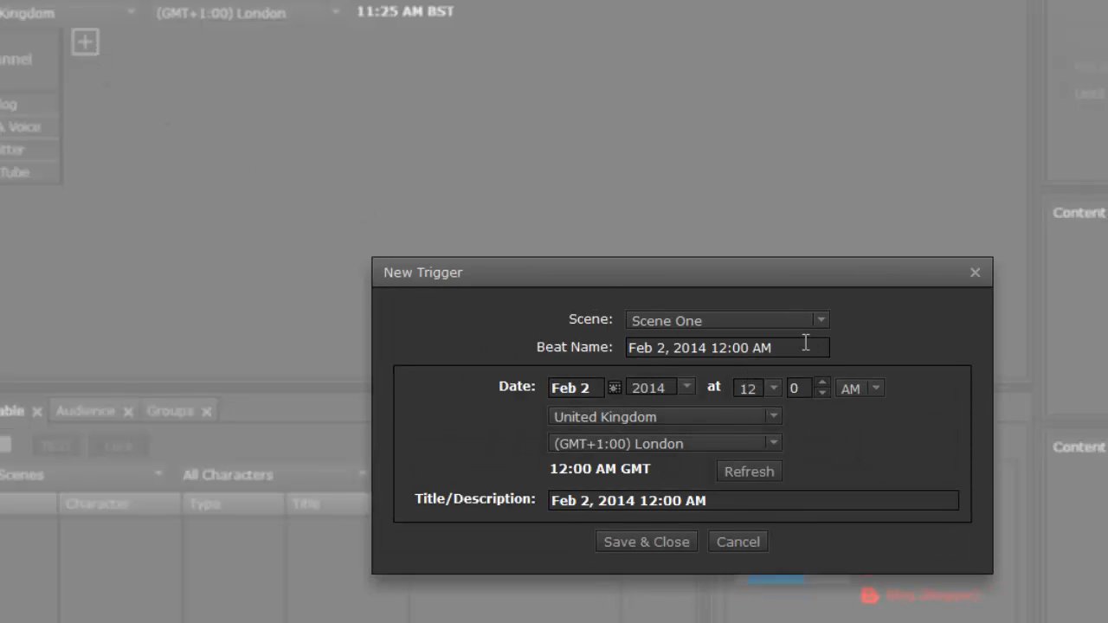
drag(723, 500, 518, 493)
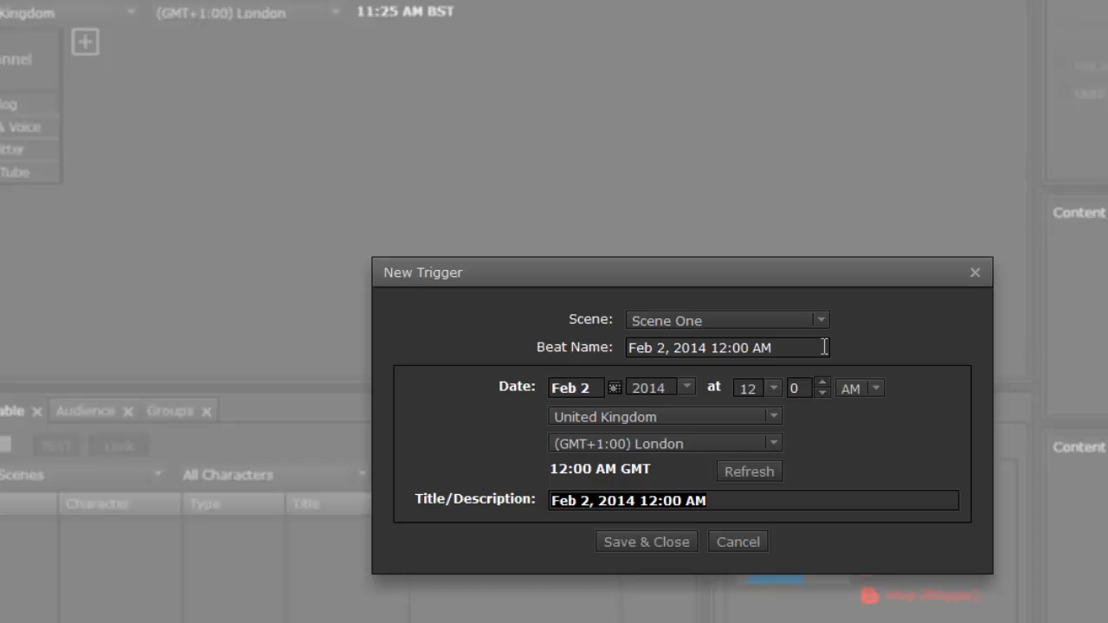
text(EP1)
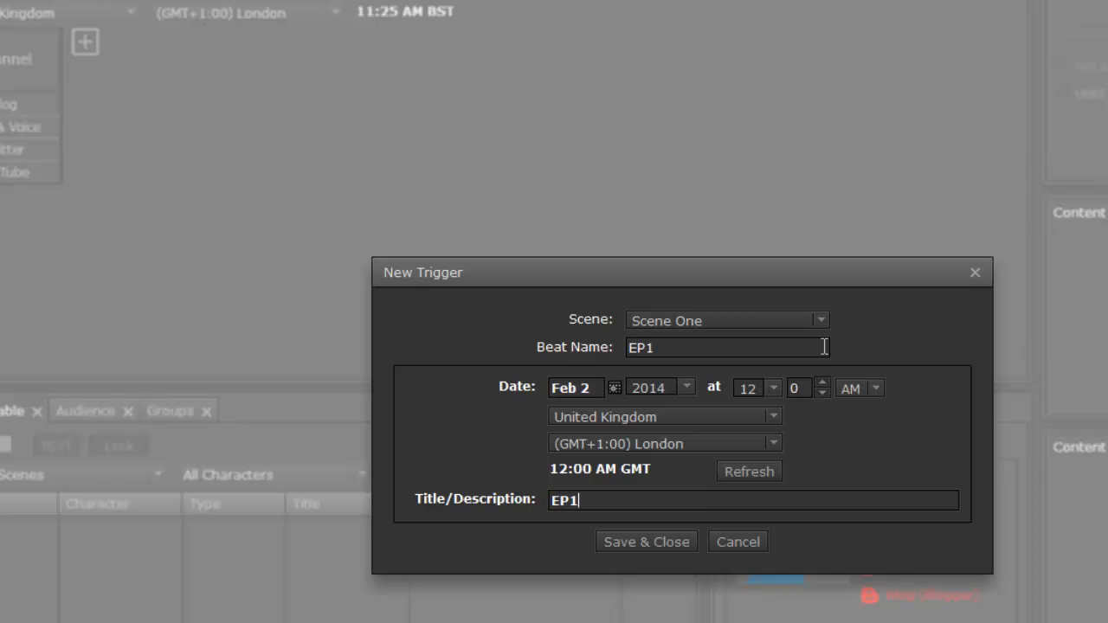
click(615, 389)
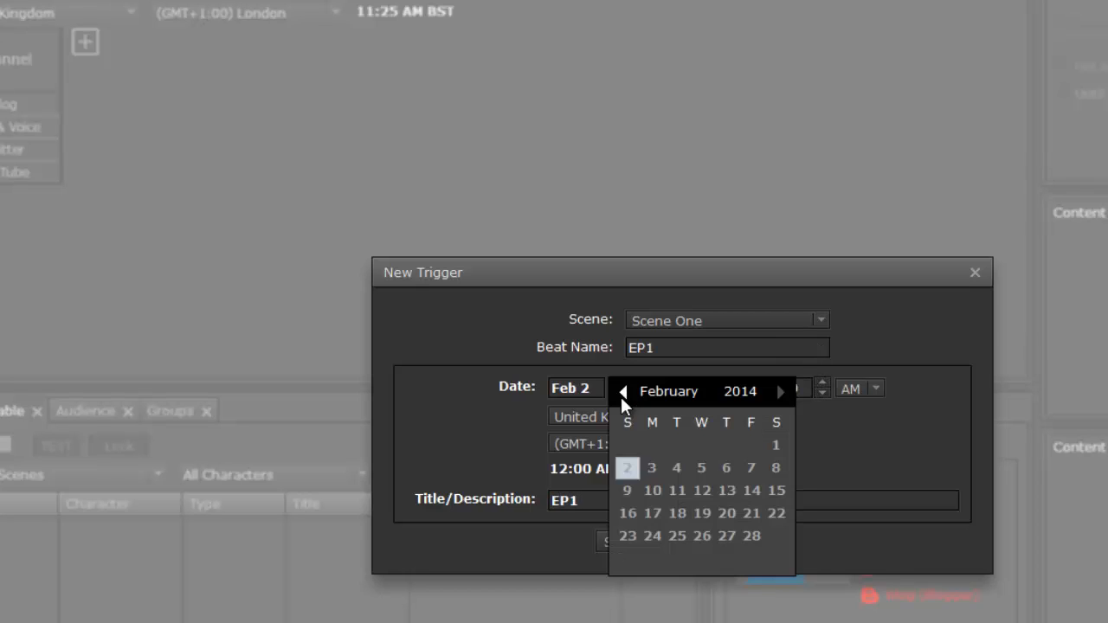
click(651, 491)
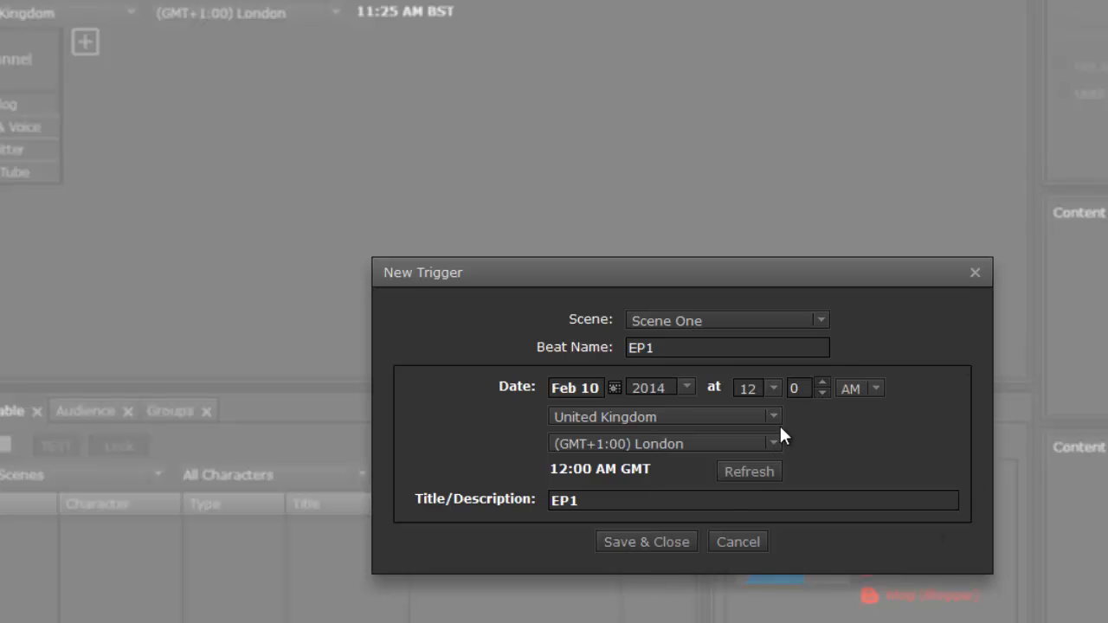
click(774, 389)
click(755, 547)
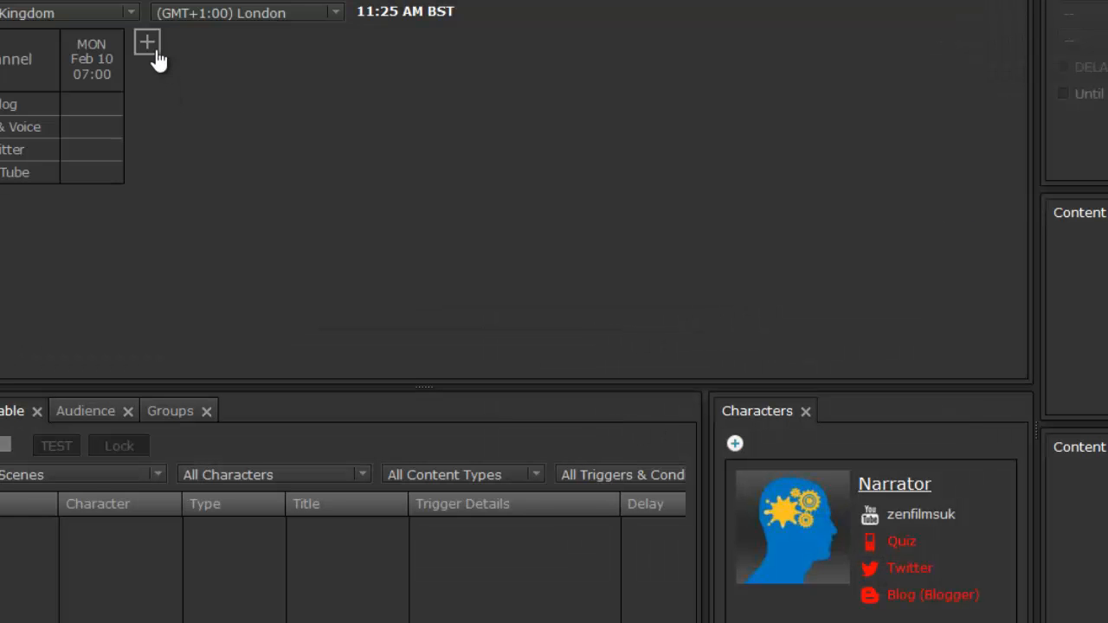
- Add a second Scene One trigger with beat name and title EP2, dated Feb 12, 2014 at 7 AM
click(149, 45)
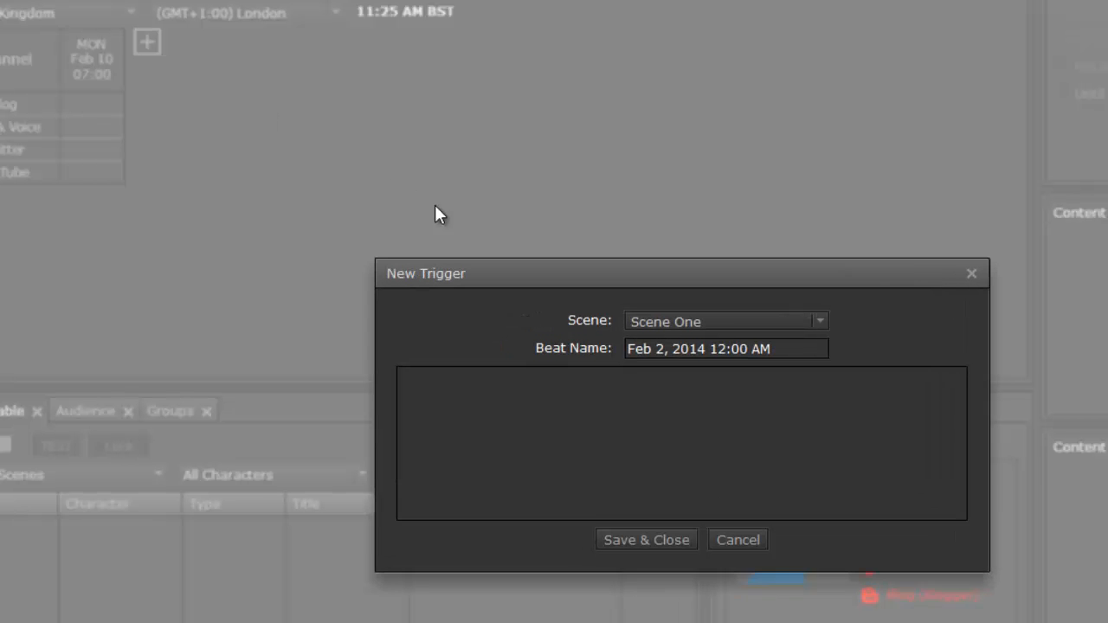
click(788, 347)
text(EP2)
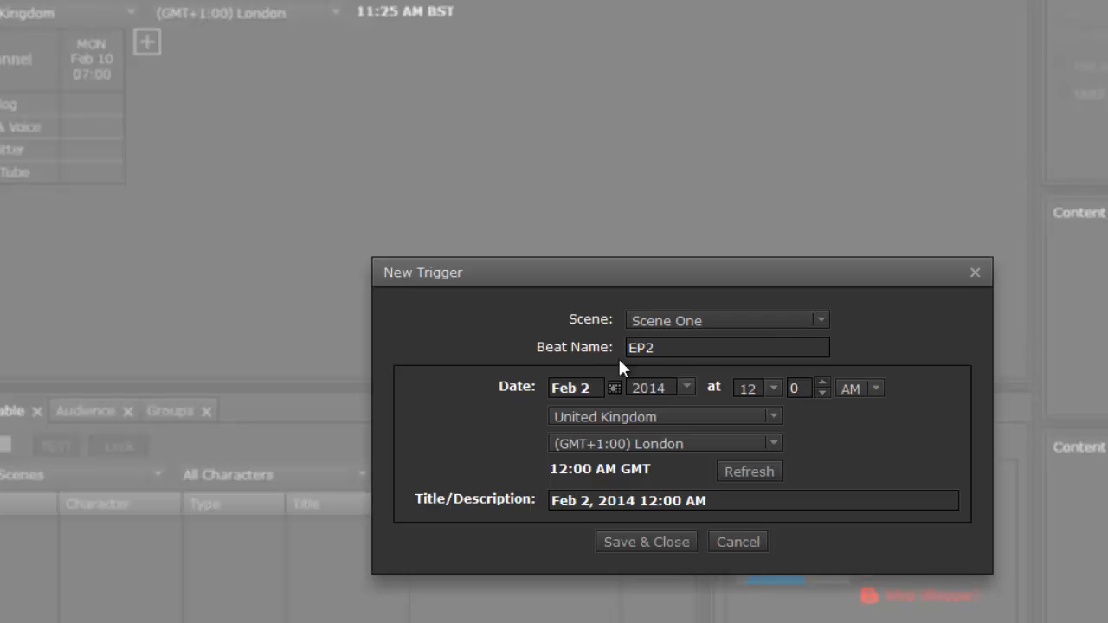
drag(709, 501, 373, 502)
text(EP2)
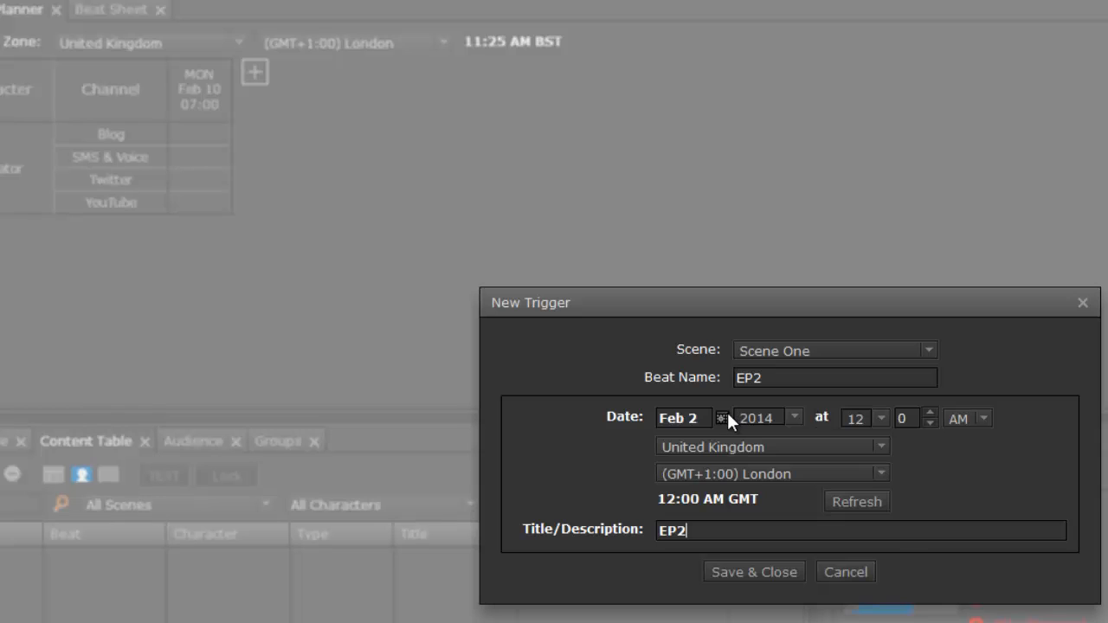
click(722, 419)
click(811, 521)
click(880, 418)
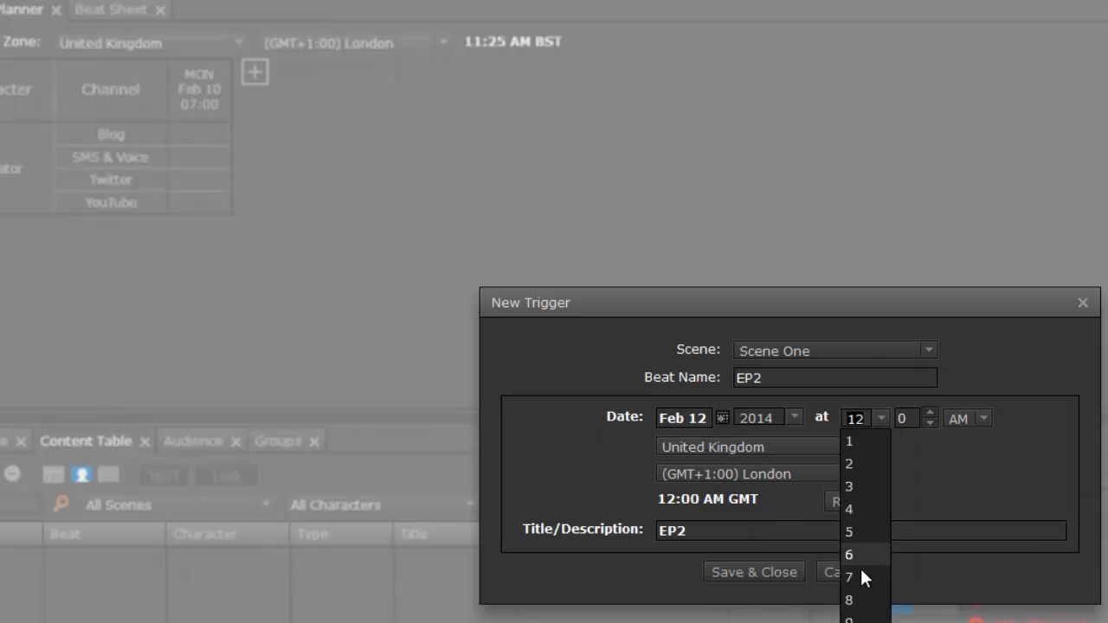
click(859, 568)
click(749, 563)
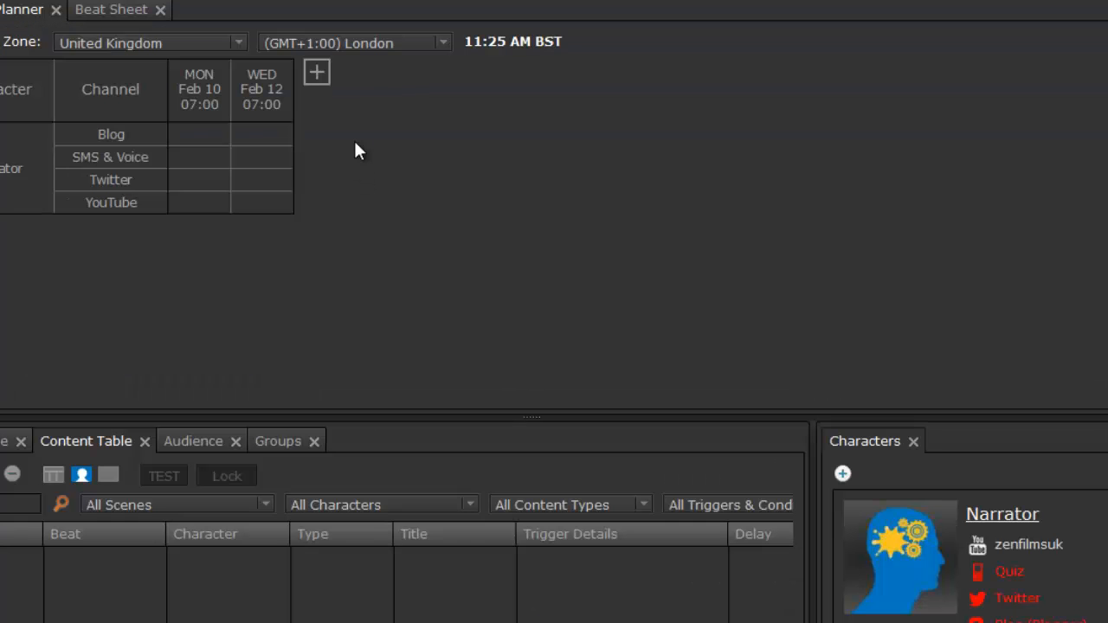
- Add a third Scene One trigger with beat name and title EP3, dated Feb 14, 2014 at 7 AM
click(317, 73)
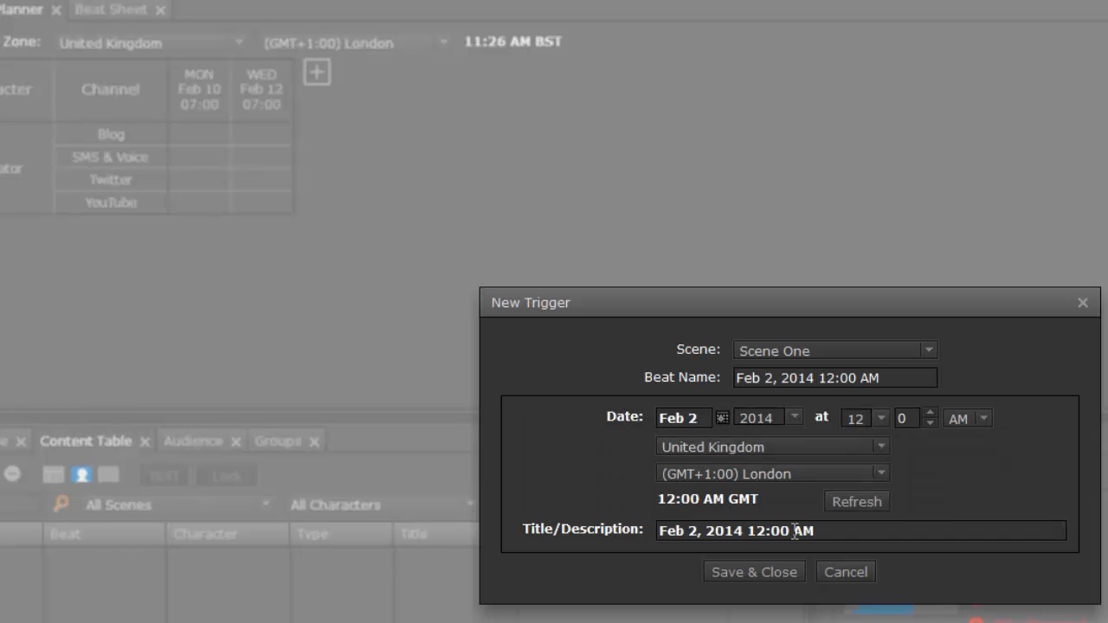
text(EP3)
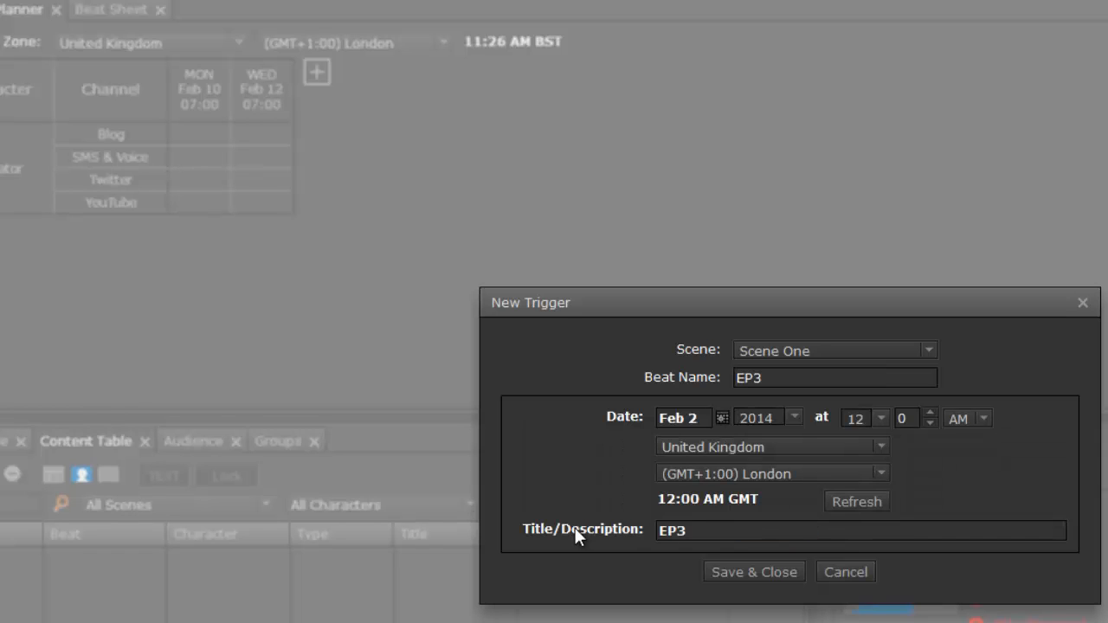
click(723, 419)
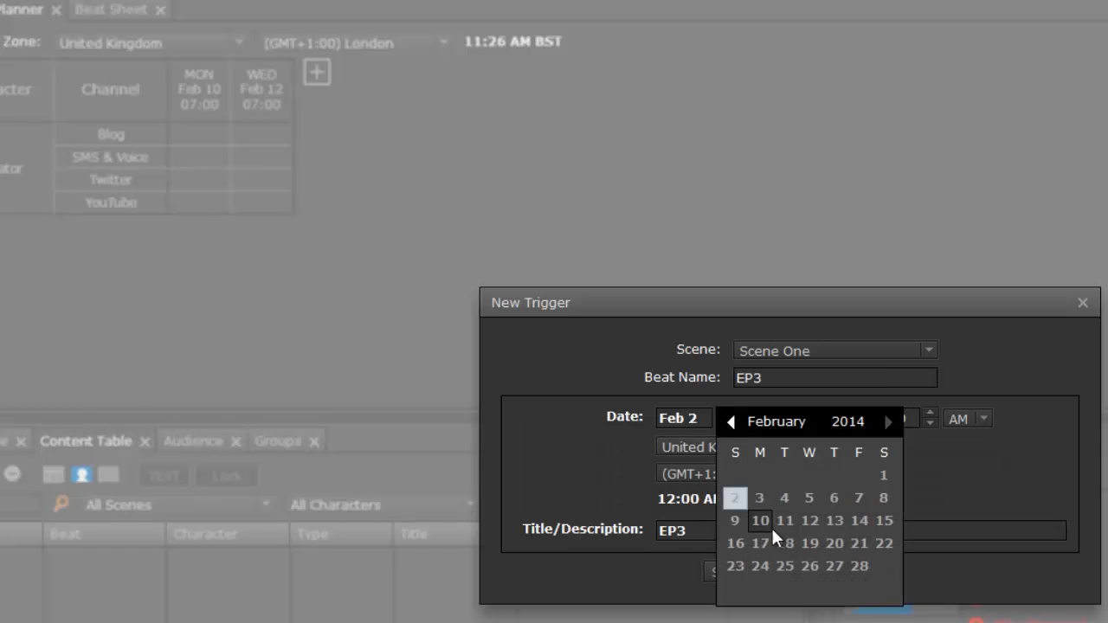
click(860, 523)
click(884, 416)
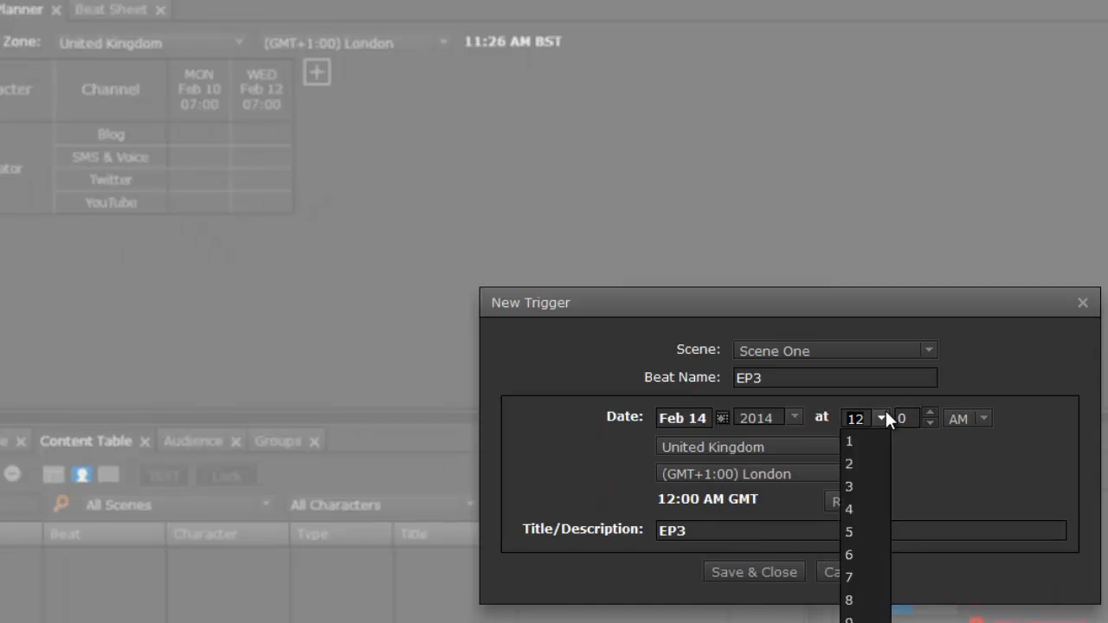
click(847, 565)
click(728, 572)
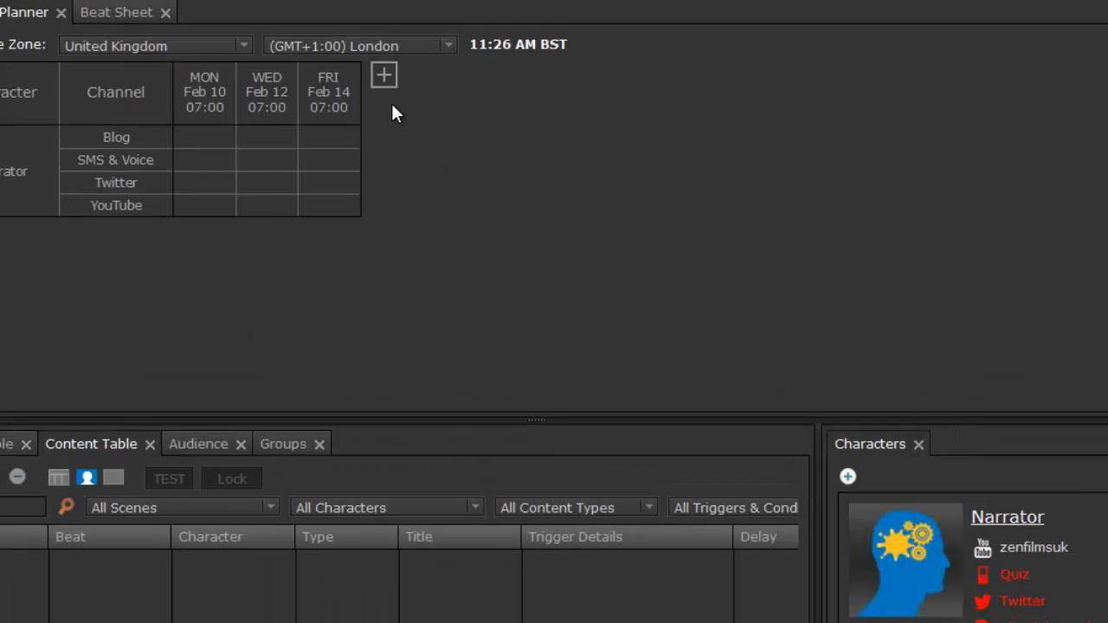
- Dock the Calendar view beside Groups in place of the Audience view and widen its pane
click(192, 17)
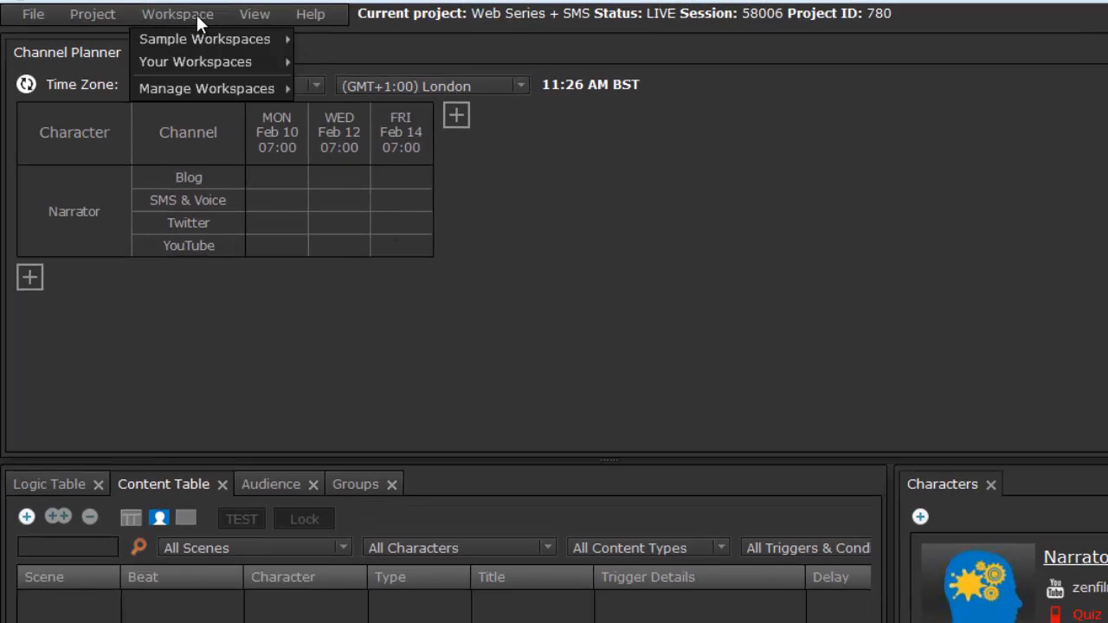
mouse_move(249, 17)
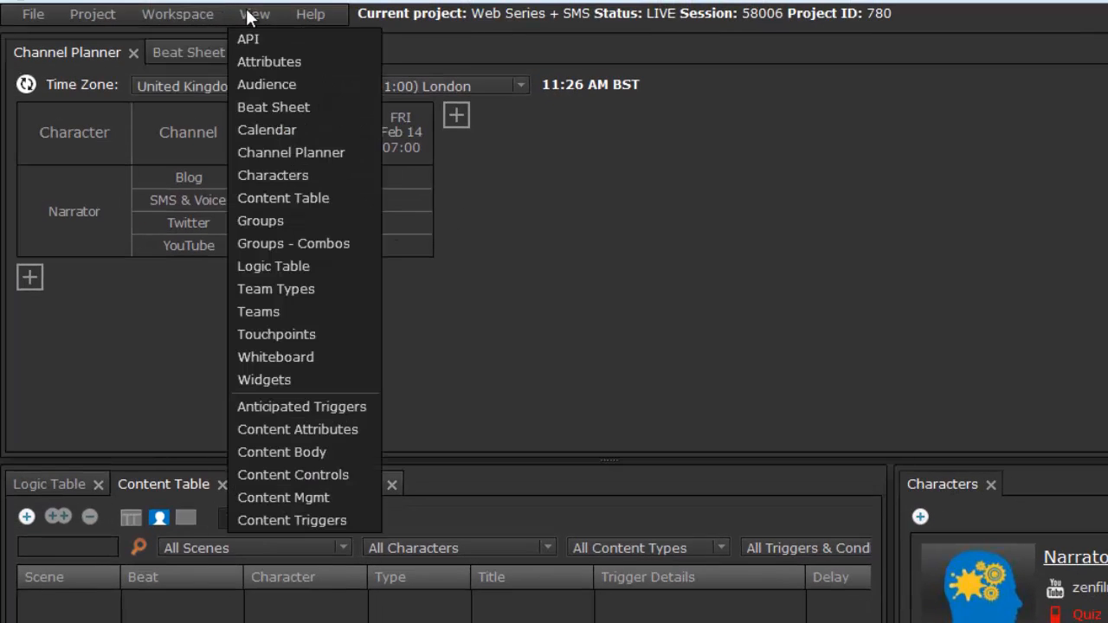
click(269, 128)
drag(870, 68, 278, 324)
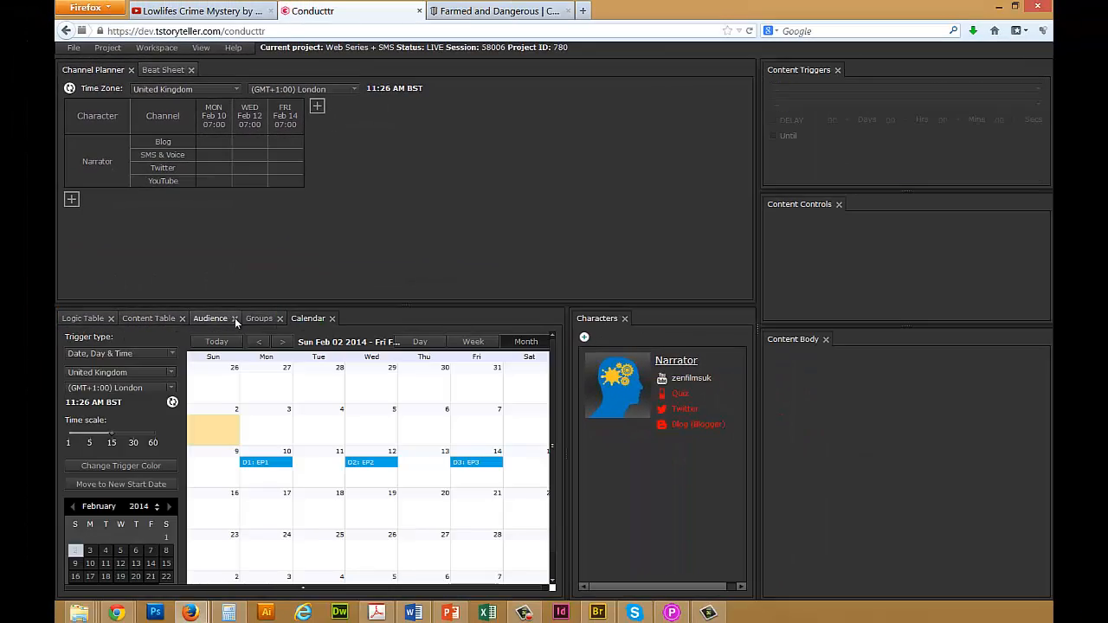
click(234, 318)
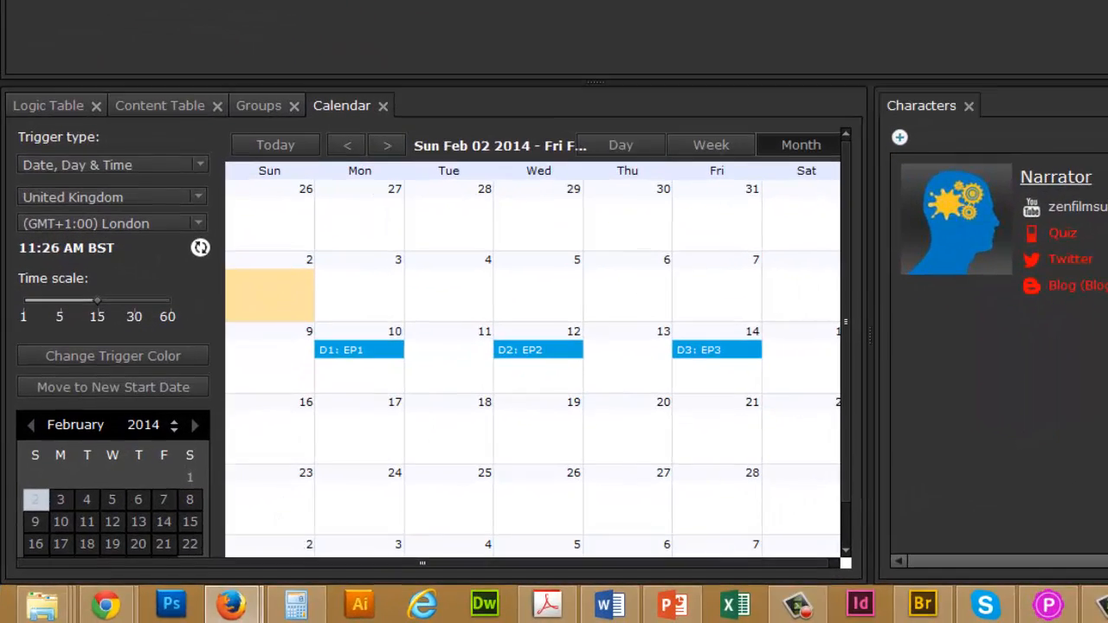
drag(870, 329, 993, 339)
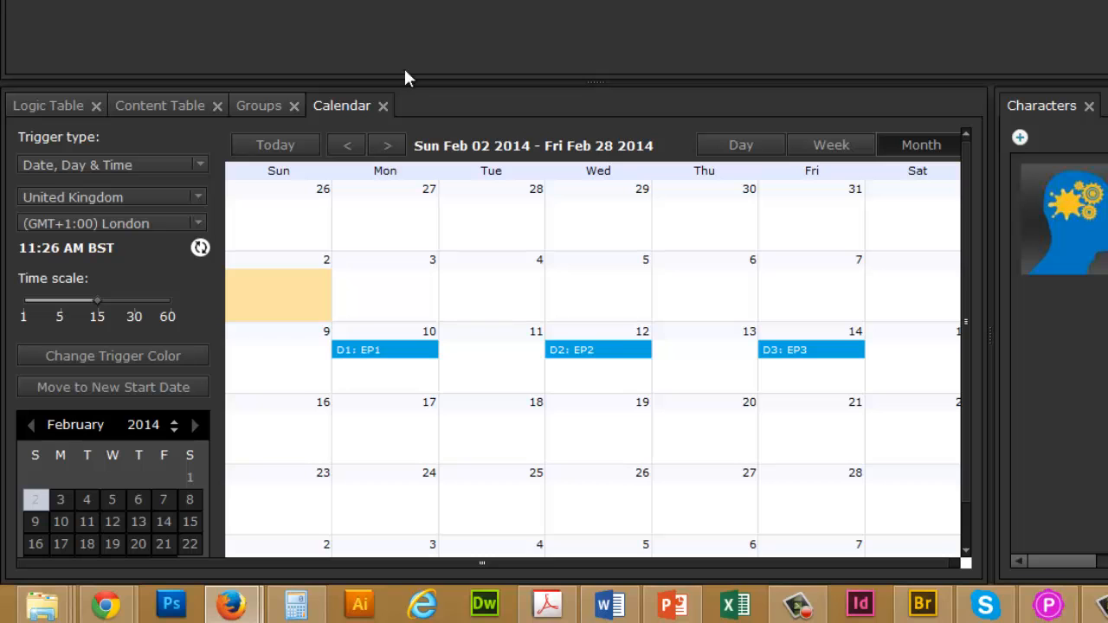
- From the calendar, add a Scene One trigger on Feb 17, 2014 at 7 AM with beat name and title EP4
double_click(390, 438)
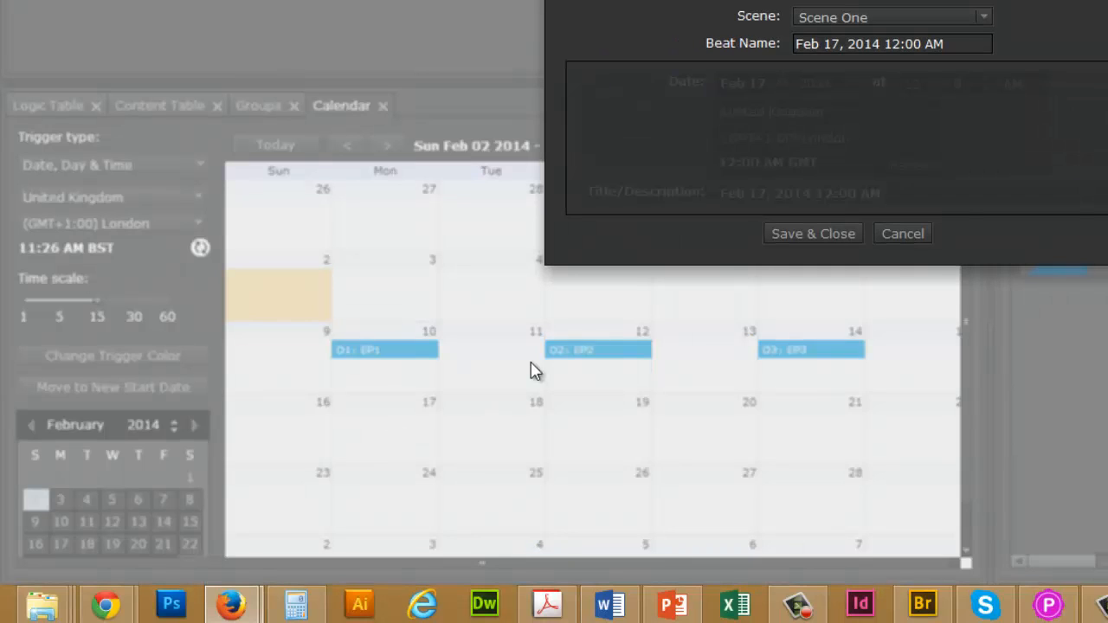
drag(971, 43, 761, 49)
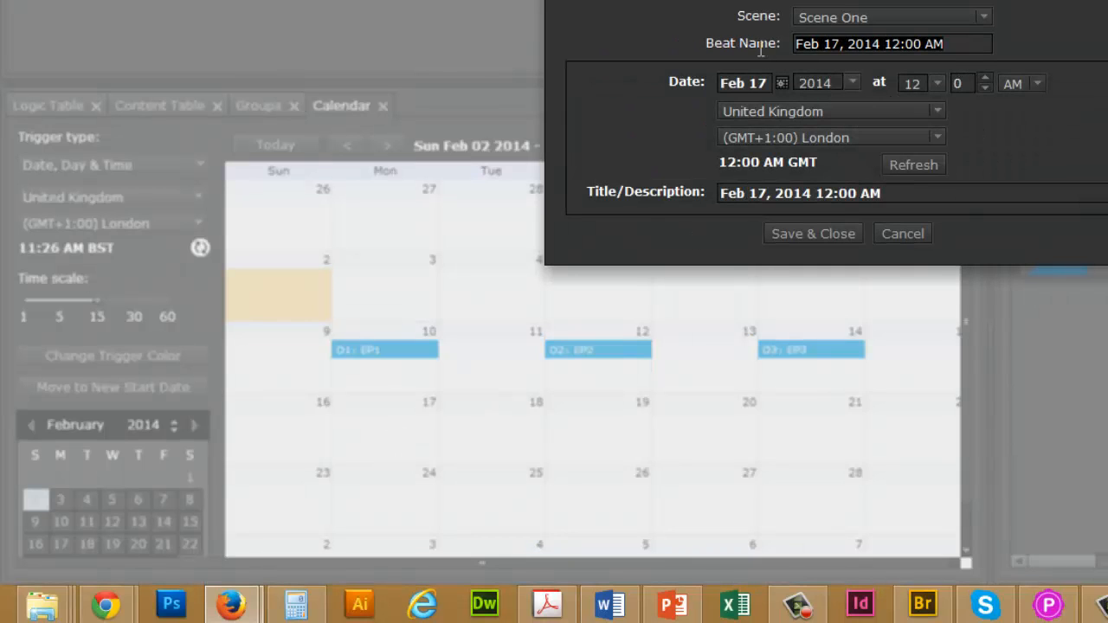
text(EP4)
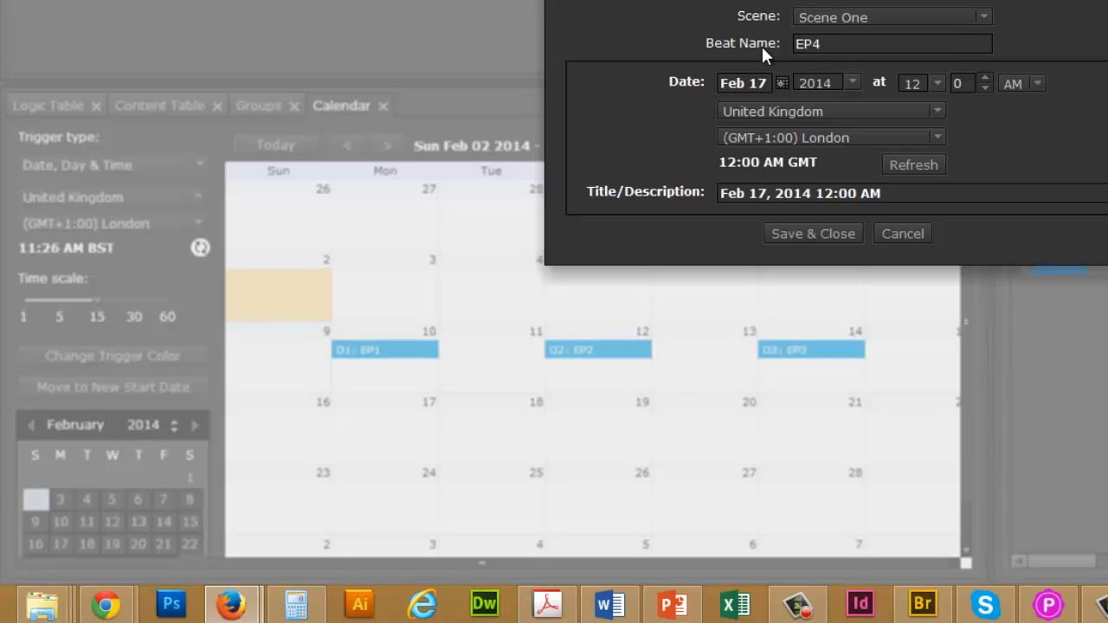
drag(914, 194, 539, 202)
text(EP4)
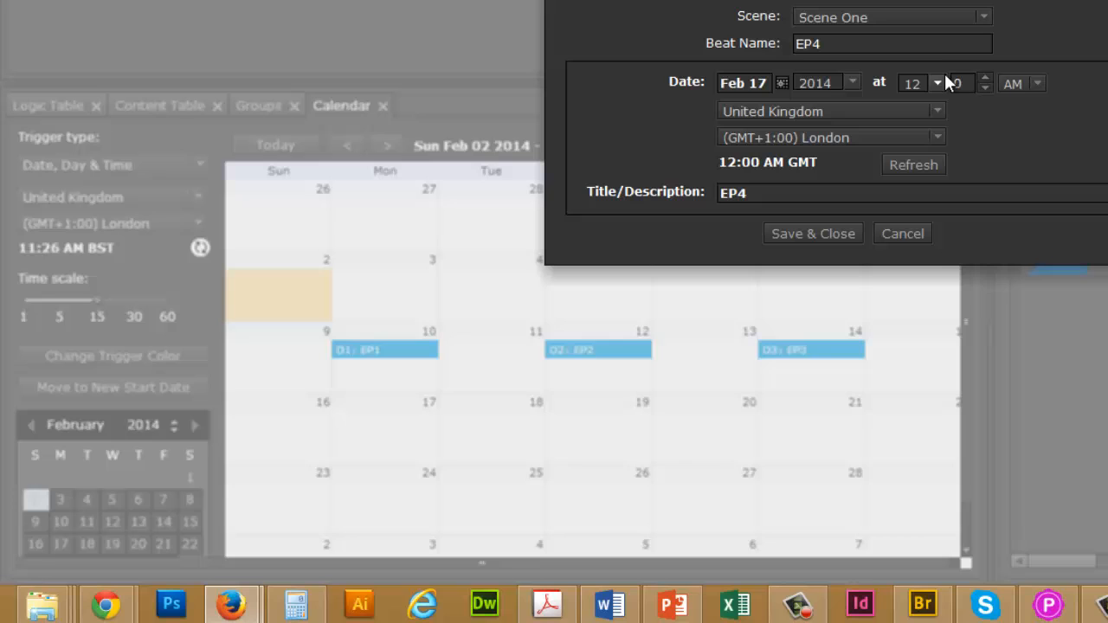
click(945, 76)
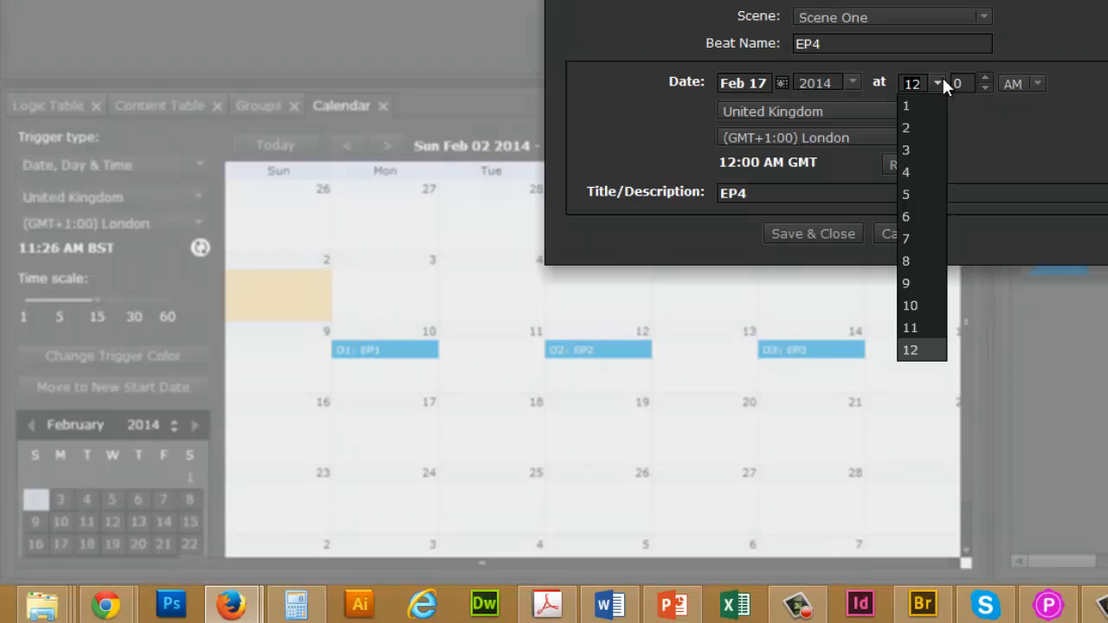
click(910, 233)
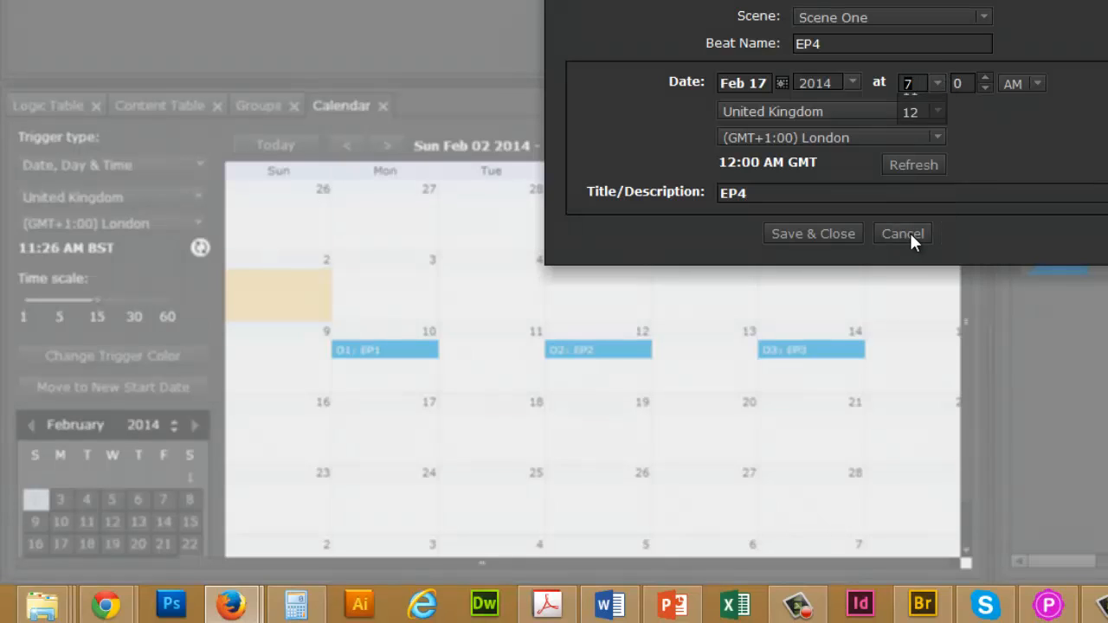
click(834, 230)
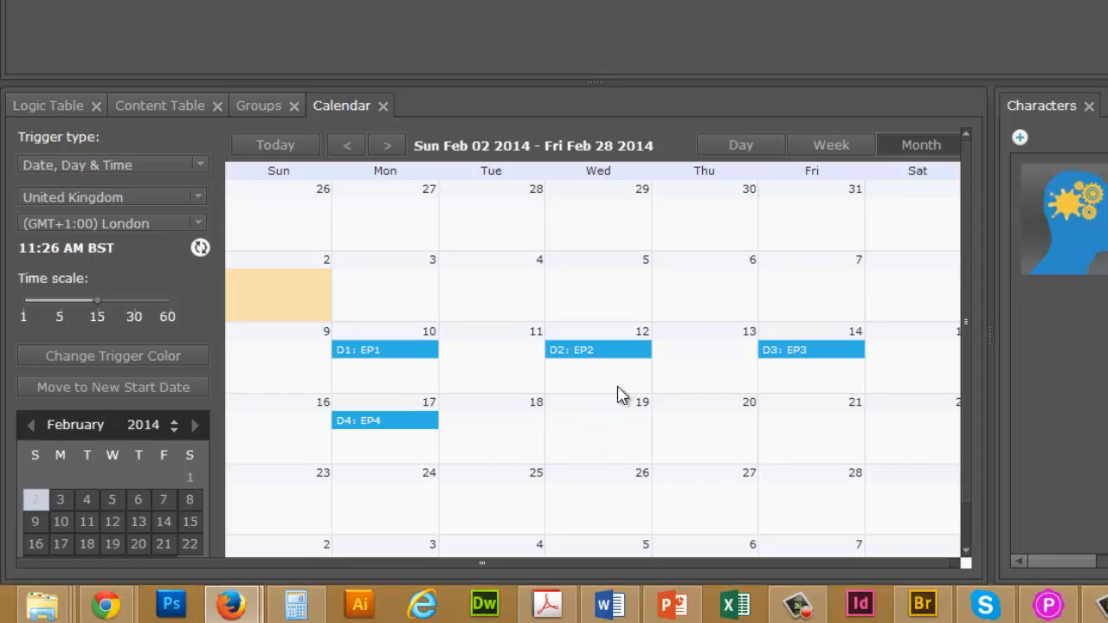
- From the calendar, add a Scene One trigger on Feb 19, 2014 at 7 AM with beat name and title EP5
double_click(619, 394)
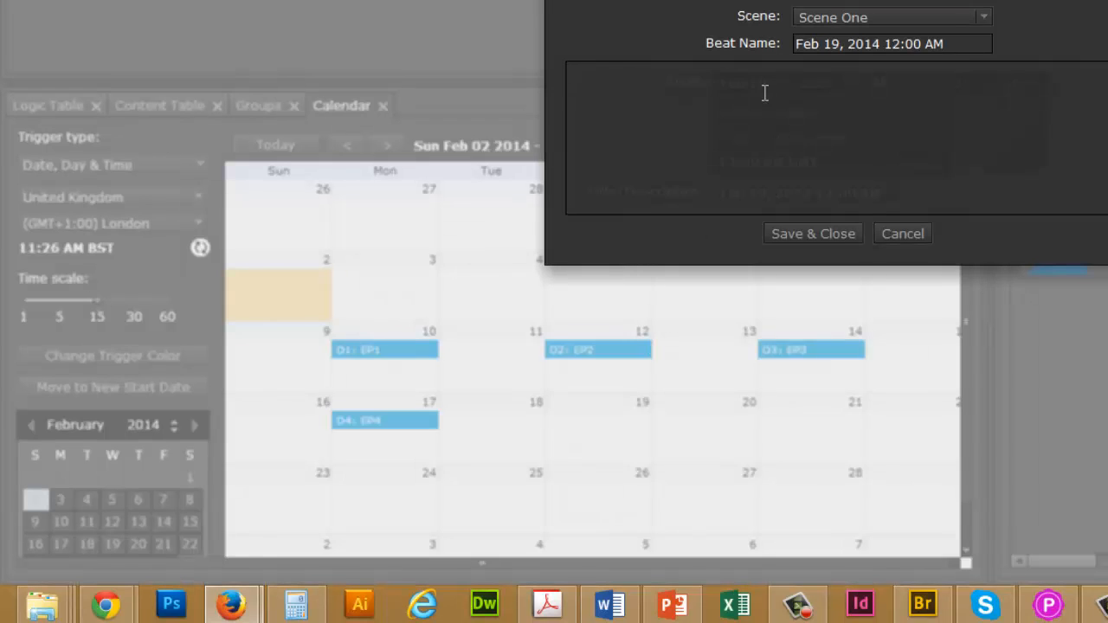
text(EP5)
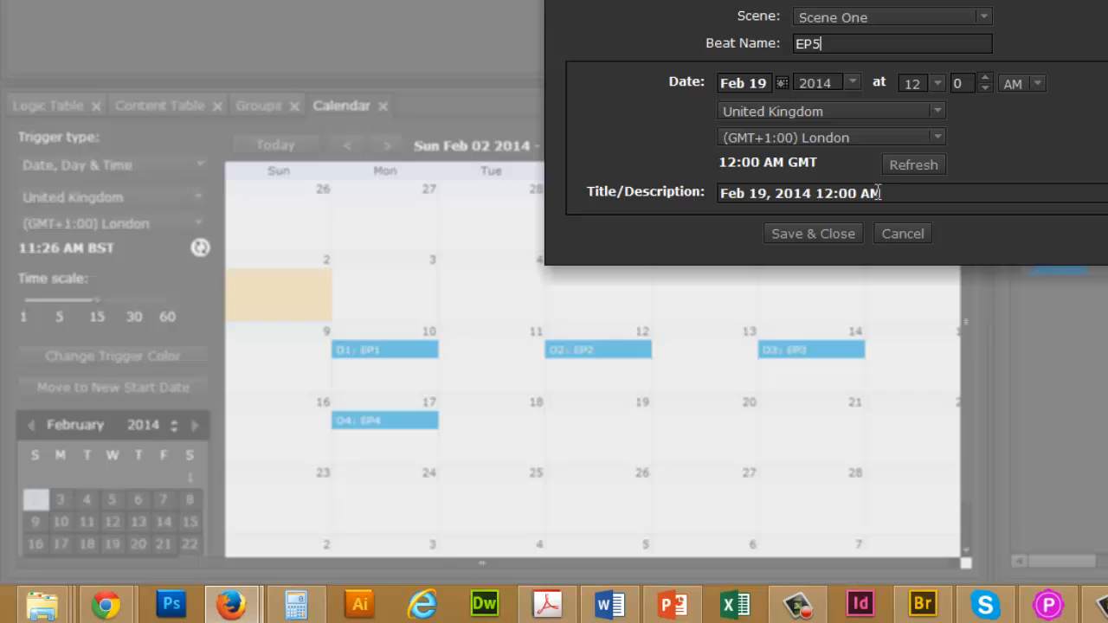
drag(878, 192, 453, 193)
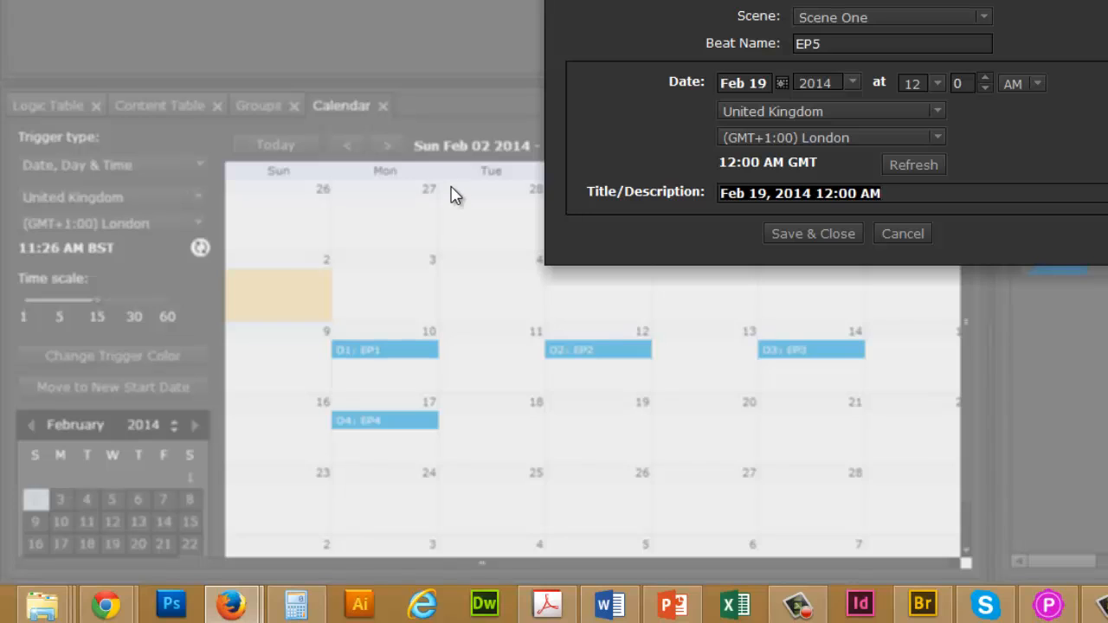
text(EP5)
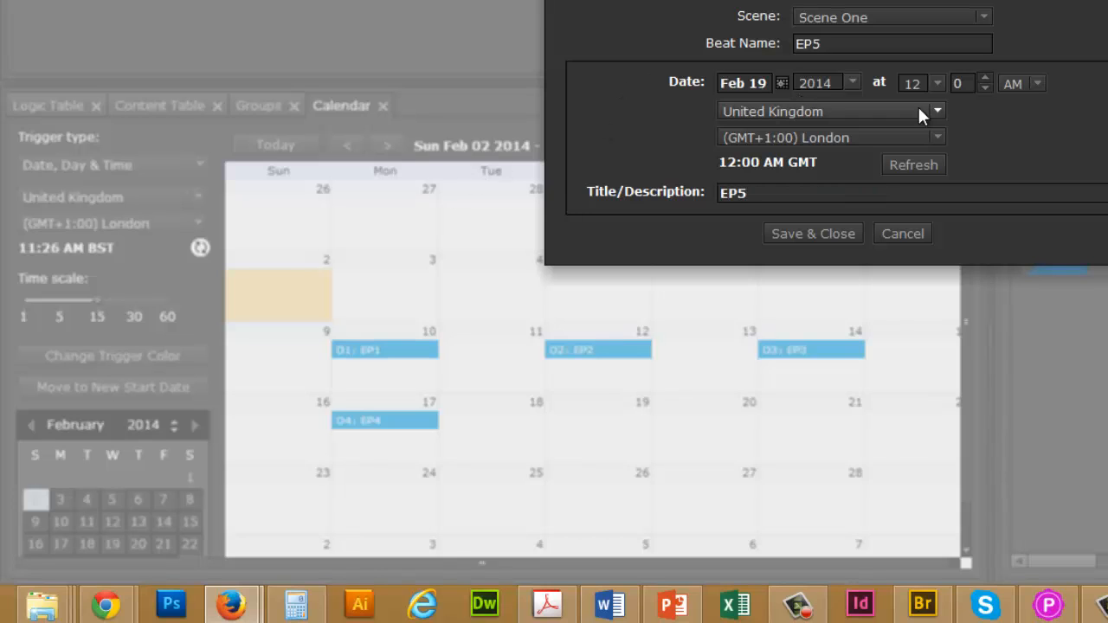
click(938, 83)
click(912, 239)
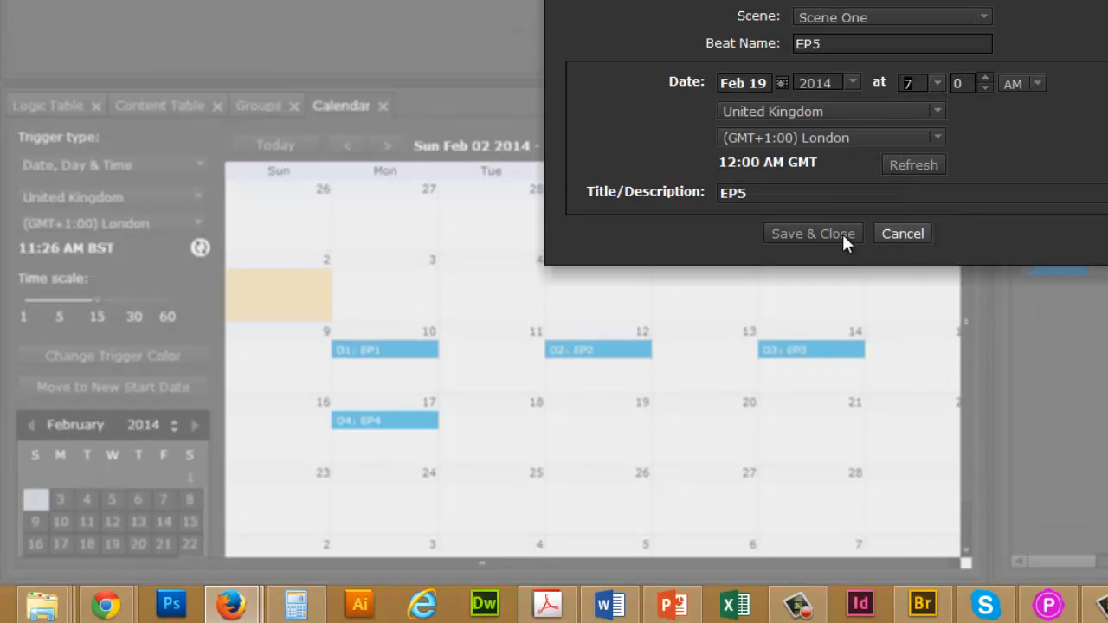
click(800, 232)
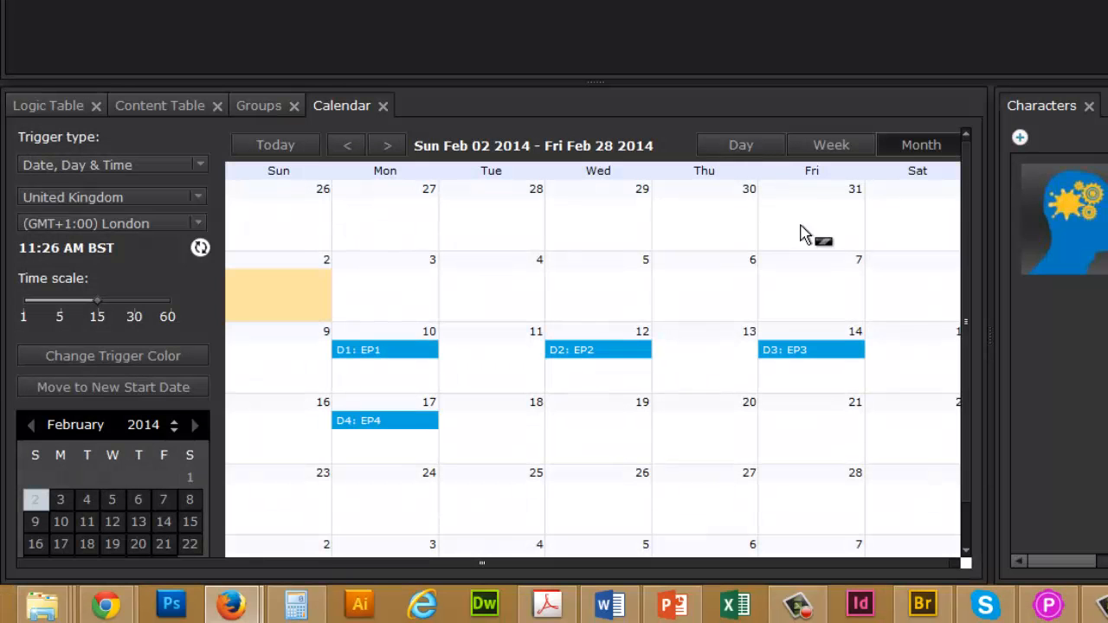
- From the calendar, add a Scene One trigger on Feb 21, 2014 with beat name and title EP6, and move it to 7 AM
click(856, 405)
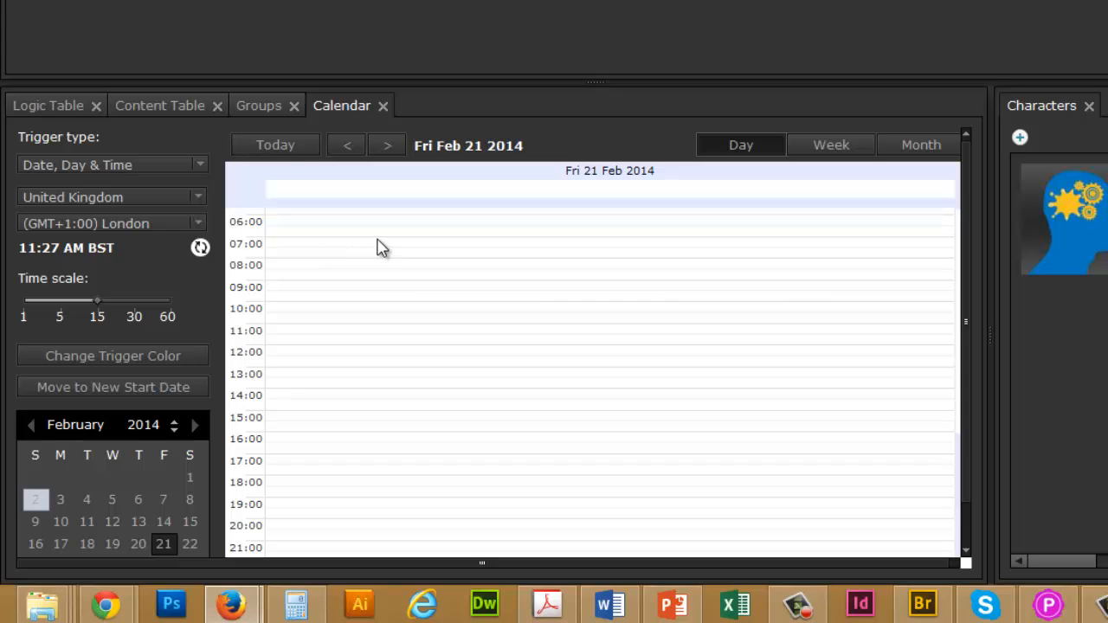
double_click(419, 324)
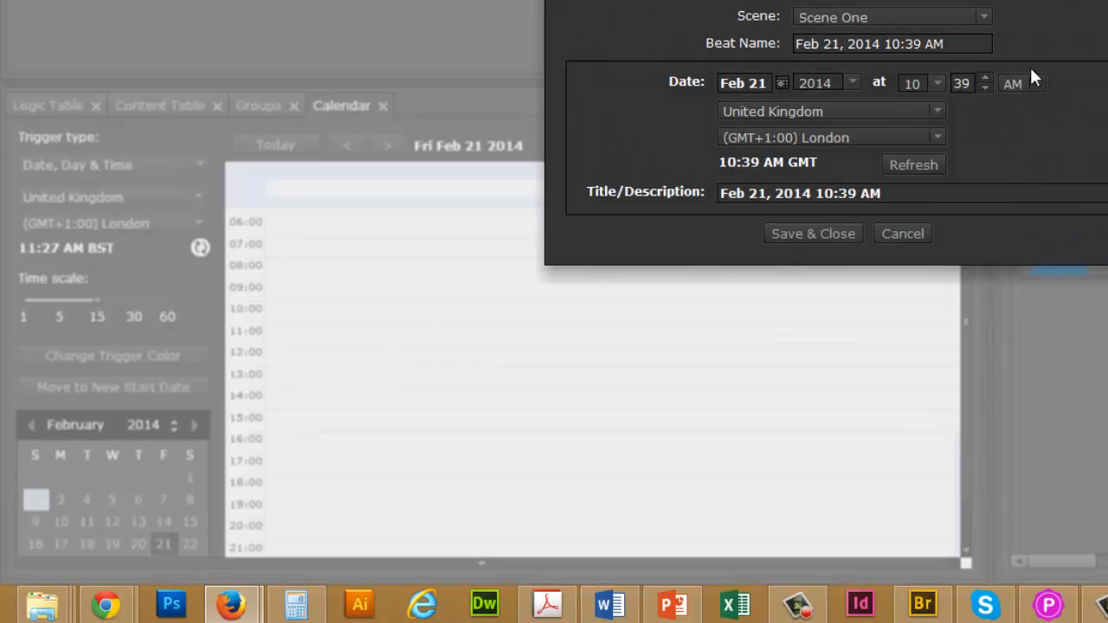
triple_click(743, 194)
text(EP6)
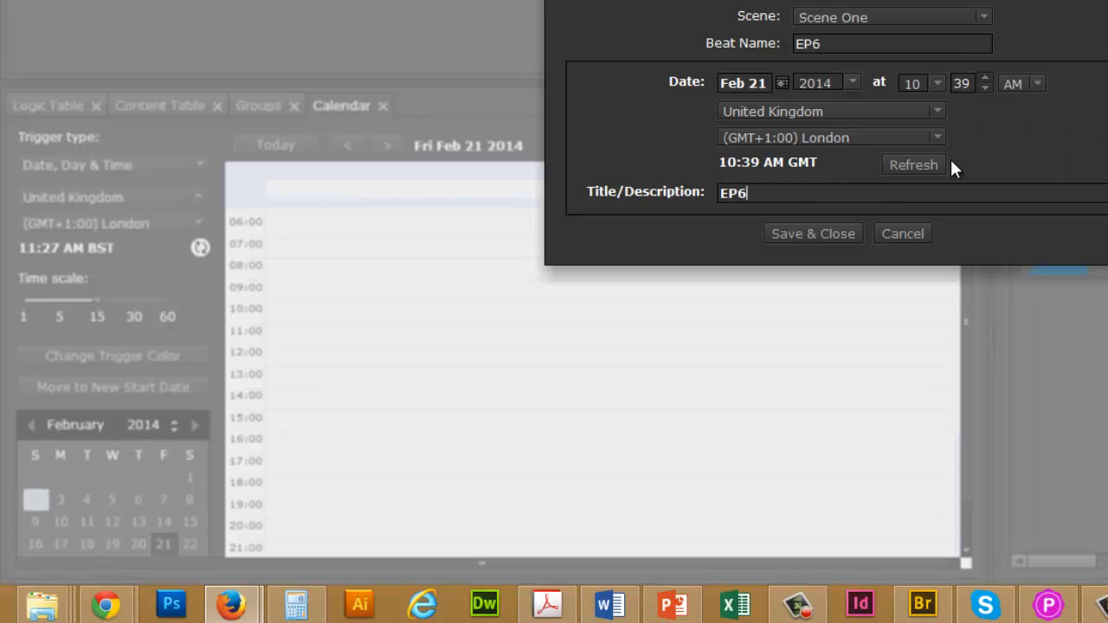
click(813, 234)
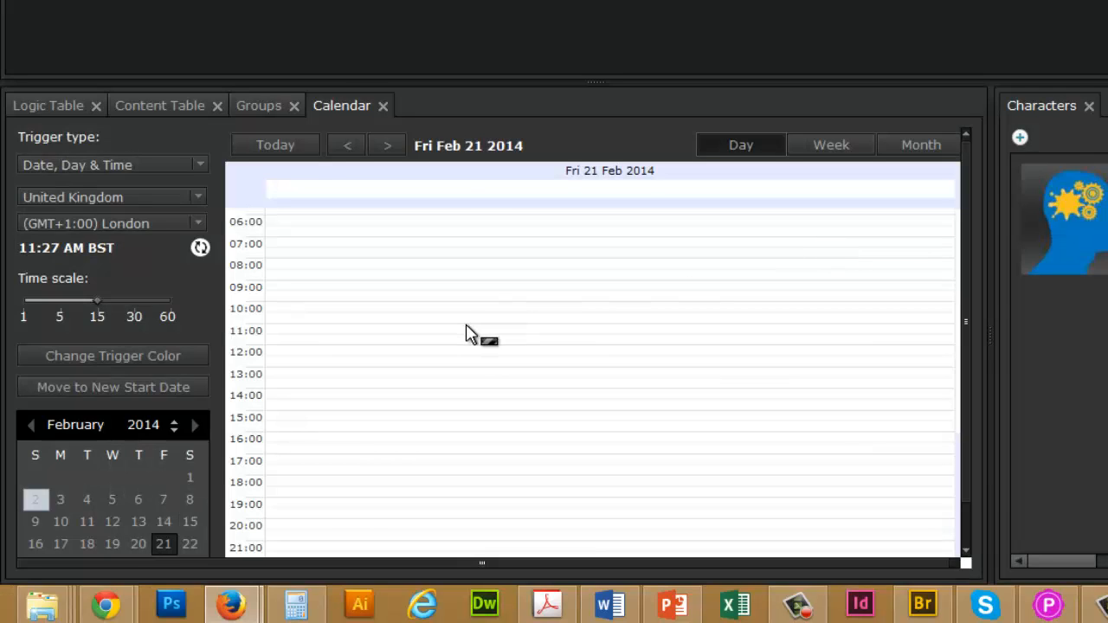
drag(466, 335, 426, 254)
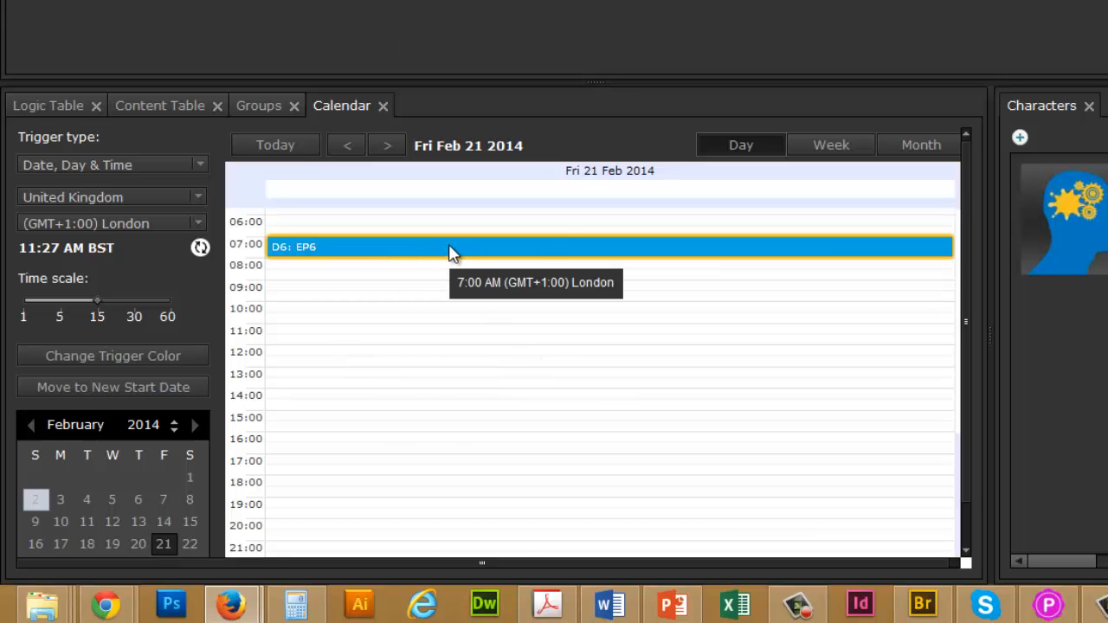
mouse_move(450, 253)
mouse_down()
mouse_move(458, 317)
mouse_move(468, 249)
mouse_up()
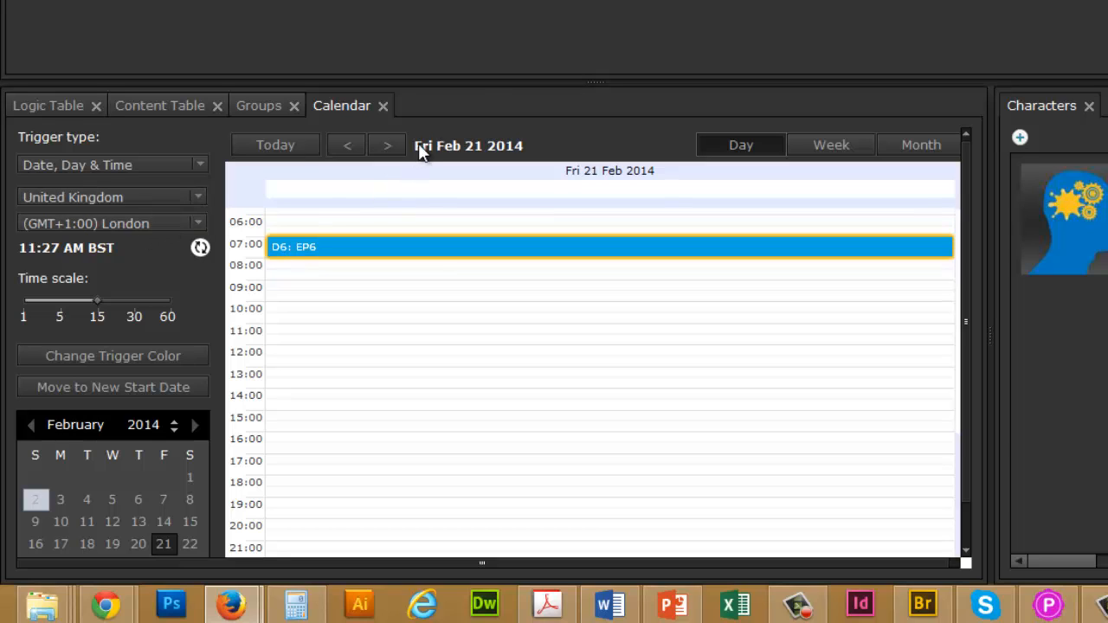
- Set the calendar color of the EP4, EP5 and EP6 triggers to blue and refresh the channel planner
click(918, 145)
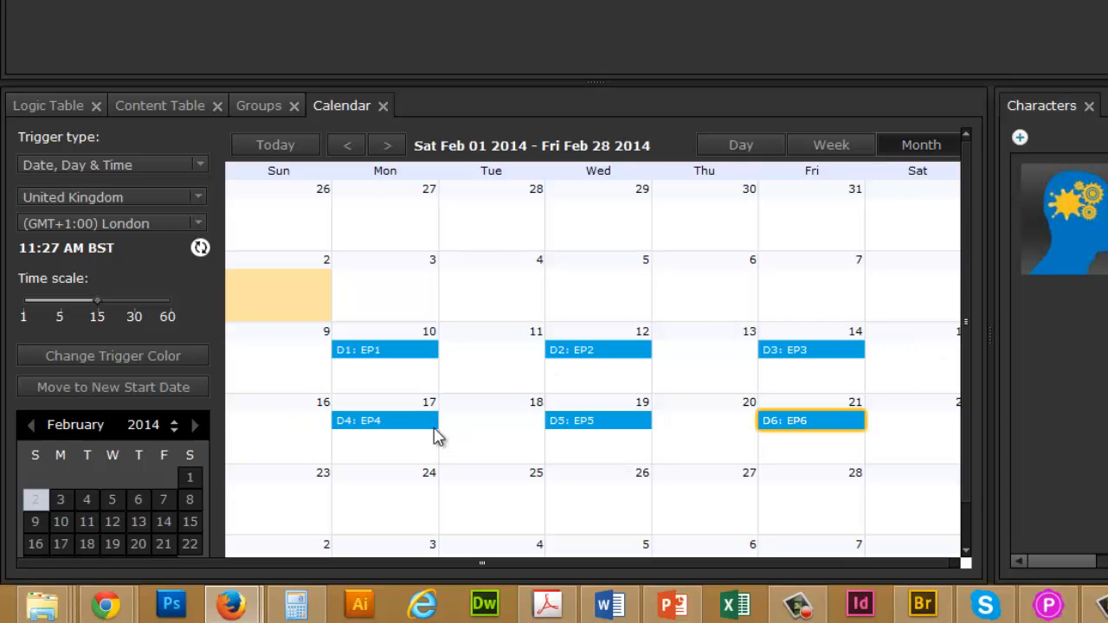
click(407, 424)
ctrl+click(577, 422)
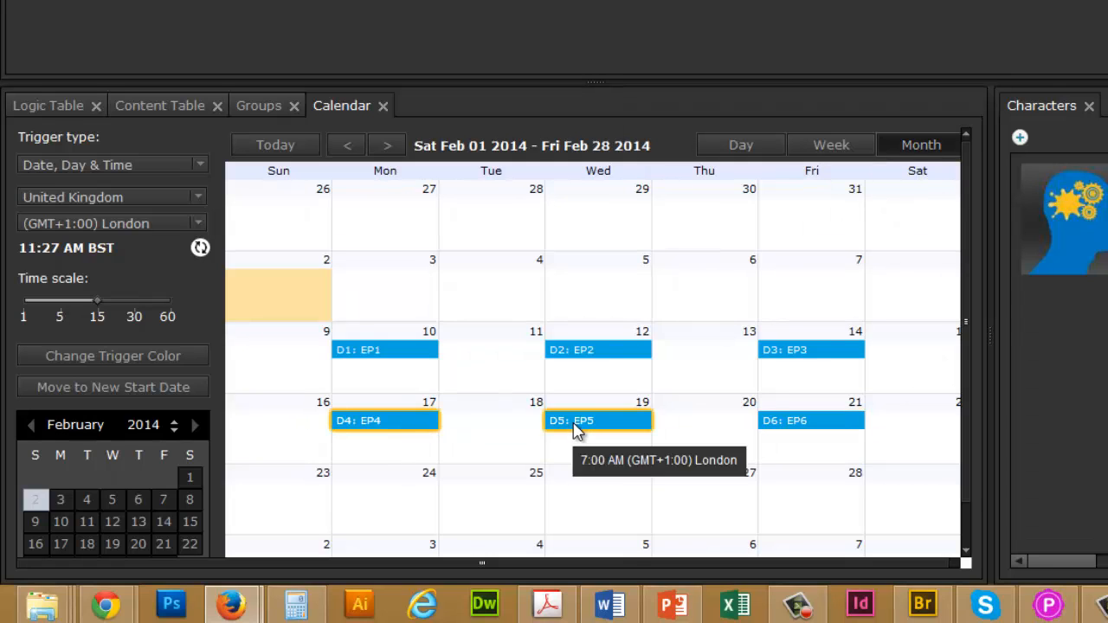
ctrl+click(799, 421)
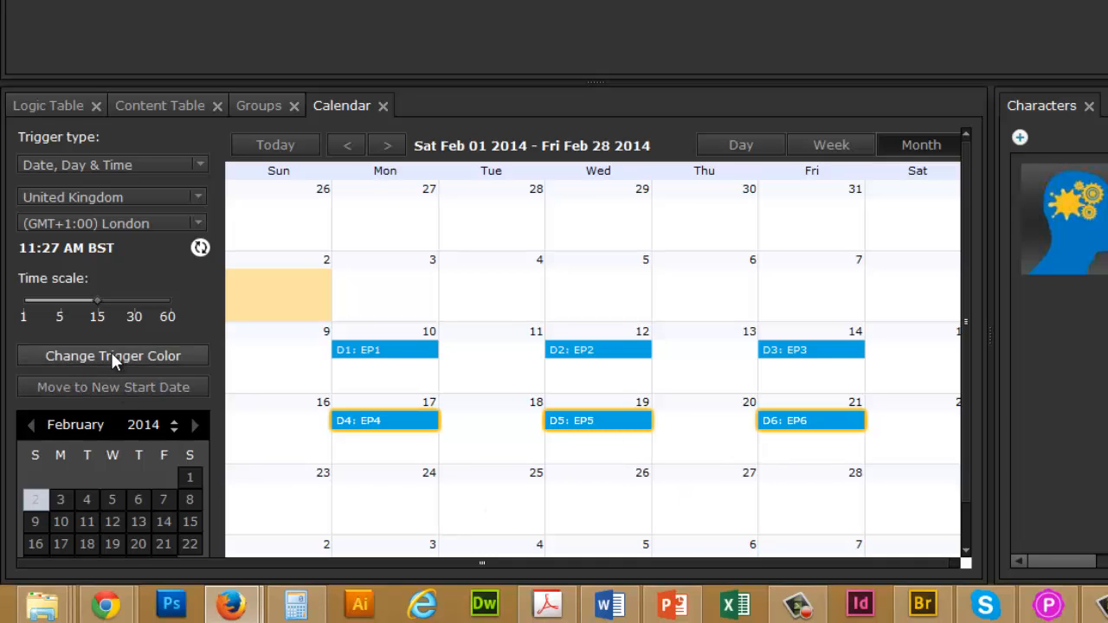
click(111, 356)
click(574, 302)
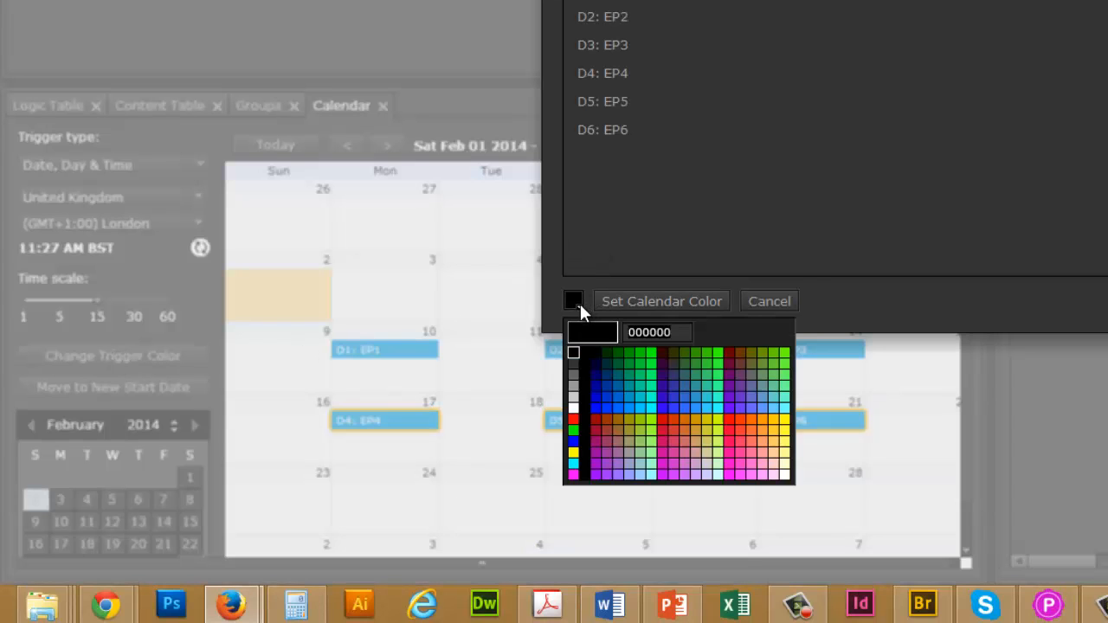
click(574, 446)
click(658, 302)
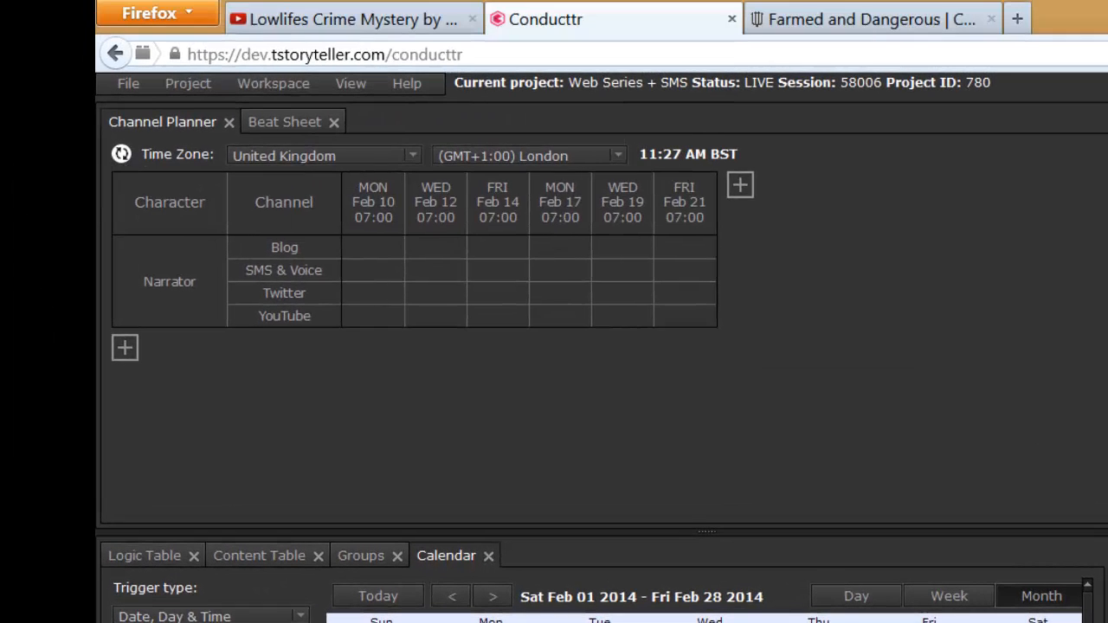
click(92, 22)
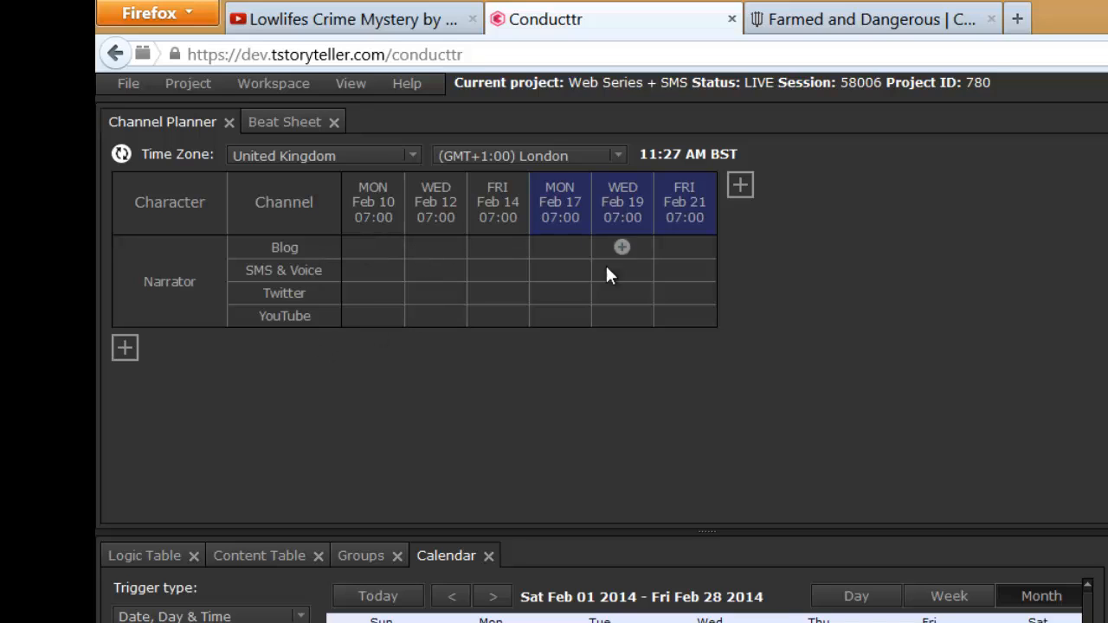
- In the channel planner, mark content for the Narrator's YouTube, Blog and Twitter channels on all six episode dates
click(375, 315)
click(436, 316)
click(499, 317)
click(646, 322)
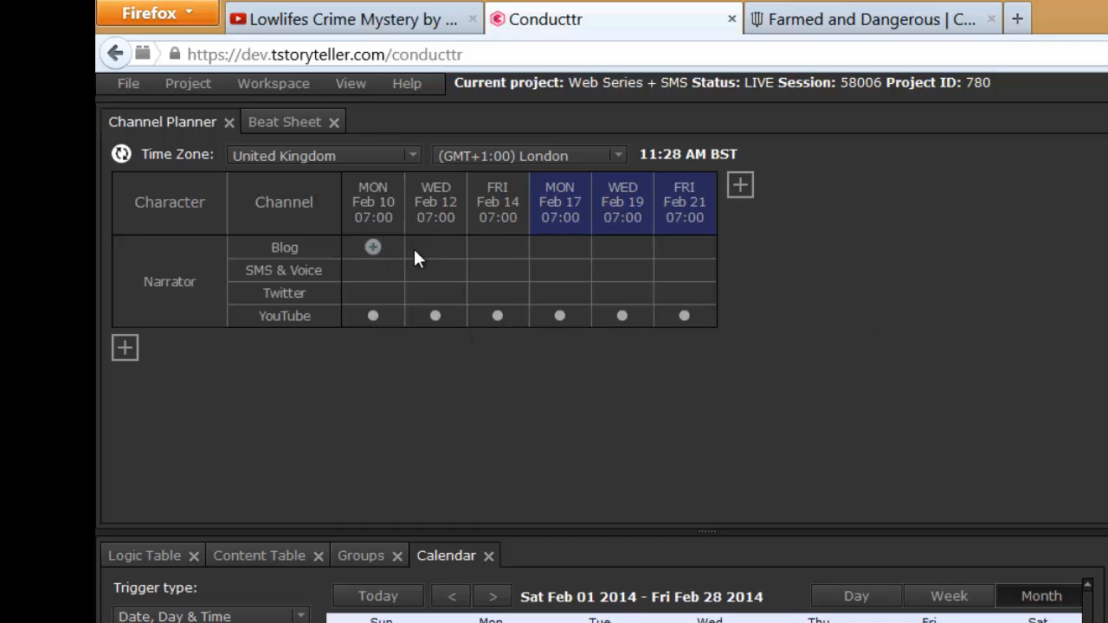
mouse_move(496, 249)
mouse_down()
mouse_move(629, 247)
mouse_move(718, 299)
mouse_move(624, 289)
mouse_up()
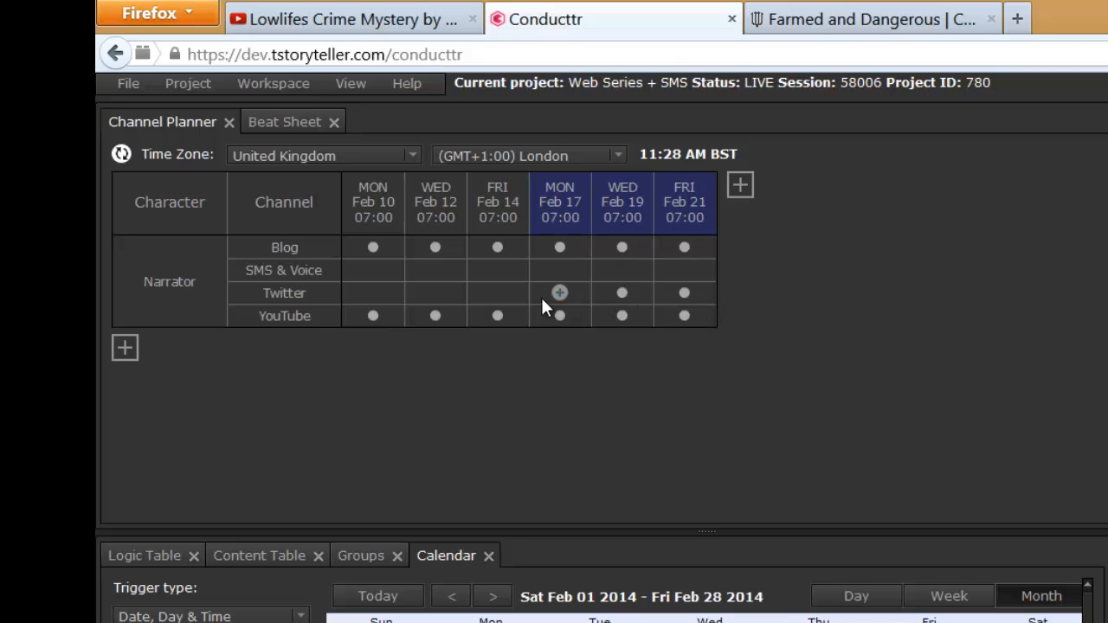
drag(378, 312, 396, 298)
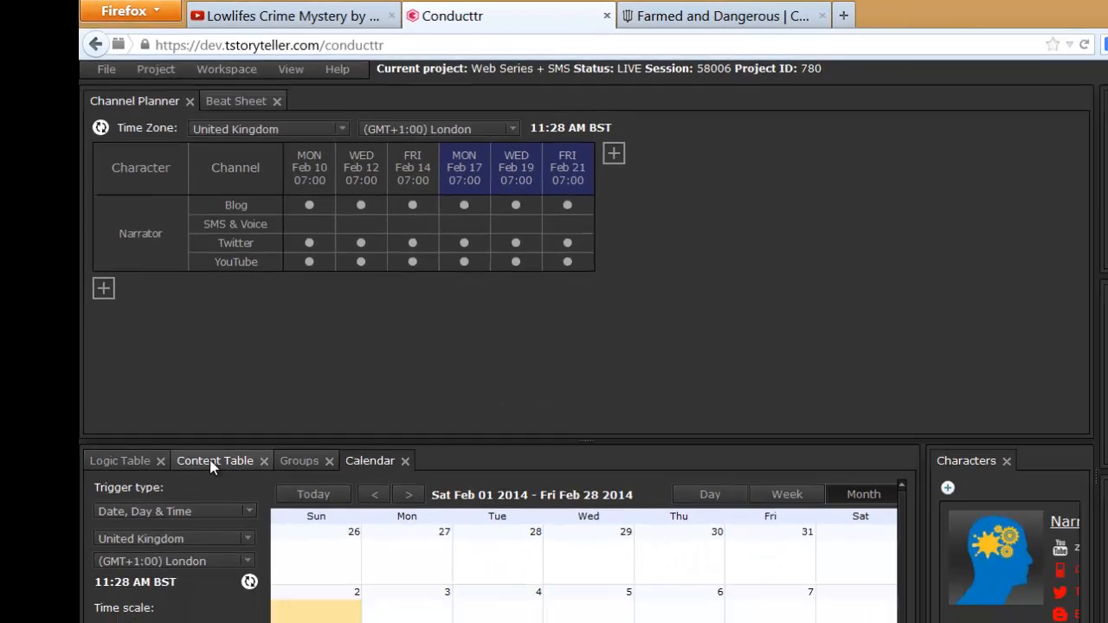
- Show the content table, widen the Characters pane and create a new content item of type Video
click(252, 556)
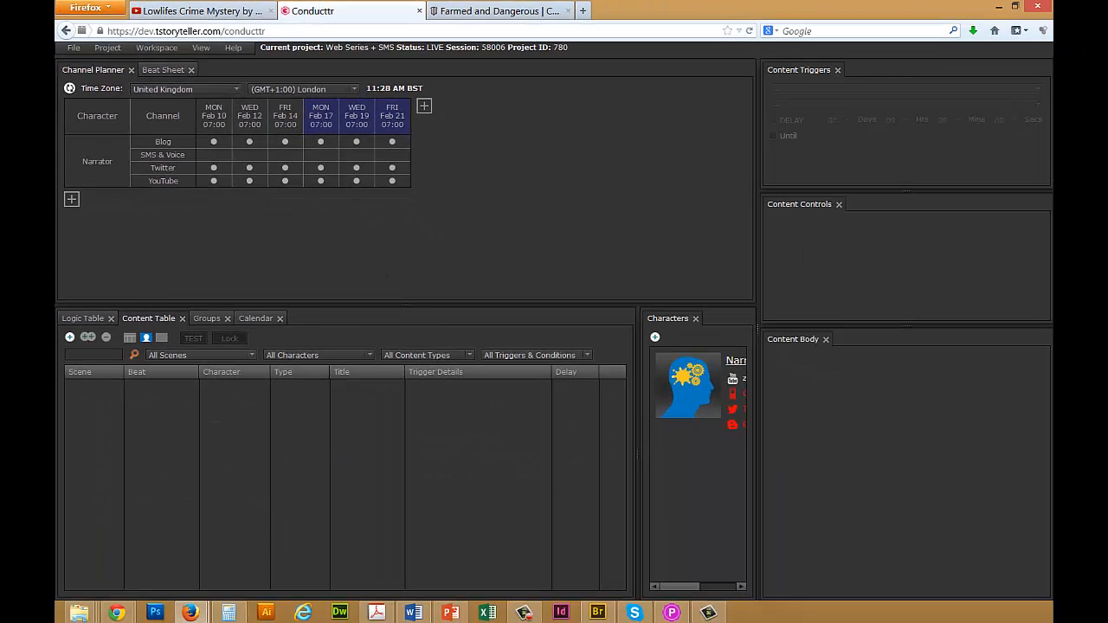
drag(637, 447, 531, 447)
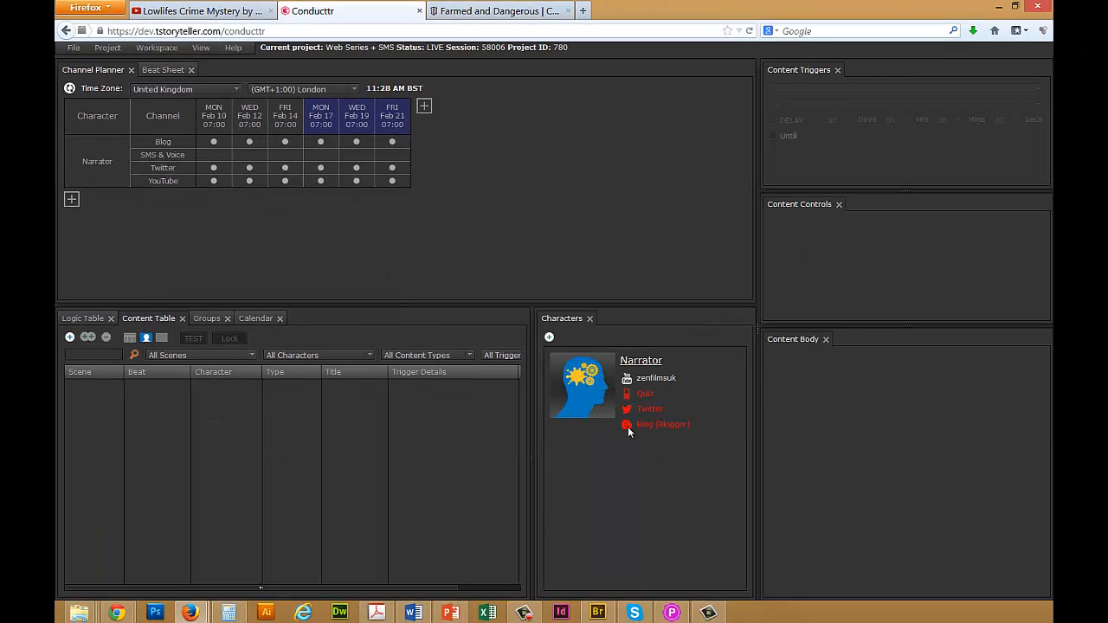
mouse_move(658, 382)
click(69, 337)
click(557, 317)
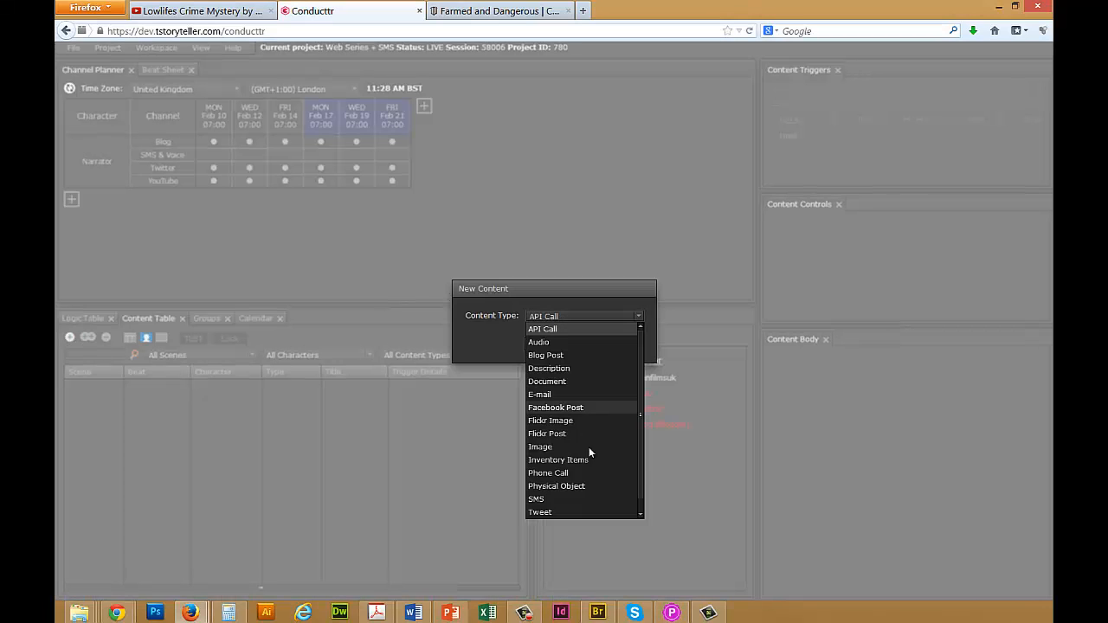
drag(644, 459, 643, 494)
click(554, 512)
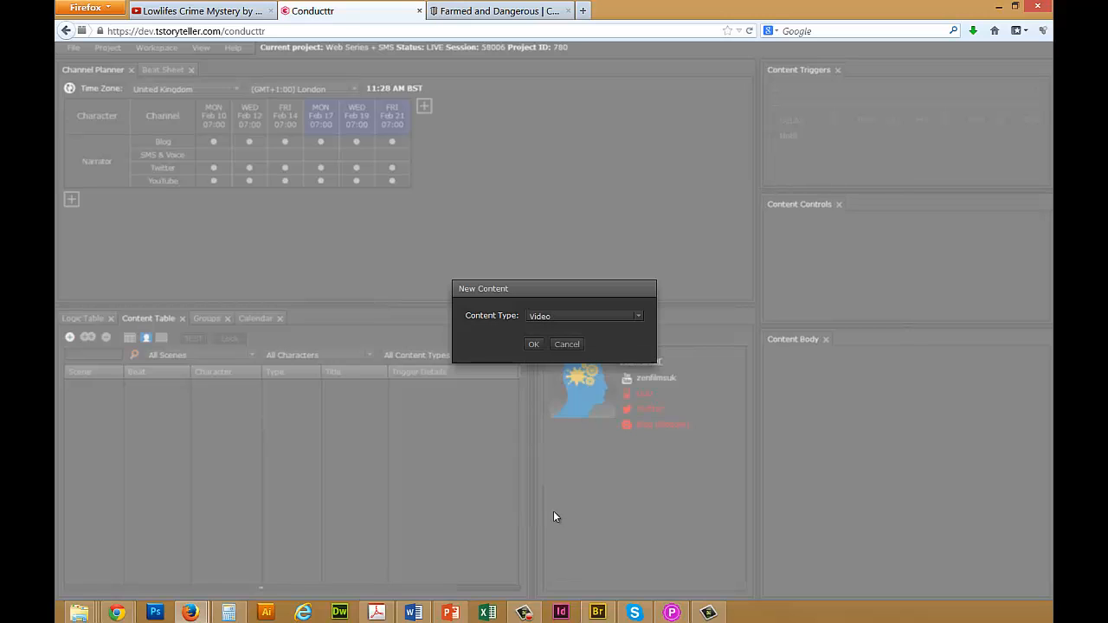
click(532, 344)
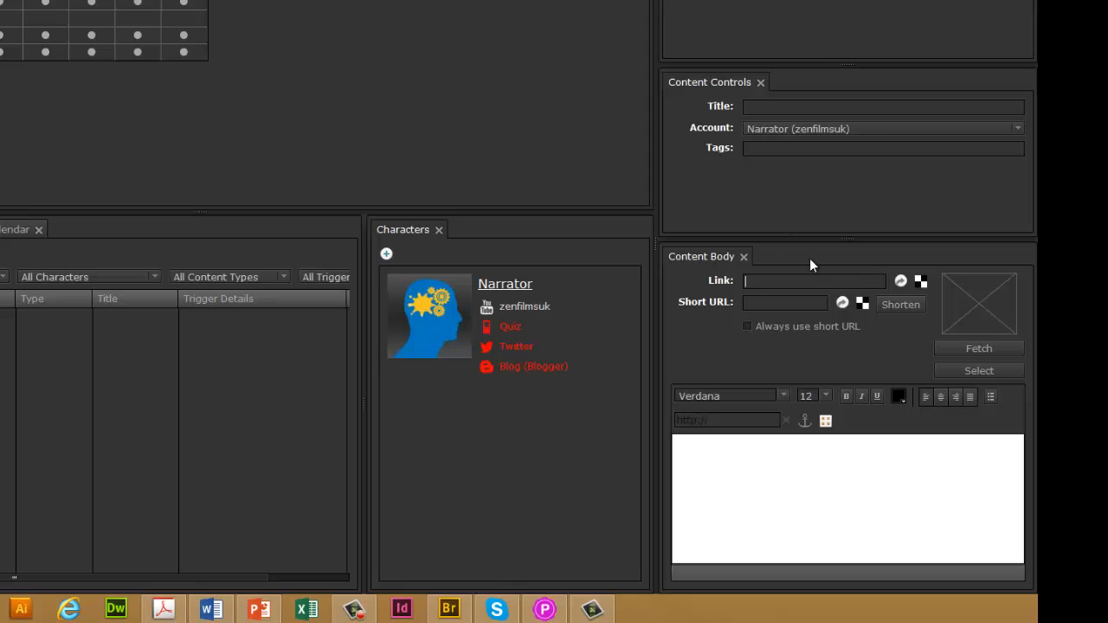
- Import all videos from the Lowlifes Crime Mystery playlist with duplicates overwritten, and compare with the playlist's YouTube page
click(959, 367)
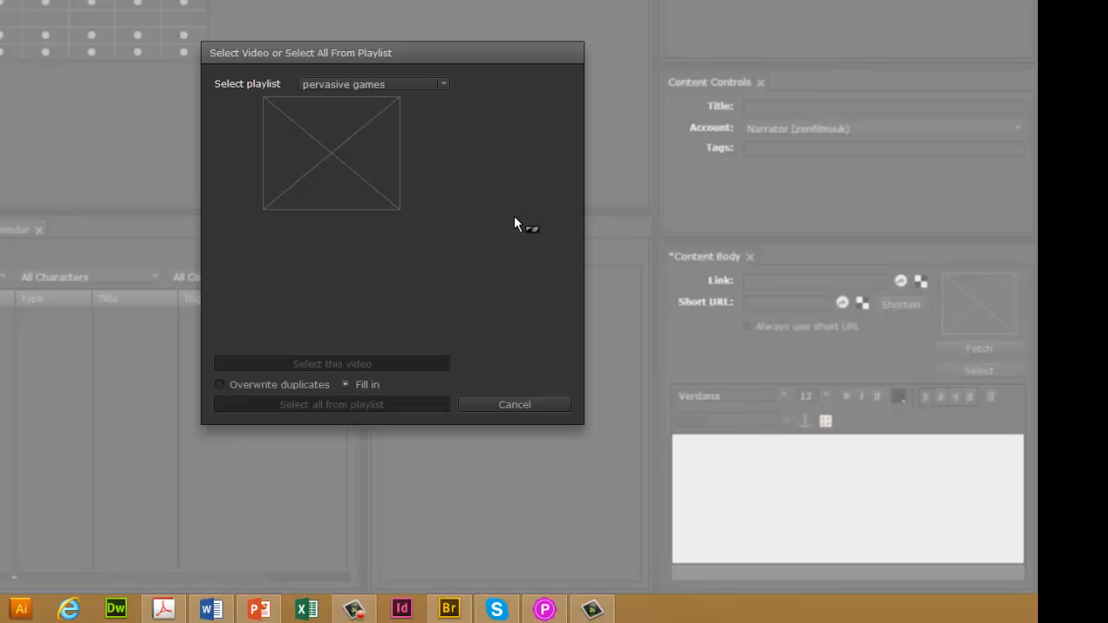
click(534, 229)
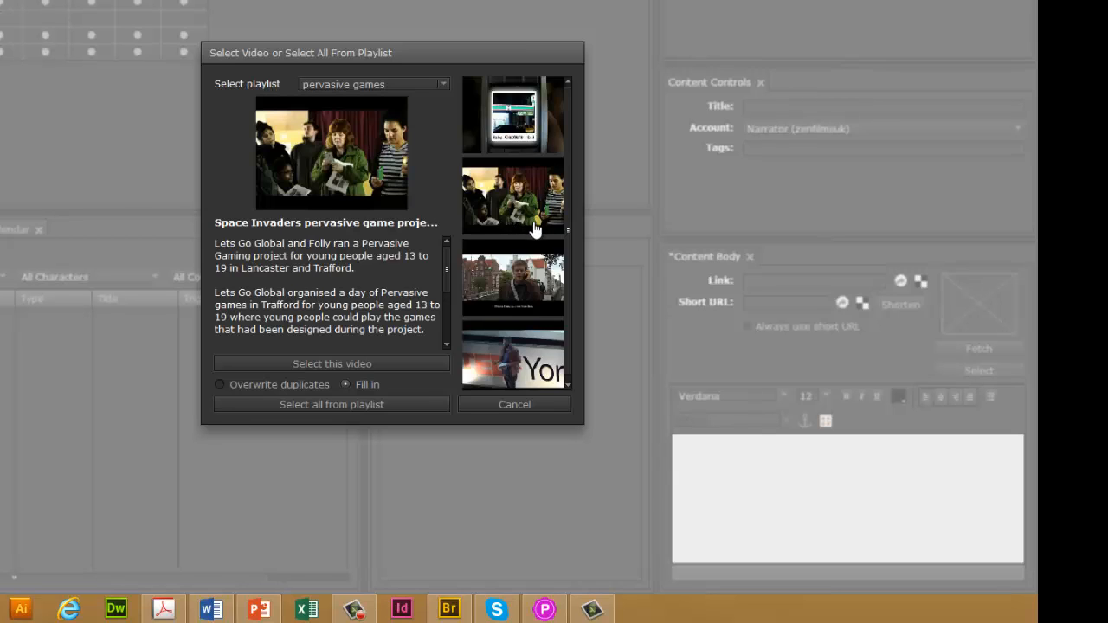
click(530, 275)
click(442, 84)
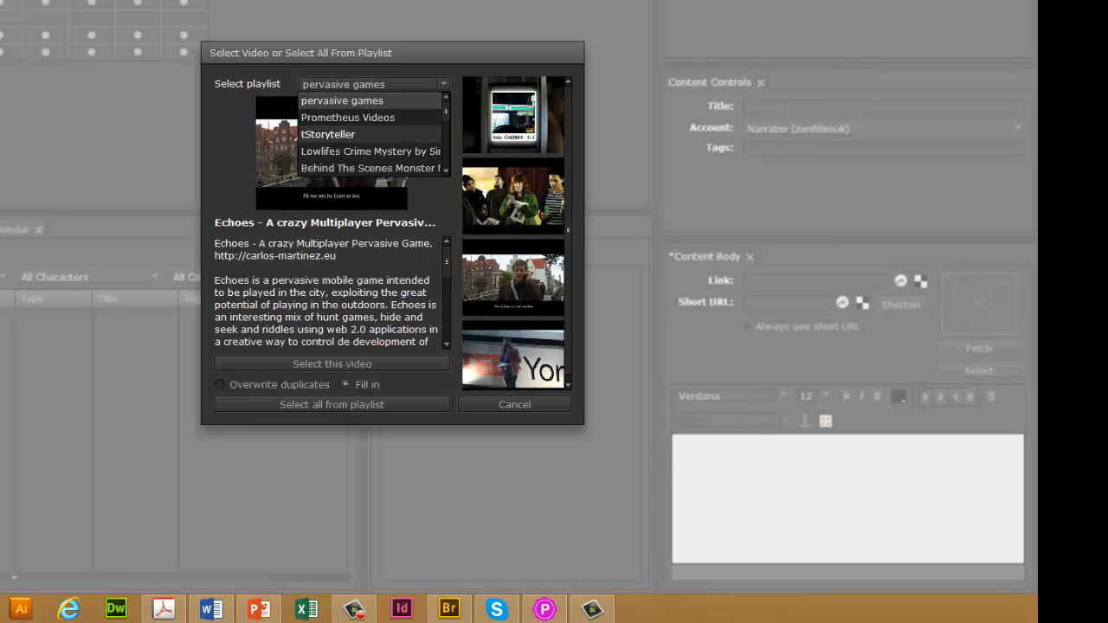
click(438, 134)
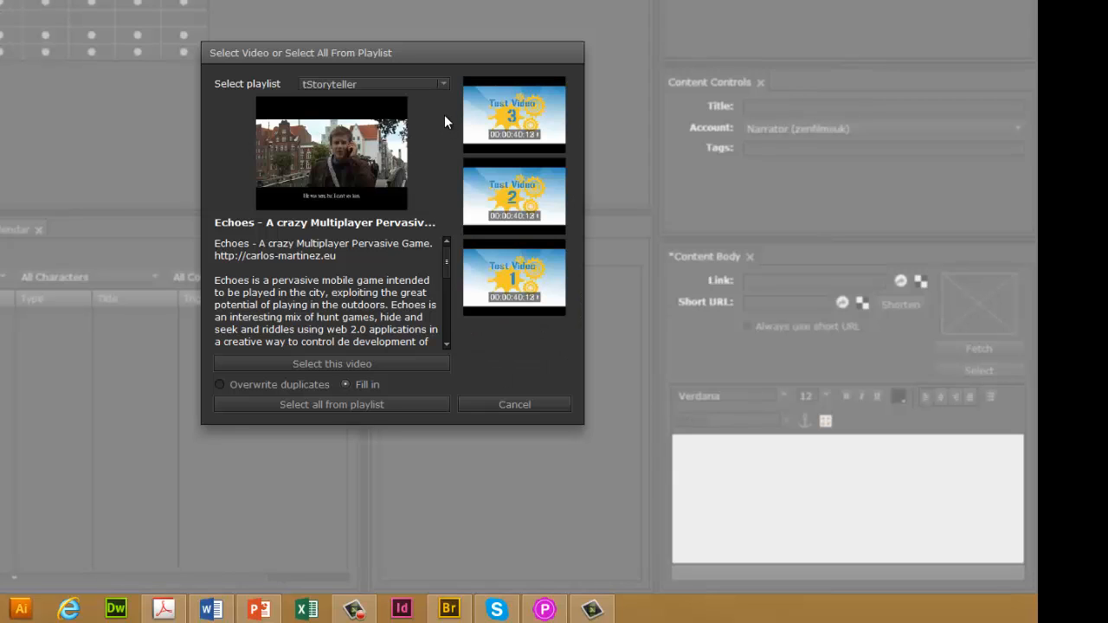
click(444, 84)
click(412, 138)
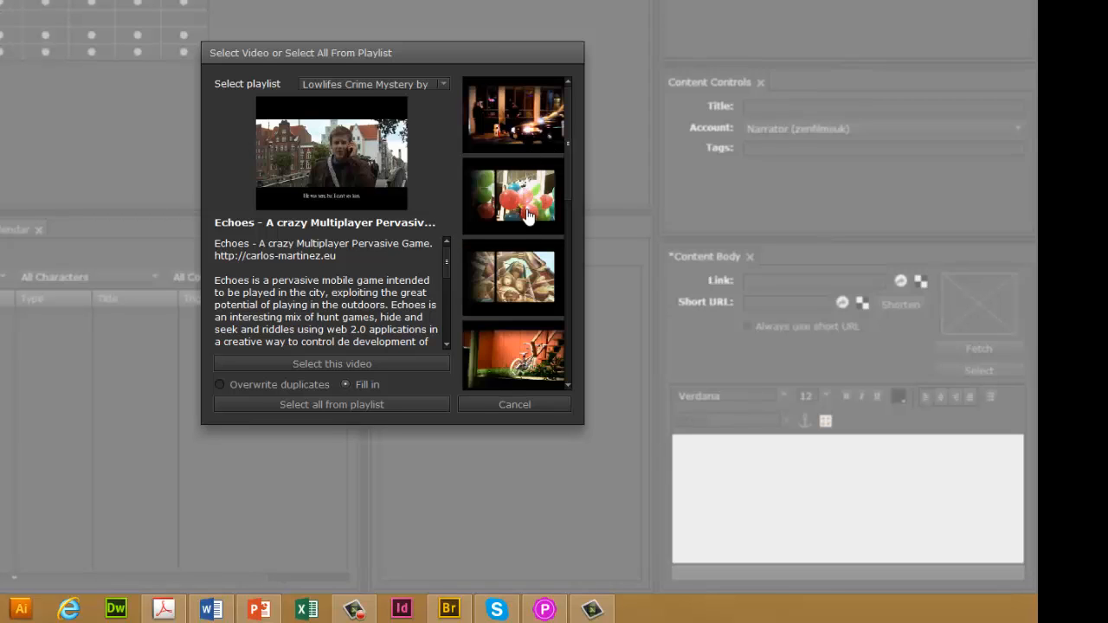
click(500, 149)
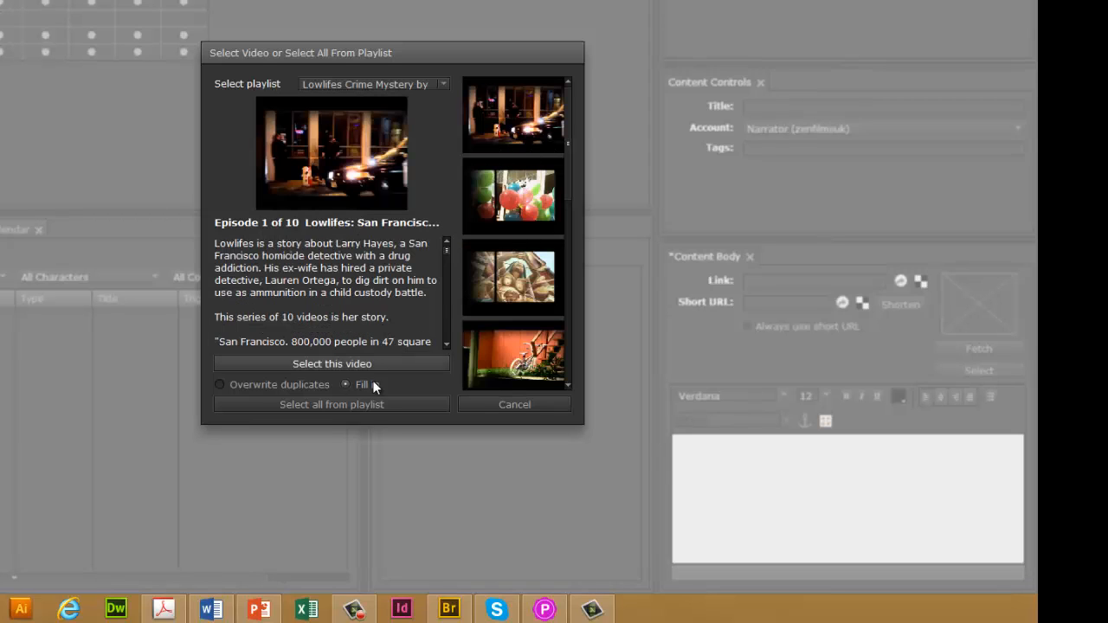
click(264, 386)
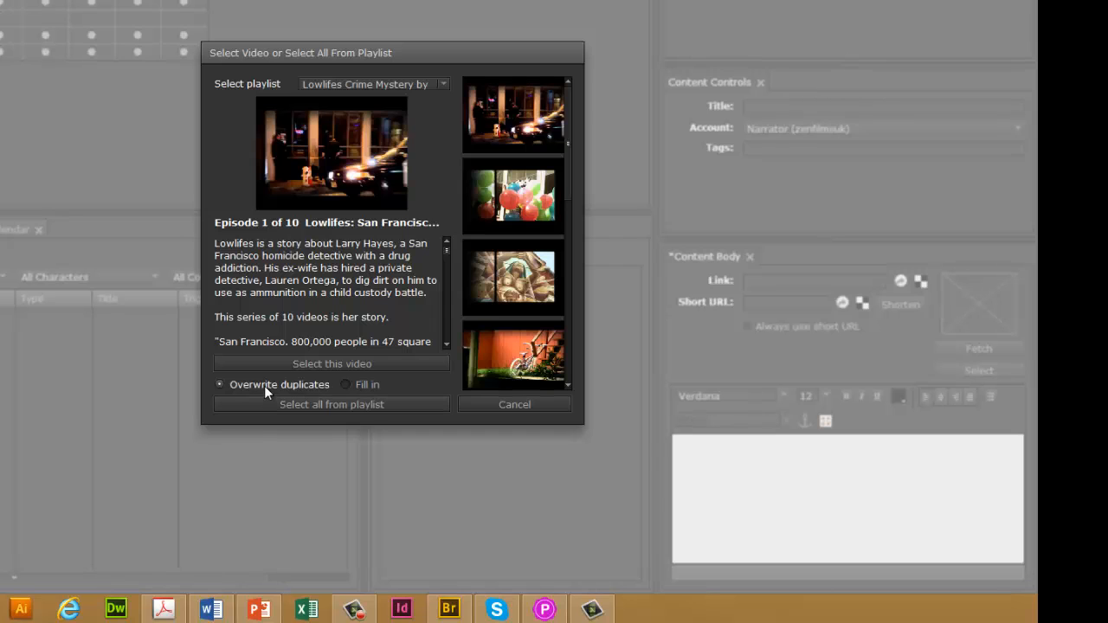
click(337, 406)
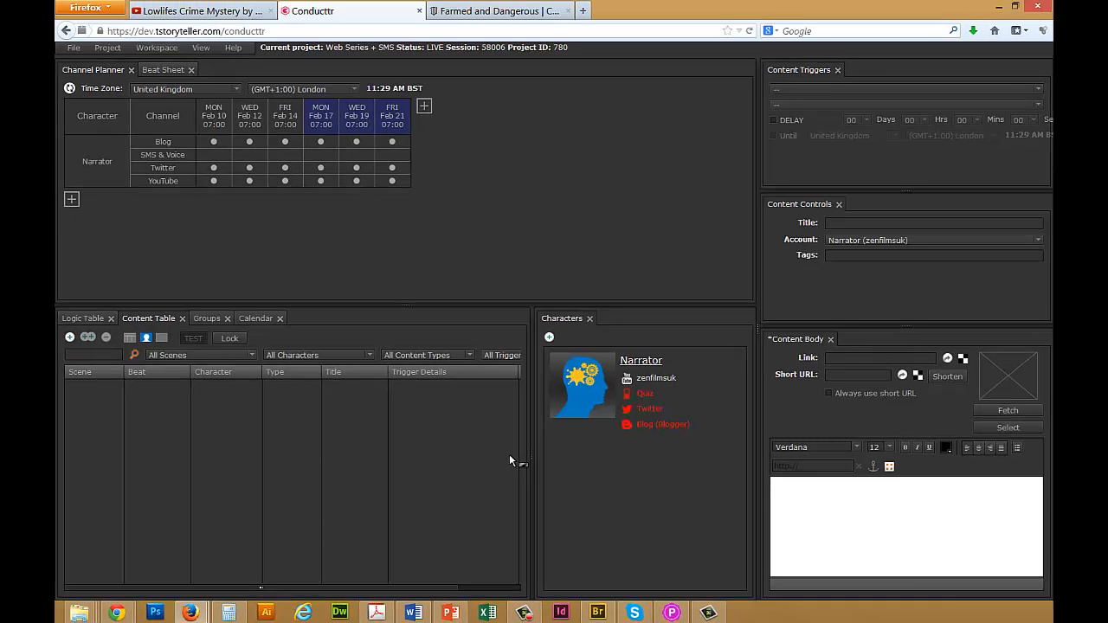
click(196, 12)
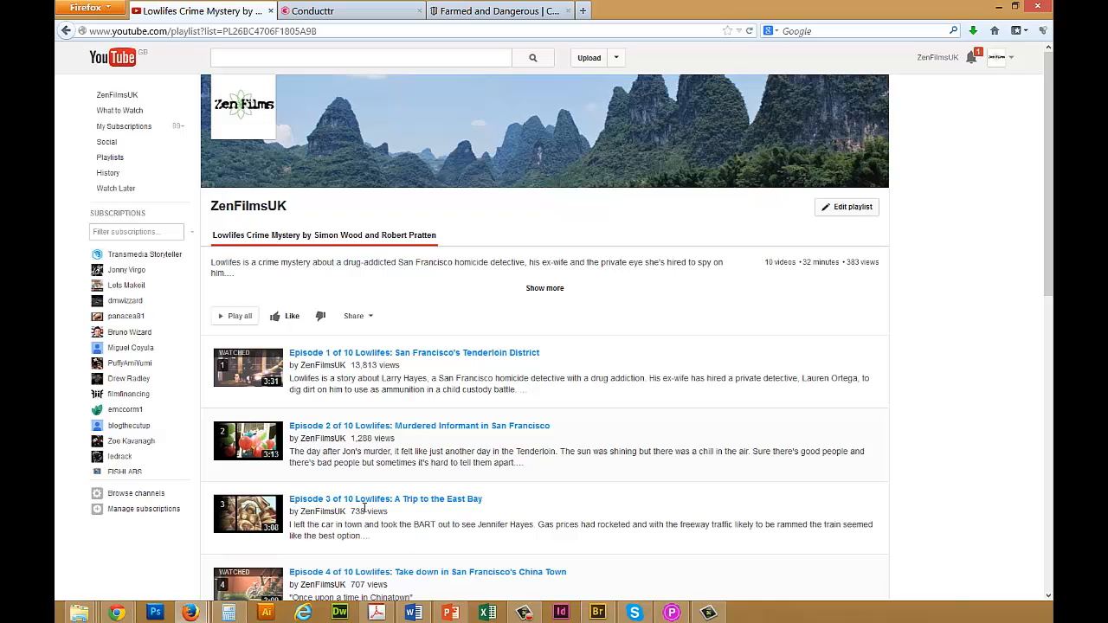
click(313, 12)
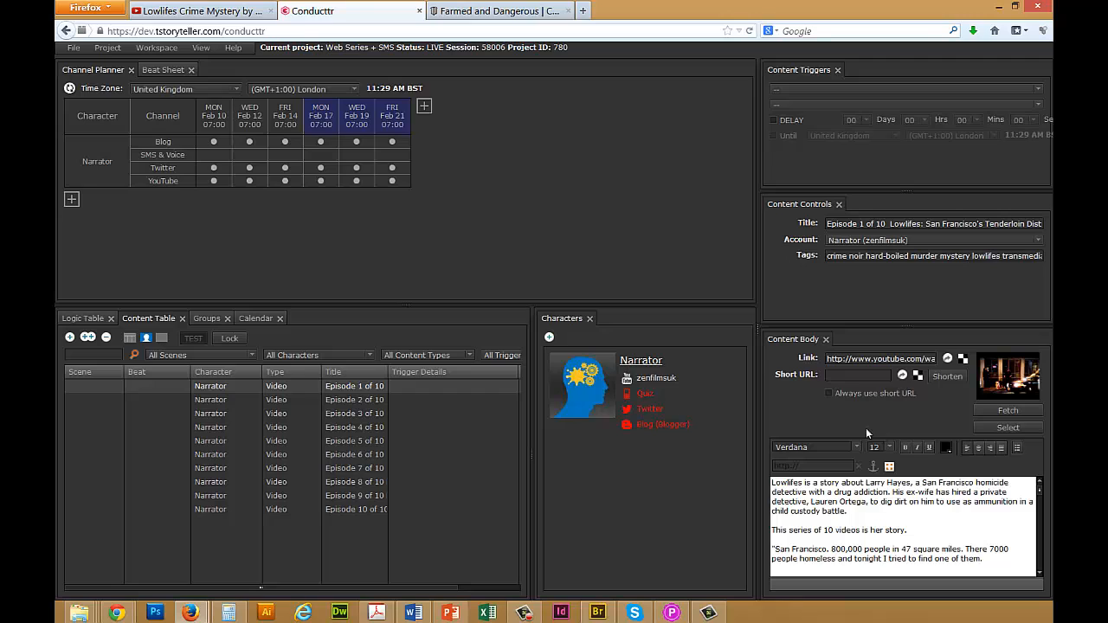
- Assign the Episode 1 video to Scene One with the EP1 trigger and save it
click(864, 84)
click(815, 109)
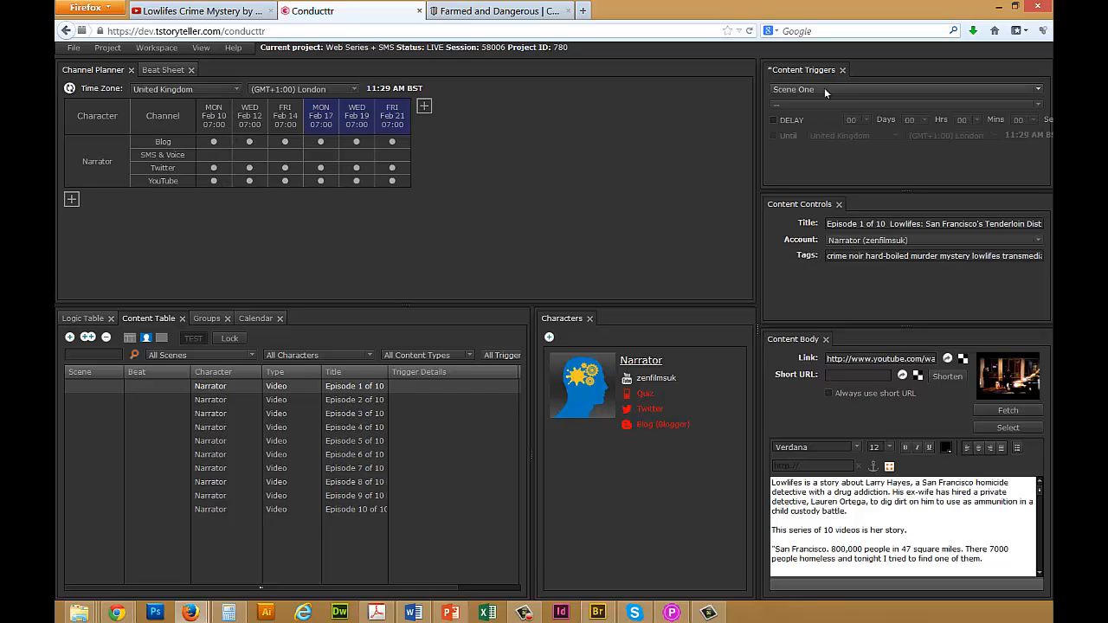
click(822, 105)
click(800, 131)
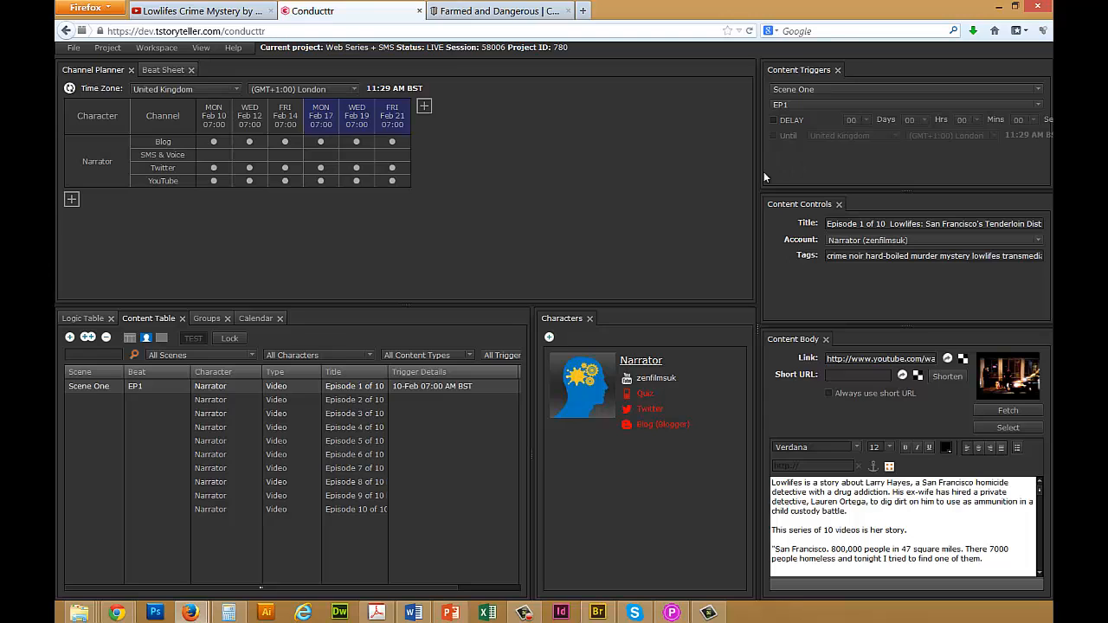
- Assign the Episode 2 video to Scene One with the EP2 trigger and save it
click(289, 396)
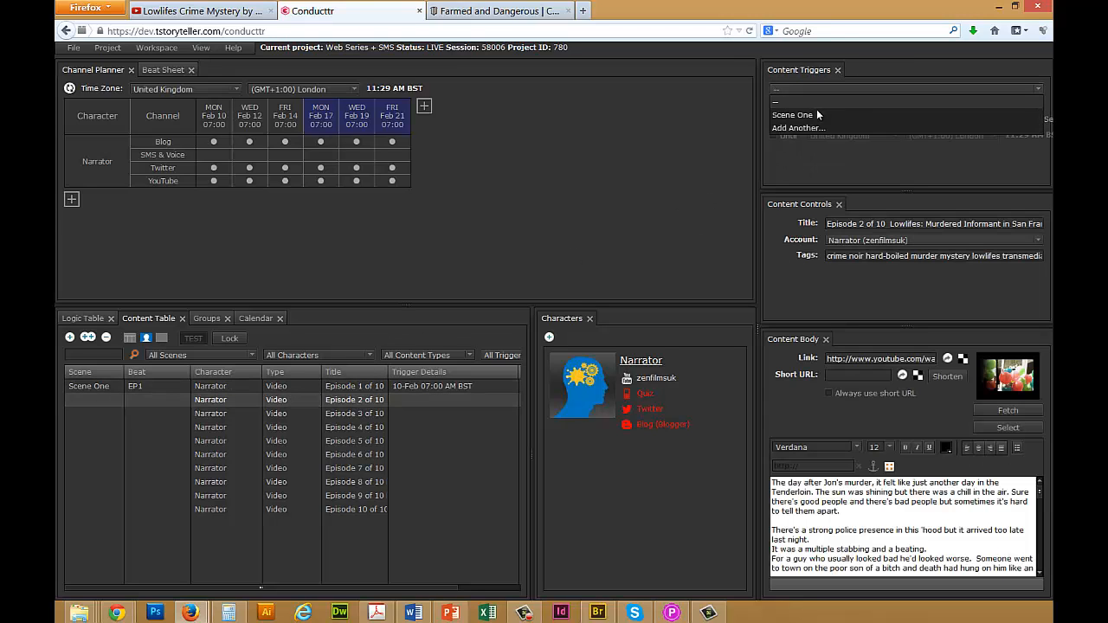
click(813, 105)
click(797, 142)
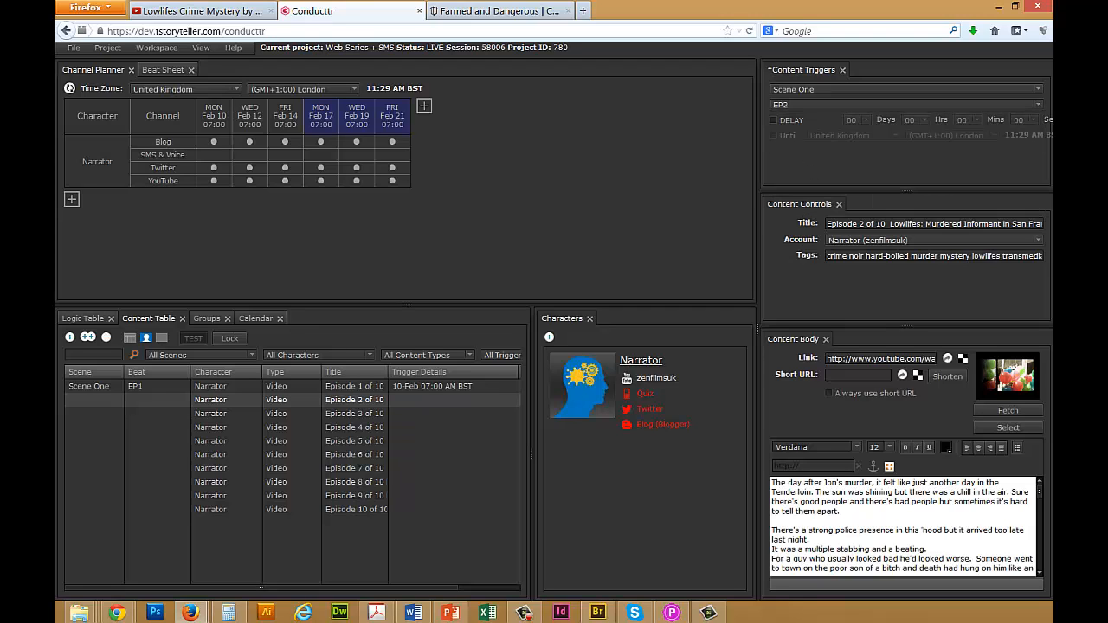
key(ctrl+s)
- Assign the Episode 3 video to Scene One with the EP3 trigger
click(220, 416)
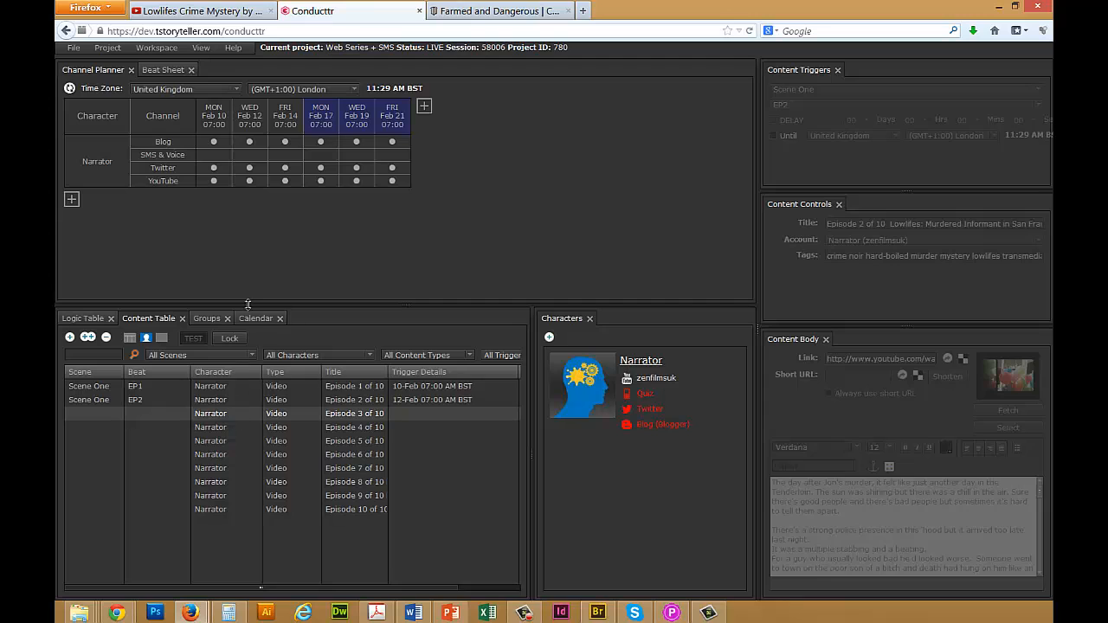
click(862, 89)
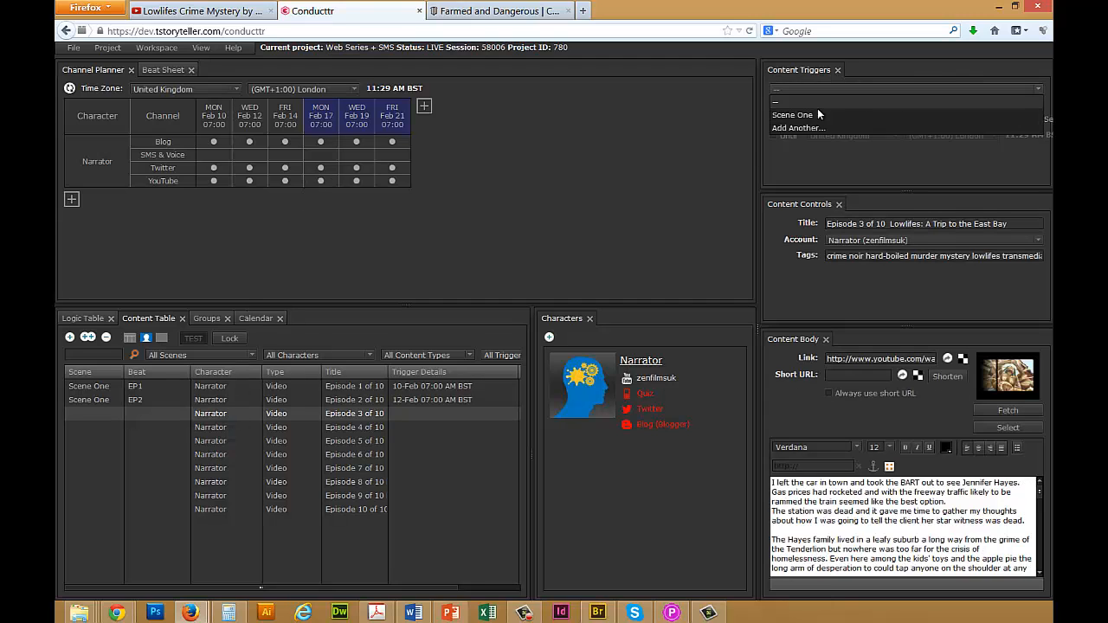
click(817, 109)
click(814, 106)
click(796, 155)
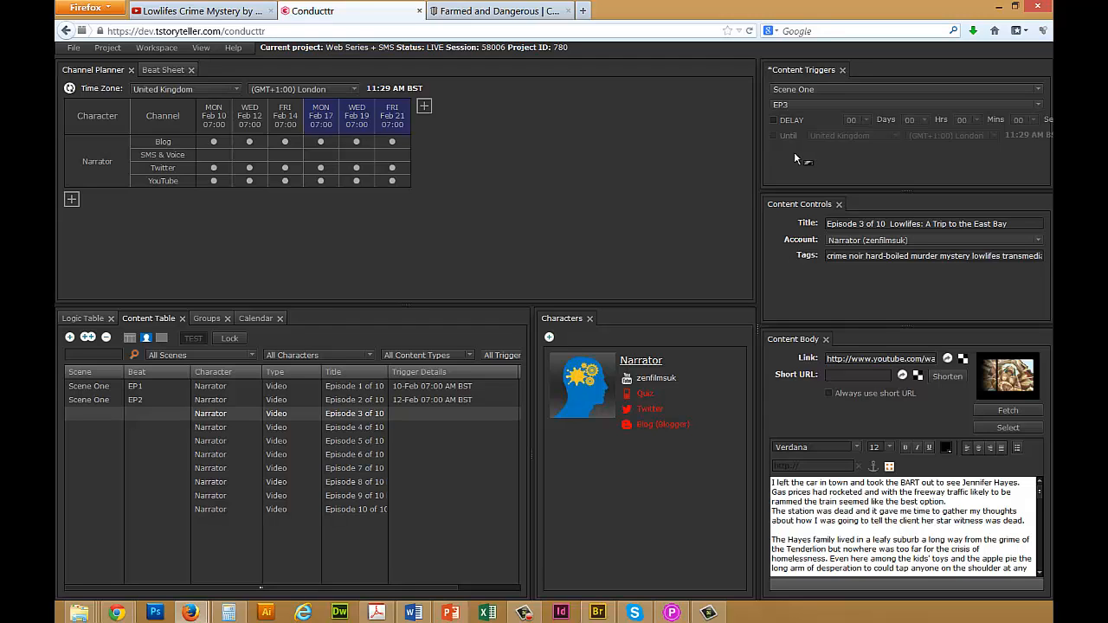
- Save the Episode 3 assignment and assign the Episode 4 video to Scene One with the EP4 trigger
click(233, 427)
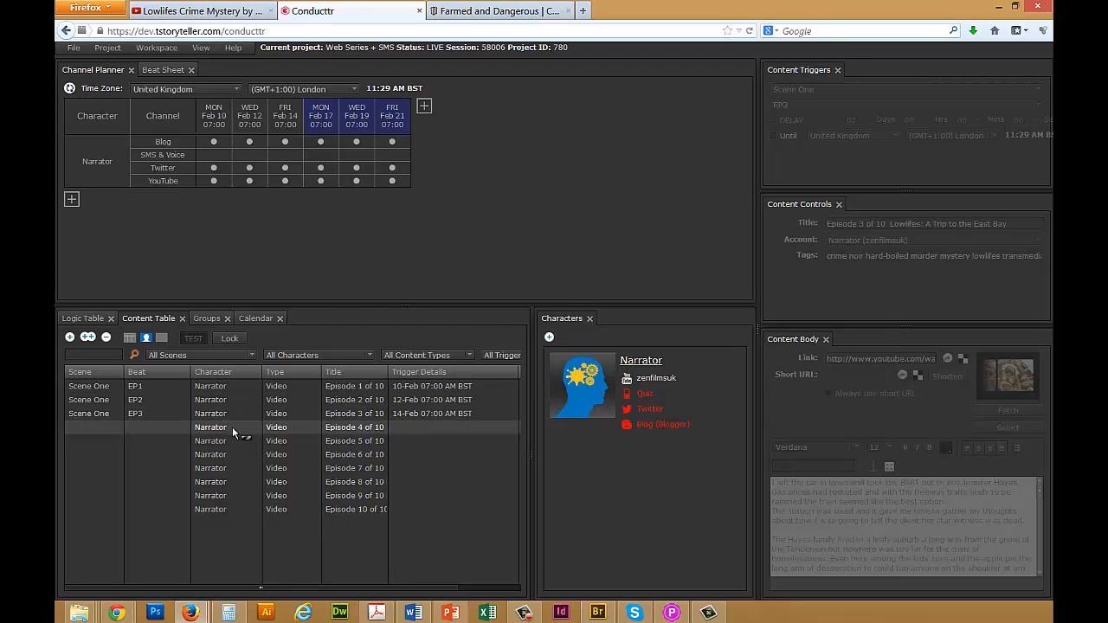
click(820, 89)
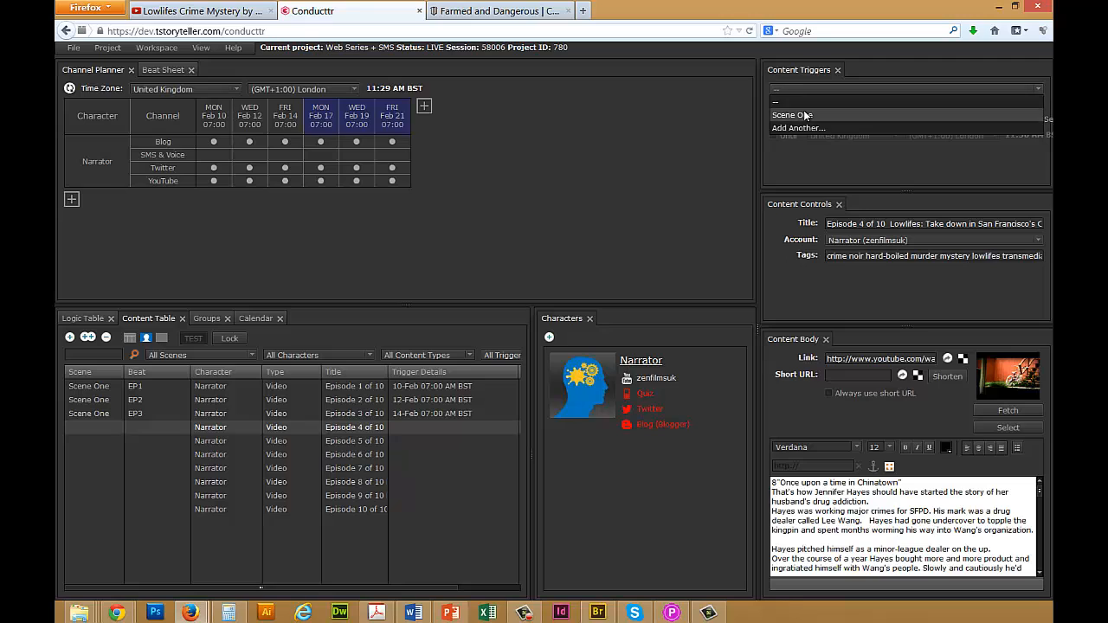
click(803, 104)
click(803, 105)
click(793, 166)
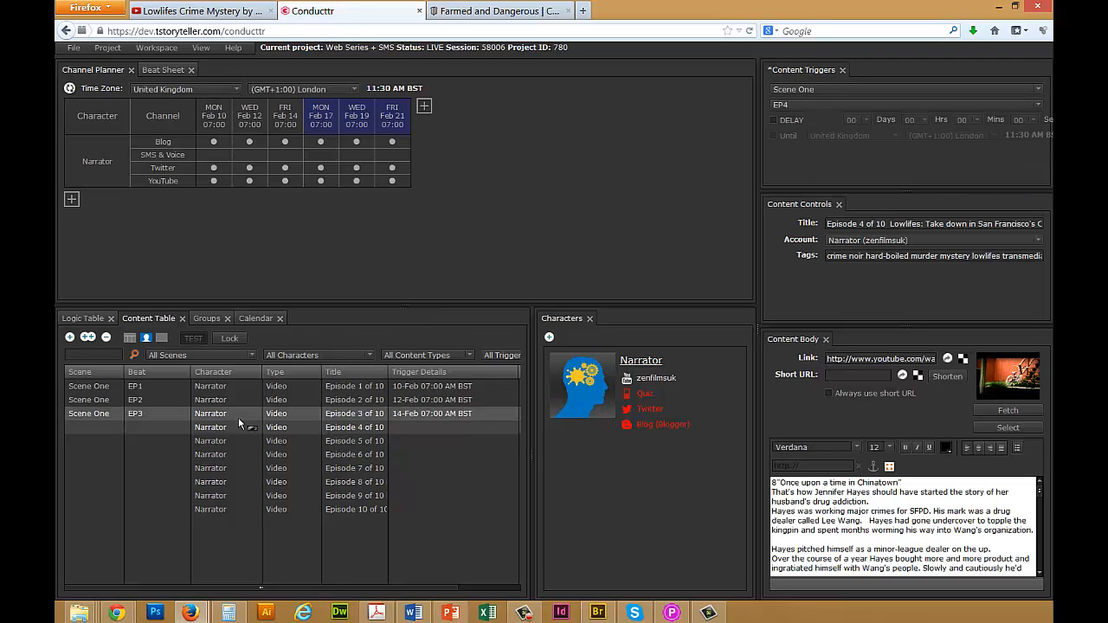
- Save the Episode 4 assignment and assign the Episode 5 video to Scene One with the EP5 trigger
click(232, 441)
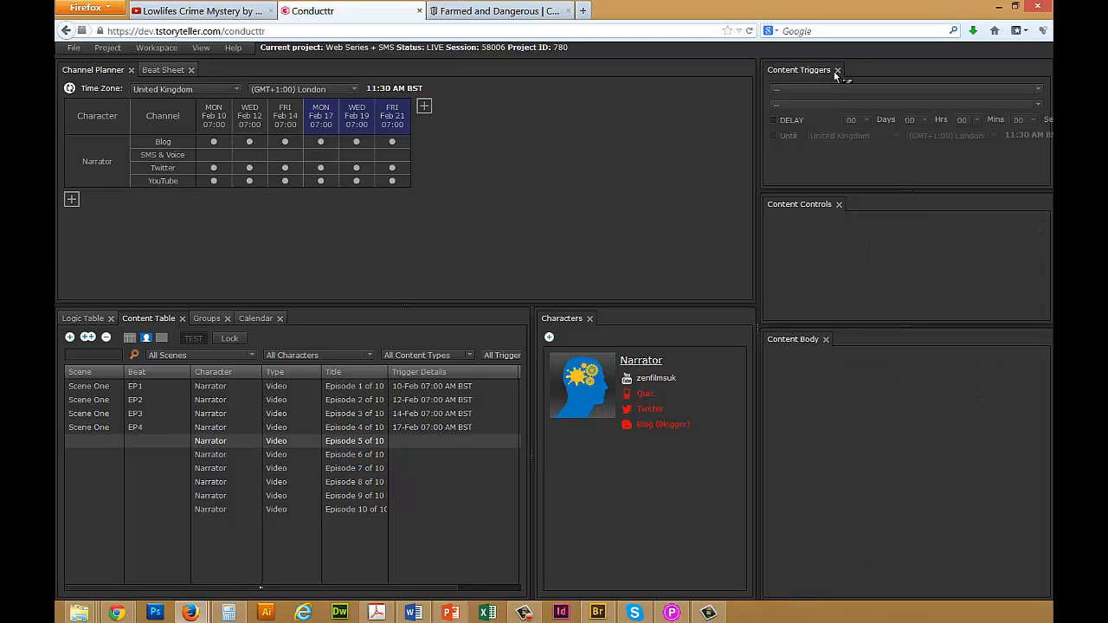
click(810, 85)
click(809, 115)
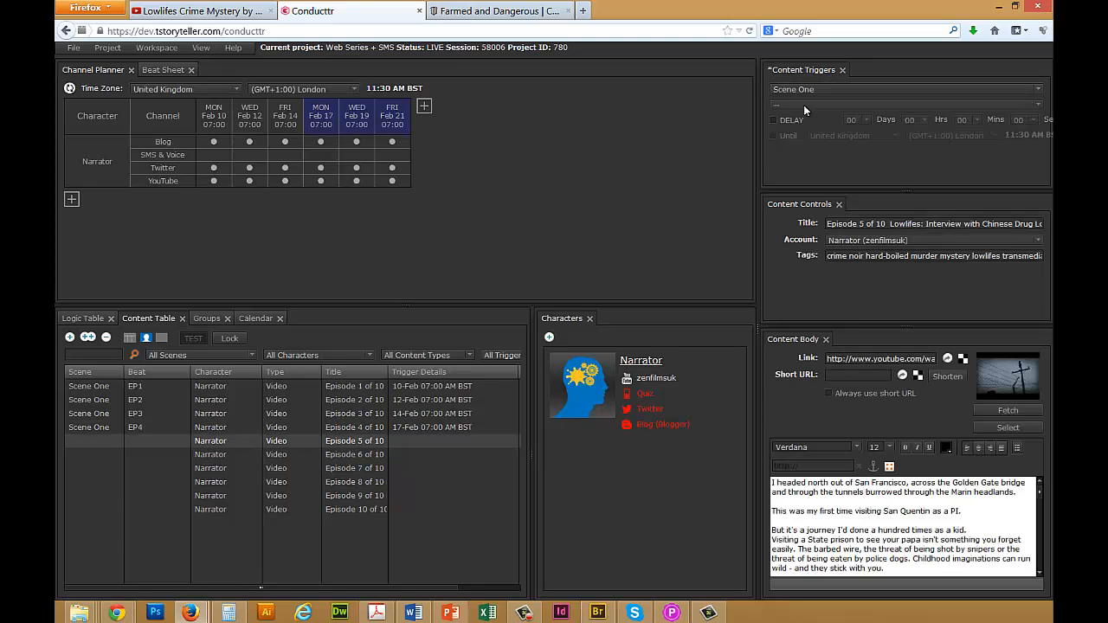
click(804, 105)
click(801, 183)
- Save the Episode 5 assignment, assign the Episode 6 video to Scene One with the EP6 trigger and save it
click(211, 455)
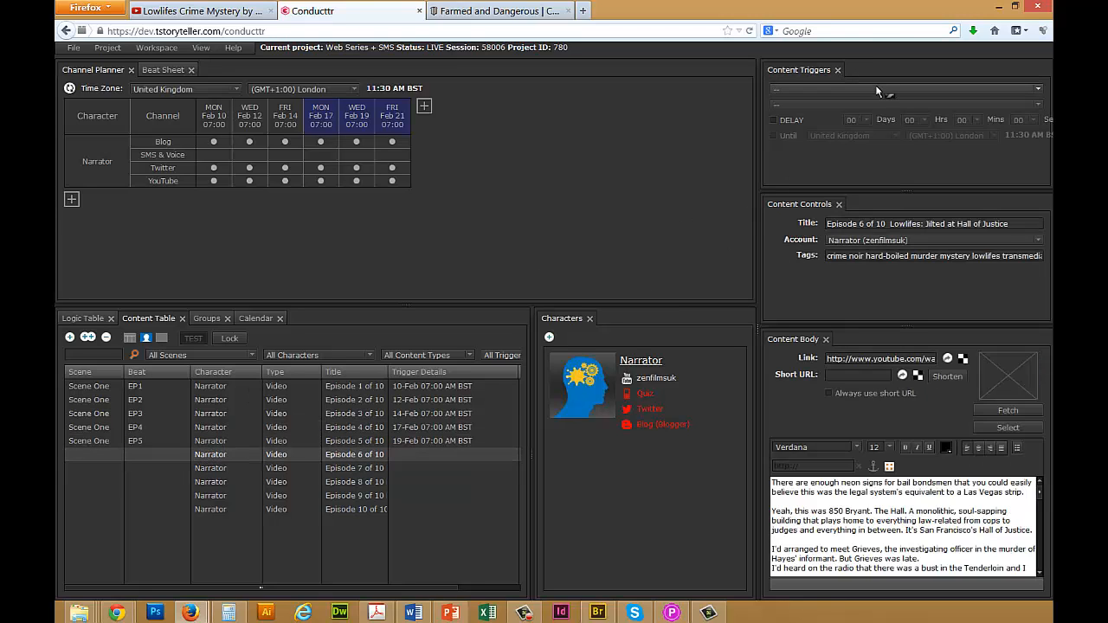
click(821, 90)
click(824, 115)
click(805, 104)
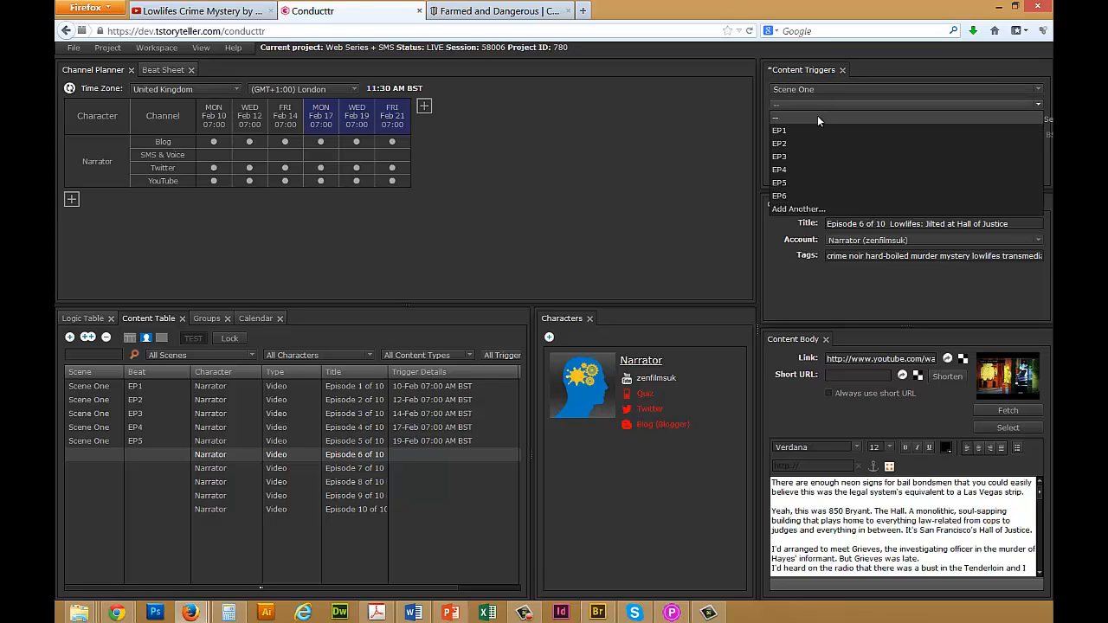
click(796, 195)
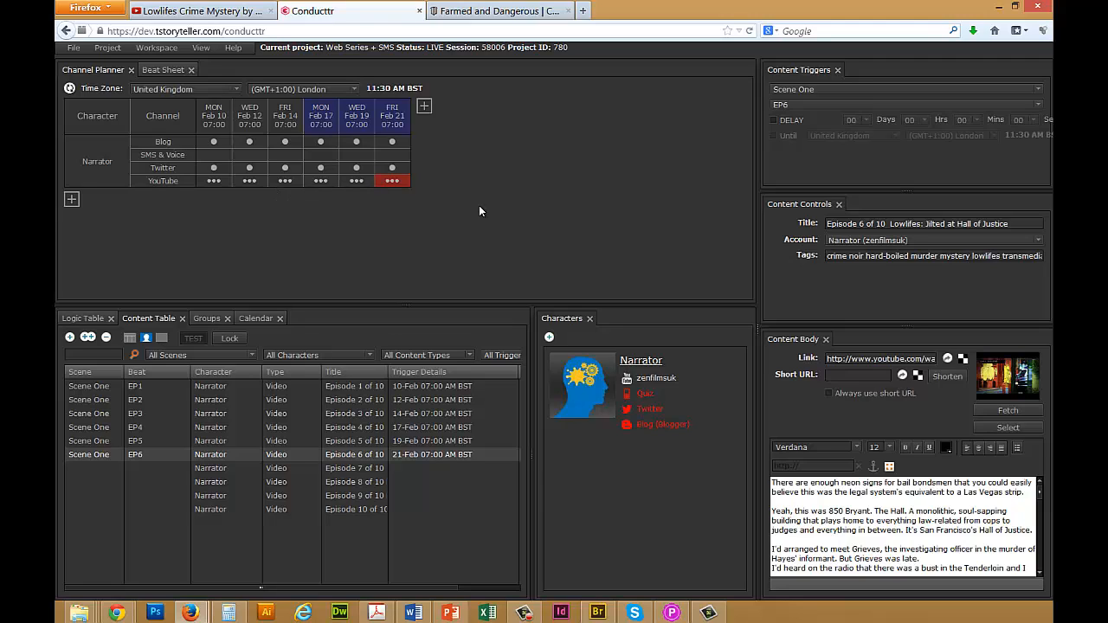
- Open the Episode 3 video from the Friday, Feb 14 YouTube cell of the channel planner
click(285, 182)
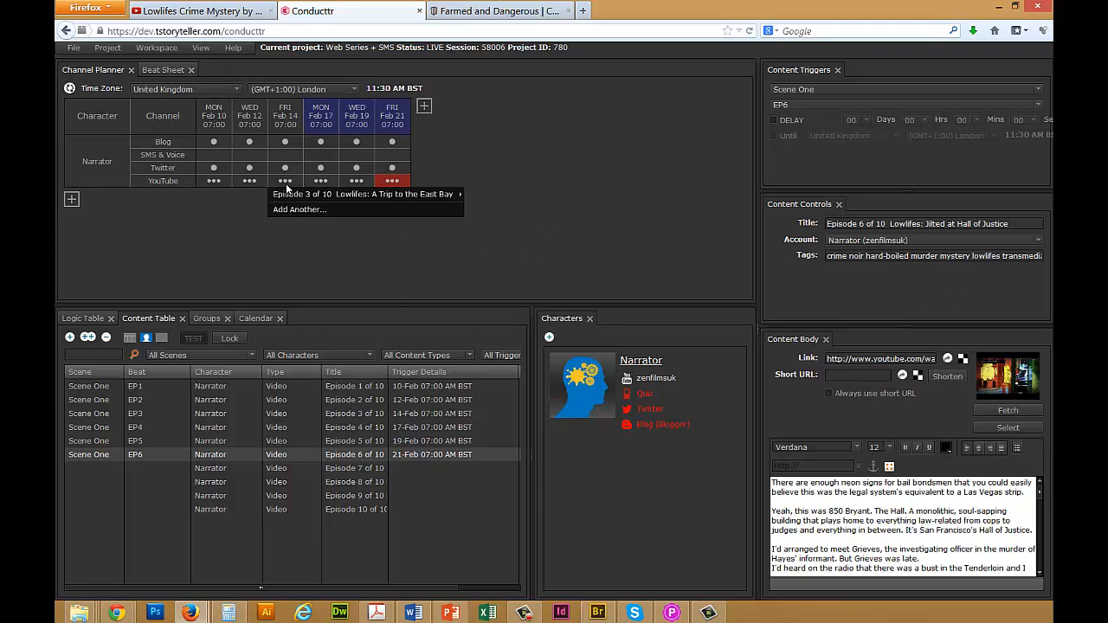
mouse_move(303, 196)
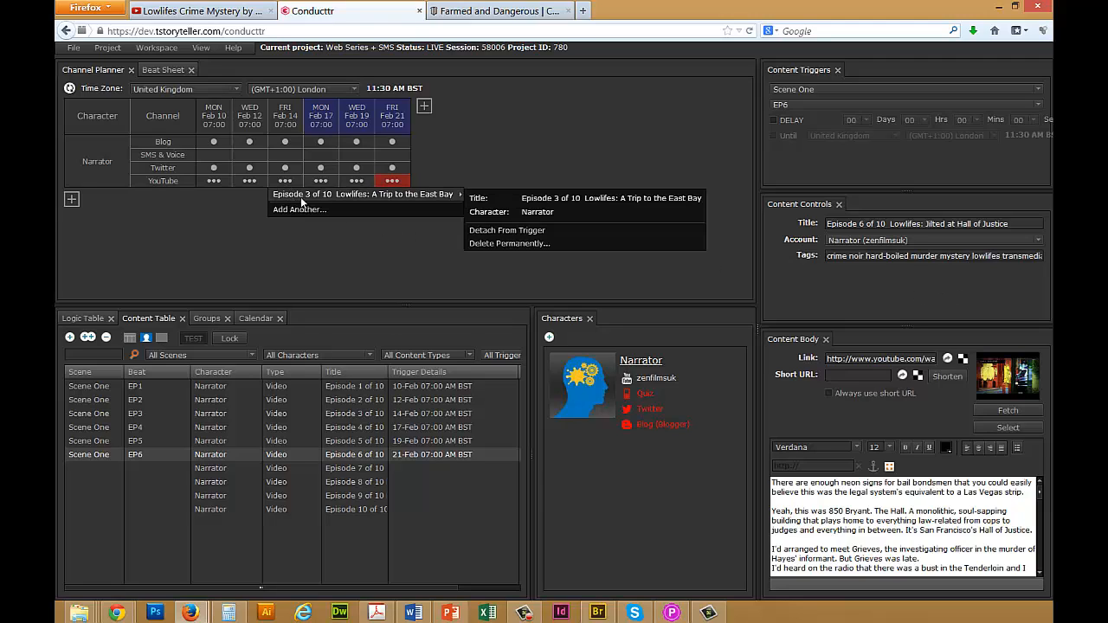
click(551, 200)
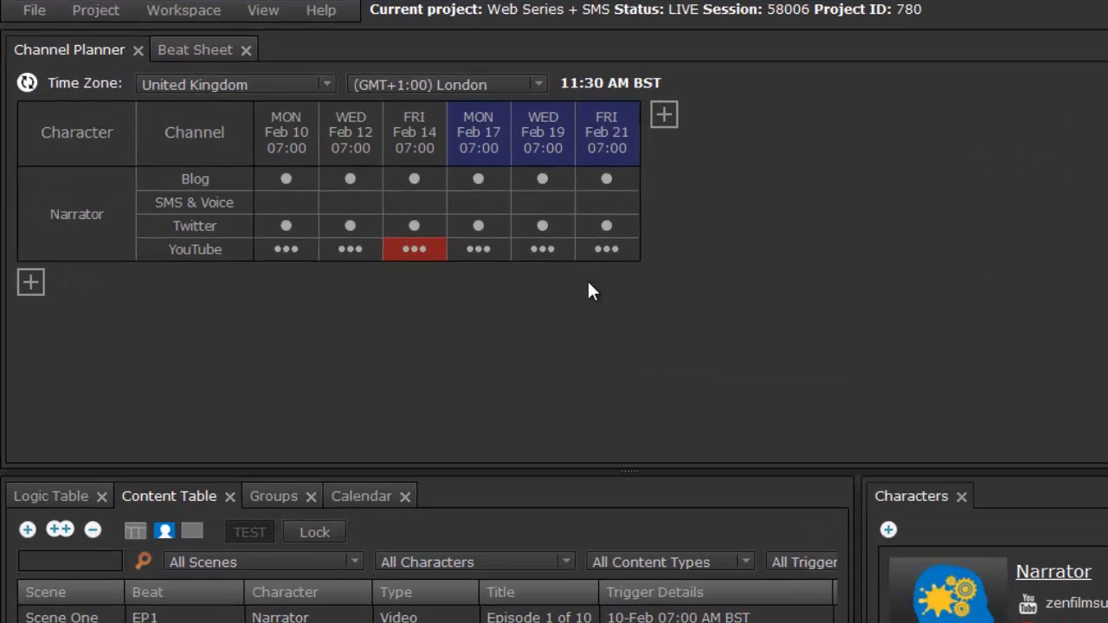
- Show the beat sheet and rename Scene One as Scheduled Content
click(193, 44)
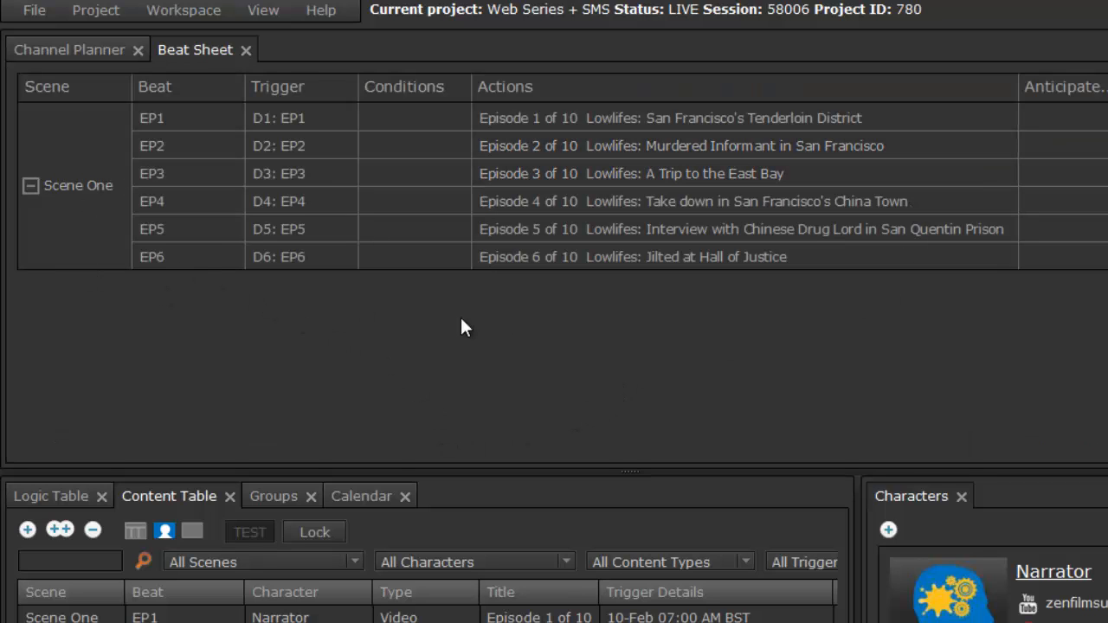
double_click(48, 189)
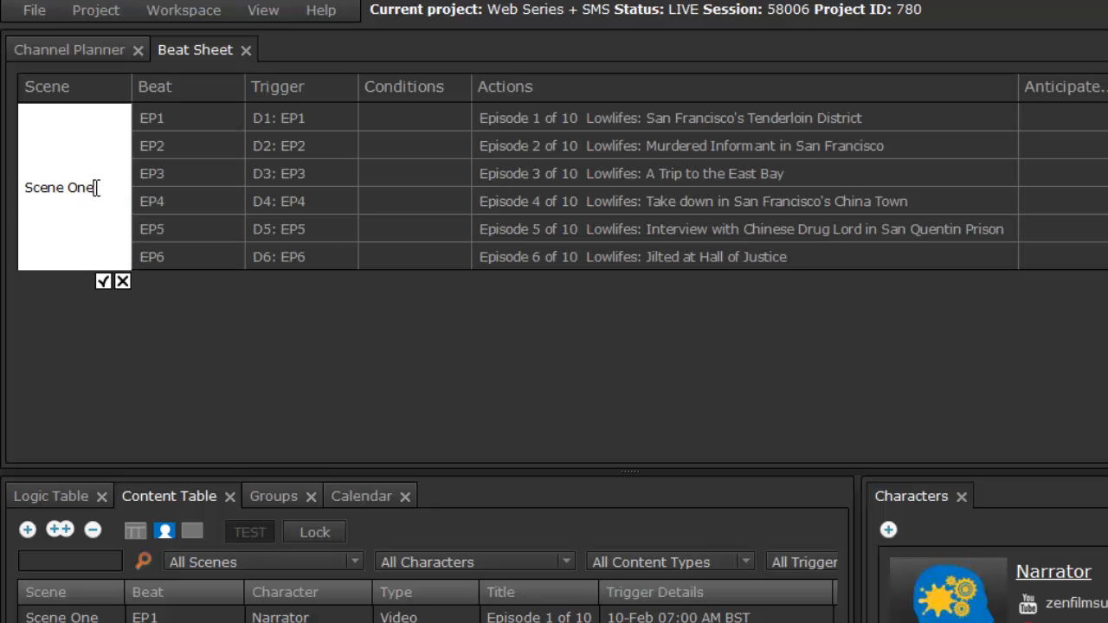
drag(90, 190, 19, 191)
text(Schedukec)
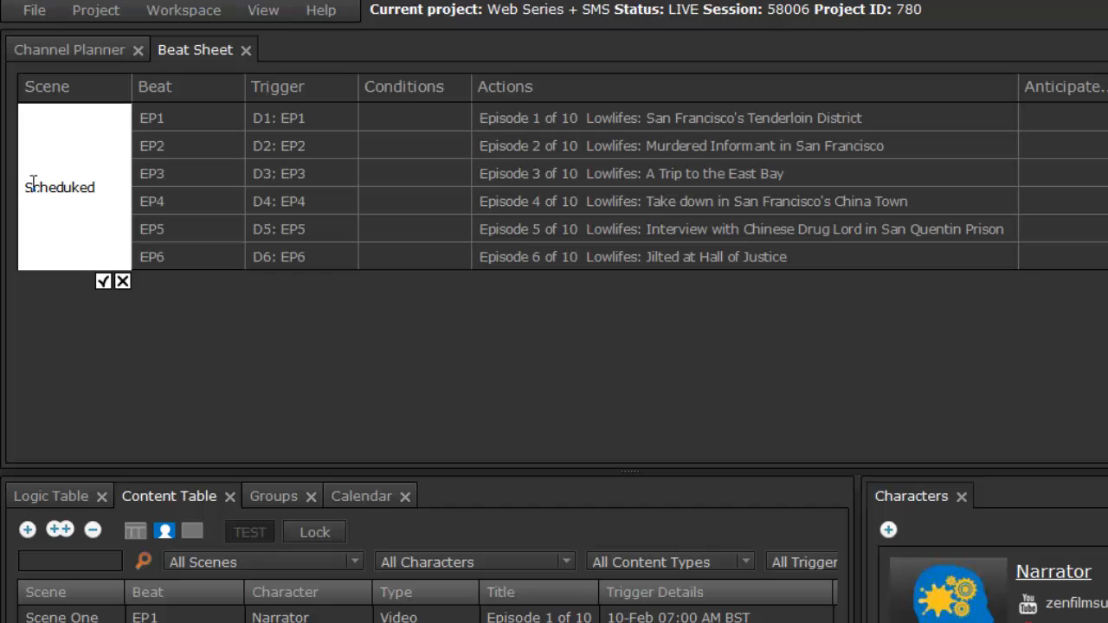
key(BackSpace)
key(BackSpace)
key(BackSpace)
text(led Content)
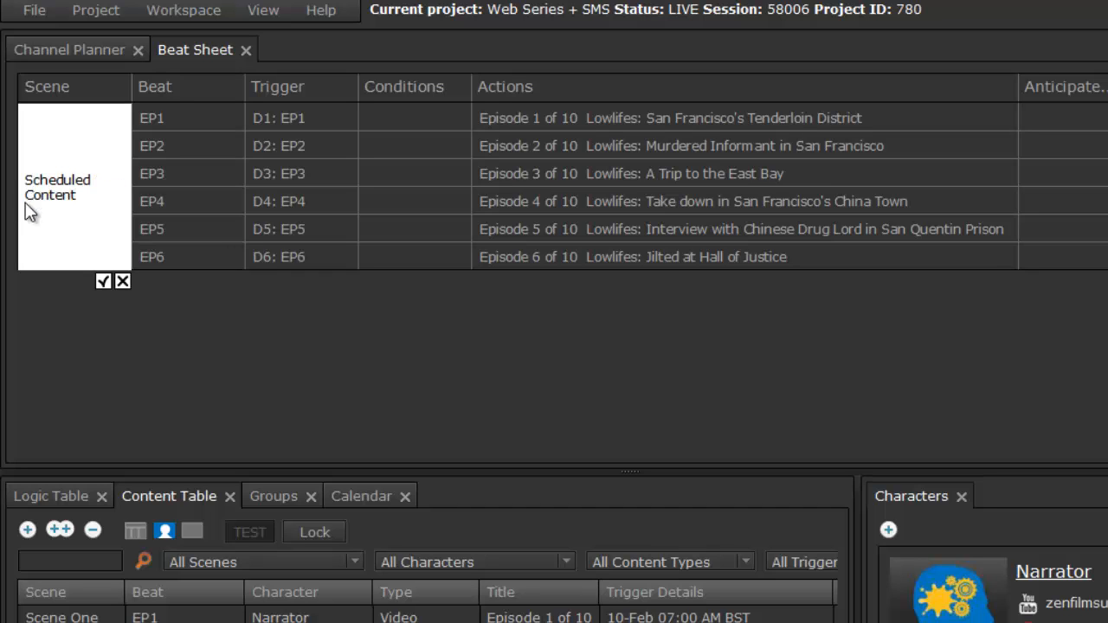
click(103, 281)
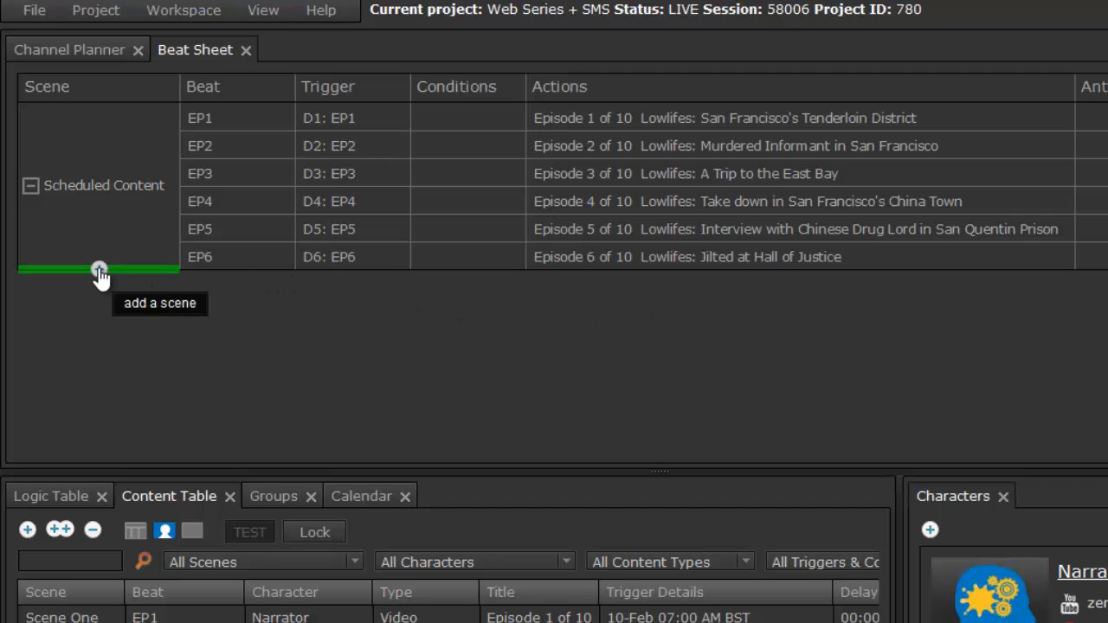
- Add a scene named SMS Quiz below Scheduled Content, and highlight the keyword rule in the Farmed and Dangerous how-to-play instructions
click(100, 271)
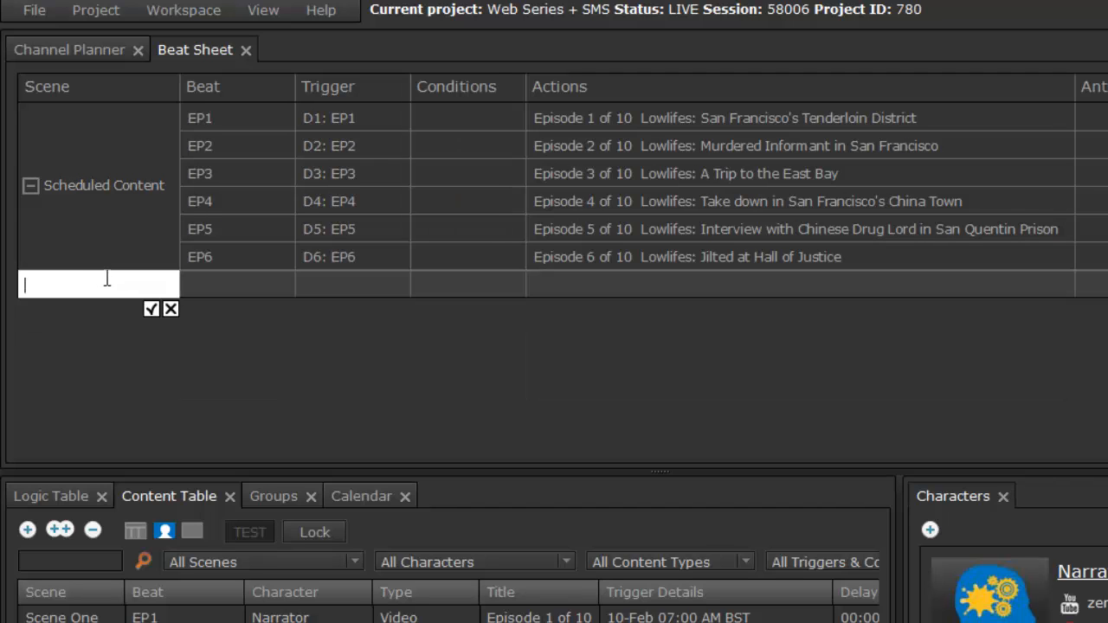
text(SMS Quiz)
key(Return)
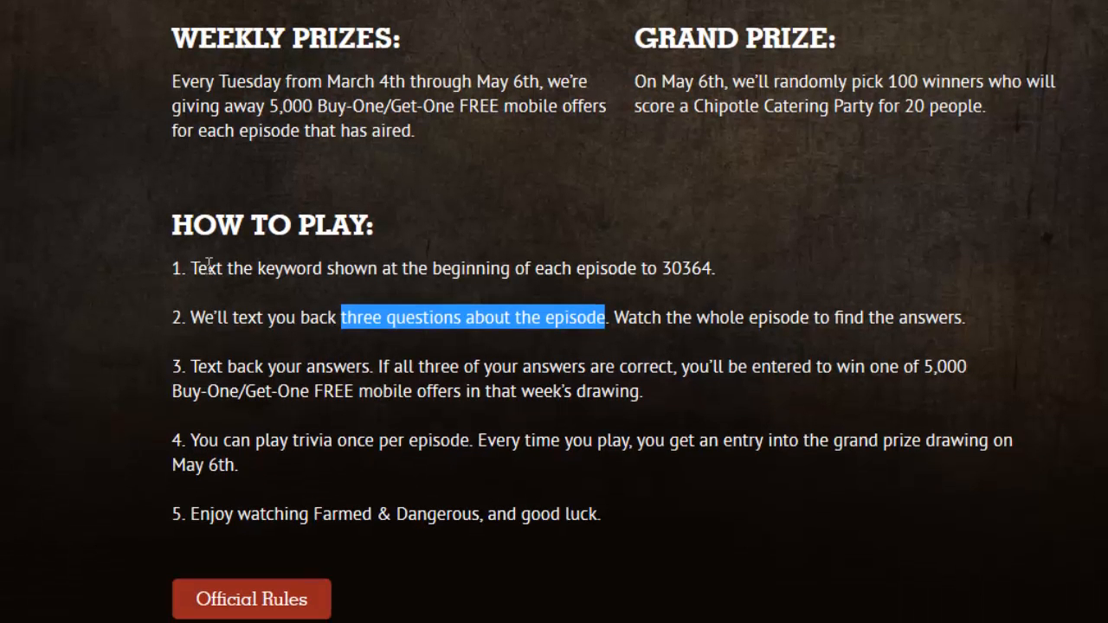
drag(194, 269, 709, 275)
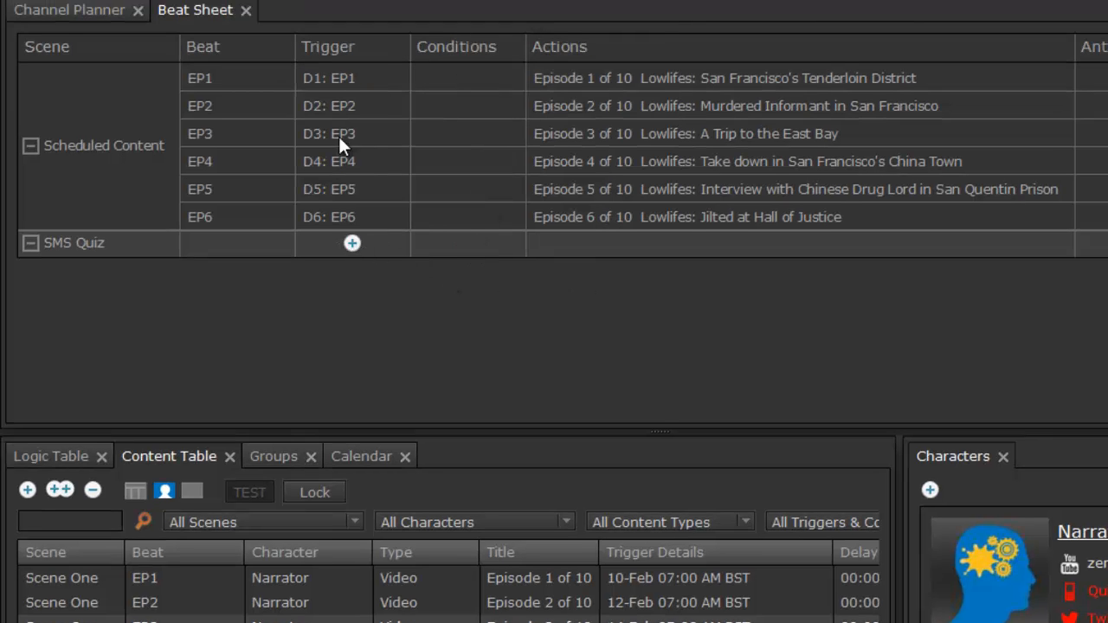
- Add an SMS trigger to the SMS Quiz scene with beat name EP1 Keyword, title "[Narr] EP1 Keyword" and match phrase "#robert", and save it
click(348, 246)
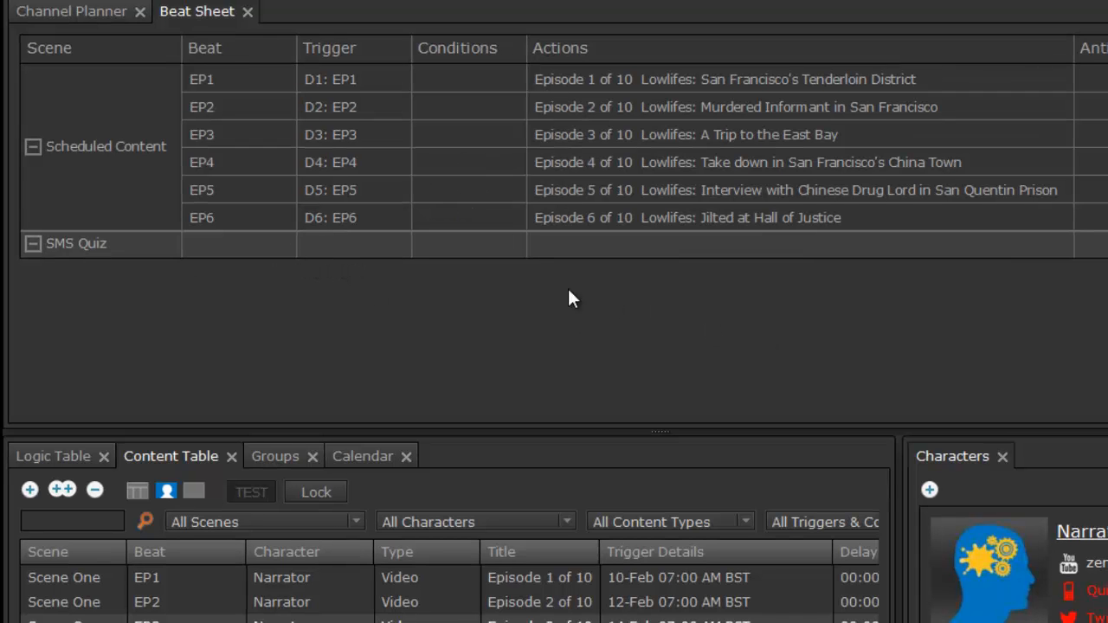
click(354, 246)
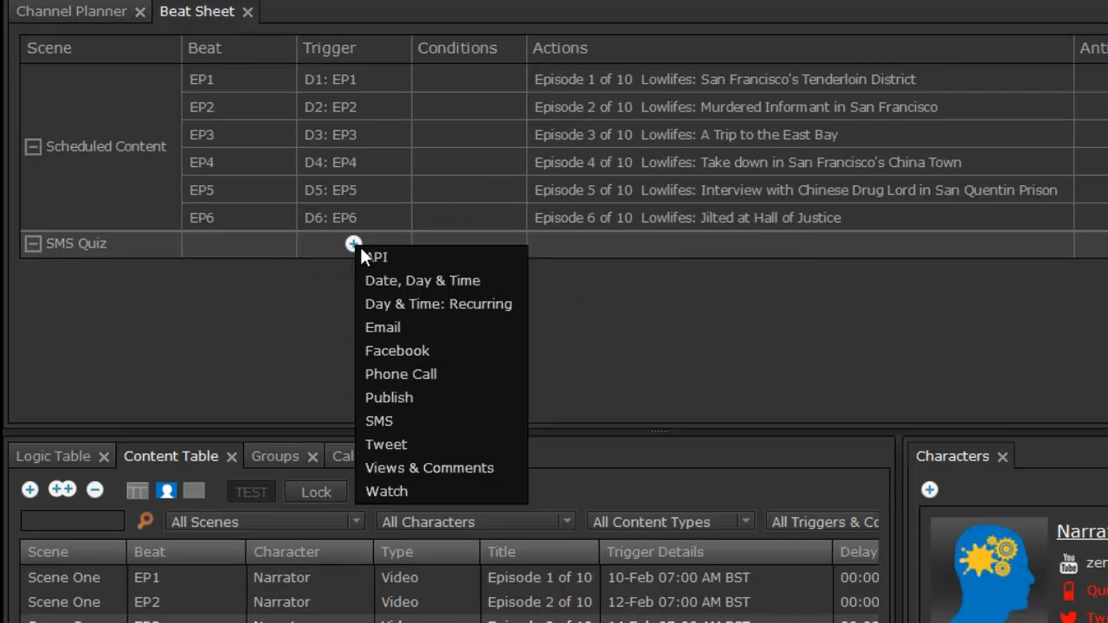
click(389, 423)
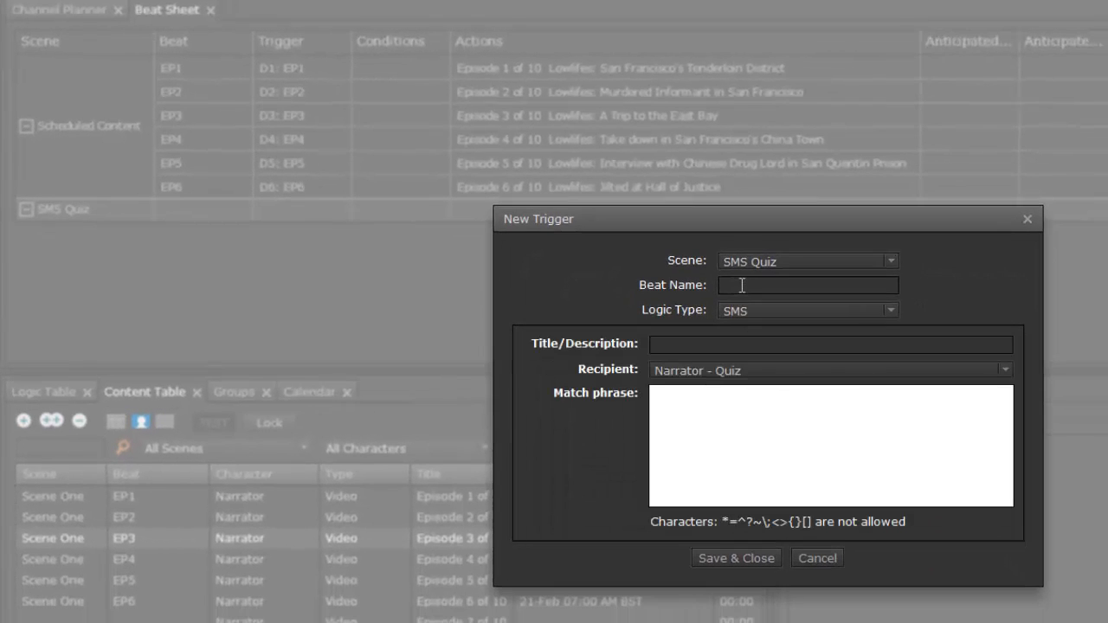
text(EP1 Keyword)
click(730, 344)
text([)
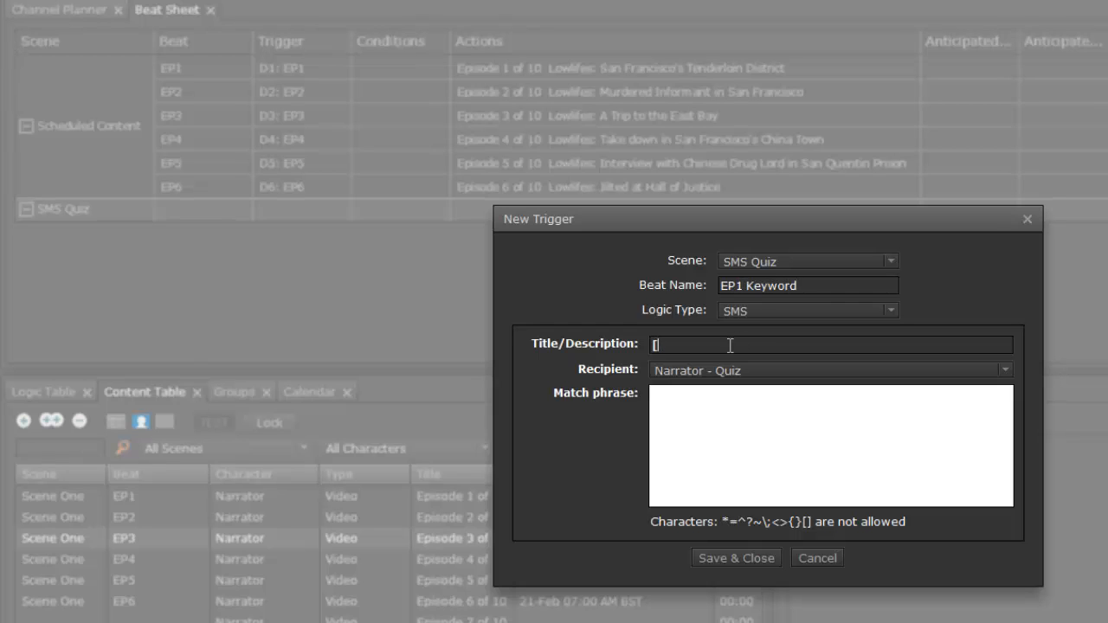
text(Narr] EP1 Keyword)
click(719, 425)
text(#robert)
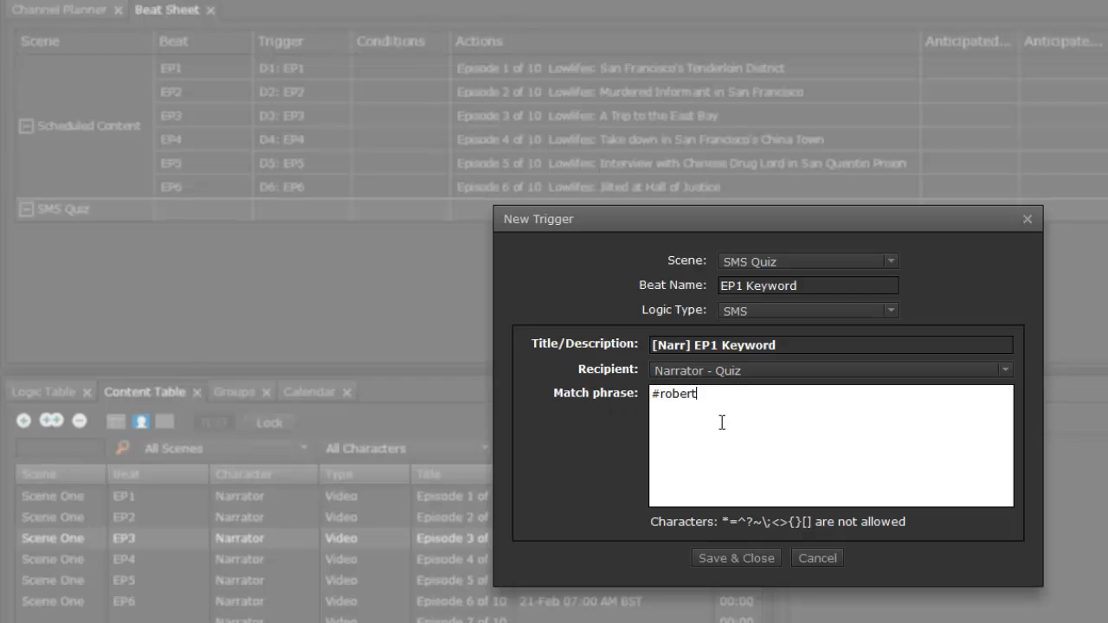
click(749, 556)
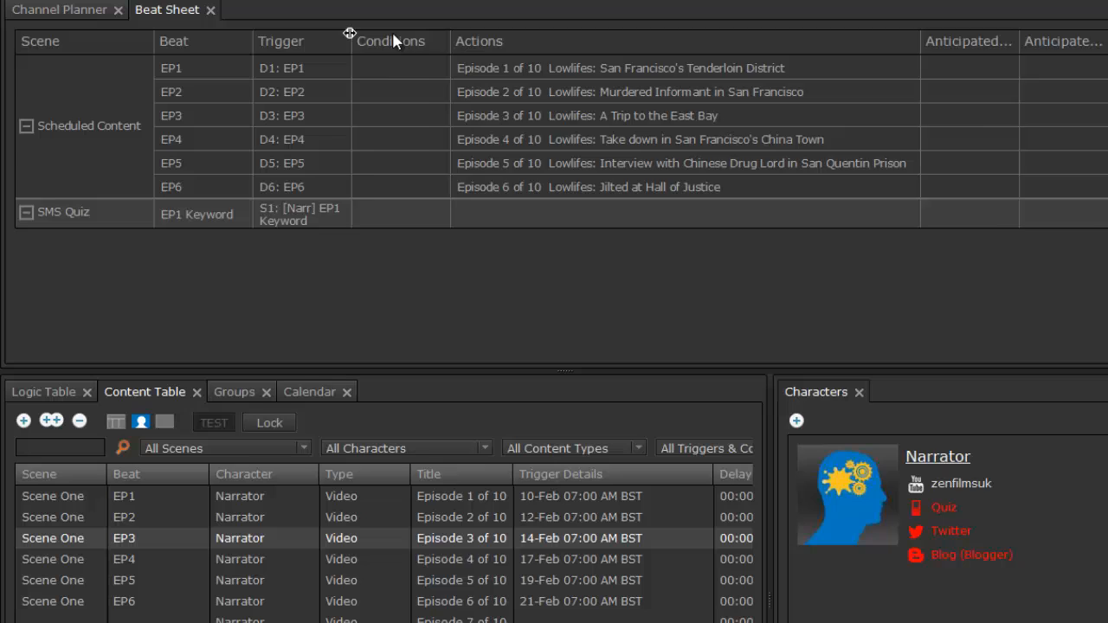
- Widen the beat sheet's Trigger column and add an SMS content action to the EP1 Keyword beat
drag(351, 33, 430, 34)
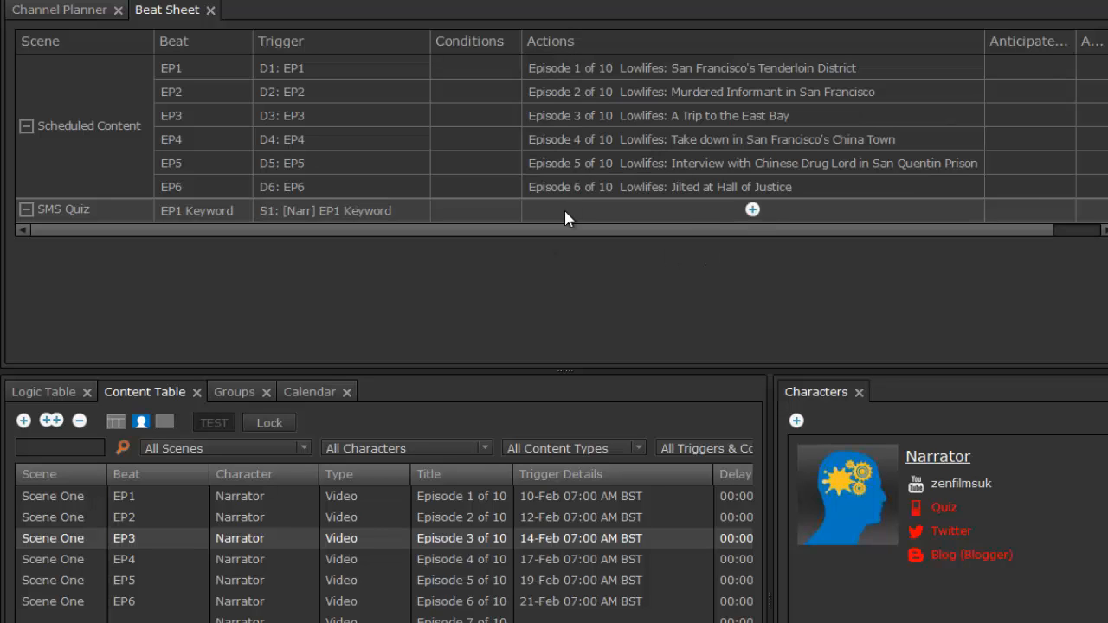
click(753, 210)
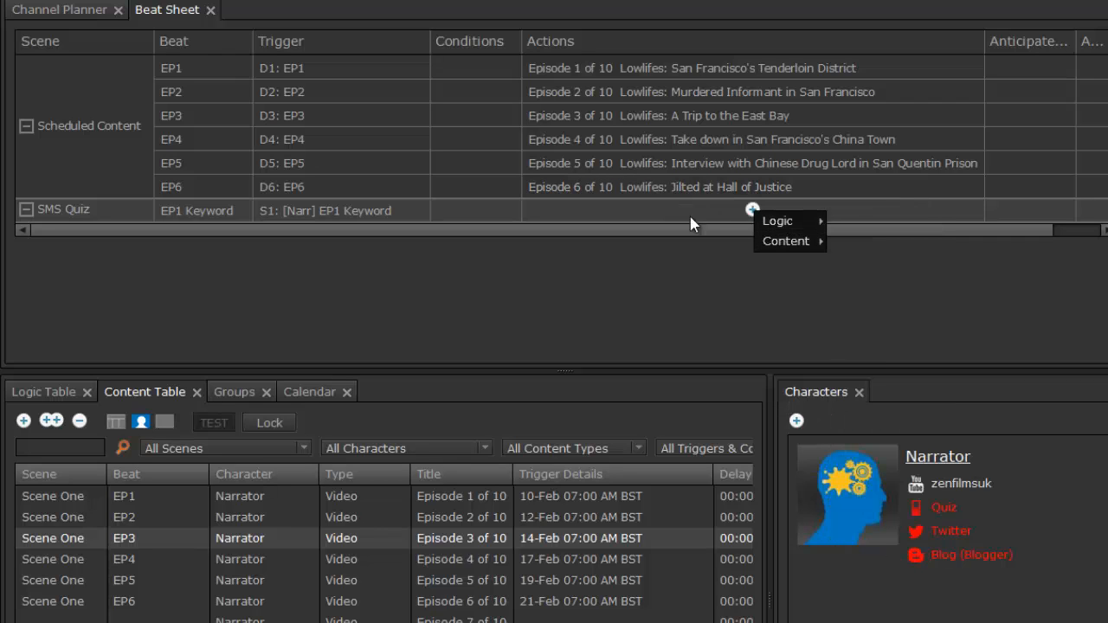
mouse_move(771, 242)
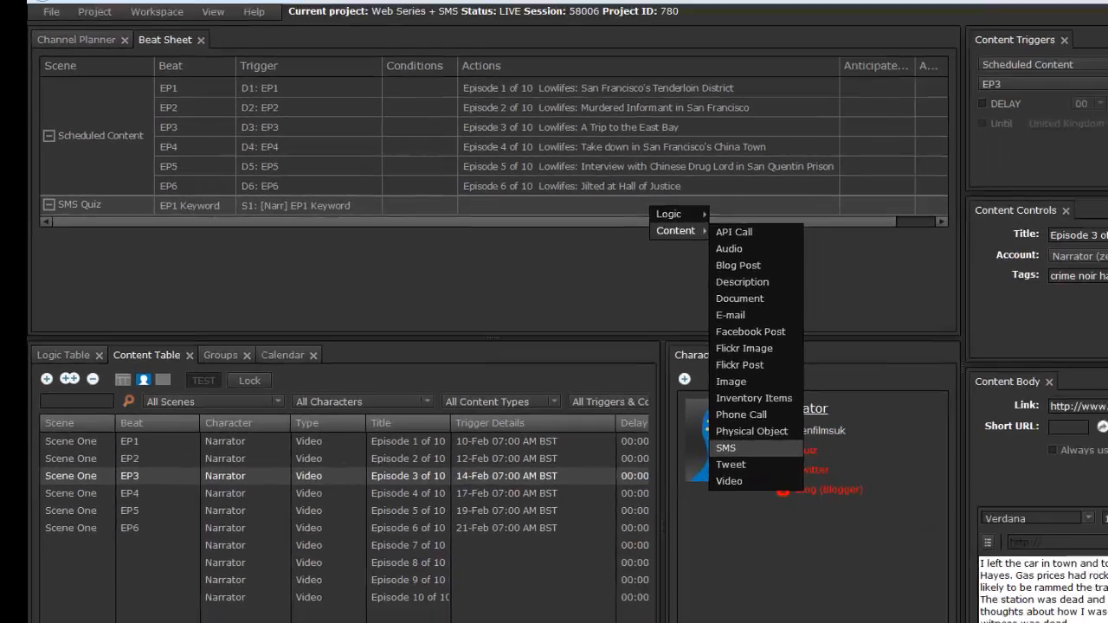
click(880, 508)
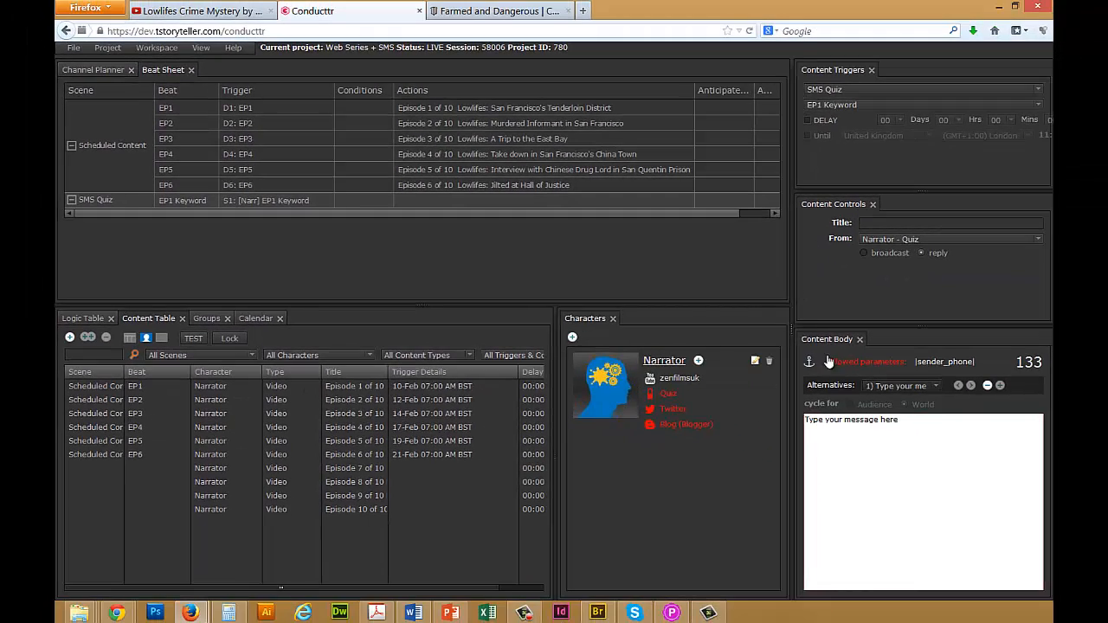
- Replace the placeholder SMS message with "What did our hero like on his burger? #ketchup or #mustard?" and save it
drag(792, 295, 600, 330)
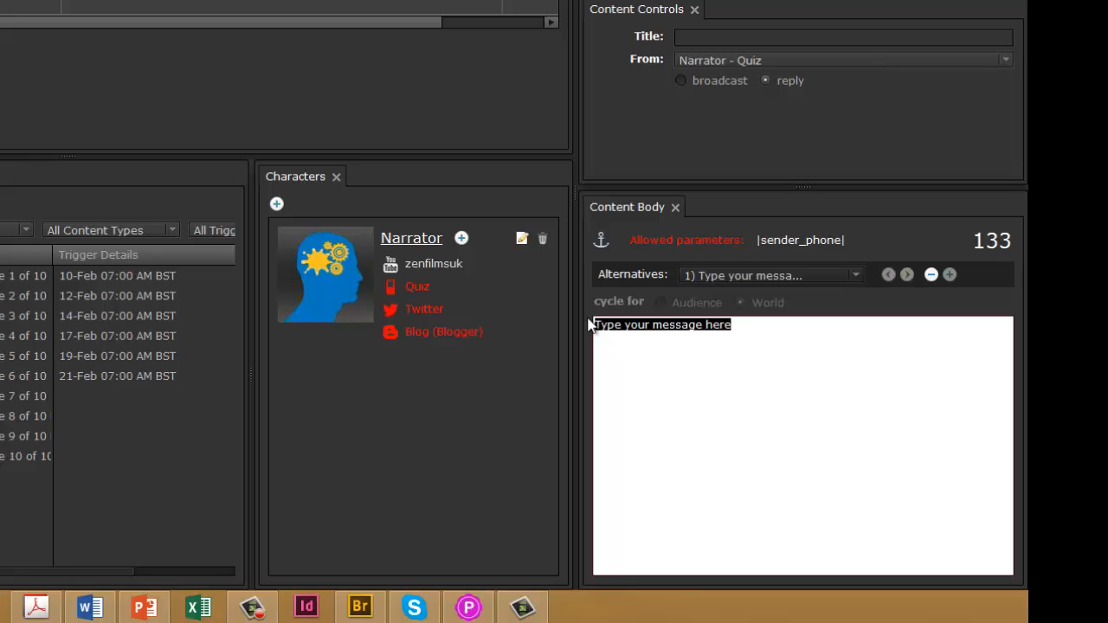
text(What did )
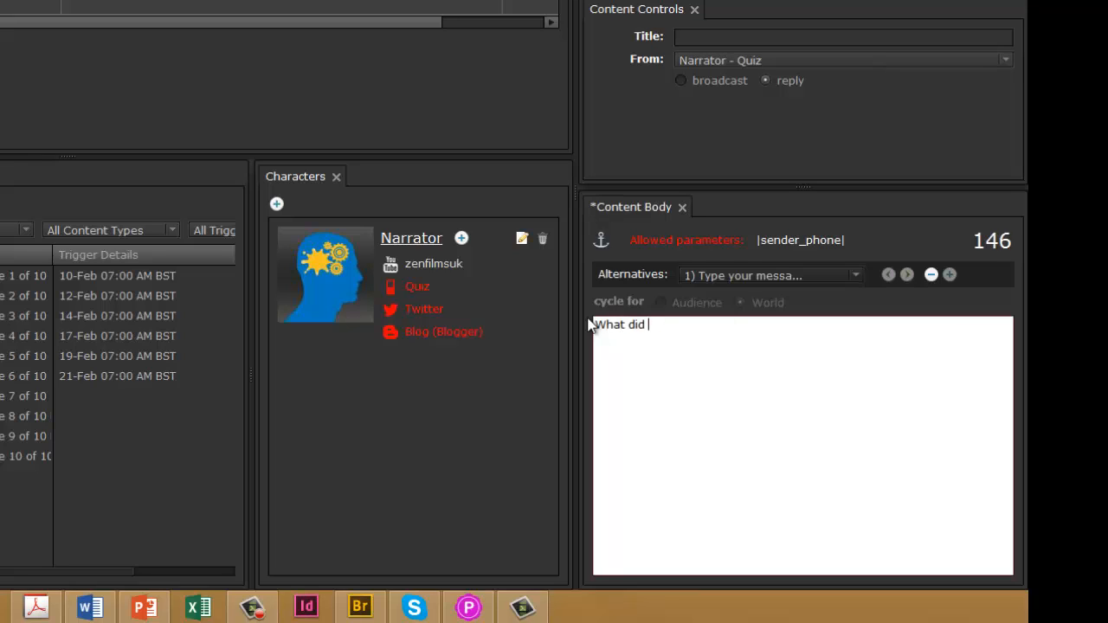
text(our hero lik)
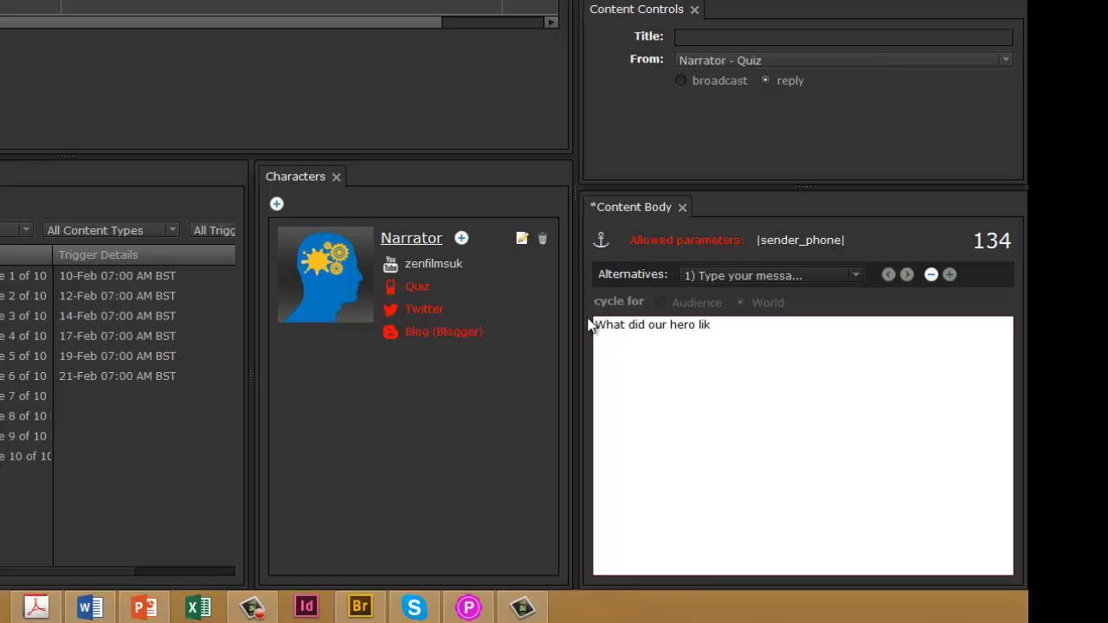
text(e on his burger?)
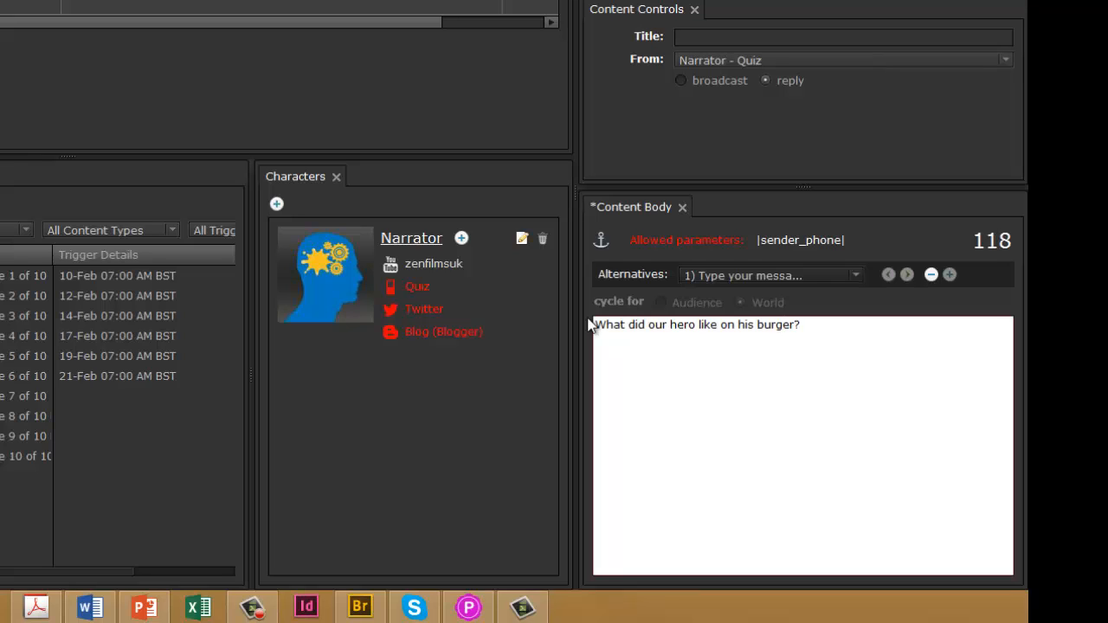
text( #ketchup)
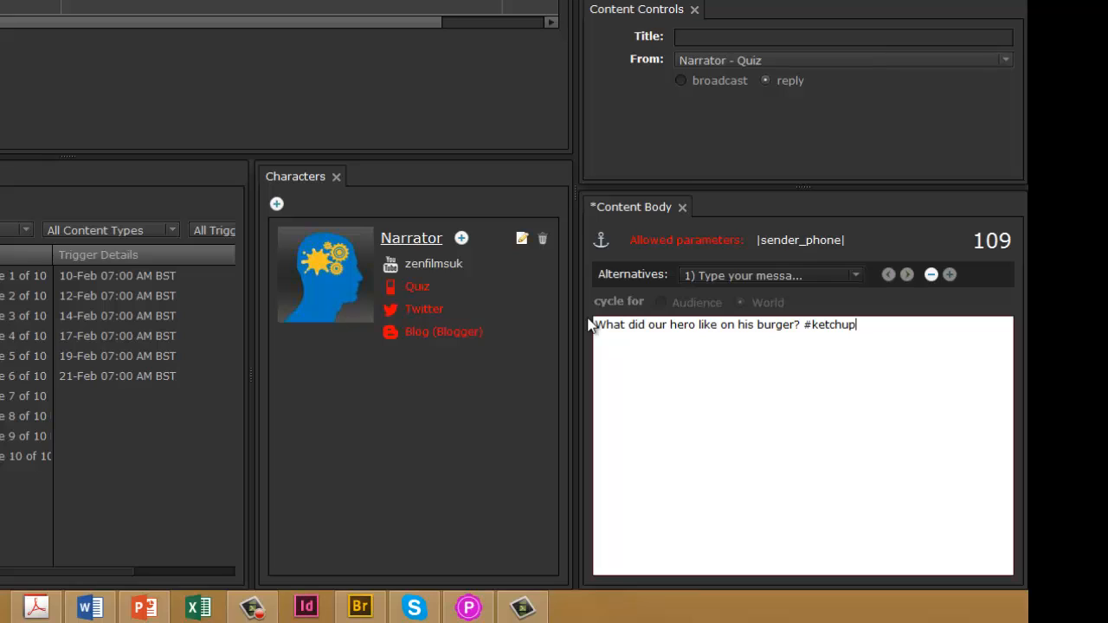
text(or #mustard)
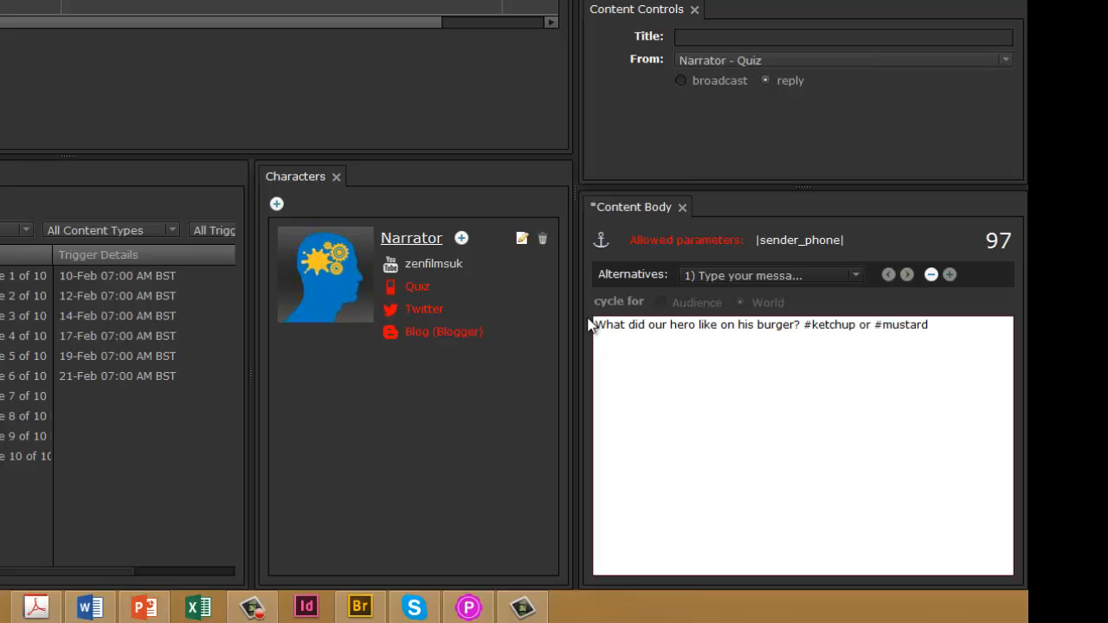
text(?)
key(ctrl+s)
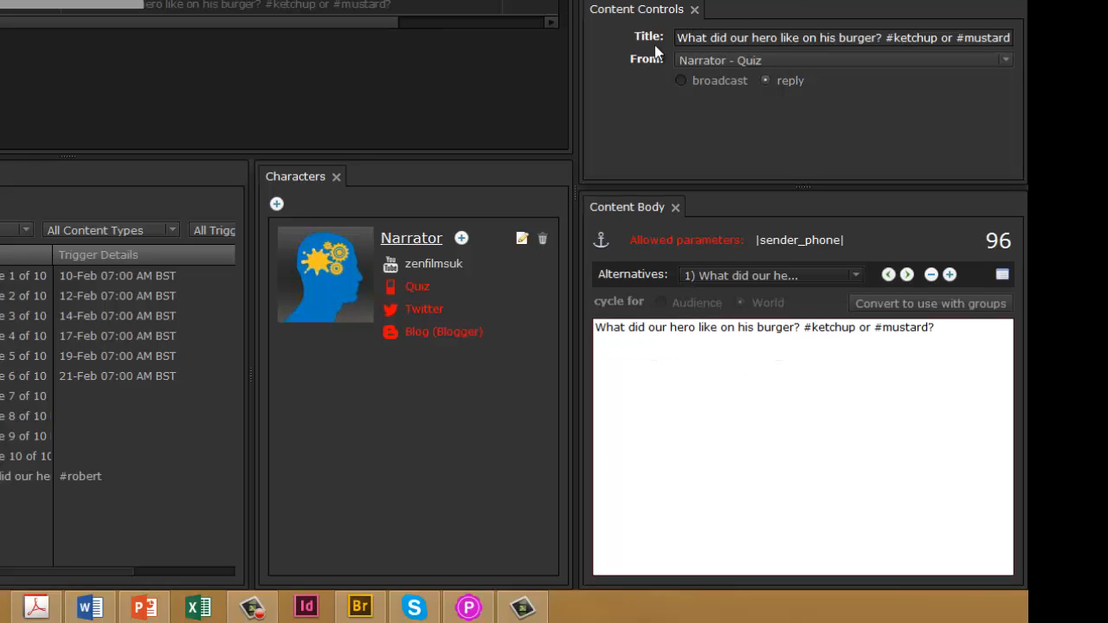
- Prefix the burger question's title with "[Narr] EP1 Q1" and save the change
click(682, 36)
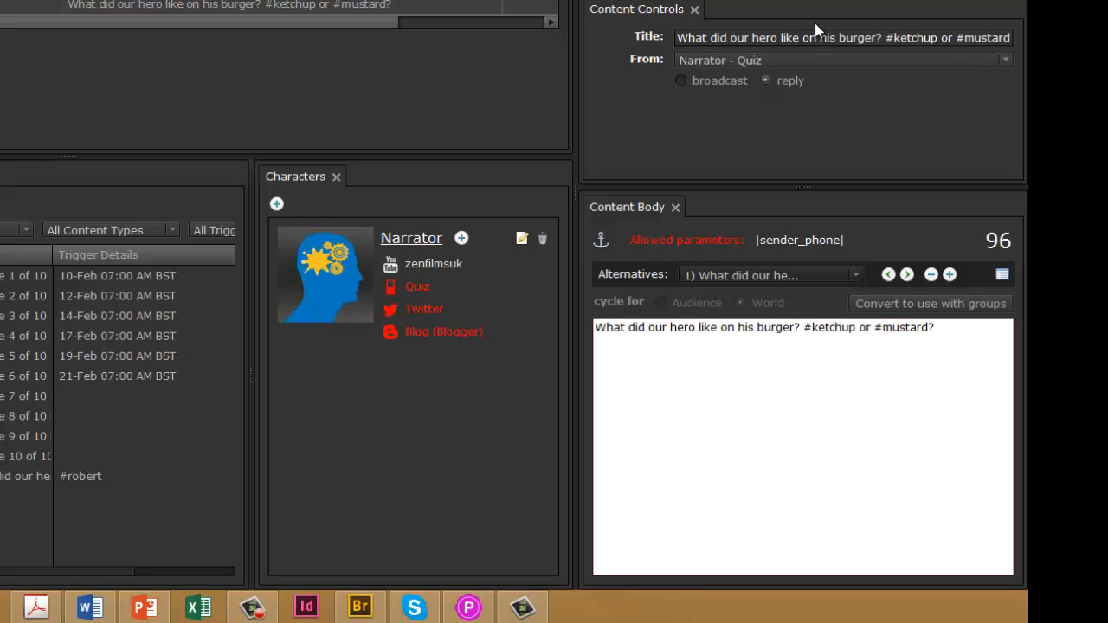
text([Narr] )
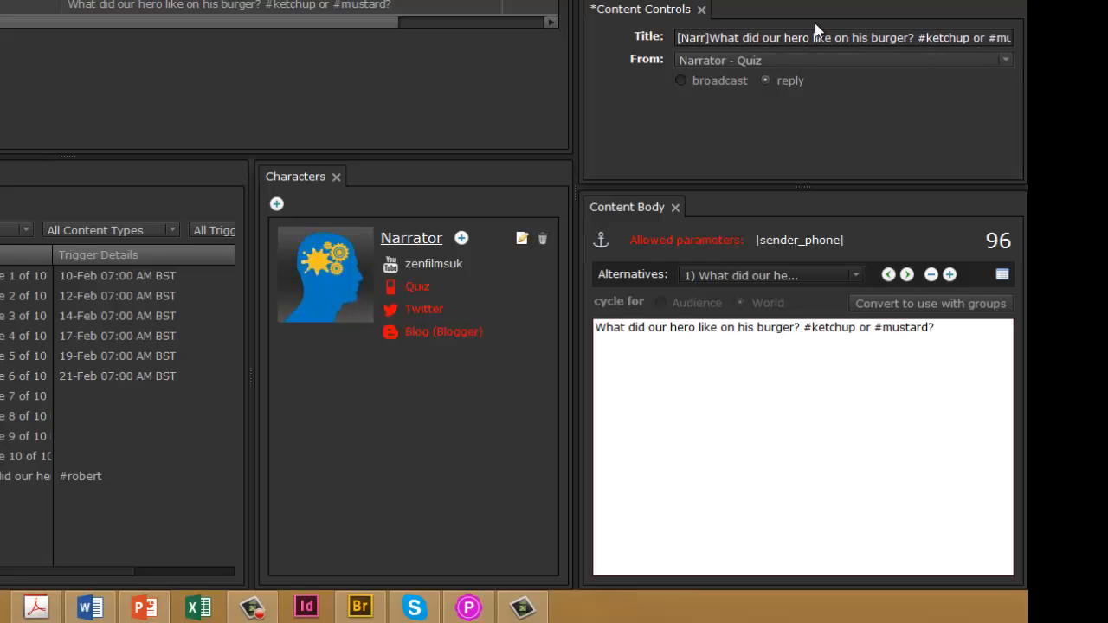
text(EP1 )
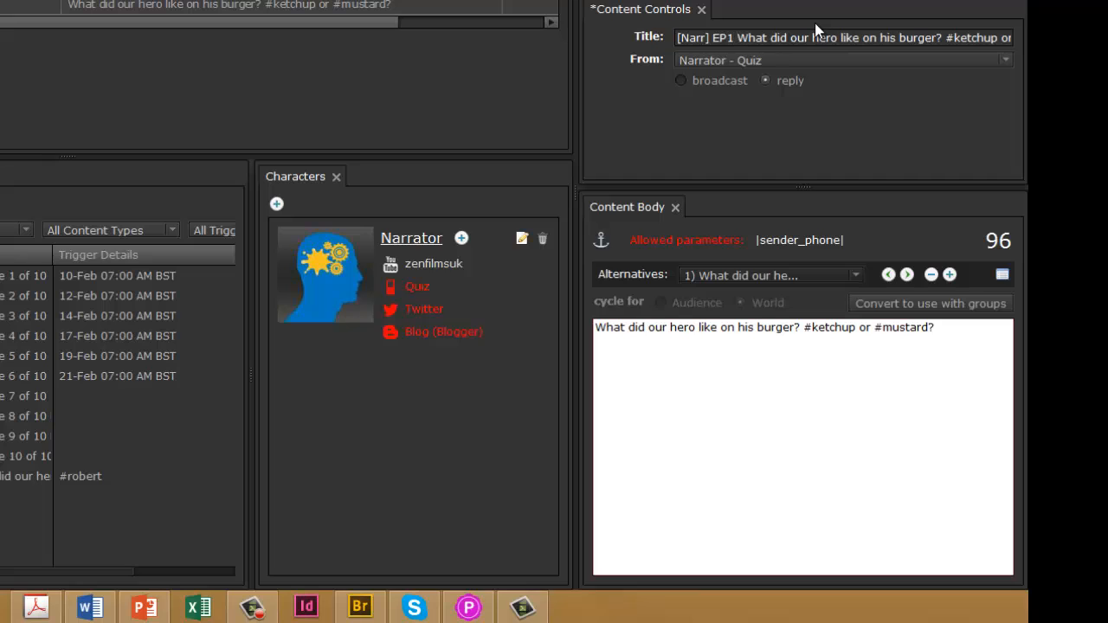
text(Q1)
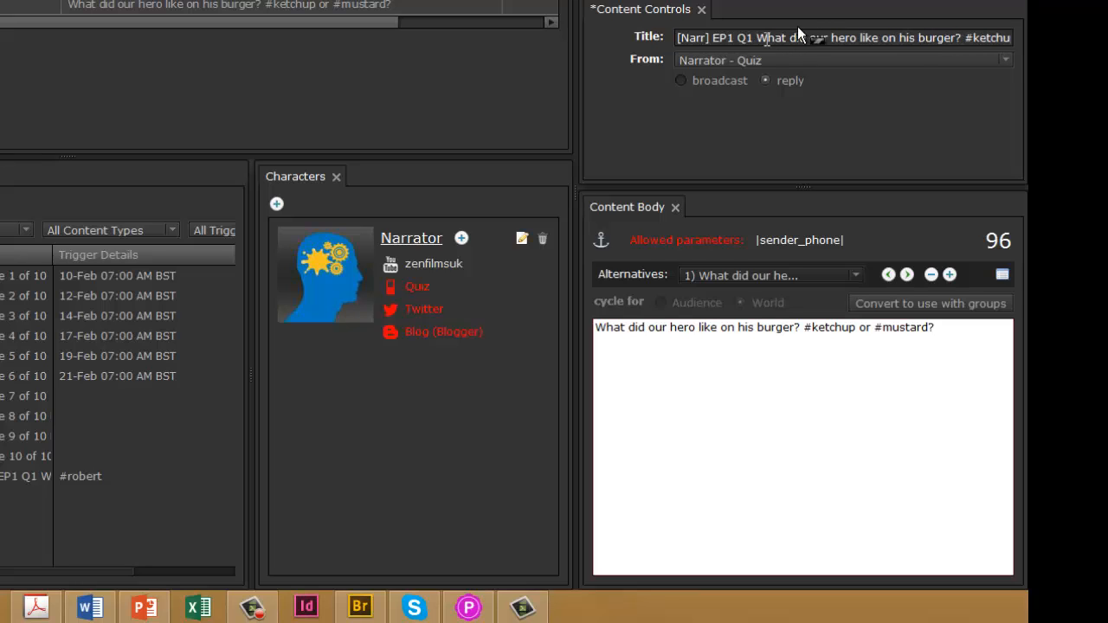
key(ctrl+s)
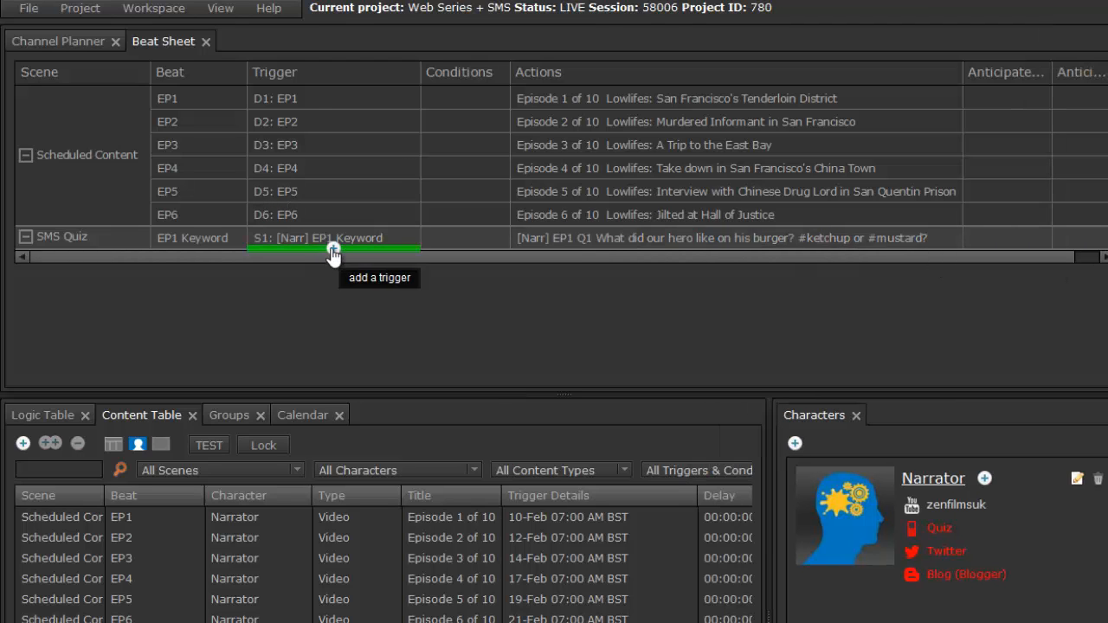
- Add another SMS trigger below EP1 Keyword in the SMS Quiz scene, with beat name "EP1 WRONG Answer"
click(334, 251)
click(333, 261)
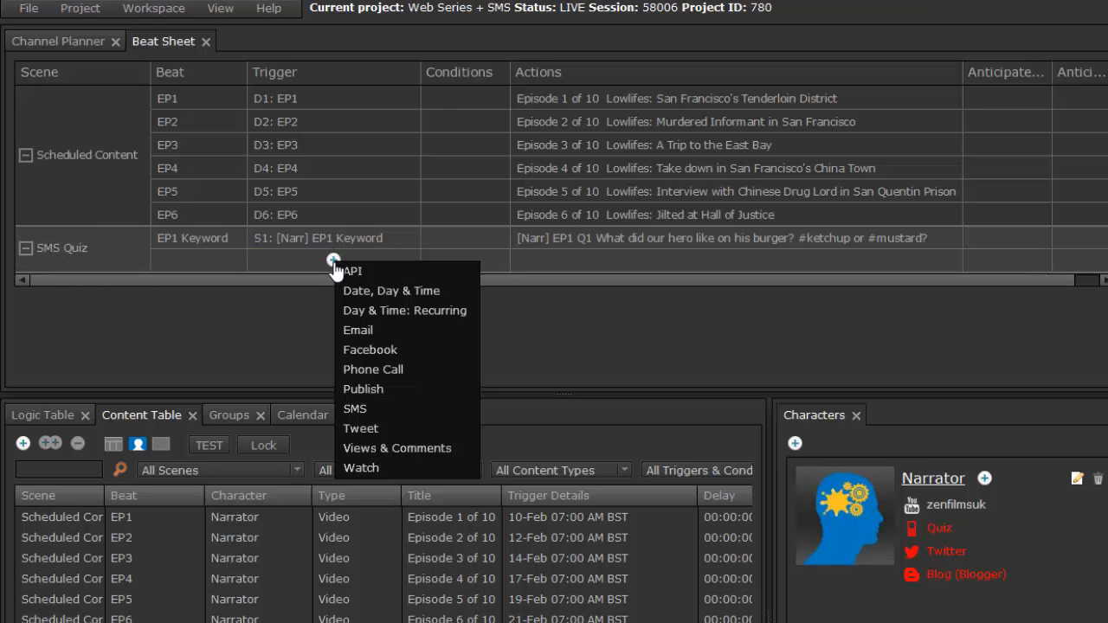
click(476, 409)
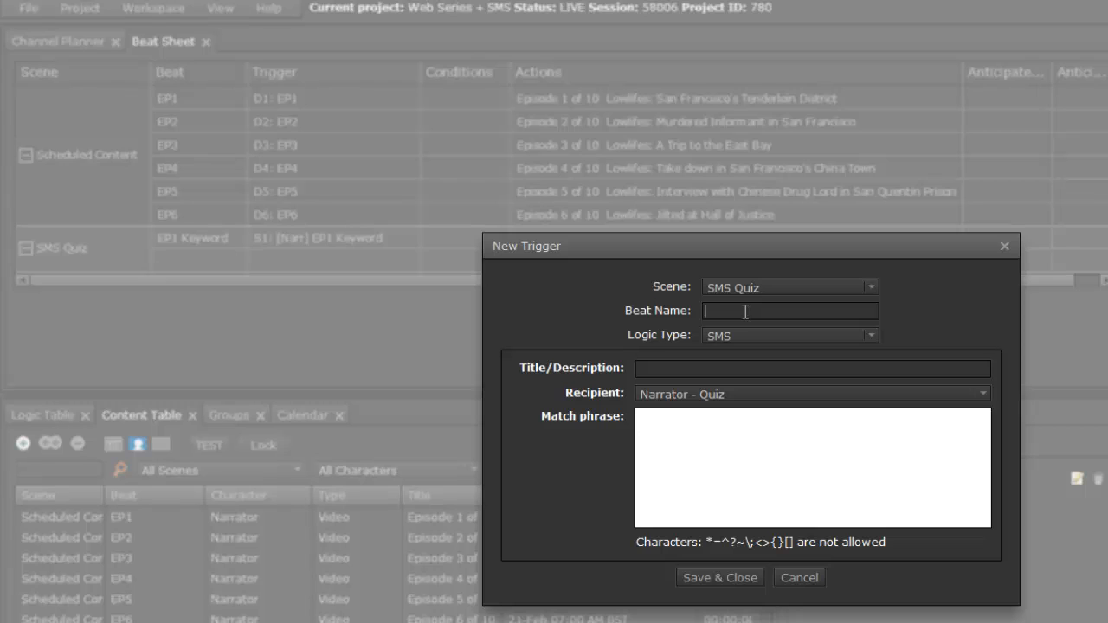
text(Ep1)
key(BackSpace)
key(BackSpace)
key(BackSpace)
text(P1 )
text(WRONG )
text(Answer)
- Title the wrong-answer trigger "[Narr] #ketchup", set its match phrase to "#ketchup", and save it
text([Narr] #)
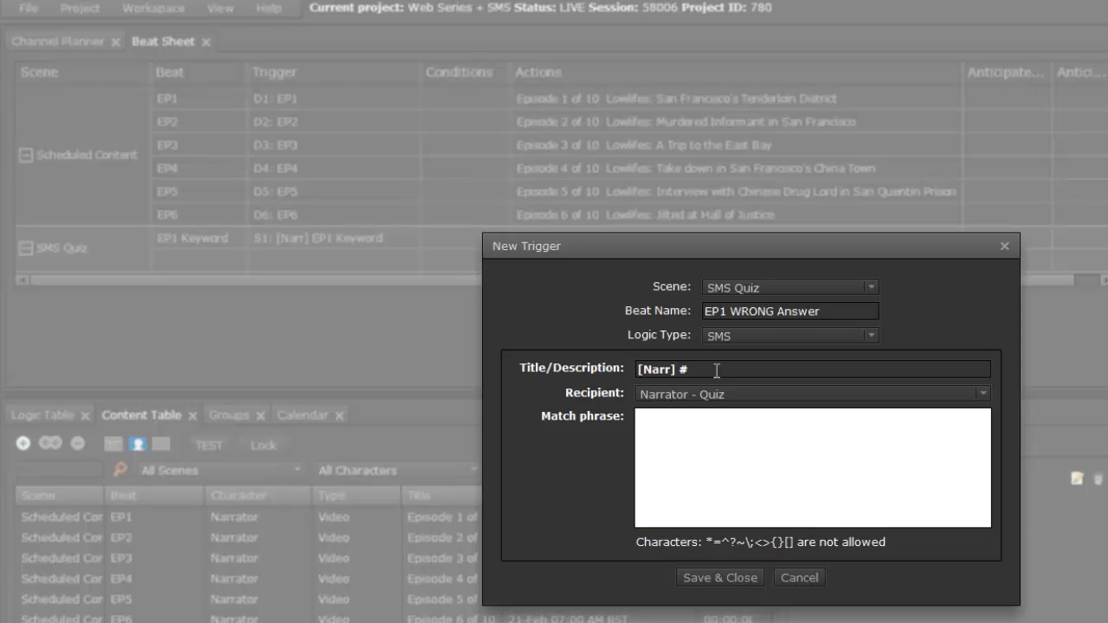
text(ketchup)
drag(743, 371, 680, 371)
key(ctrl+c)
click(732, 450)
key(ctrl+v)
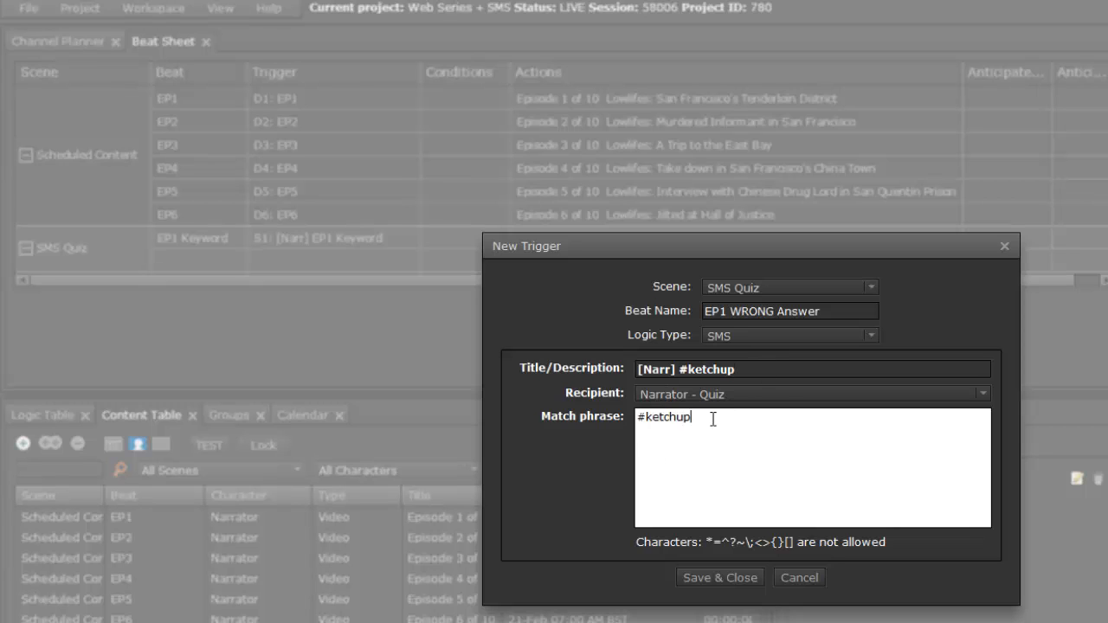
click(735, 570)
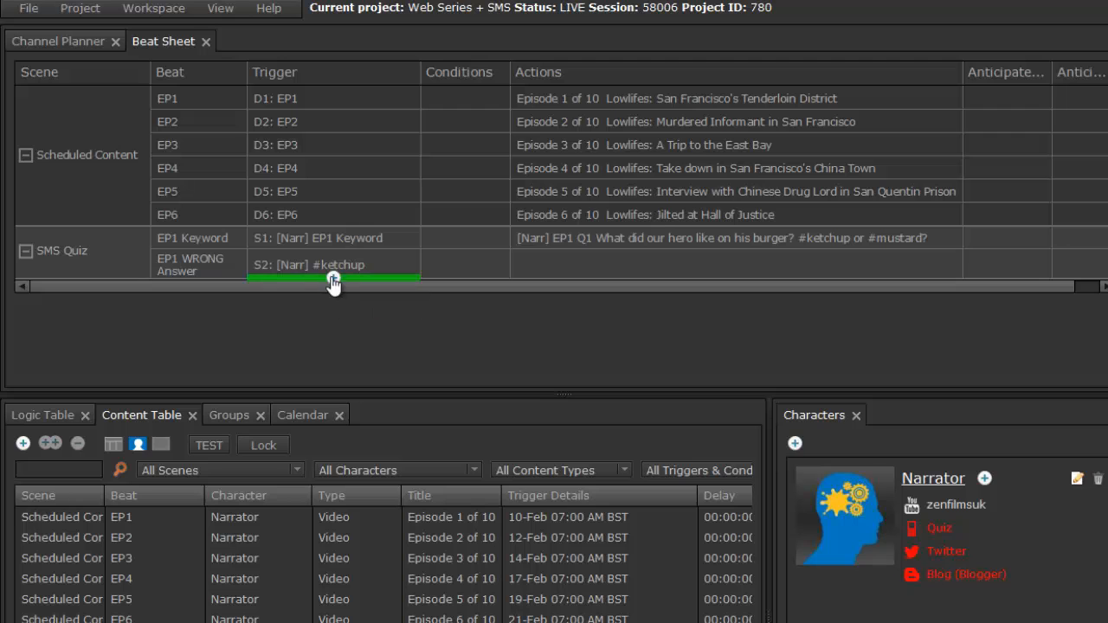
- Add an SMS trigger below the wrong-answer beat in the SMS Quiz scene, with beat name "EP1 CORRECT answer"
click(333, 279)
click(334, 289)
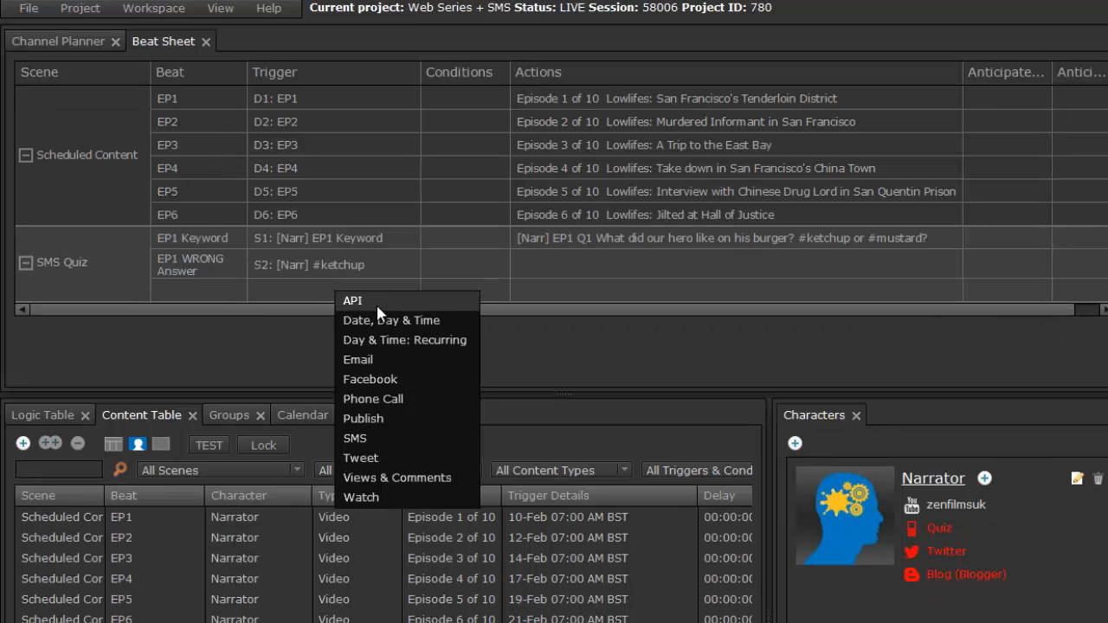
click(388, 439)
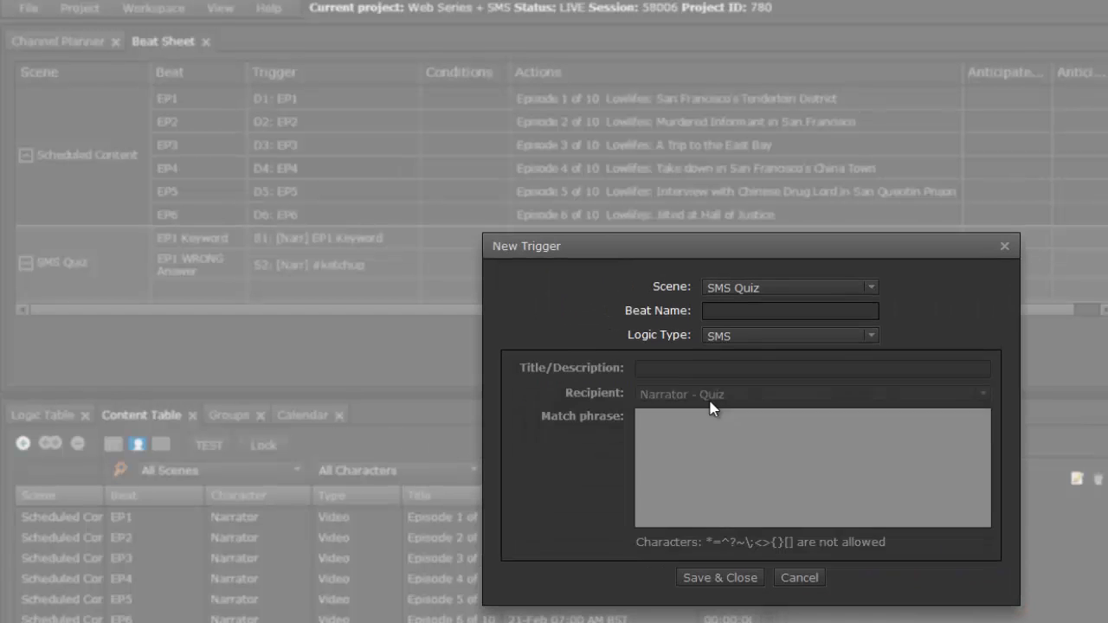
click(710, 312)
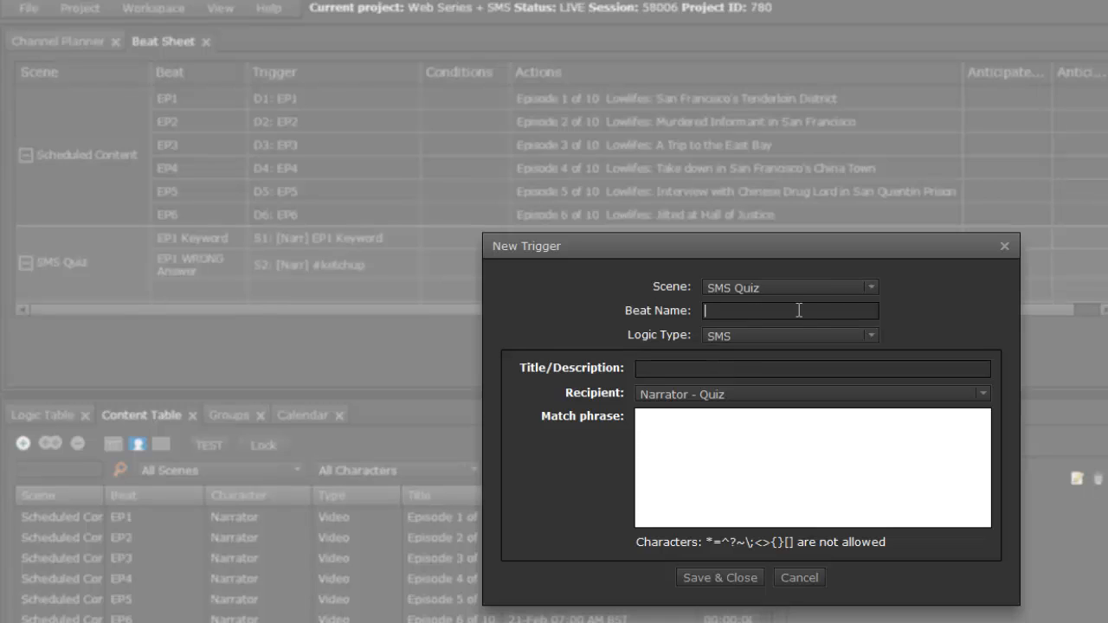
text(EP1 CORRECT answer)
- Title the correct-answer trigger "[Narr] #mustard", set its match phrase to "#mustard" without a leading space, and save it
click(753, 374)
text([Nar)
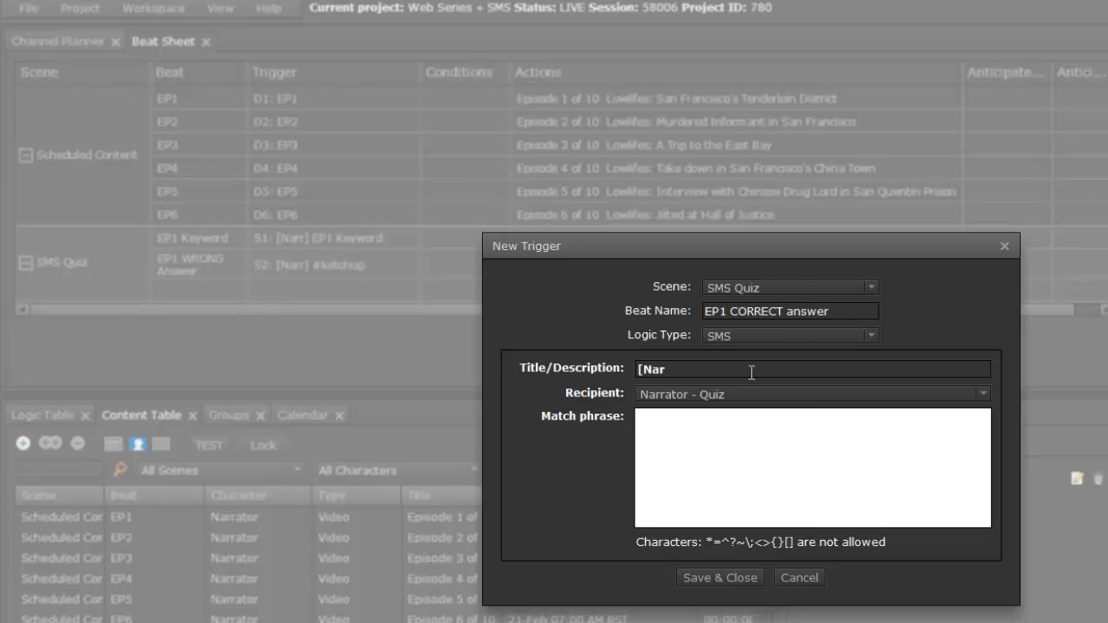
text(r] #mustard)
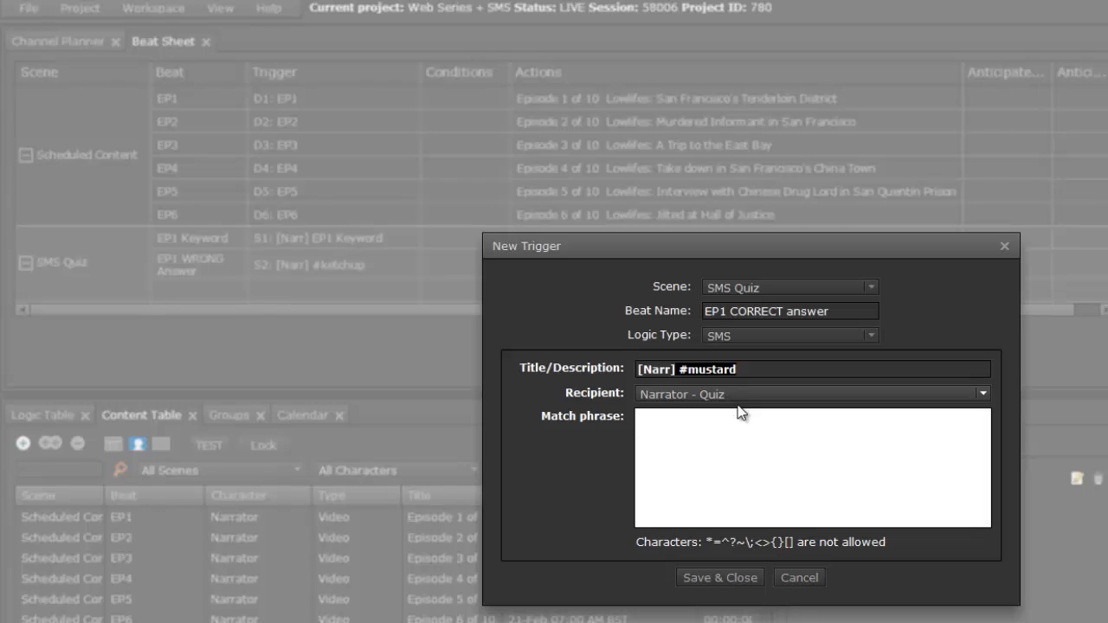
click(726, 433)
key(ctrl+v)
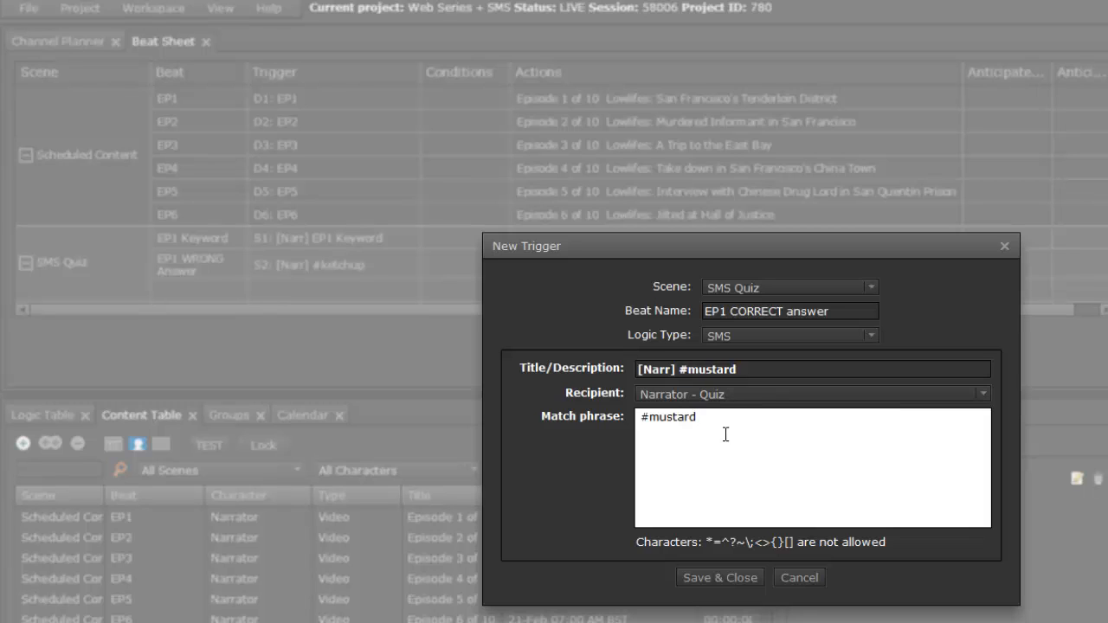
click(642, 418)
key(BackSpace)
click(708, 578)
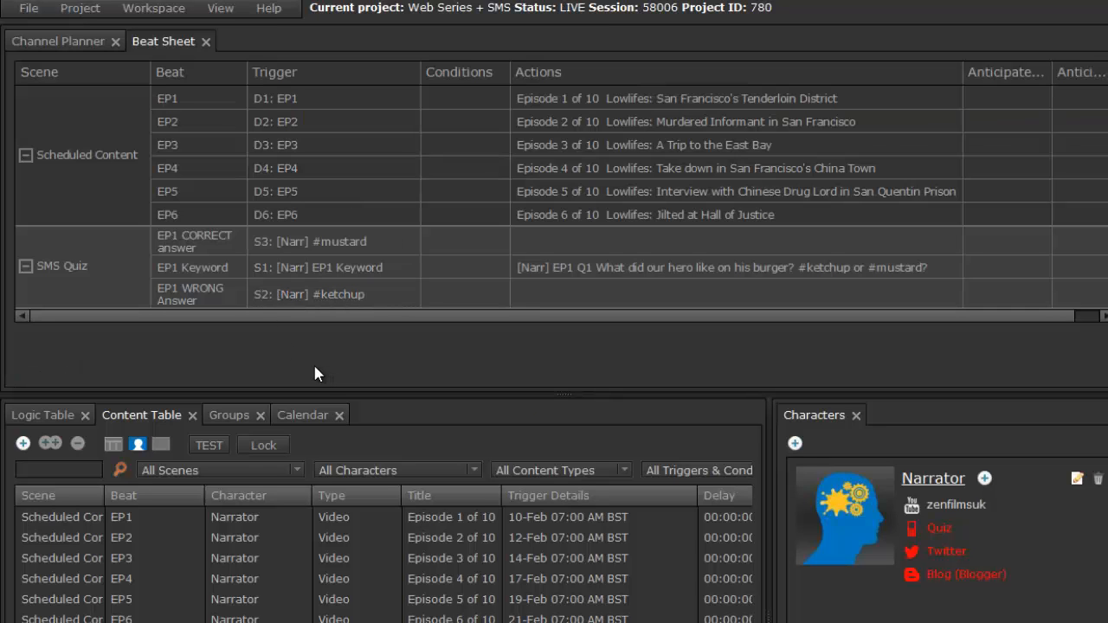
- Add an SMS content action to the EP1 CORRECT answer beat with the message "Sorry dude, wrong answer" and save it
mouse_move(774, 240)
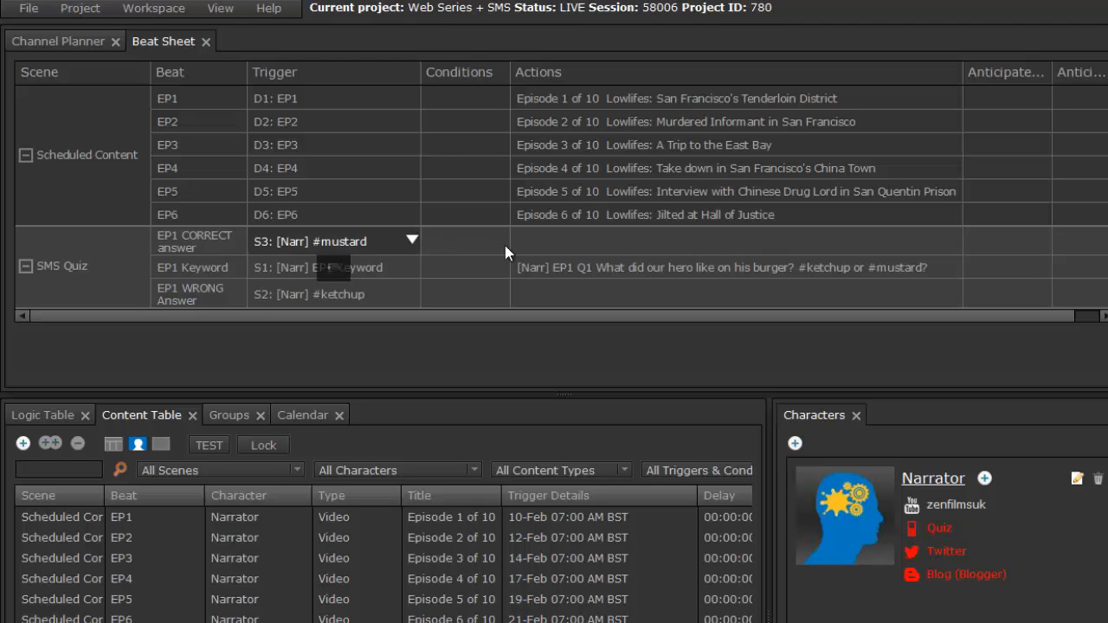
click(736, 241)
mouse_move(759, 276)
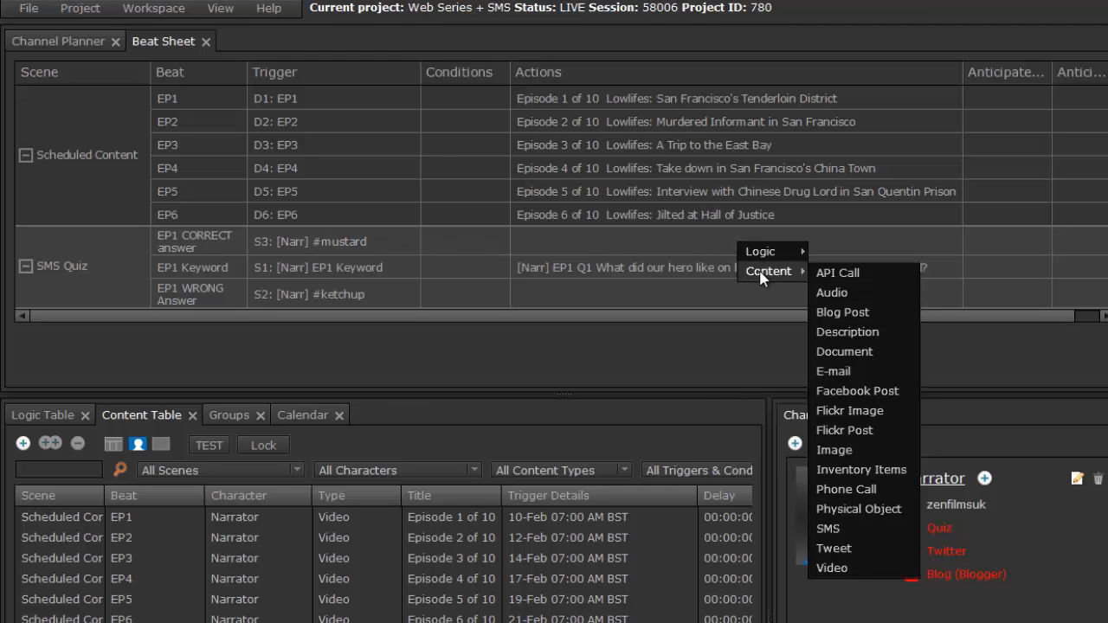
click(845, 528)
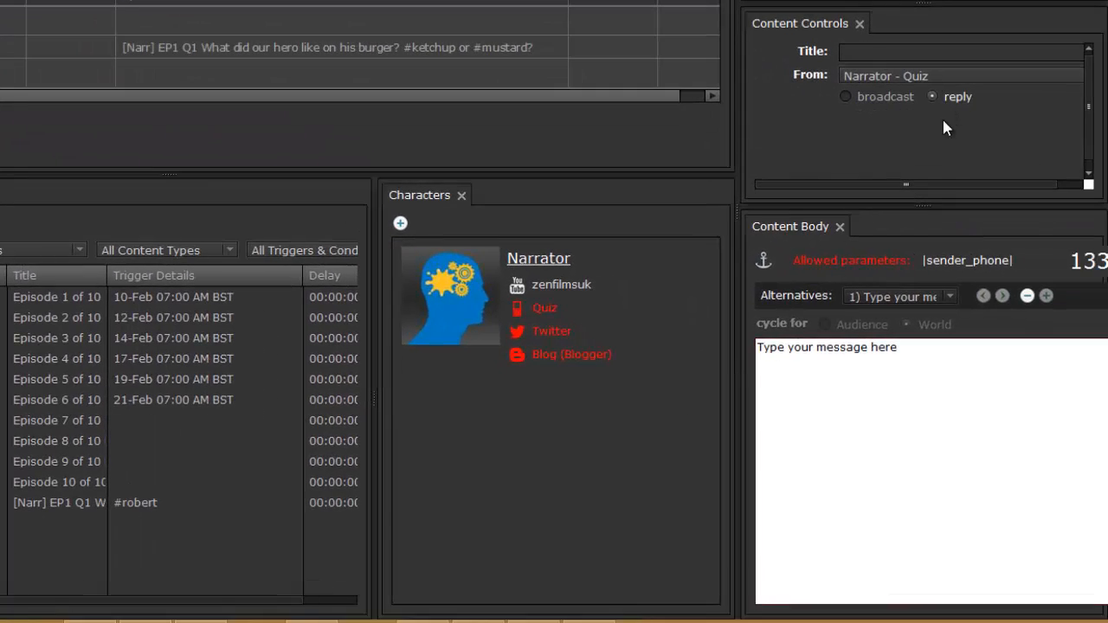
drag(935, 349, 743, 355)
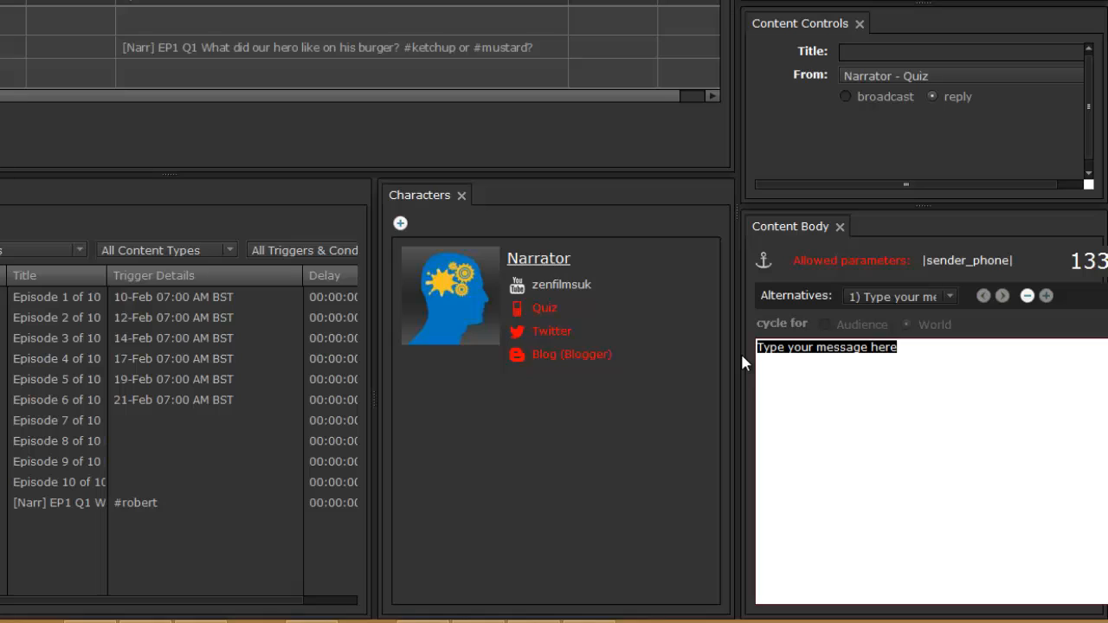
text(Sorry ude)
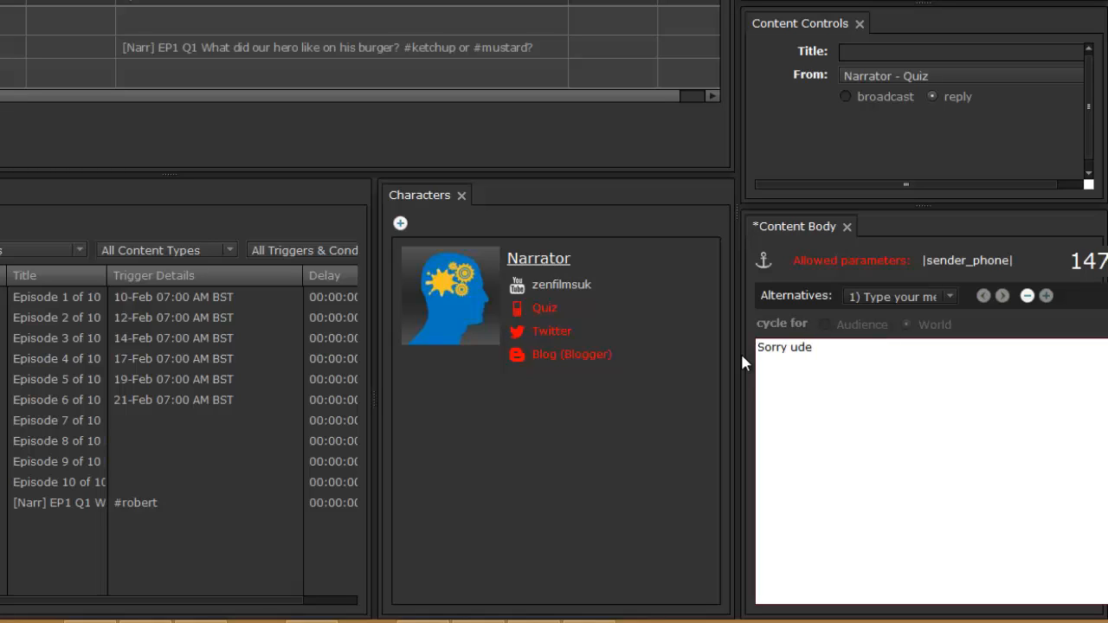
key(BackSpace)
key(BackSpace)
key(BackSpace)
text(dude, wrong answer)
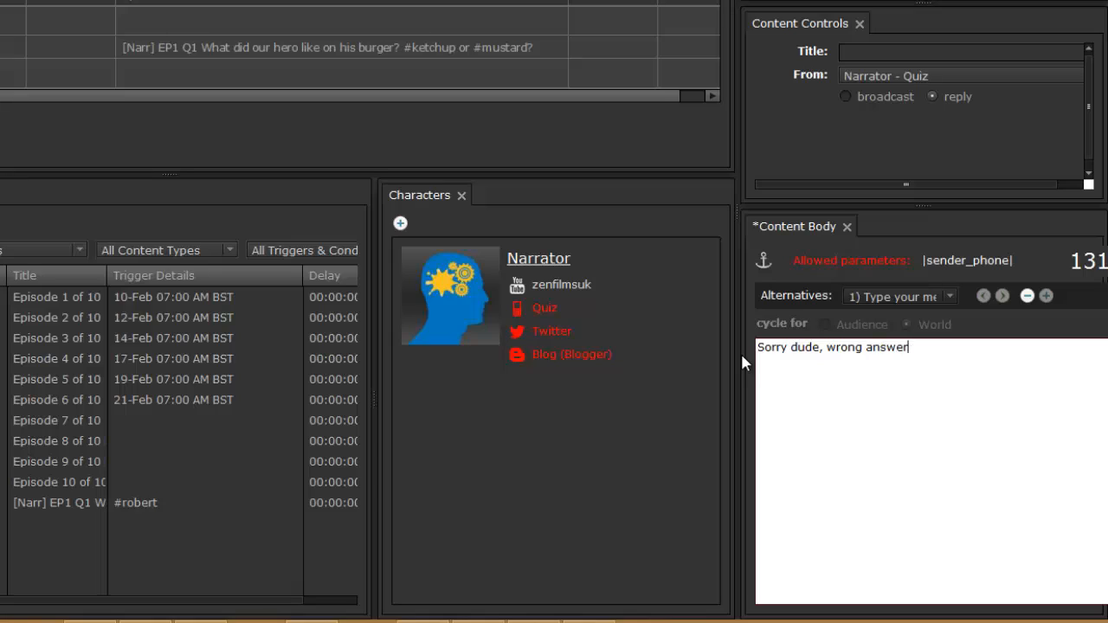
key(ctrl+s)
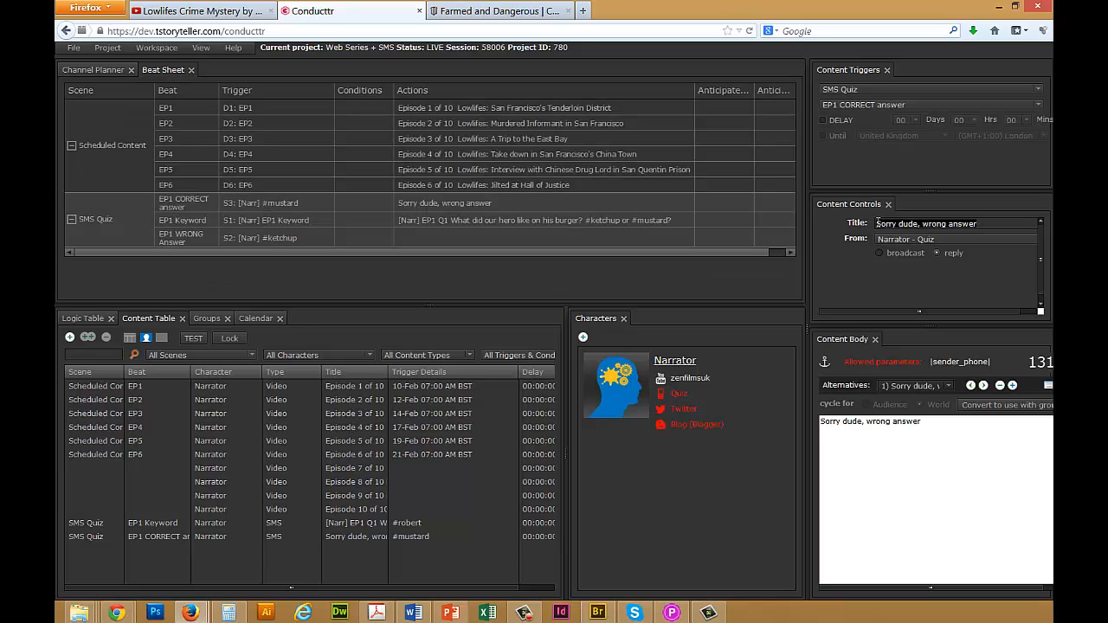
- Prefix the "Sorry dude, wrong answer" content title with "[Narr] SMS RPLY" and save the change
click(877, 224)
text([)
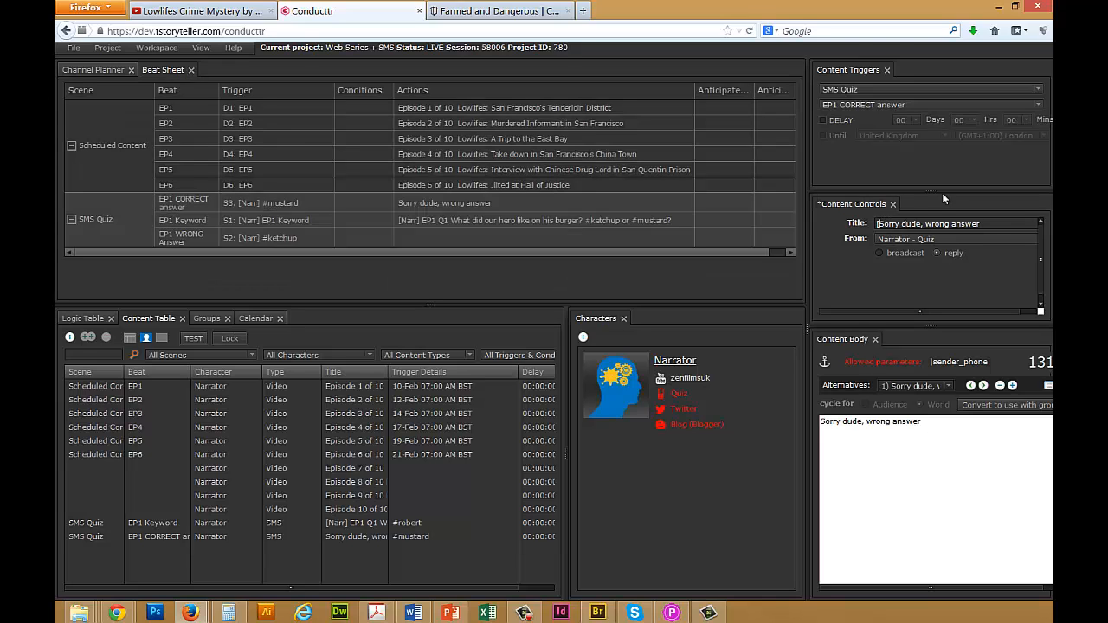
text(Narr] SMS RPLY)
key(ctrl+s)
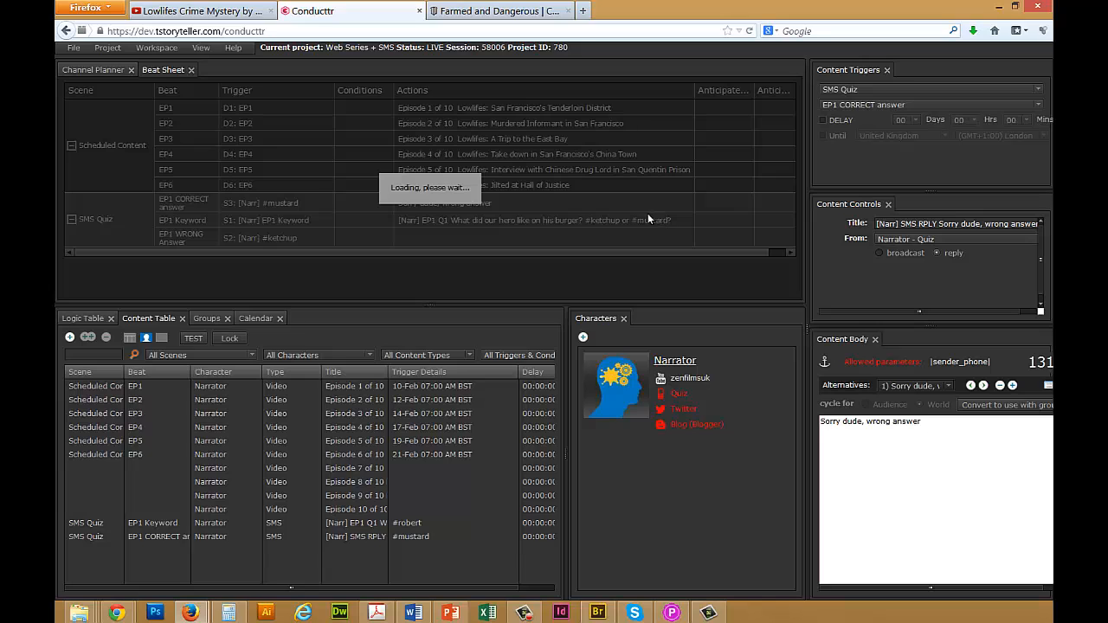
- Insert "SMS RPLY" after "[Narr]" in the title of the EP1 Keyword beat's question content and save it
click(422, 222)
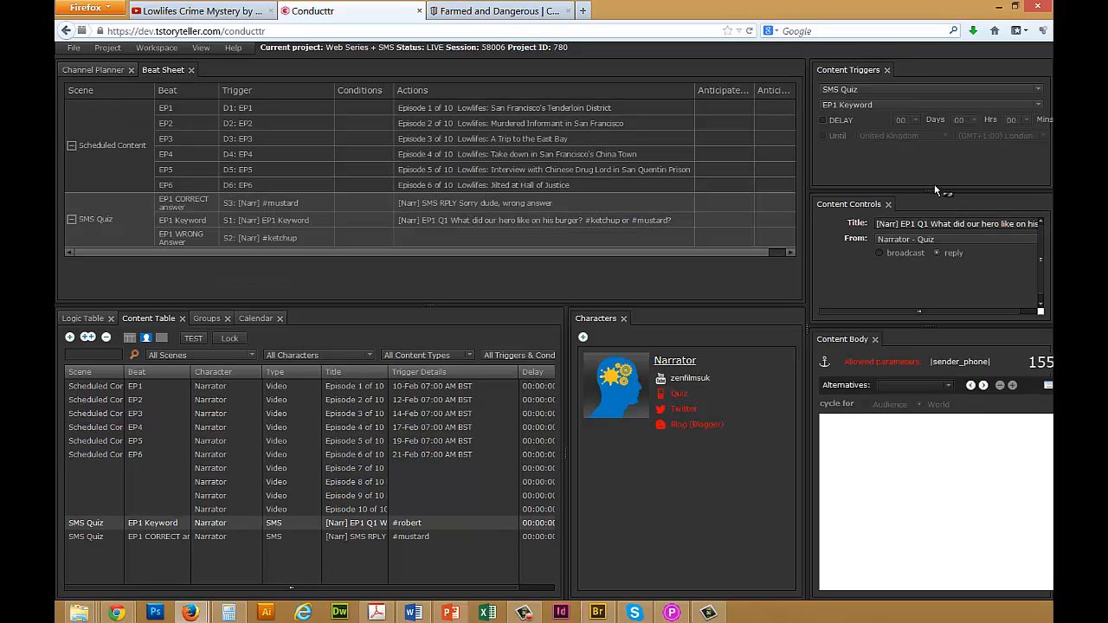
click(902, 224)
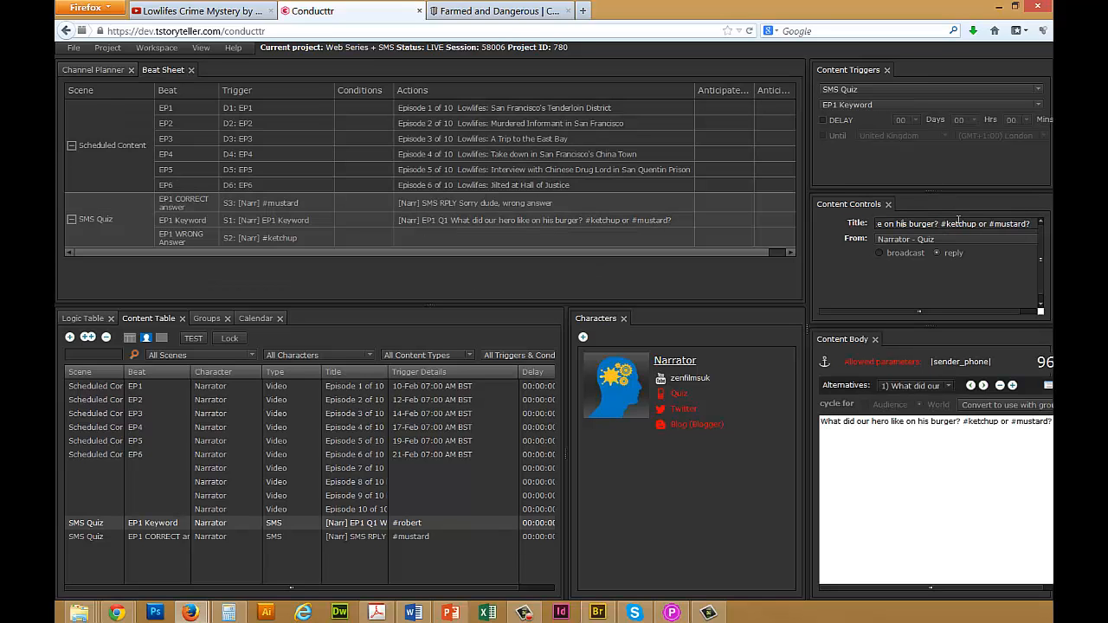
key(Home)
key(Right)
key(Right)
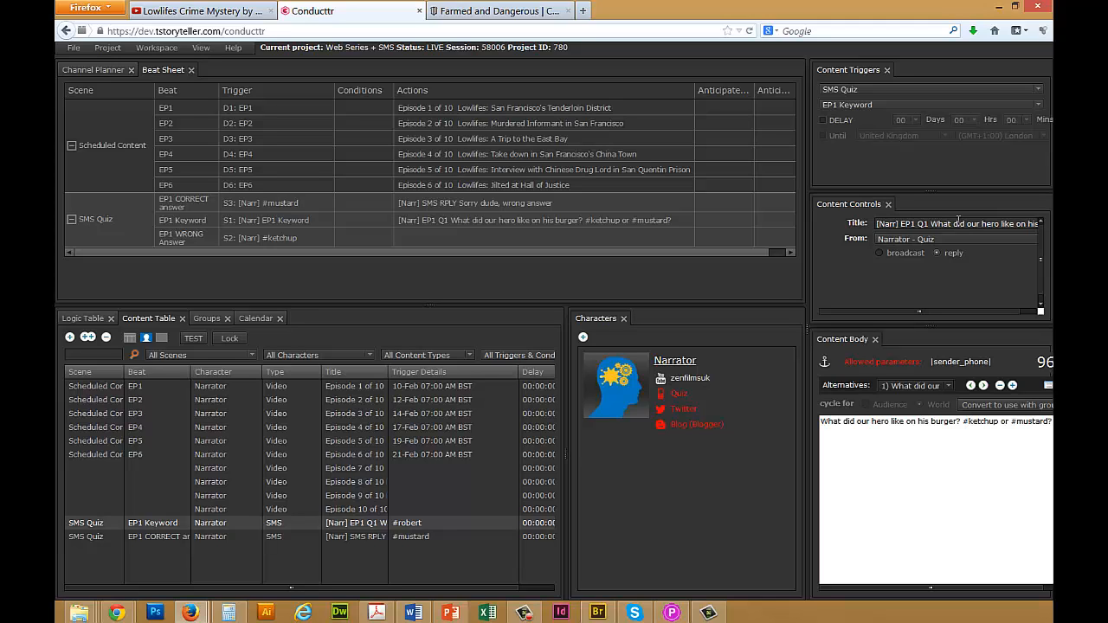
text(SMS )
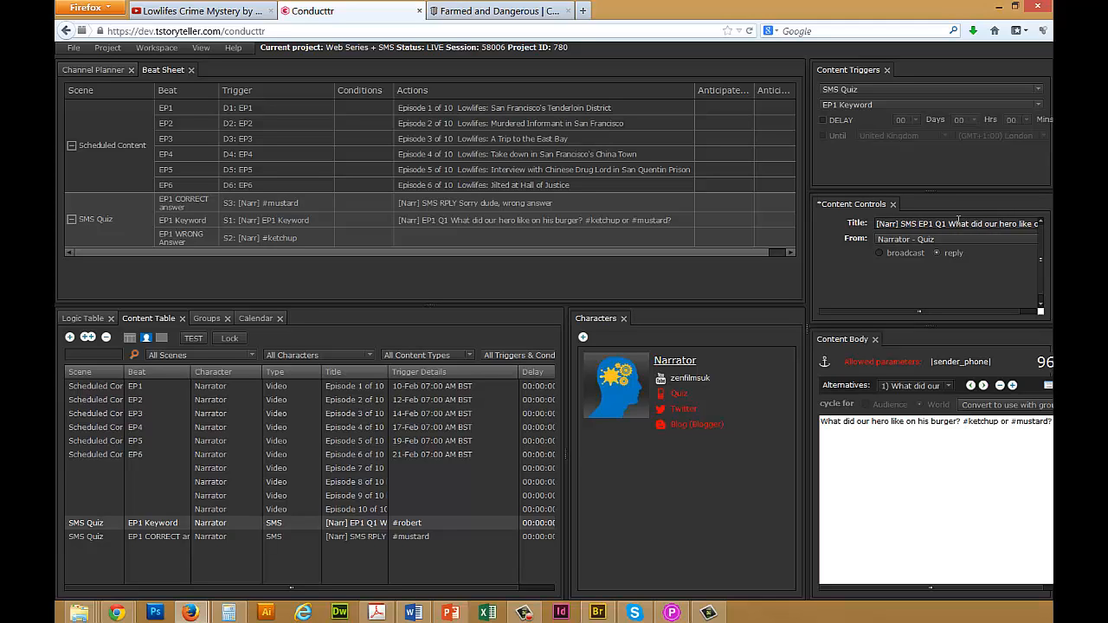
text(RPLY)
key(Return)
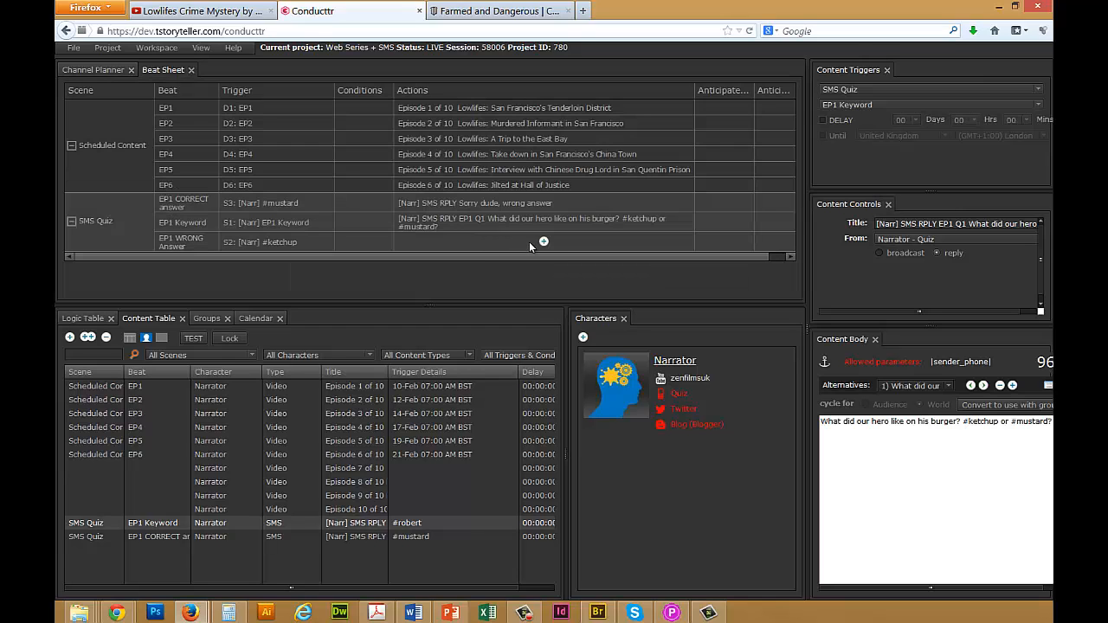
- Add an SMS content action to the EP1 WRONG Answer beat, titled "[Narr] SMS RPLY Correct answer - Ketchup"
click(543, 243)
mouse_move(564, 258)
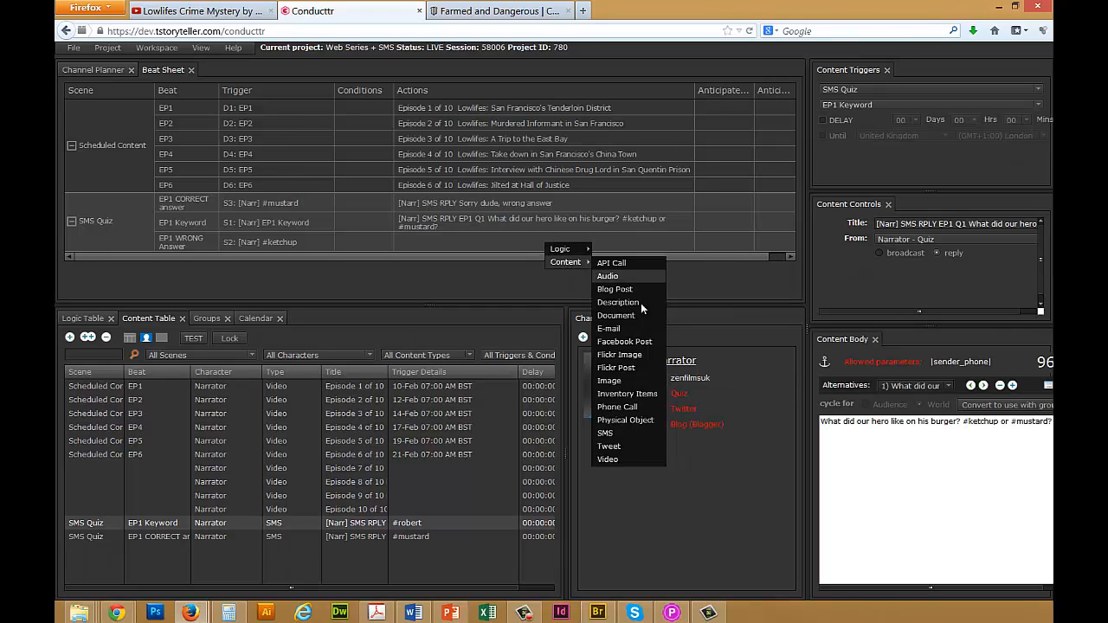
click(615, 432)
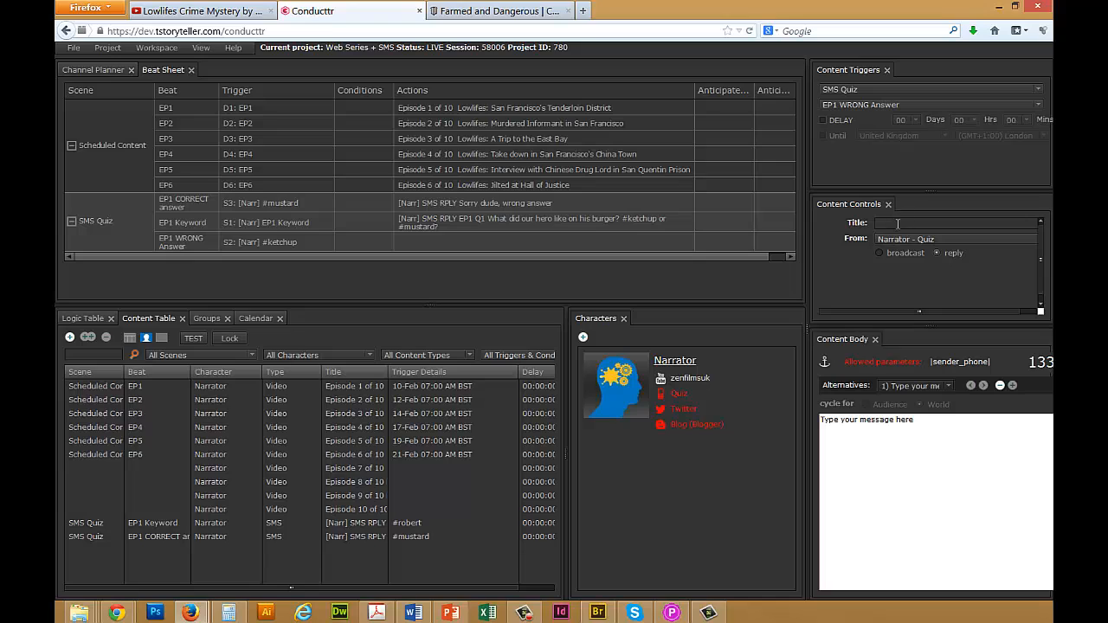
text([Narr] SMS RPLY COrecet)
key(BackSpace)
key(BackSpace)
key(BackSpace)
text(orrect answer - Ketchup)
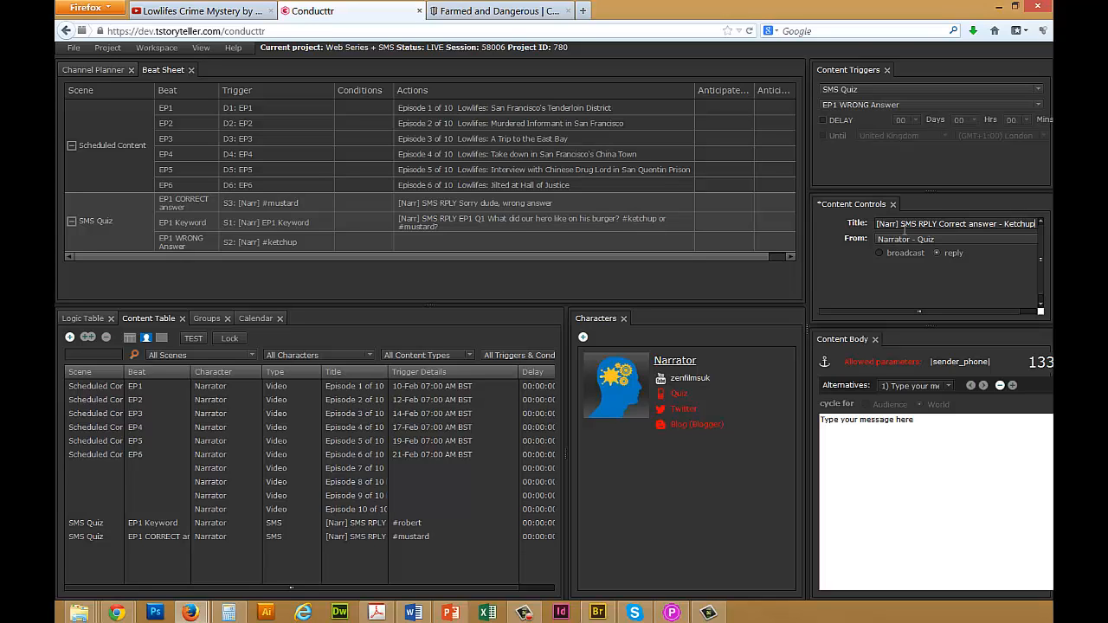
- Set the ketchup reply's message to "WELL DONE!! That's right. You're in the prize draw" and save it
click(933, 421)
text(W)
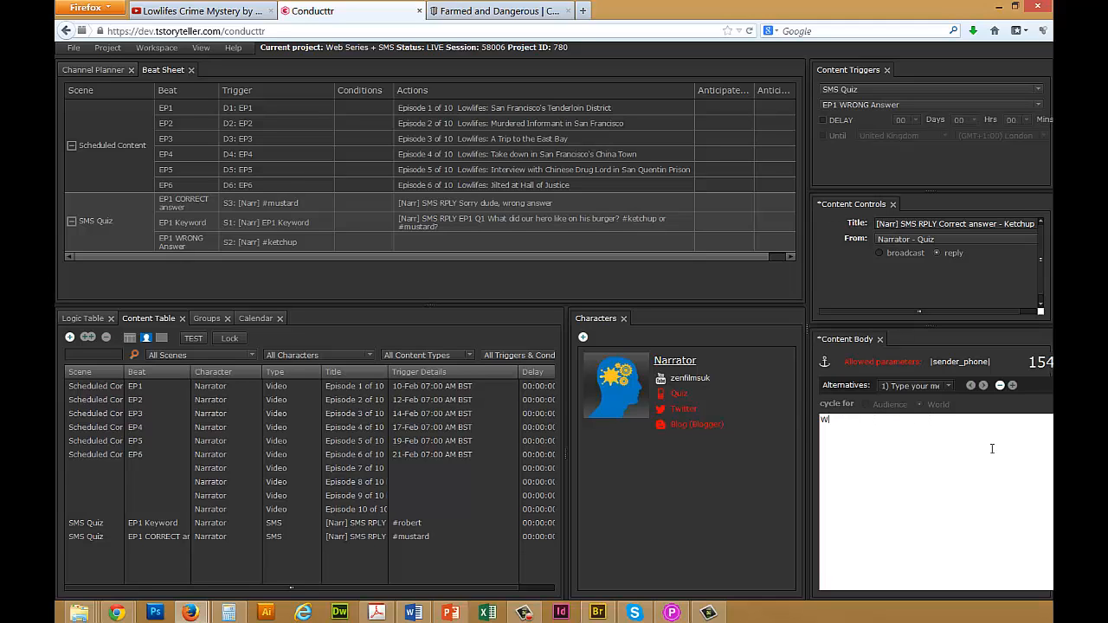
text(ELL DONE!! That's right. You)
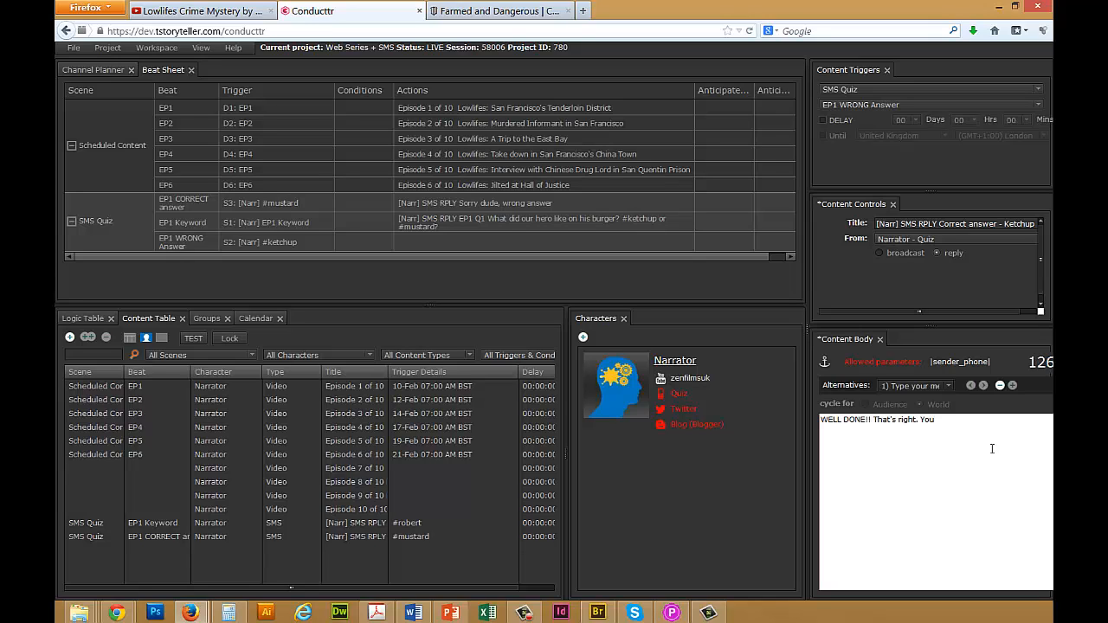
text('re in the prize draw)
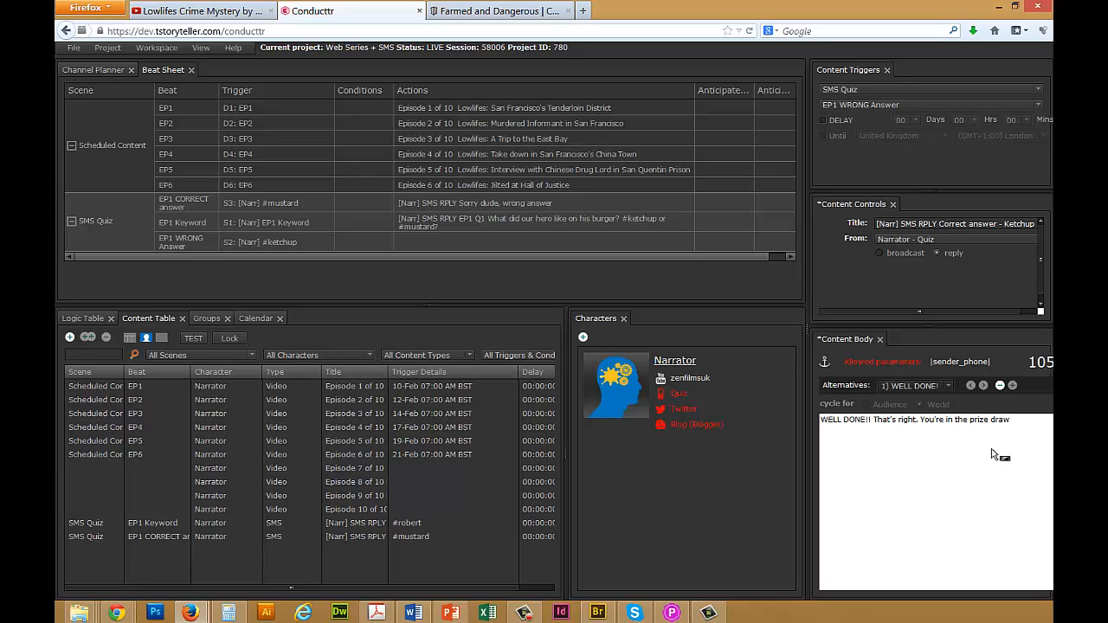
key(ctrl+s)
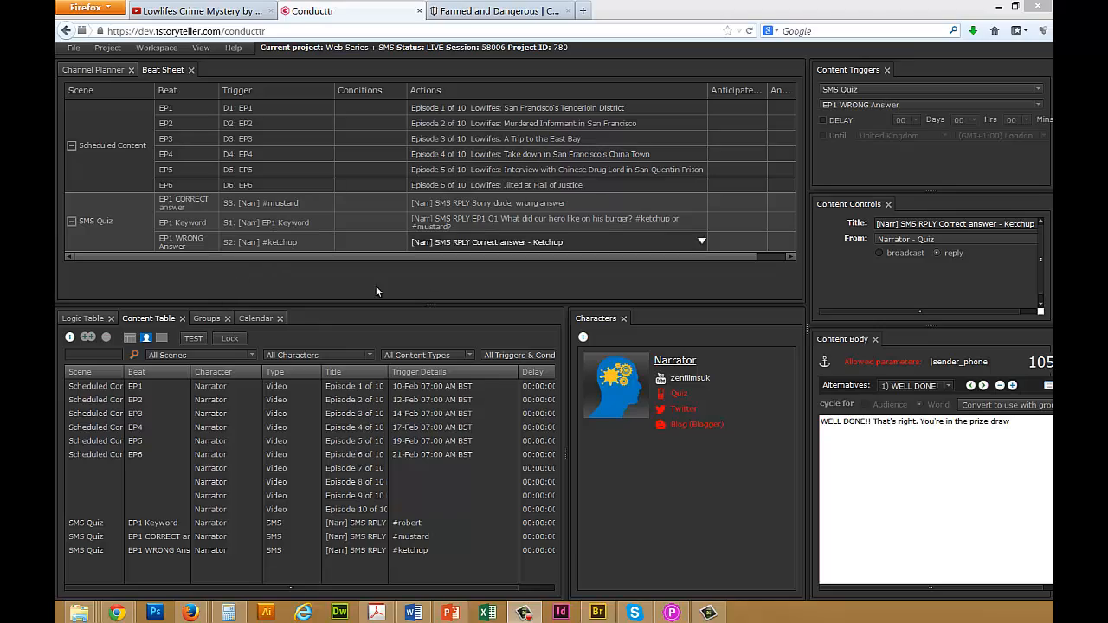
- Create a top-level audience group titled "Players" with Root as its parent and save it
click(208, 318)
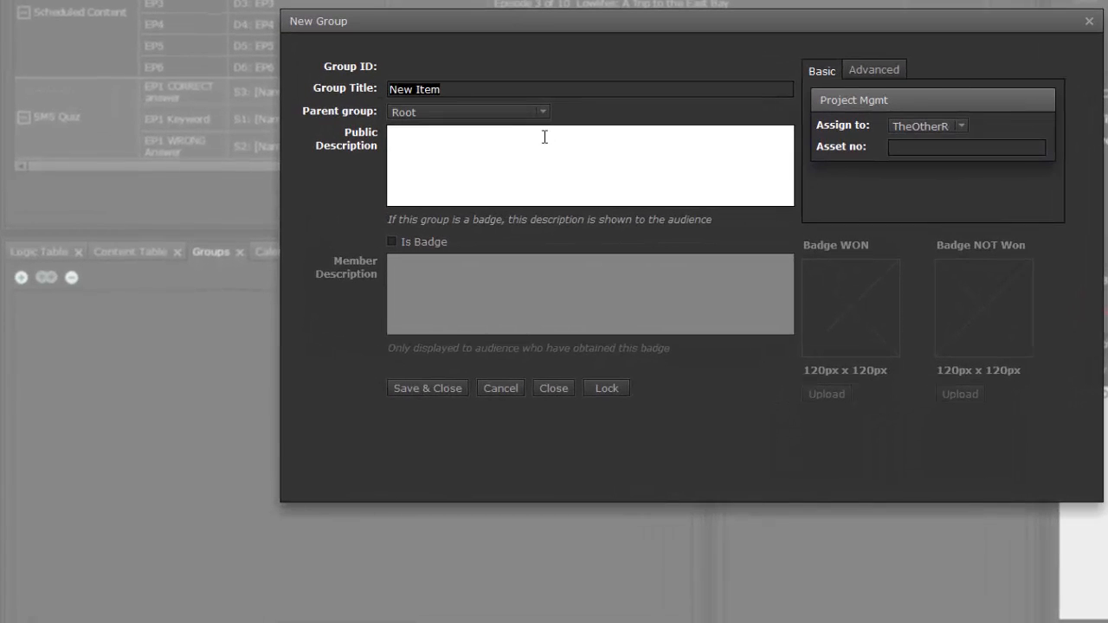
text(Players)
click(419, 387)
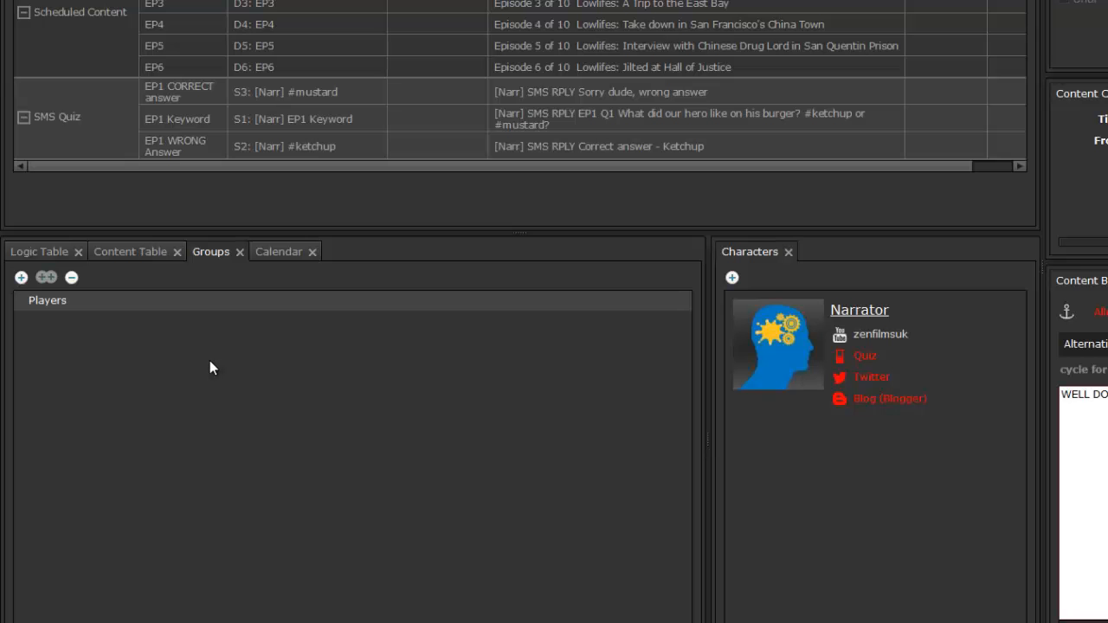
- Create a group titled "EP1" with Players as its parent group and save it
click(20, 277)
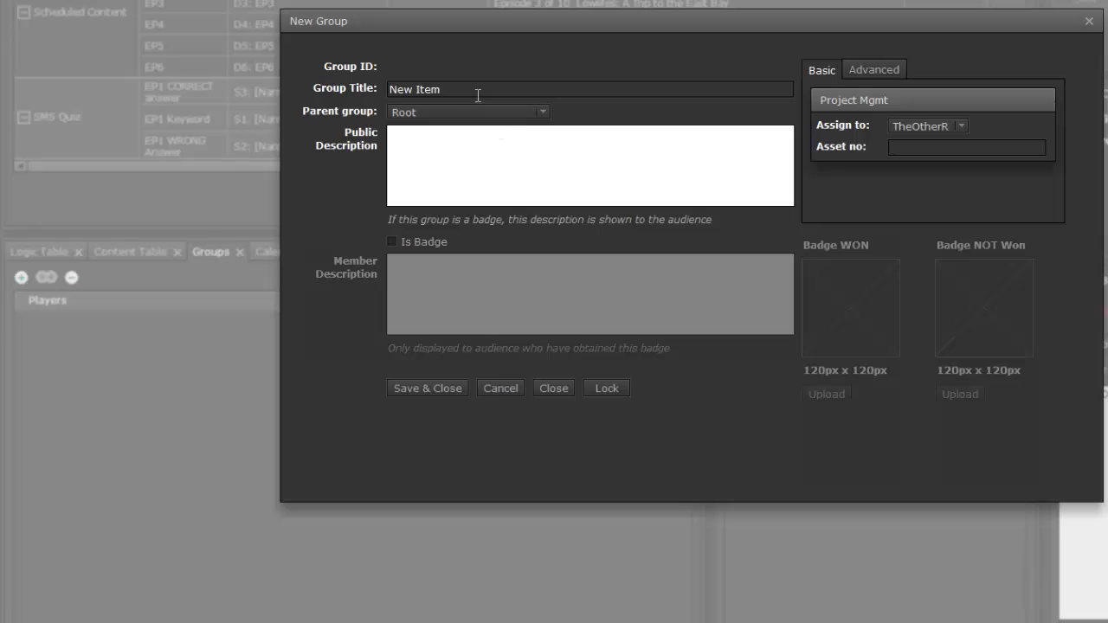
text(EP1)
click(446, 110)
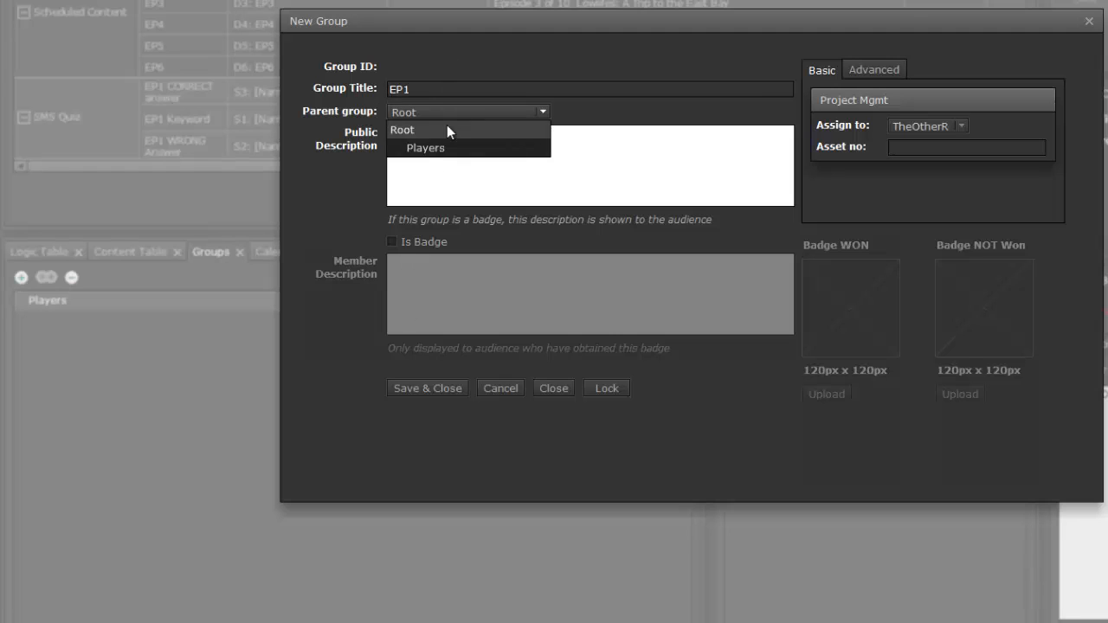
click(446, 152)
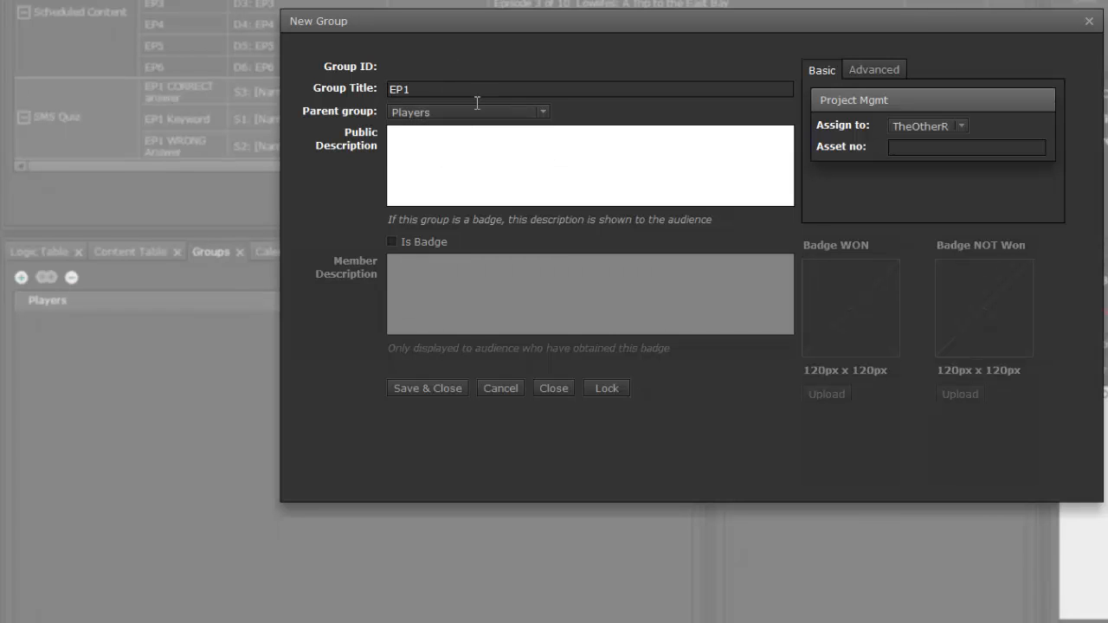
click(412, 391)
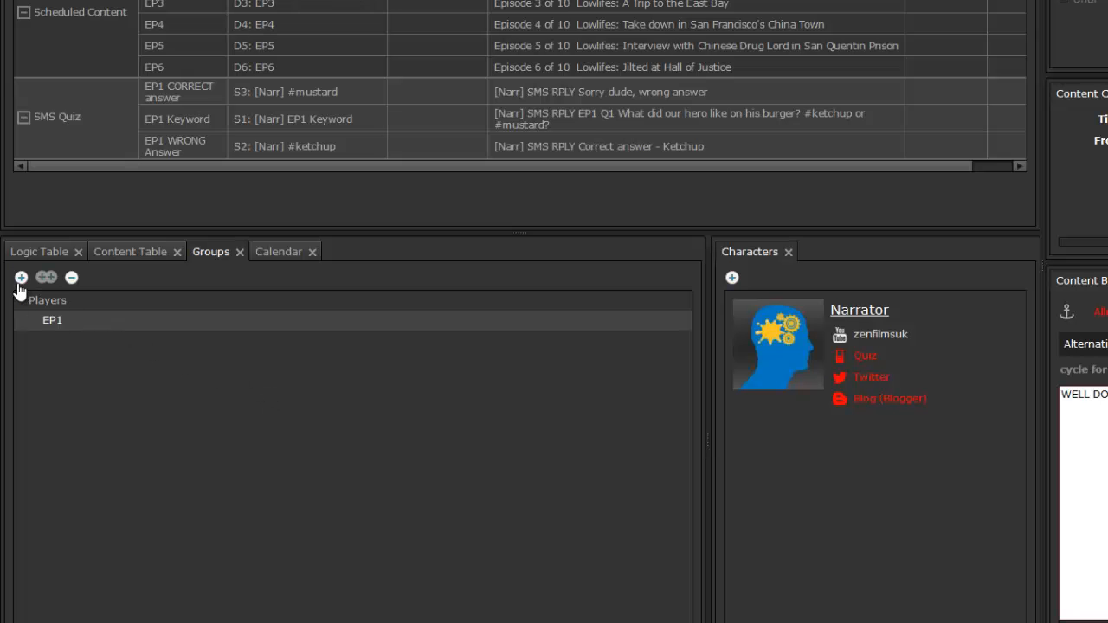
- Create a group titled "EP2" with Players as its parent group and save it
click(21, 278)
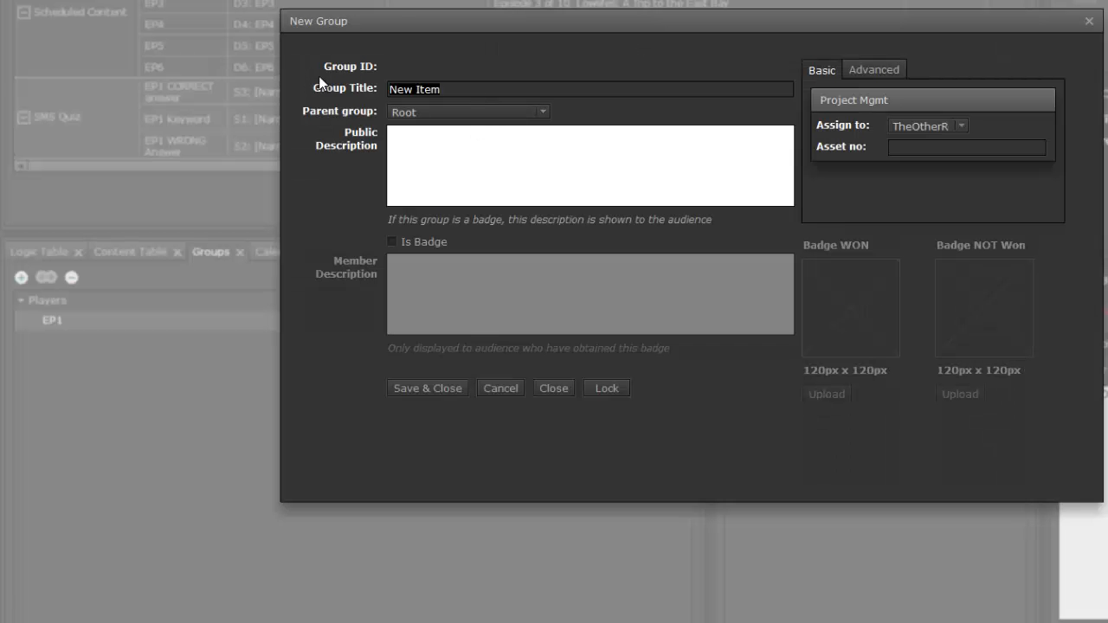
text(EP2)
click(446, 114)
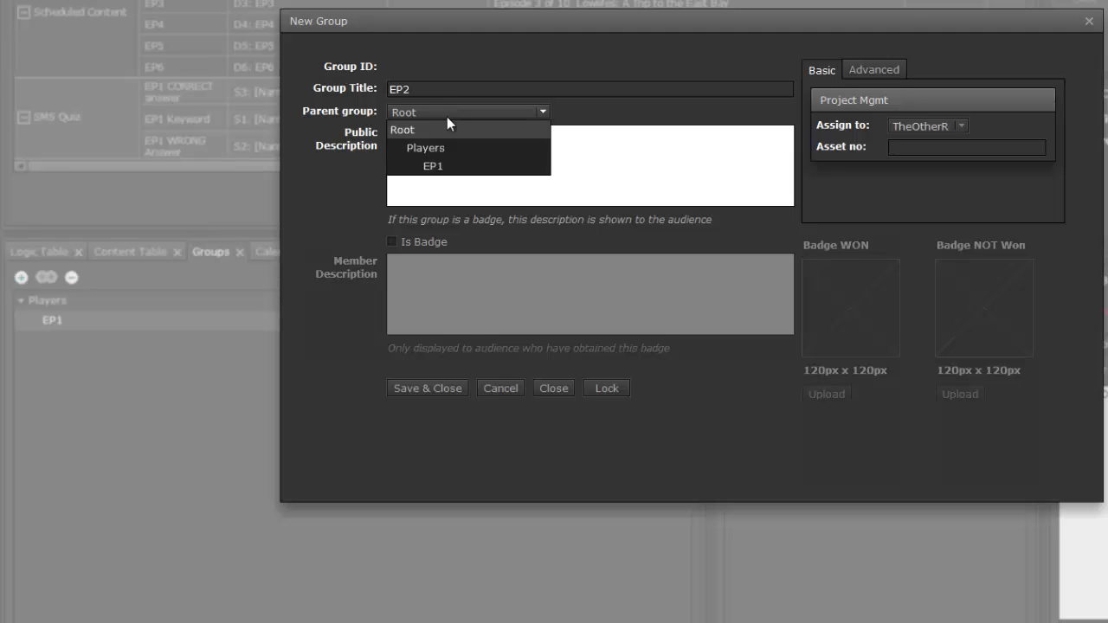
click(450, 148)
click(441, 388)
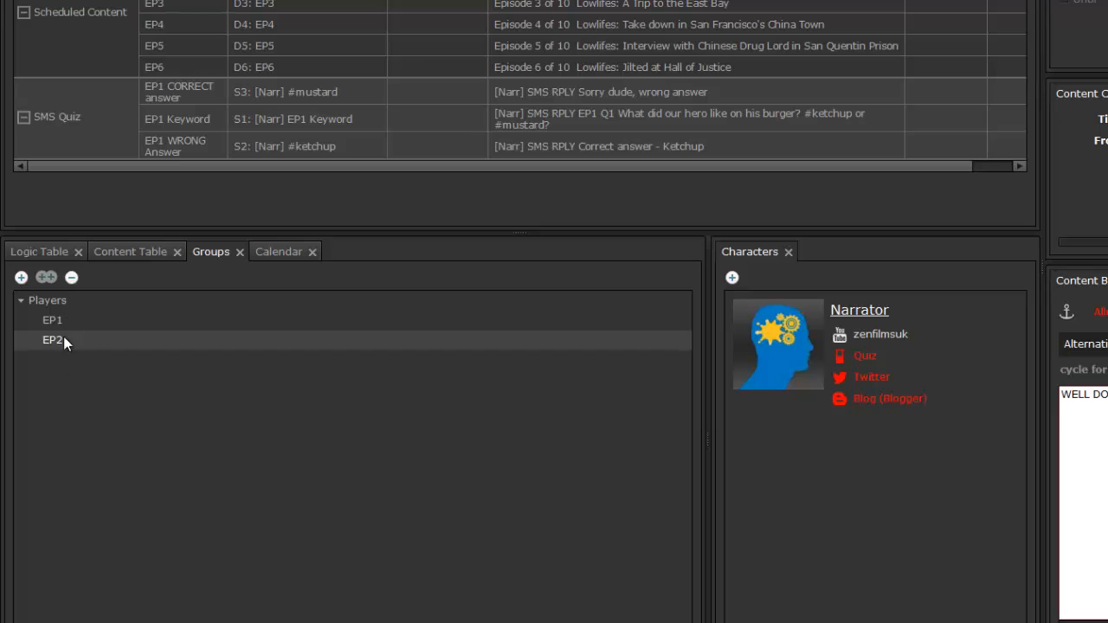
- Create a group titled "EP3" with Players as its parent group and save it
click(21, 278)
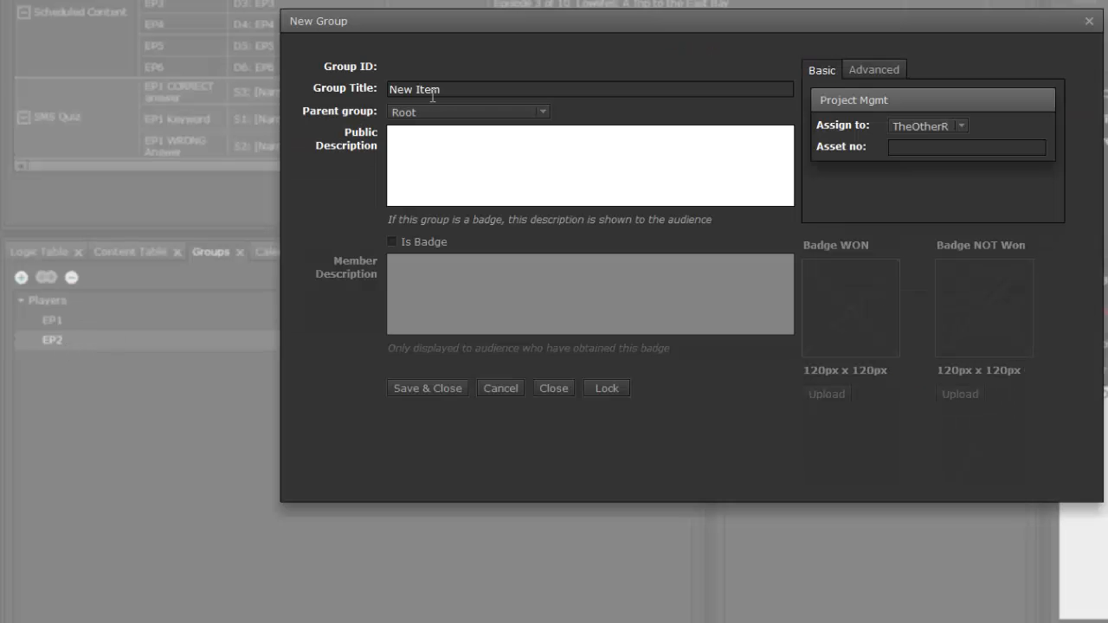
key(ctrl+a)
text(EP3)
click(526, 118)
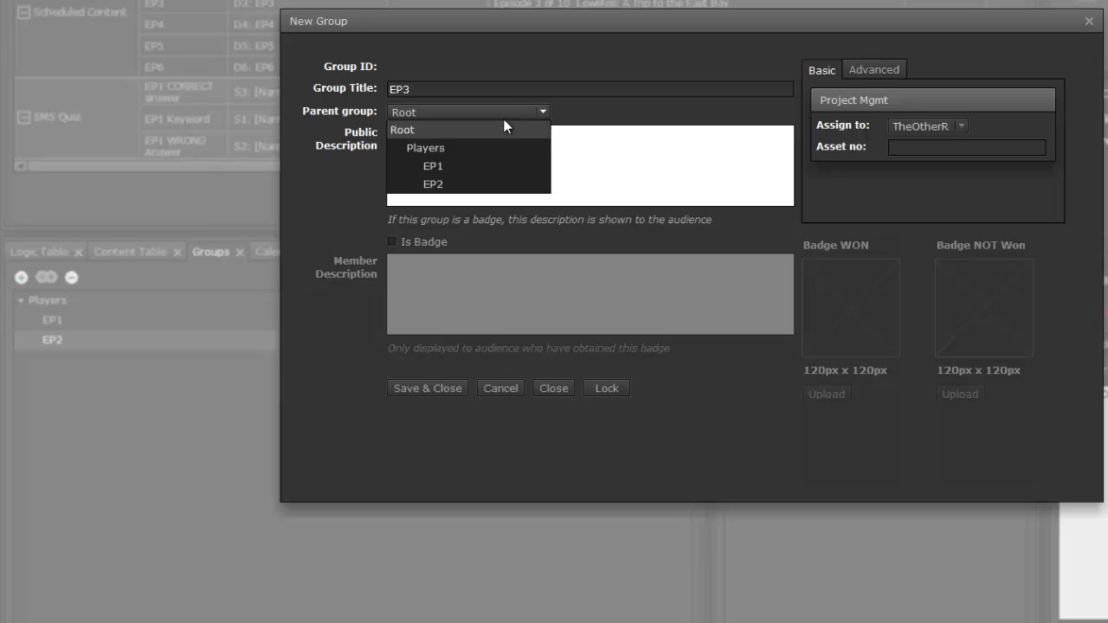
click(460, 149)
click(428, 386)
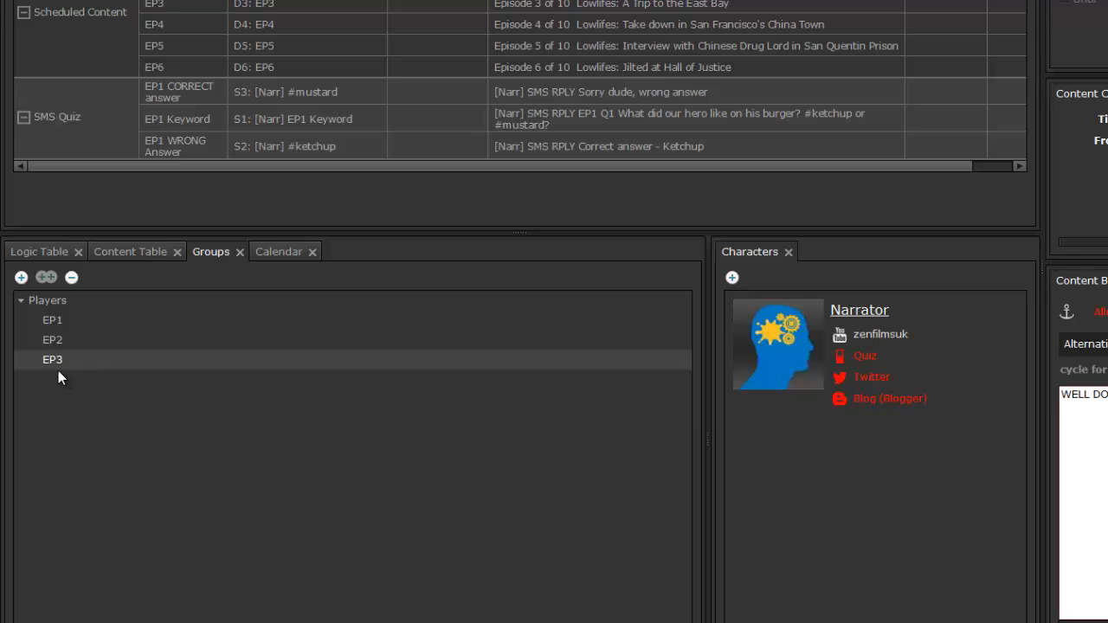
- Create a second top-level group titled "Winners" with Root as its parent and save it
click(21, 277)
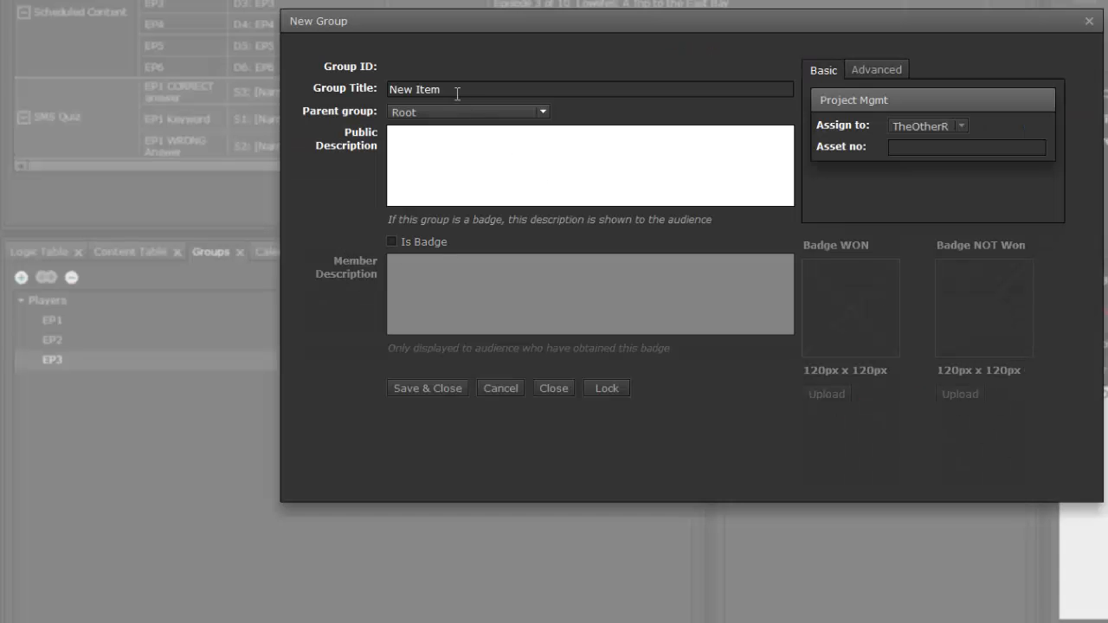
drag(460, 89, 388, 89)
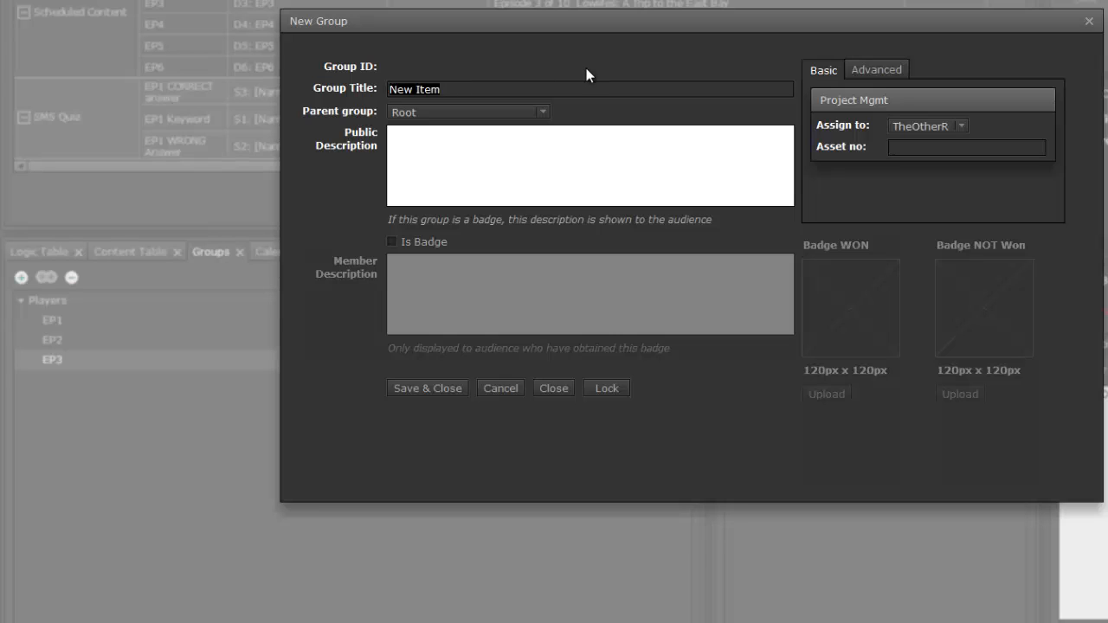
text(Winners)
click(432, 388)
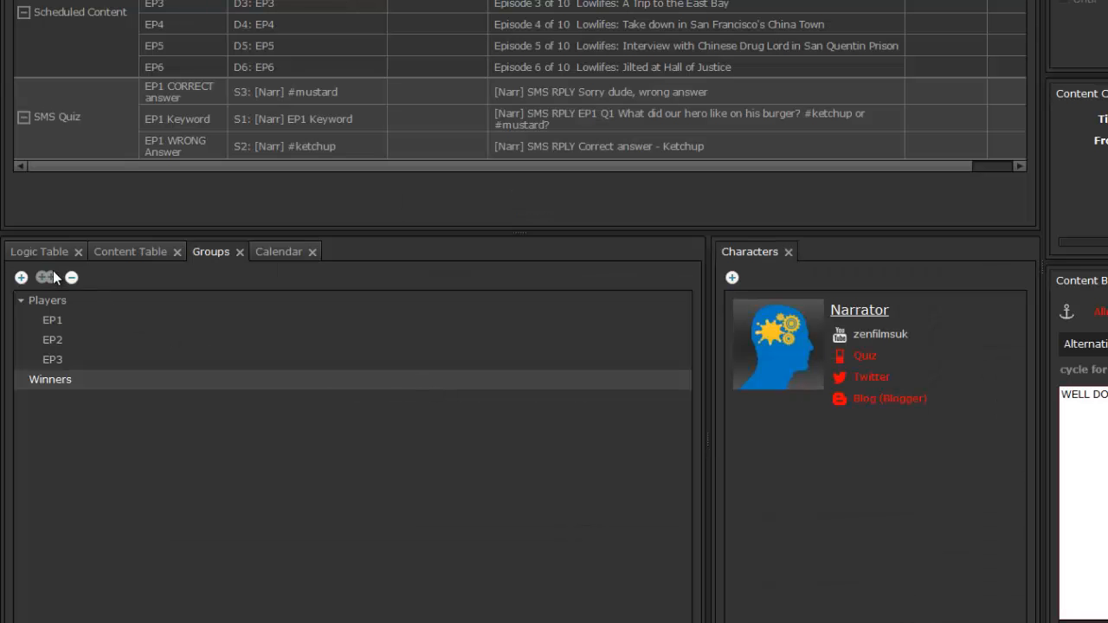
- Create a group titled "EP1 Correct" with Winners as its parent group and save it
click(21, 277)
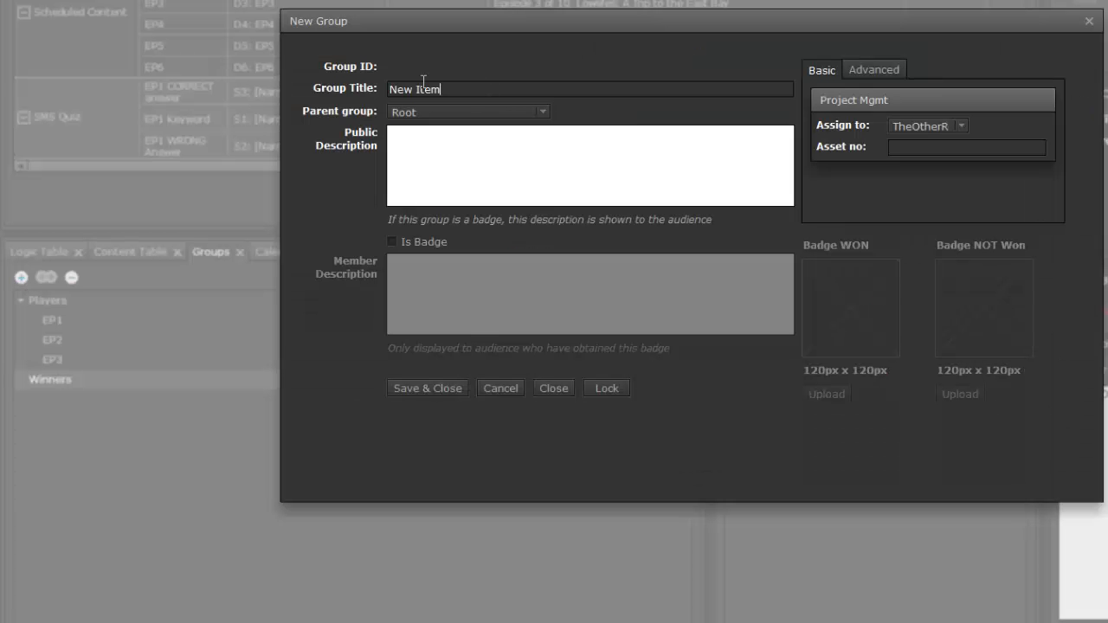
key(ctrl+a)
text(EP1 Corre)
click(428, 111)
click(438, 212)
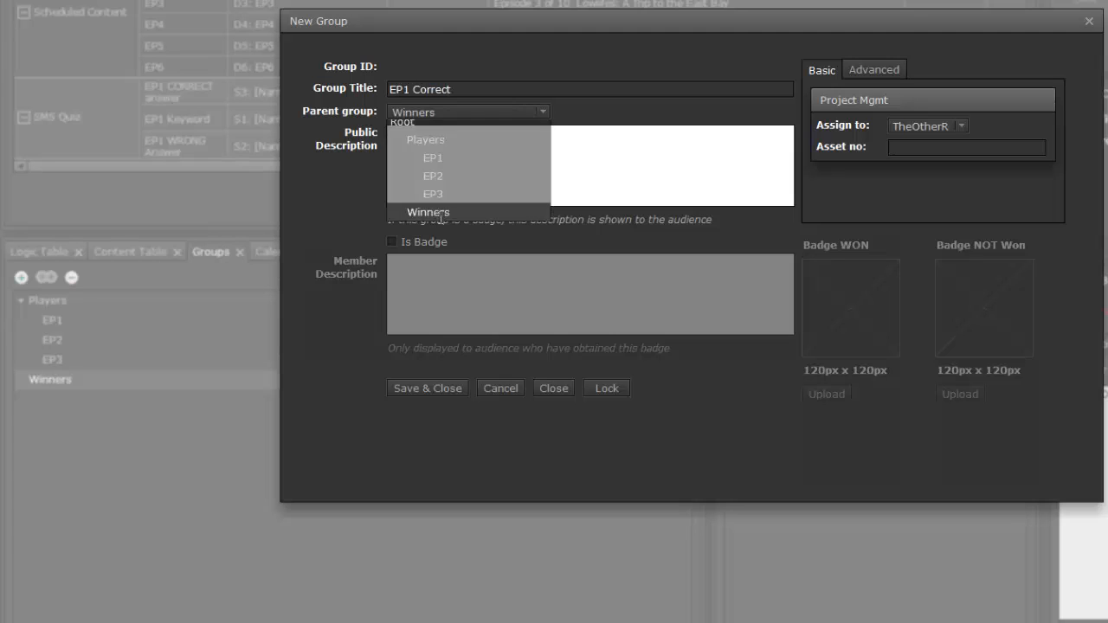
click(413, 388)
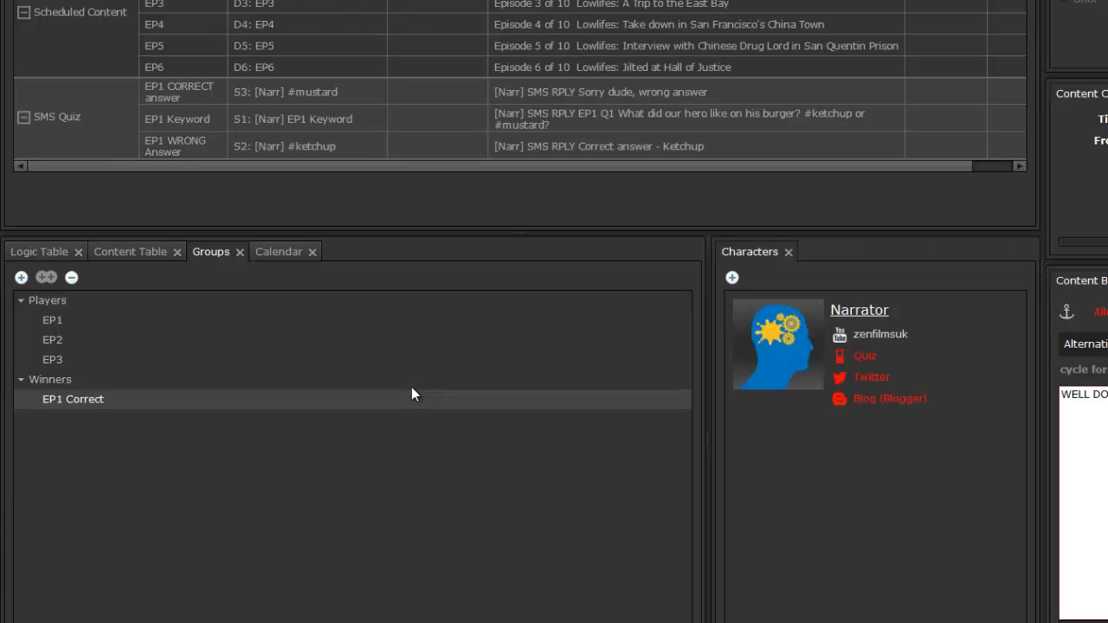
- Add a Group - Add/Remove action titled "ADD sender to EP1" to the EP1 Keyword beat, adding the single person who fired the trigger to EP1
click(351, 122)
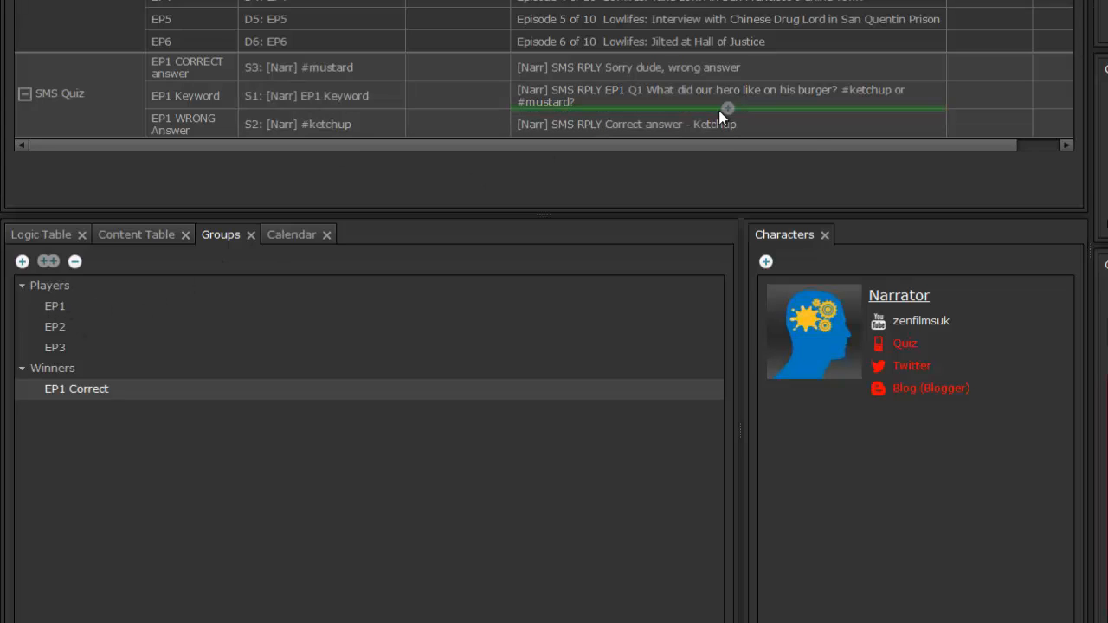
click(730, 110)
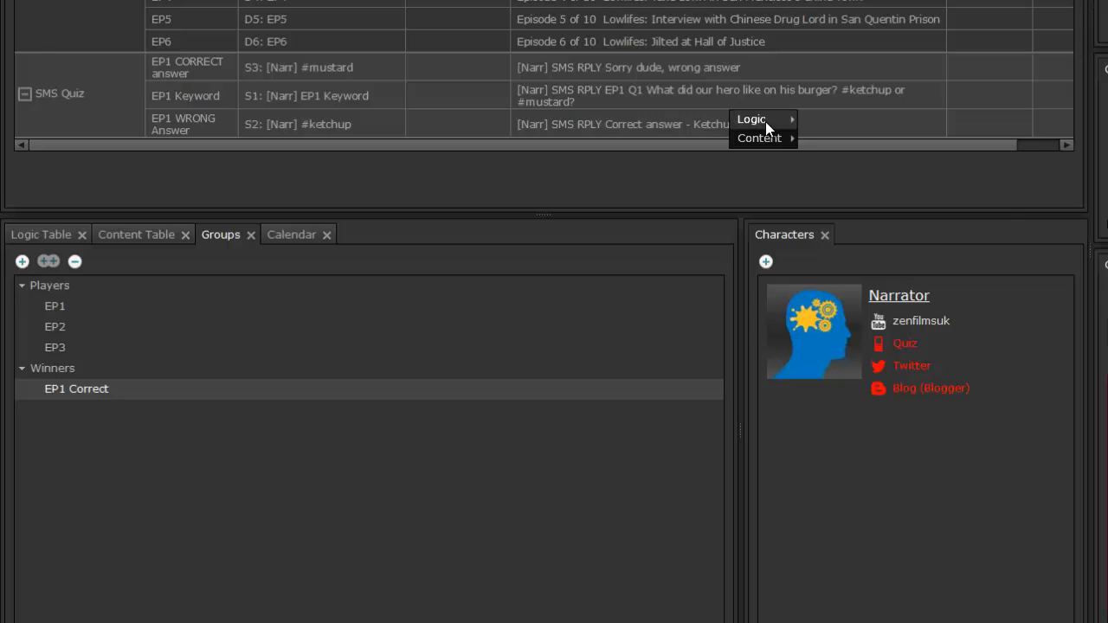
mouse_move(766, 122)
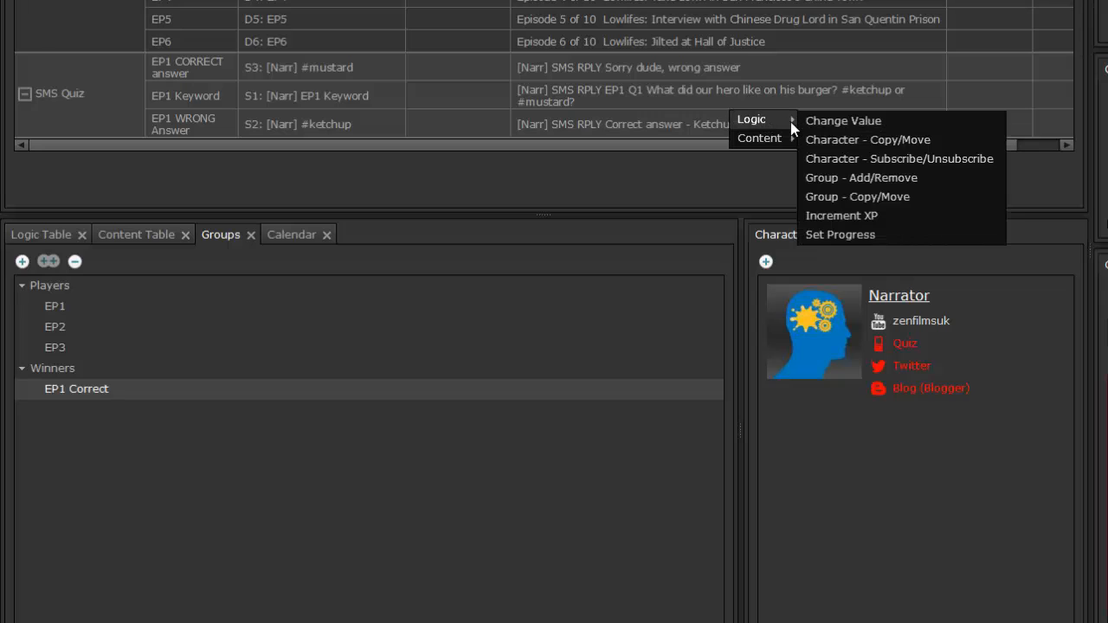
click(897, 178)
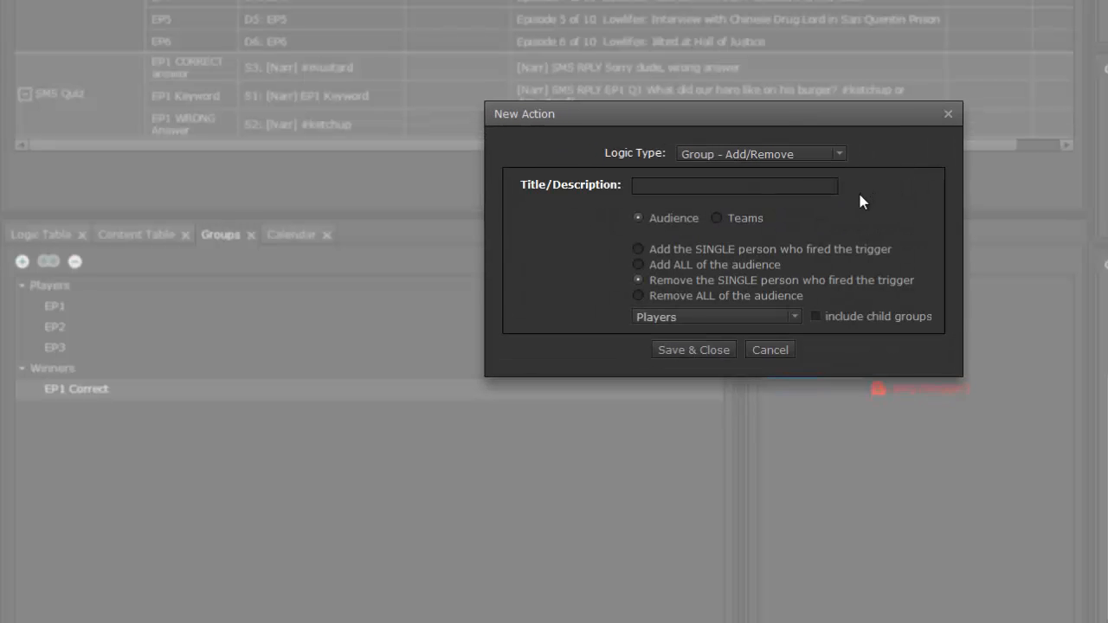
click(658, 250)
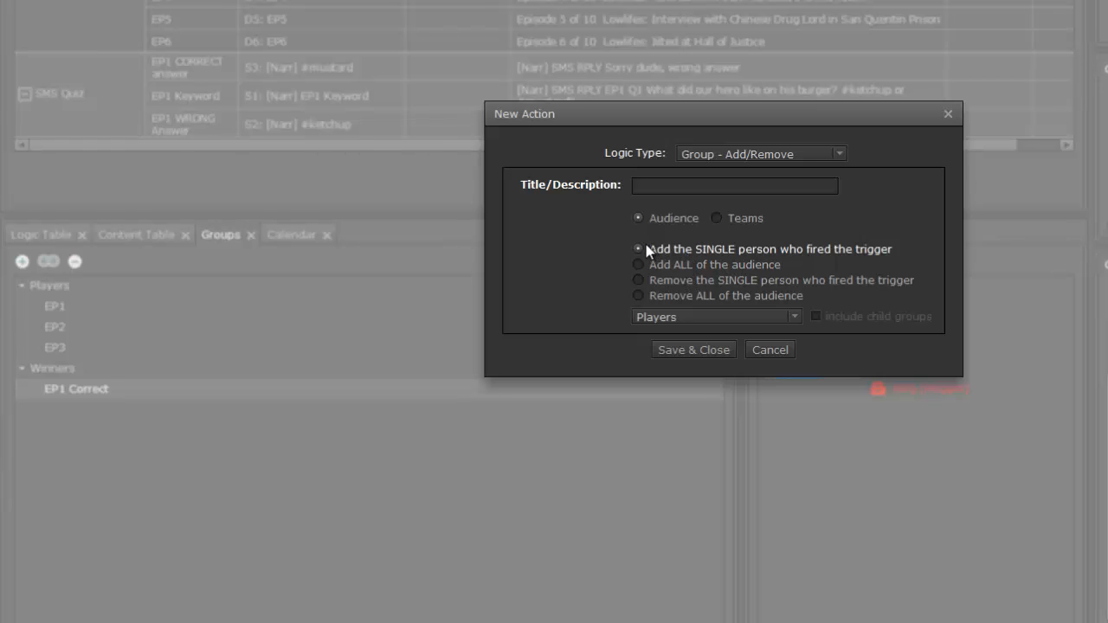
click(793, 317)
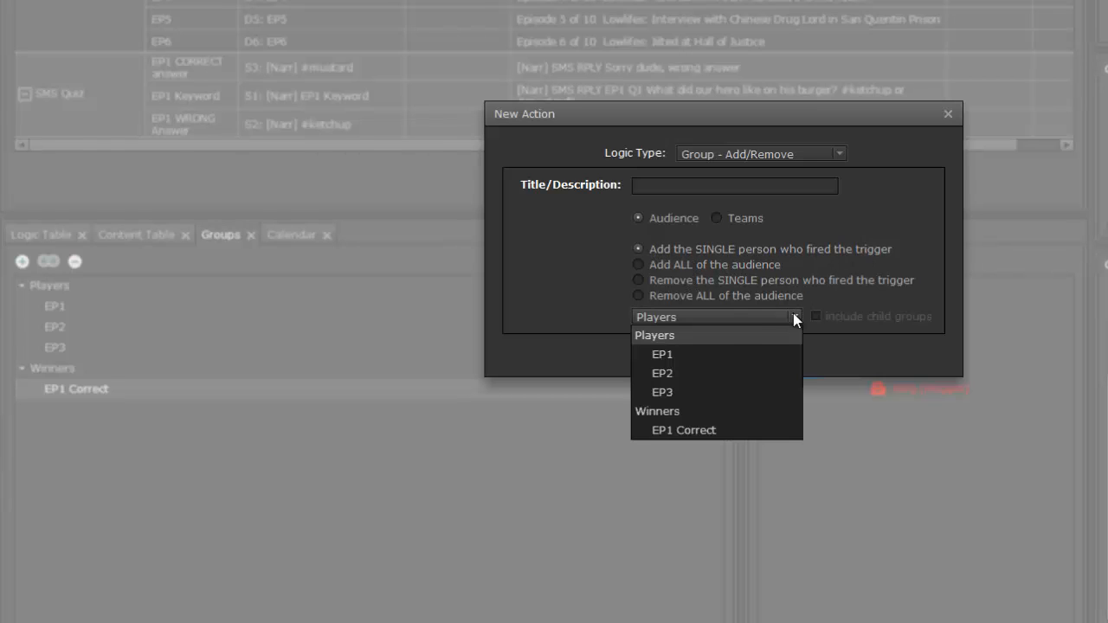
click(683, 355)
click(674, 186)
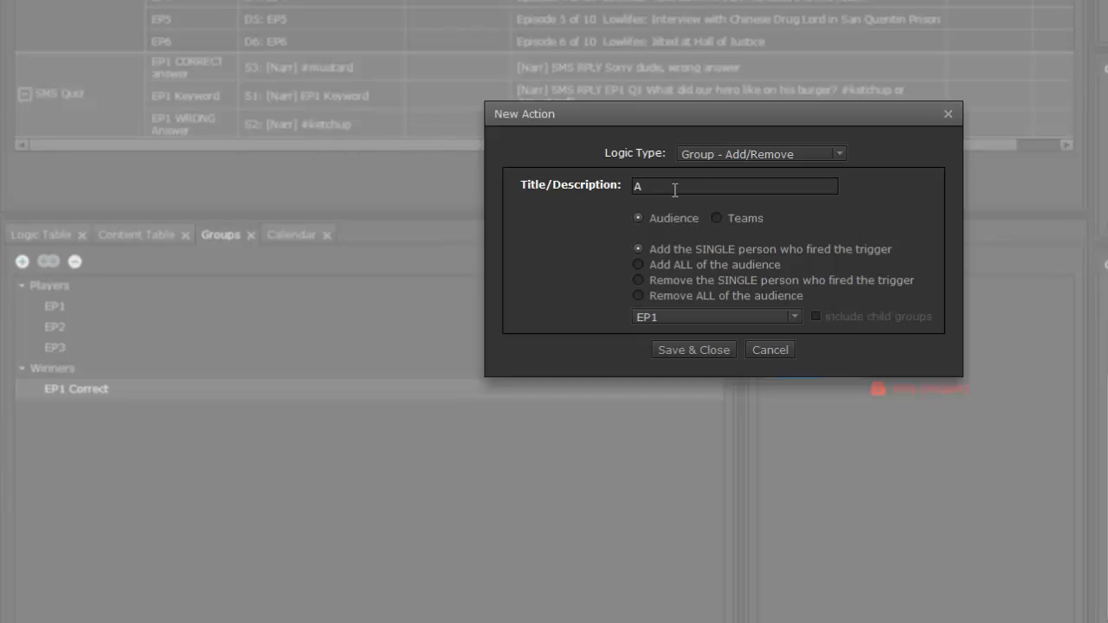
text(ADD sender to EP1)
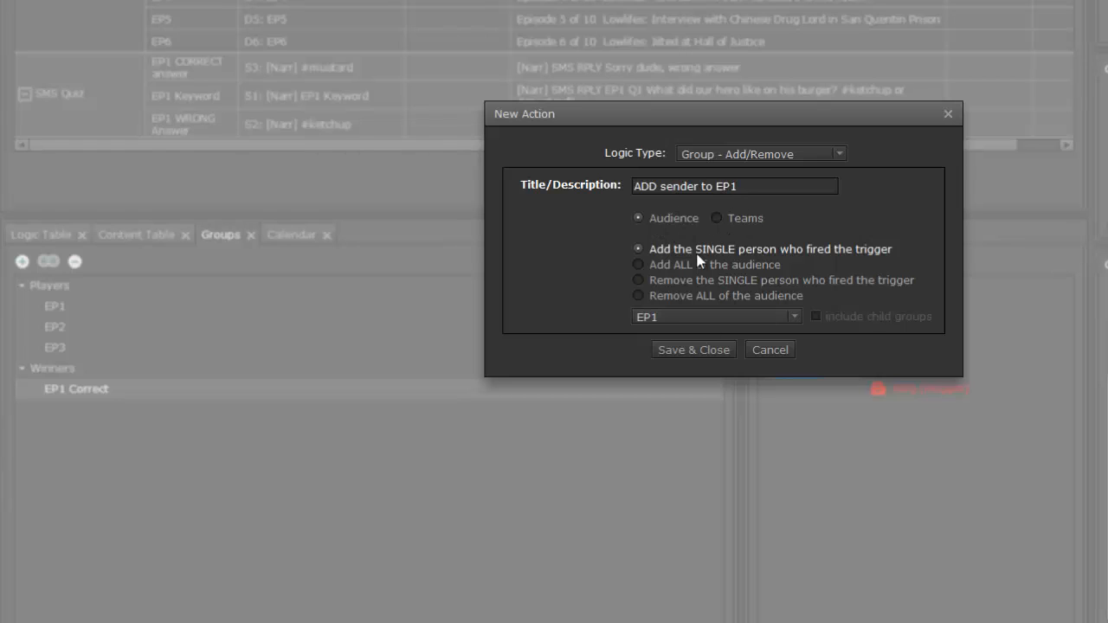
click(677, 350)
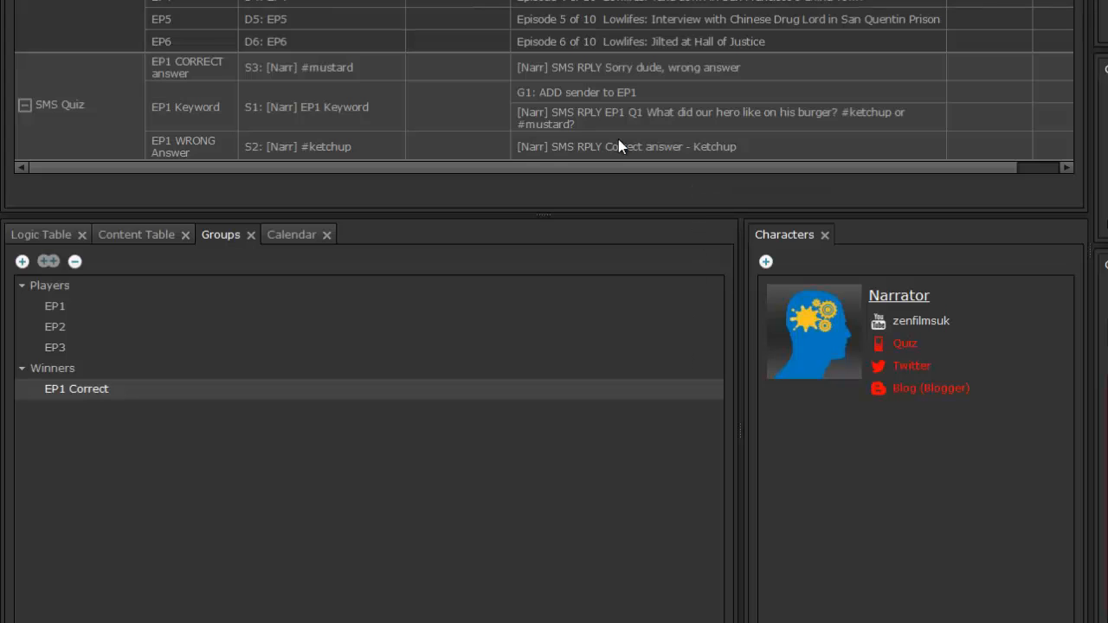
- Add a group action titled "ADD EP1 Correct" to the #ketchup beat, adding the single person who fired the trigger to EP1 Correct
click(559, 92)
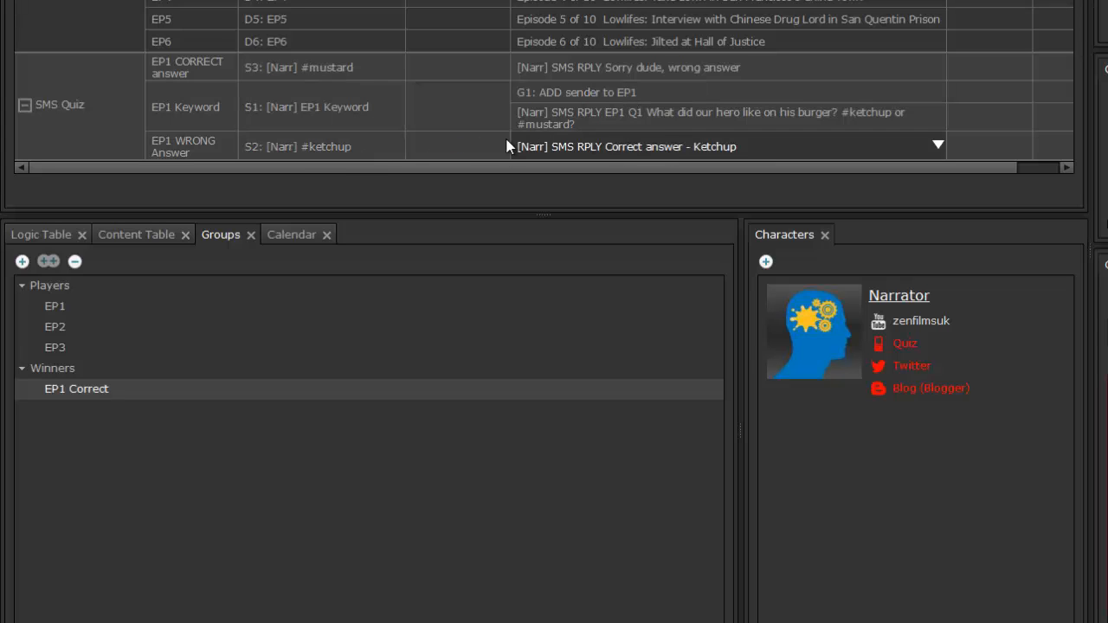
click(728, 165)
mouse_move(759, 170)
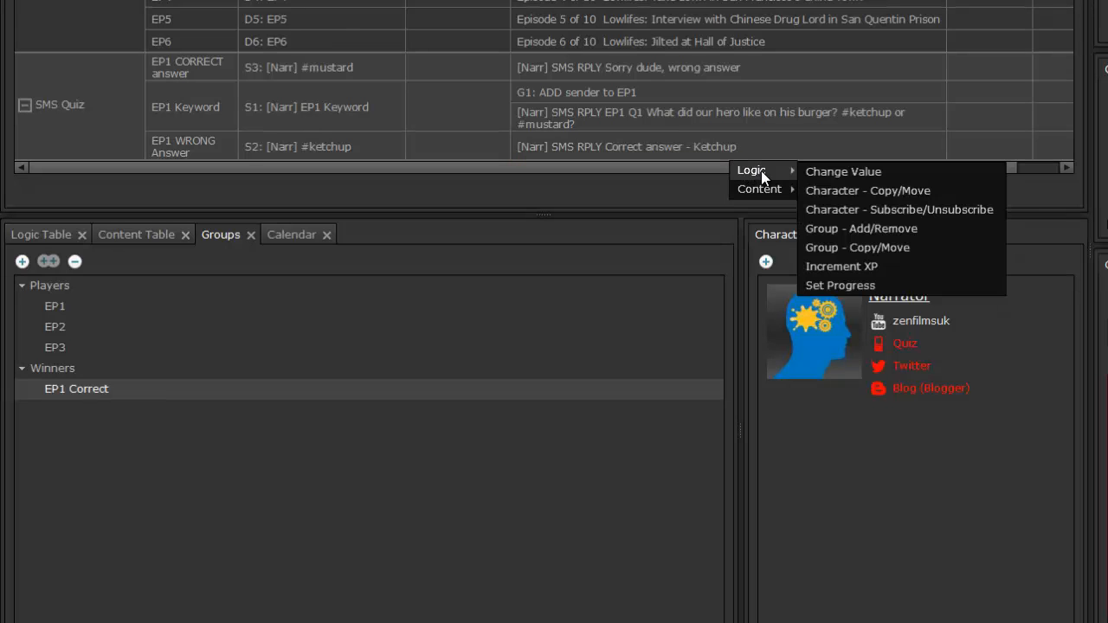
click(887, 229)
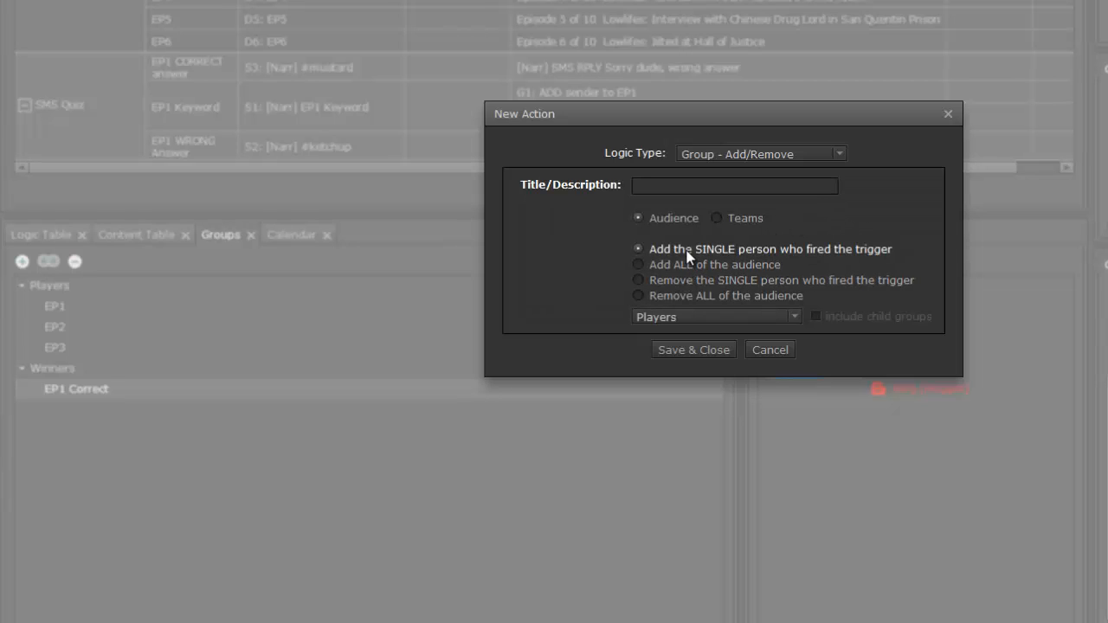
click(791, 316)
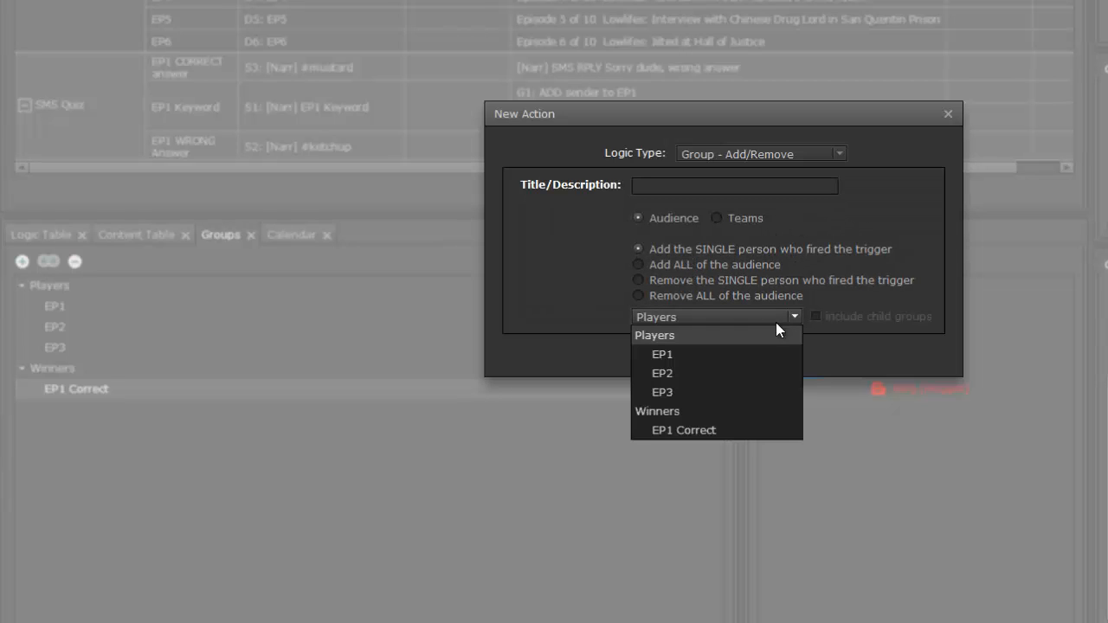
click(731, 430)
click(699, 186)
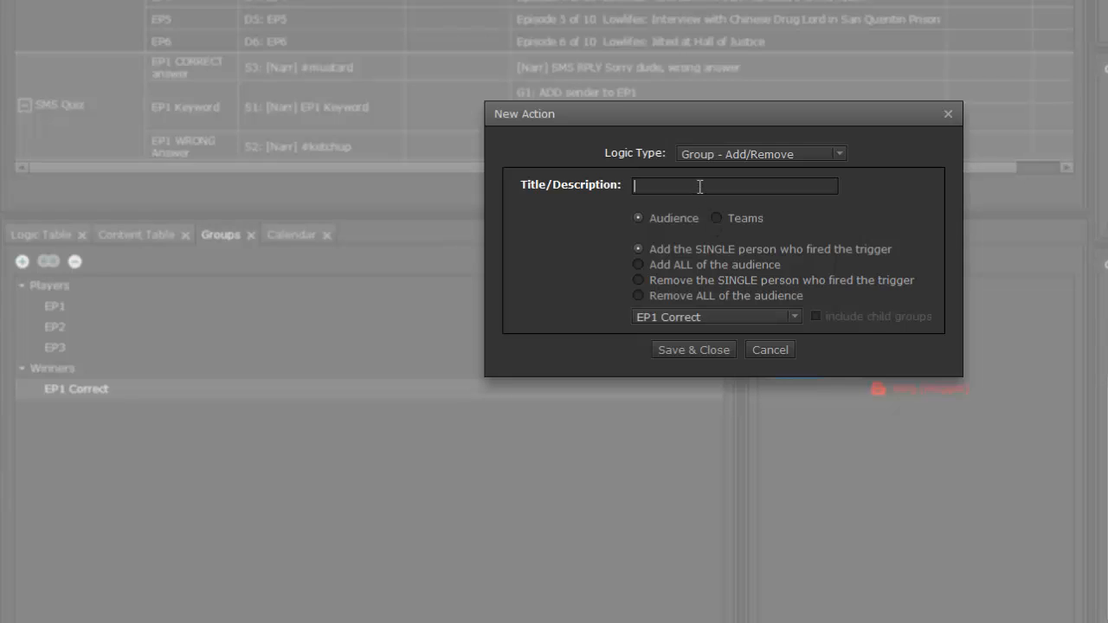
text(ADD EP1 Correct)
click(698, 351)
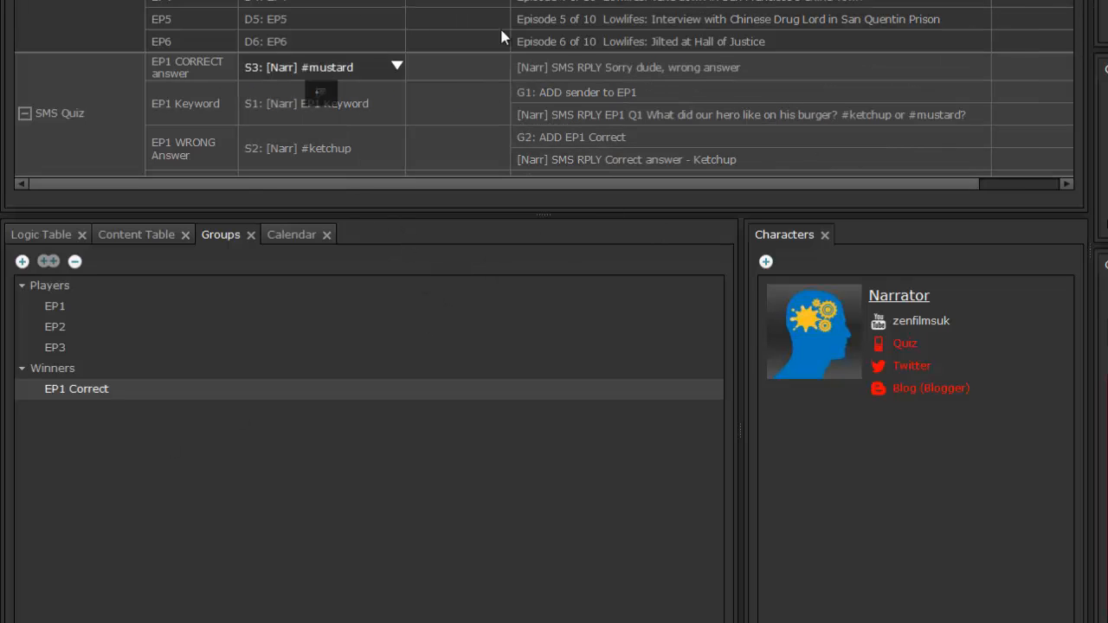
- Extend the #ketchup trigger's match phrase to "#ketchup && !#mustard" and save it
double_click(326, 153)
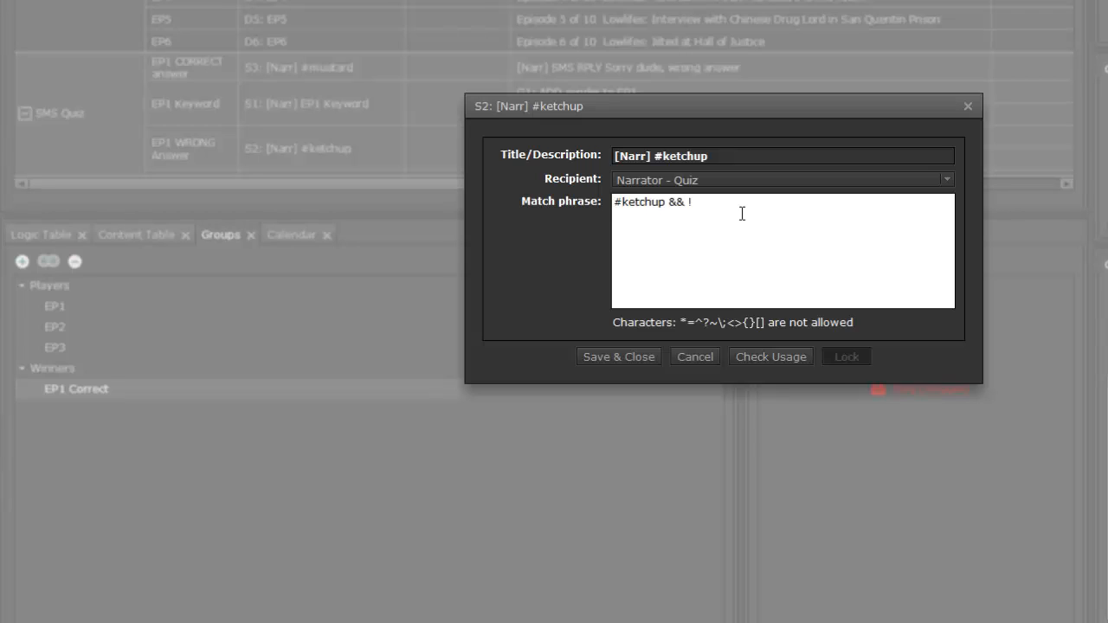
text(&& !#mustard)
click(627, 358)
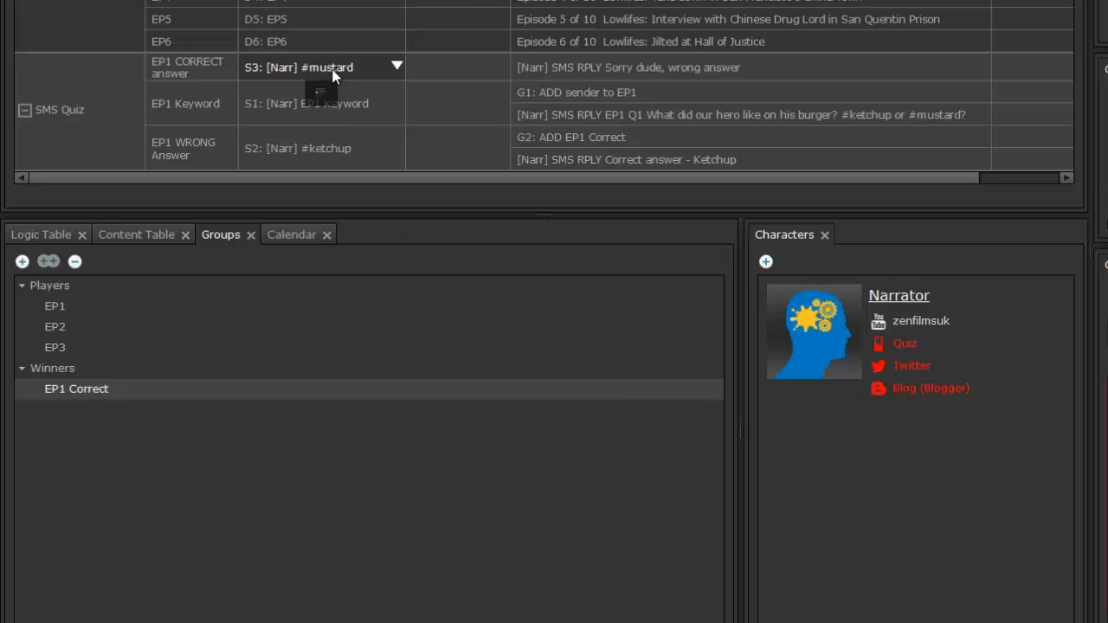
- Extend the #mustard trigger's match phrase to "#mustard && !#ketchup" and save it
double_click(333, 72)
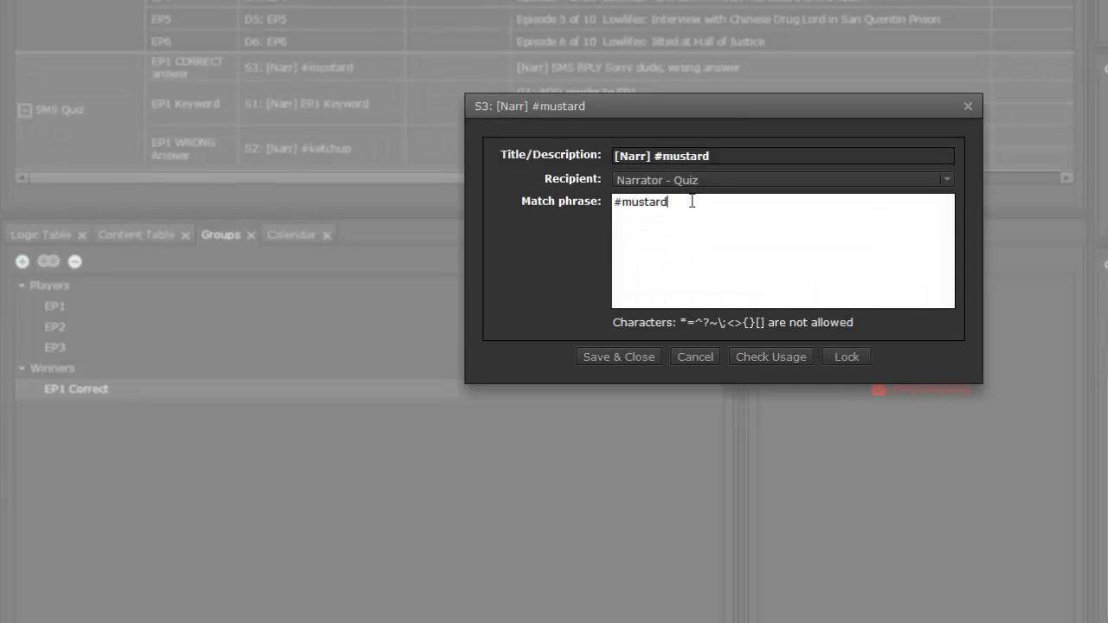
text(&& )
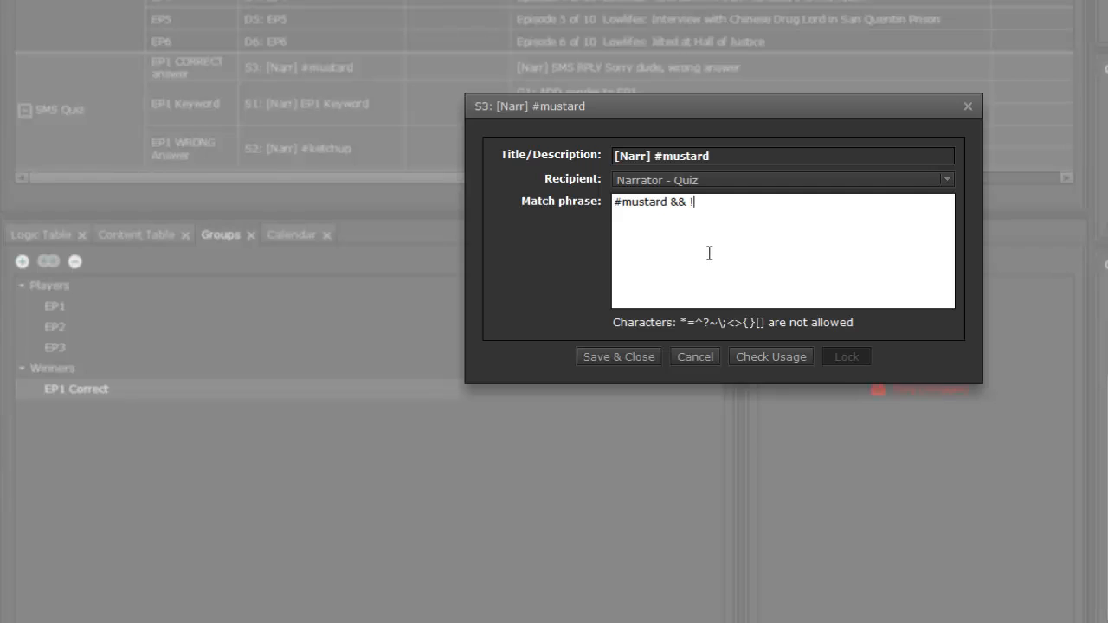
text(!#ketchup)
click(635, 357)
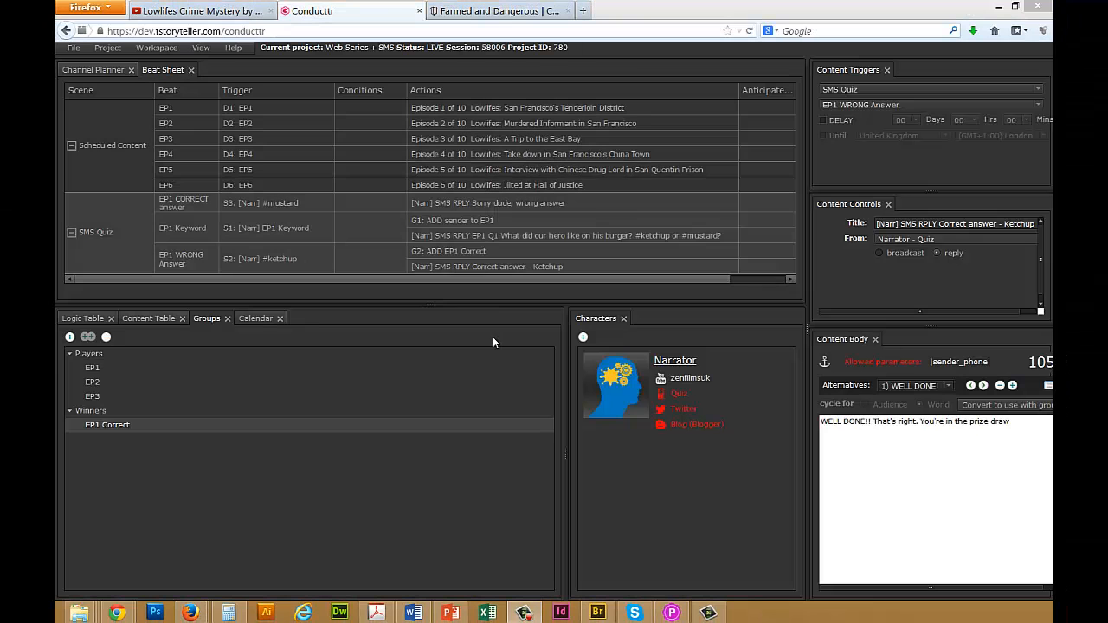
- Review the refreshed Channel Planner schedule and return to the Beat Sheet
click(90, 71)
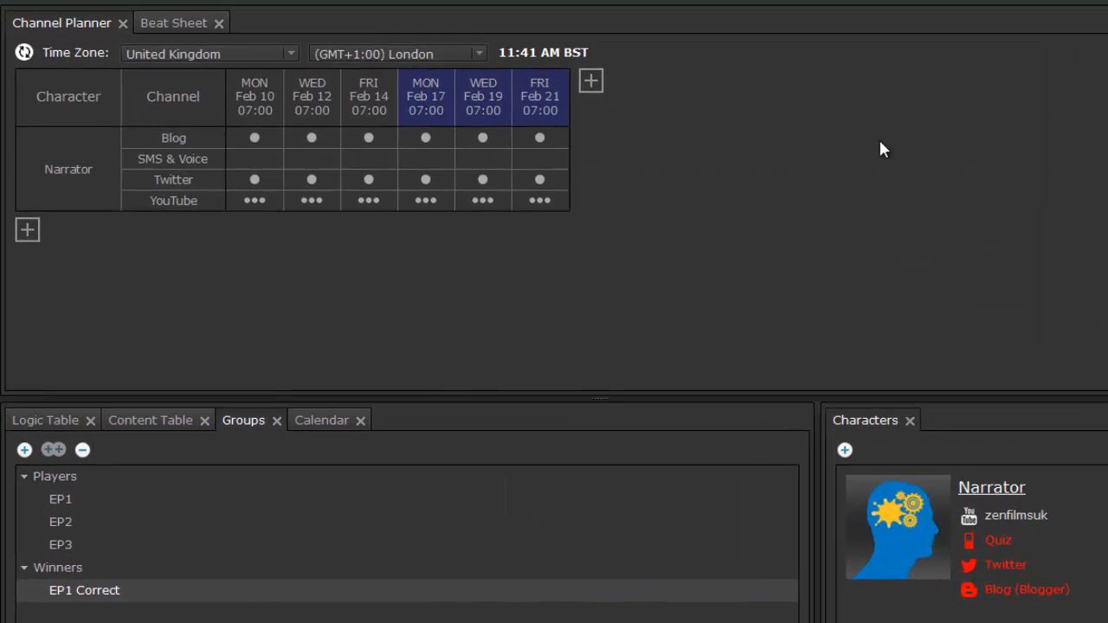
click(26, 50)
click(173, 23)
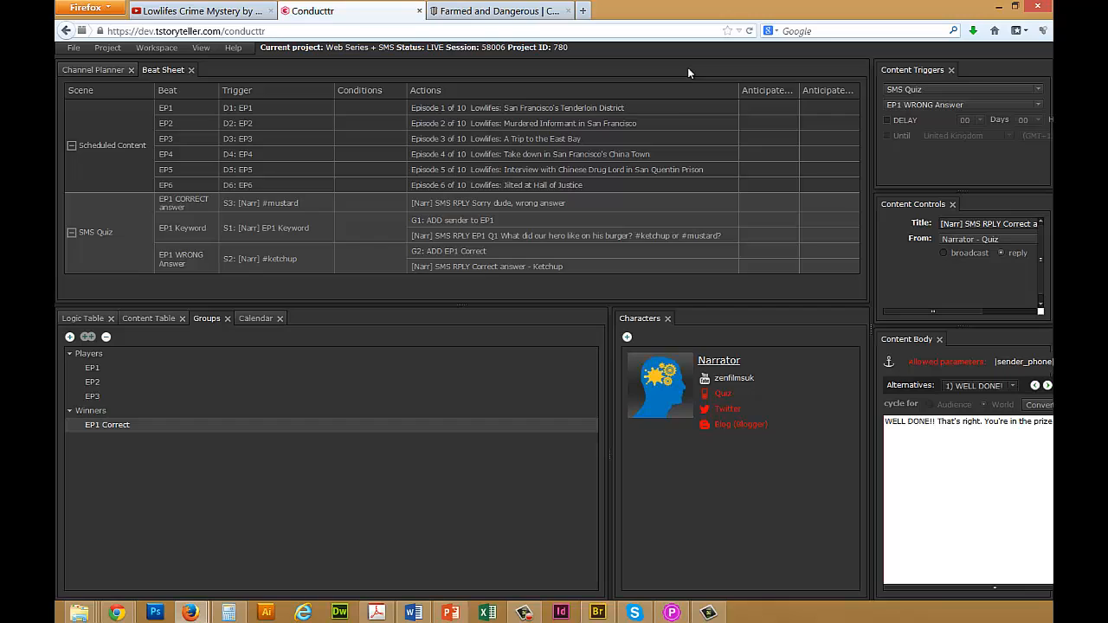
- Maximize the Beat Sheet and set the SMS trigger "S2: [Narr] #ketchup" as an anticipated trigger for the EP1 Q1 question reply
double_click(688, 66)
click(800, 130)
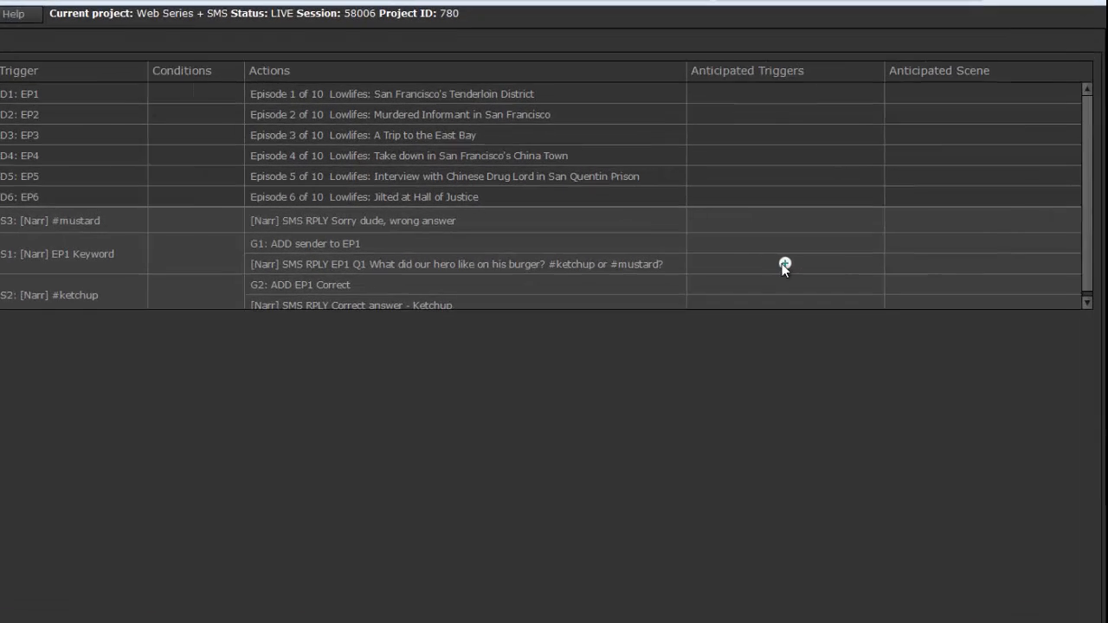
click(812, 235)
mouse_move(782, 339)
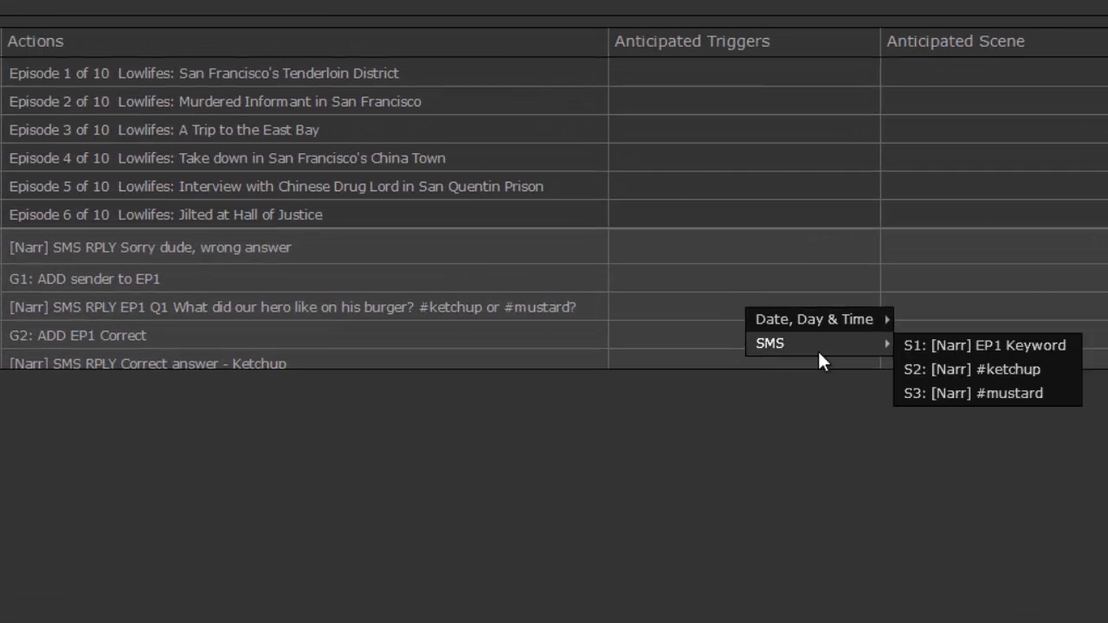
click(1058, 375)
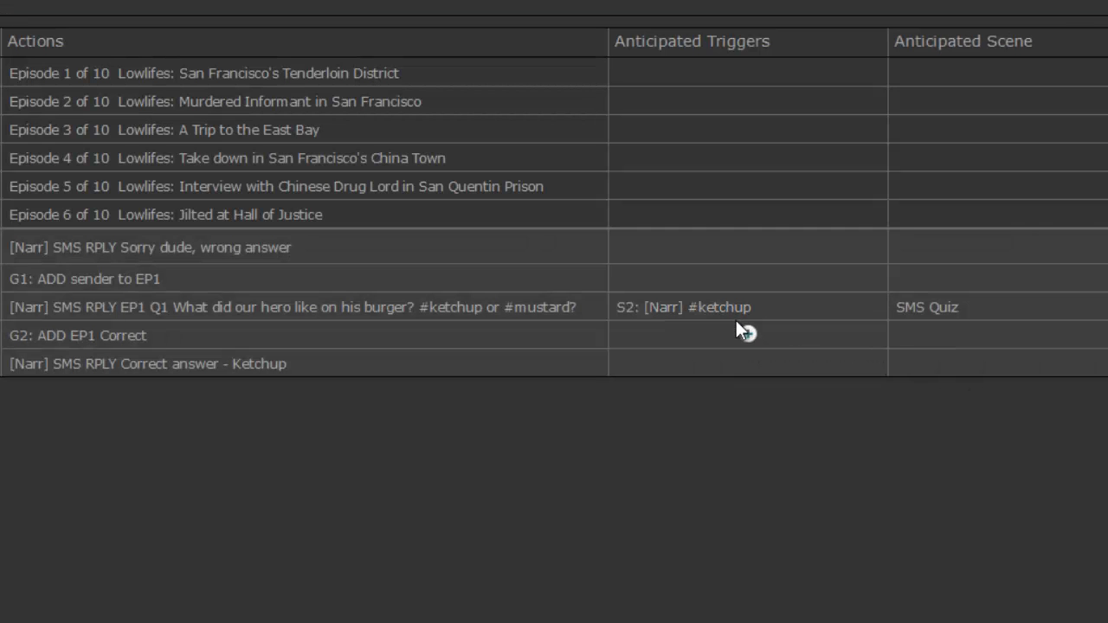
- Add the SMS trigger "S3: [Narr] #mustard" as a second anticipated trigger for the EP1 Q1 question reply
drag(727, 315, 748, 326)
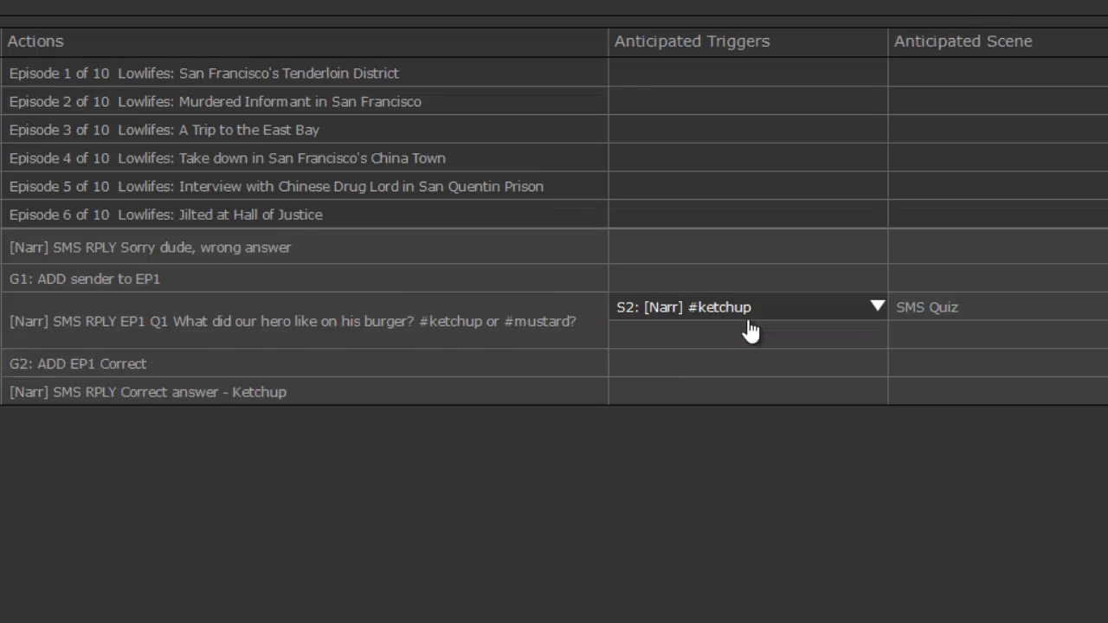
click(747, 338)
mouse_move(781, 372)
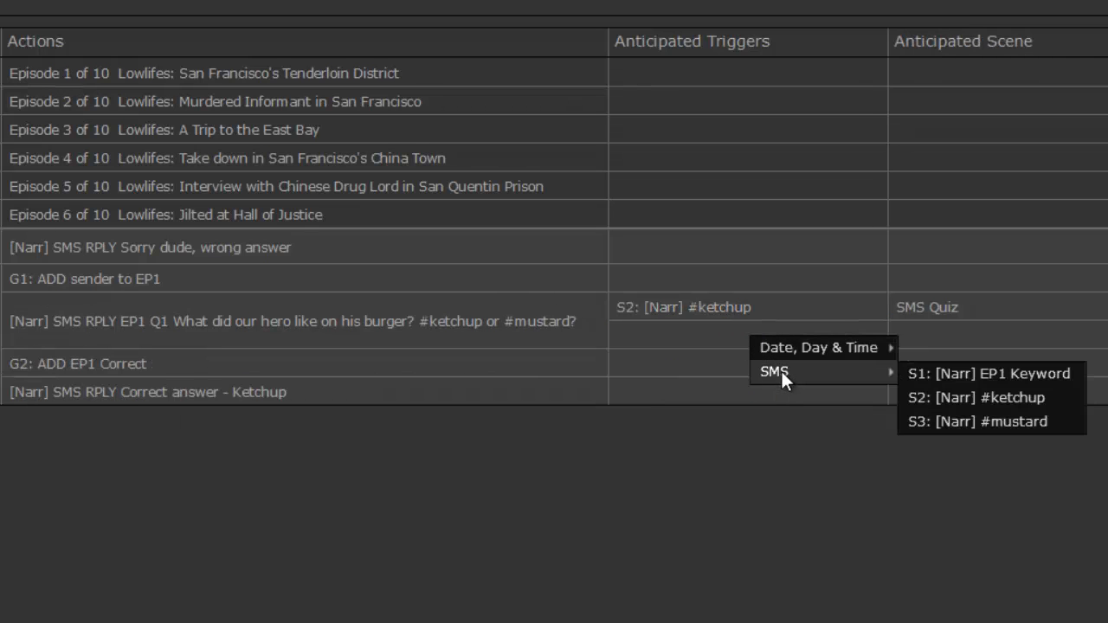
click(952, 421)
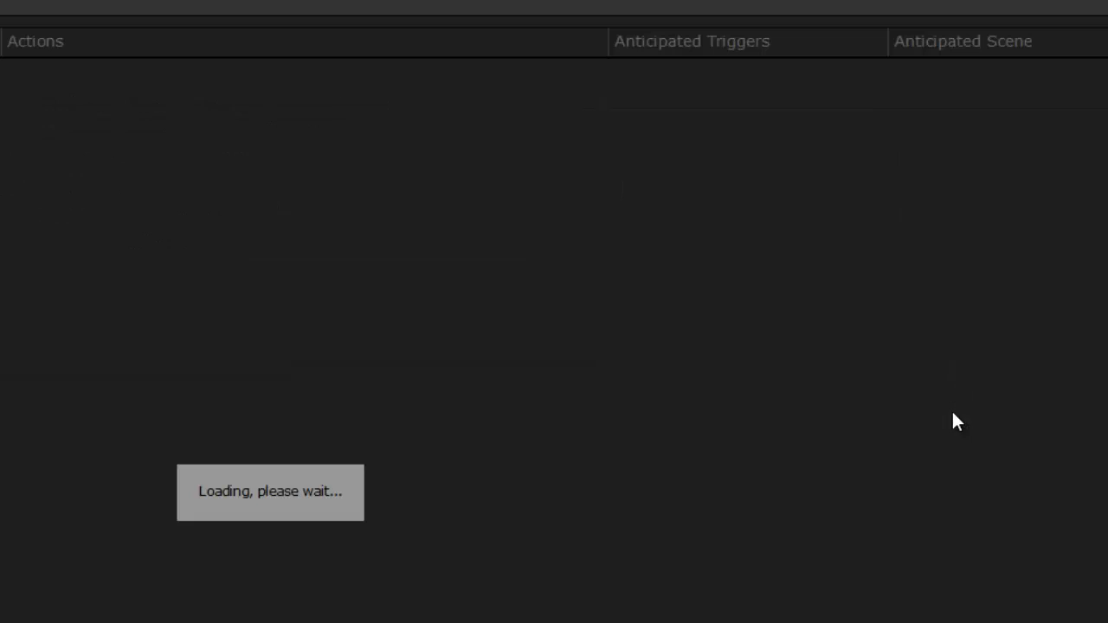
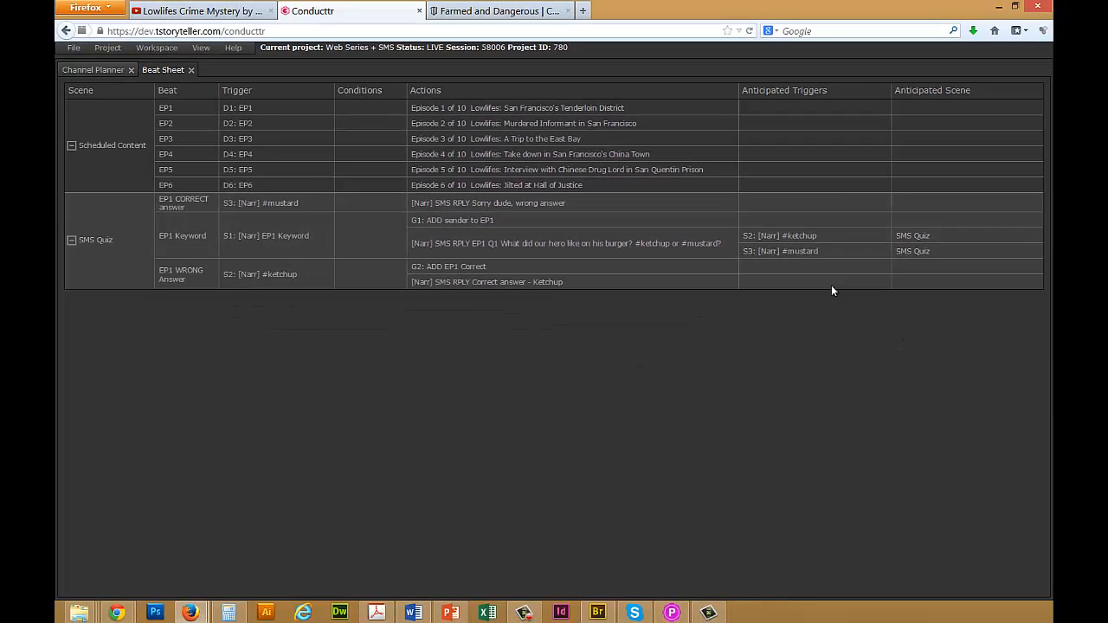
- Rename the SMS Quiz scene to "EP1 SMS Quiz"
click(116, 245)
drag(103, 243, 64, 240)
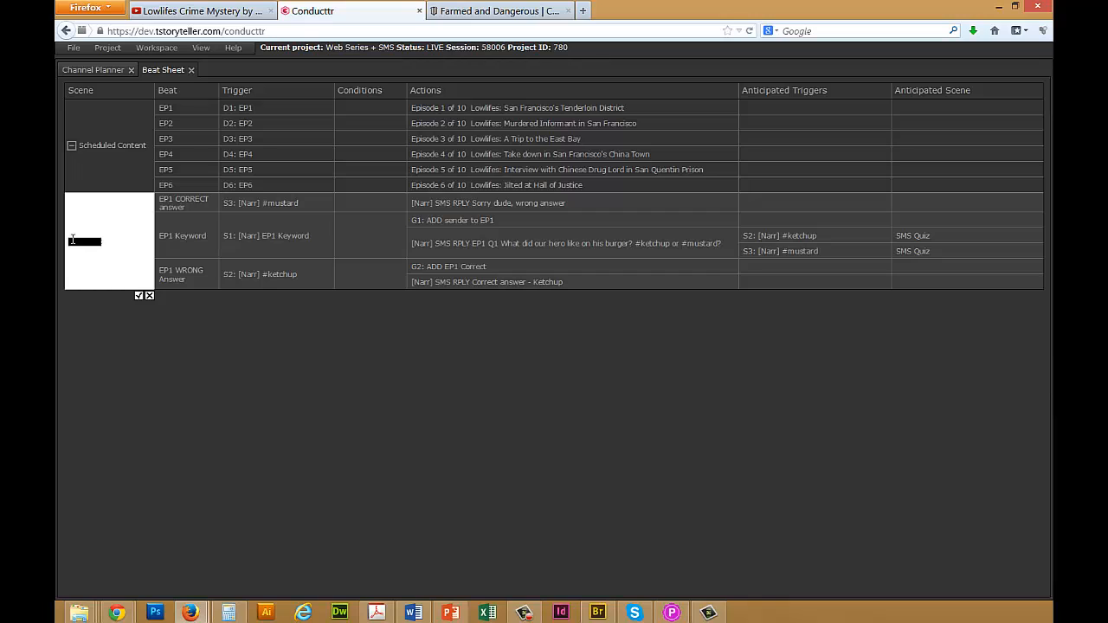
click(73, 241)
text(EP1)
click(139, 296)
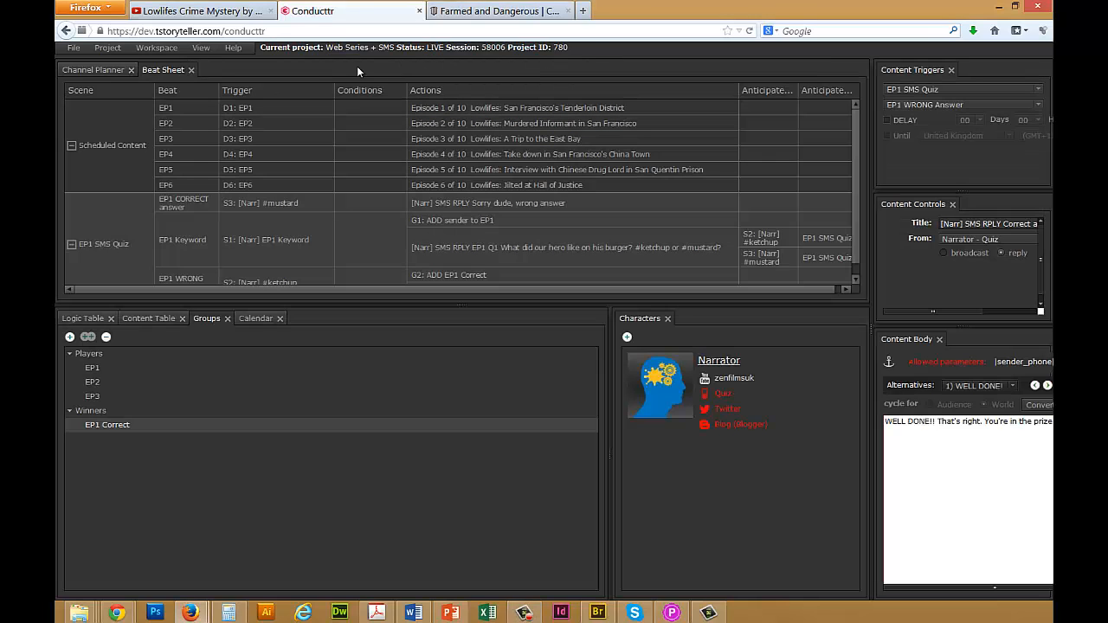
- Add a Narrator Twitter broadcast for the Feb 10 EP1 slot in the Channel Planner, titled "[Narr] TWEET BRDCST"
click(94, 69)
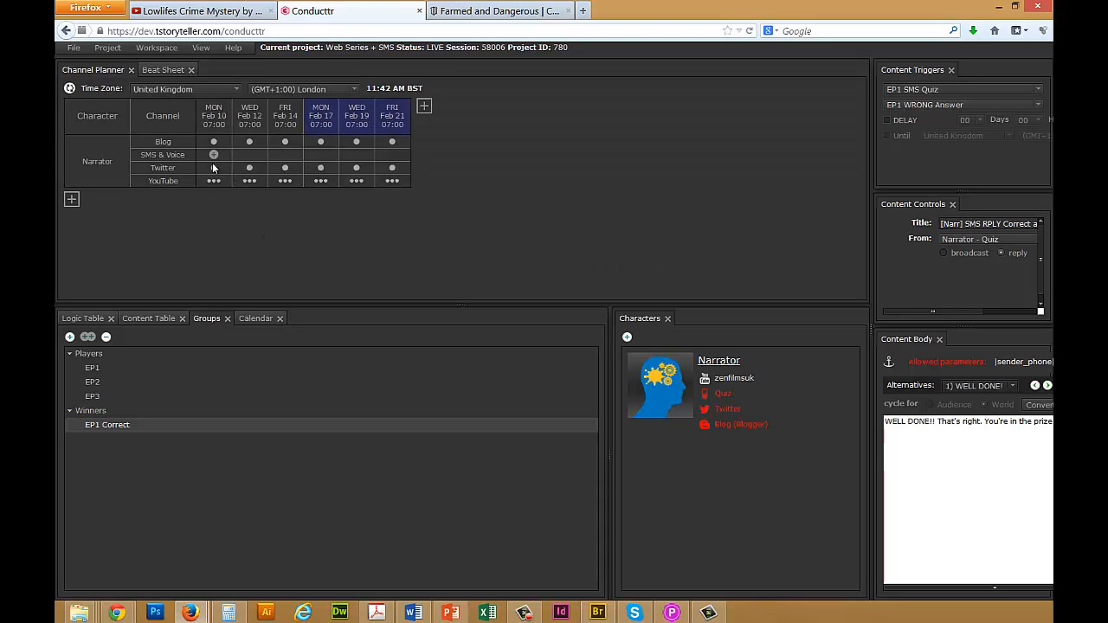
click(214, 169)
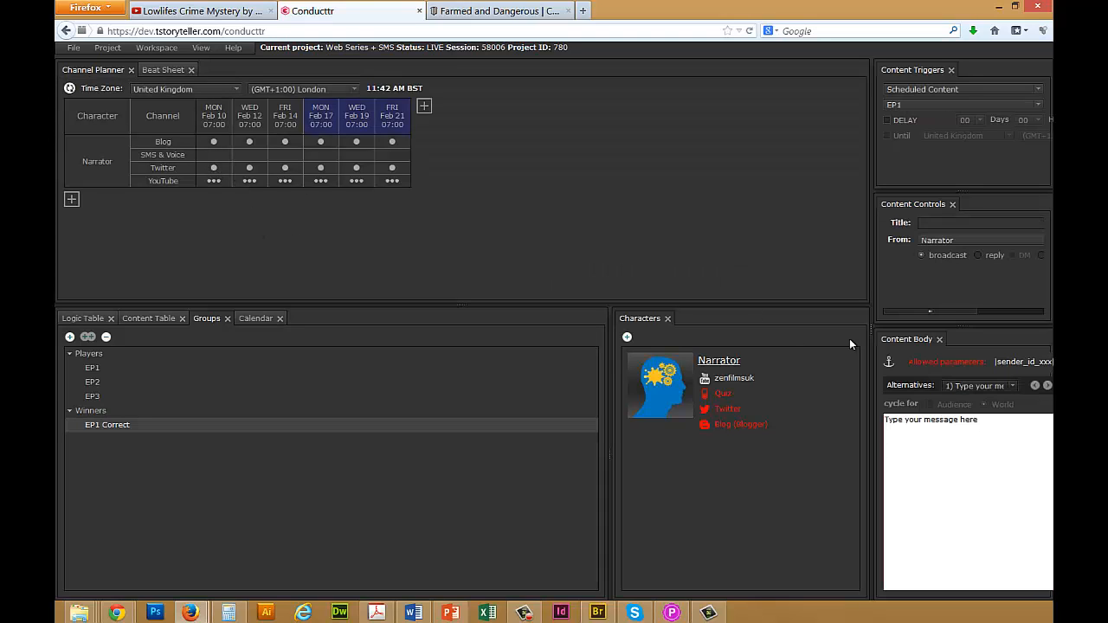
drag(876, 304, 769, 305)
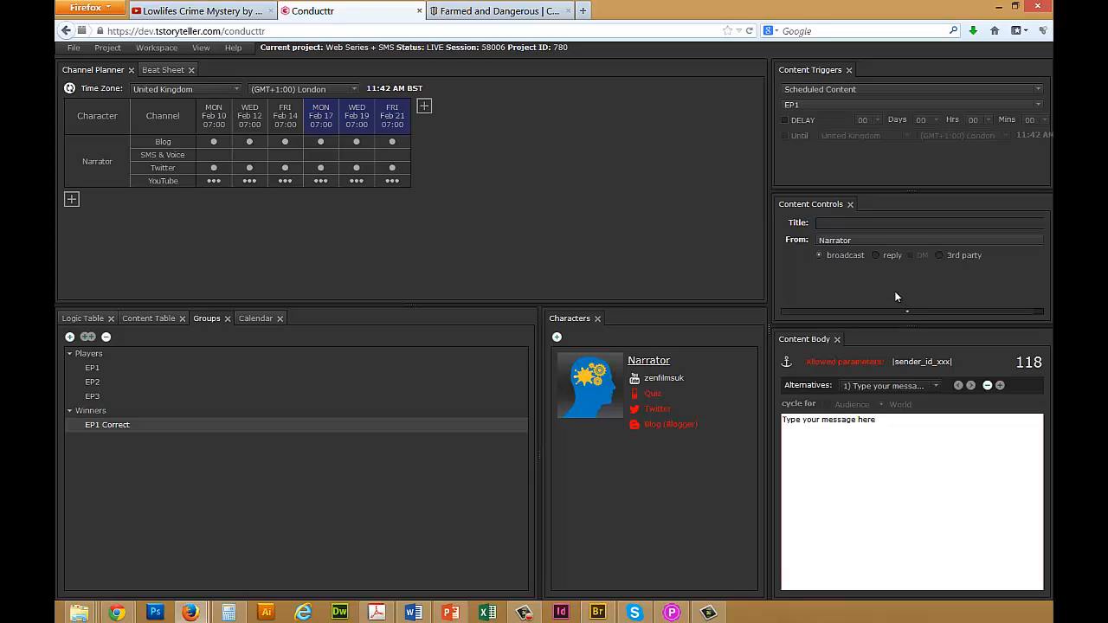
click(842, 223)
text([Narr] TWEET BRDCST)
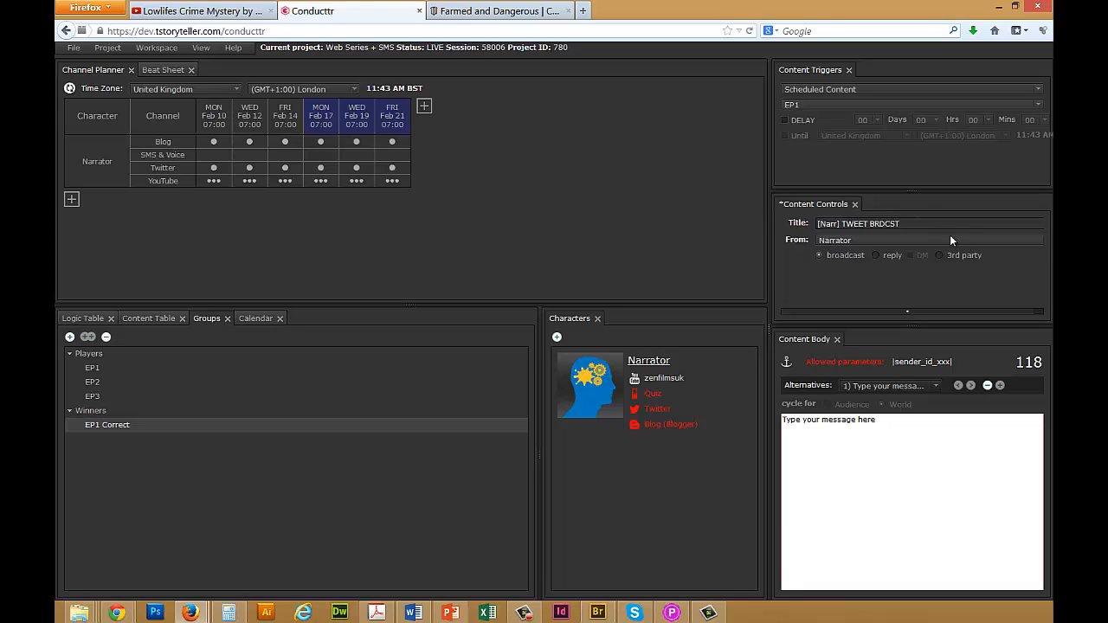
- Replace the tweet's placeholder message with "Yeah Episode 1 is now Live!!"
drag(905, 420, 776, 421)
text(Y)
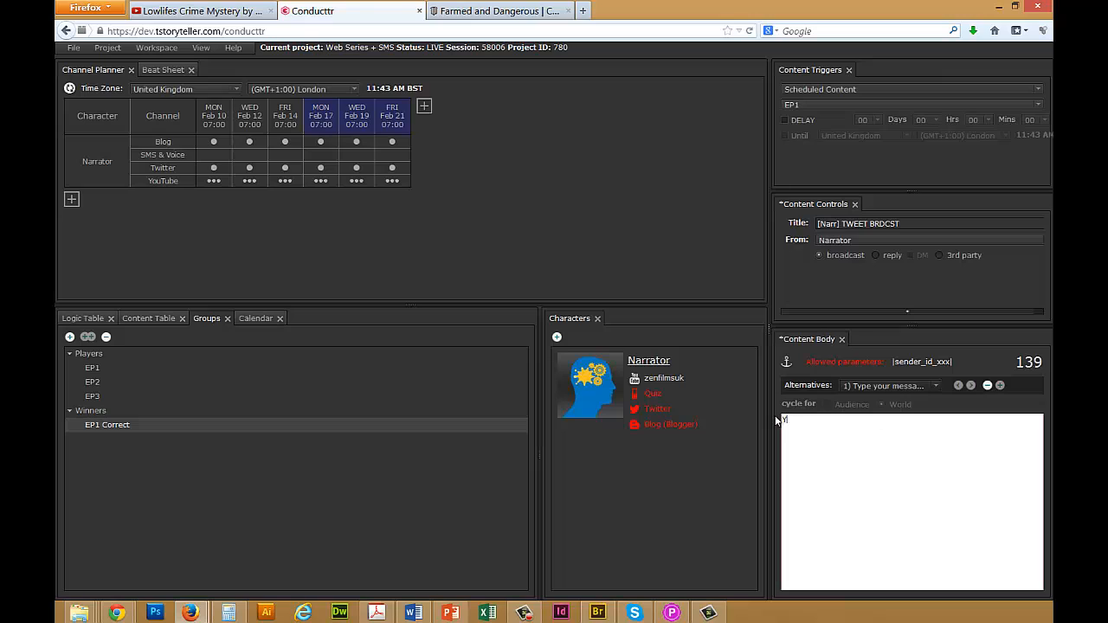
text(eah Episode 1 is now Live!!)
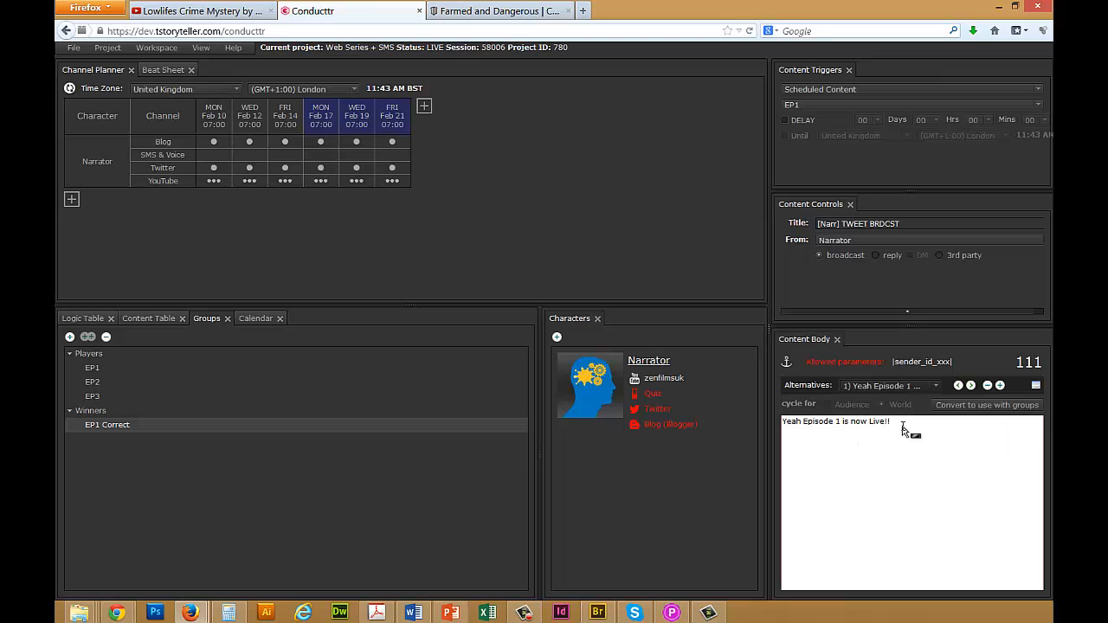
- Generate a short URL for the Episode 1 video in the Content Table and set it to always use the short URL
click(149, 319)
click(217, 386)
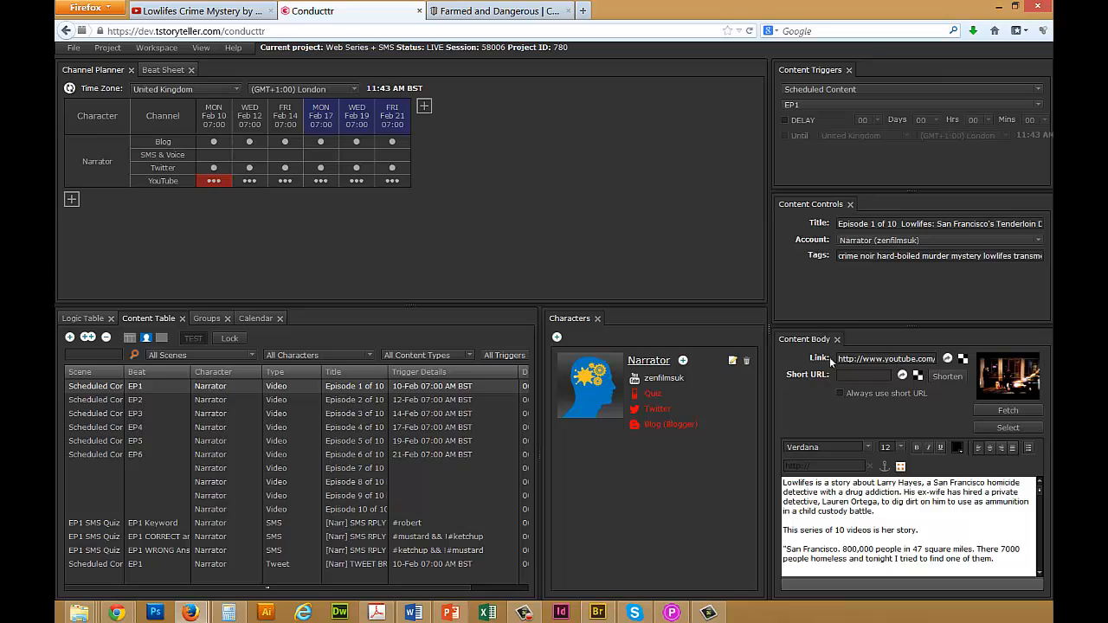
click(940, 377)
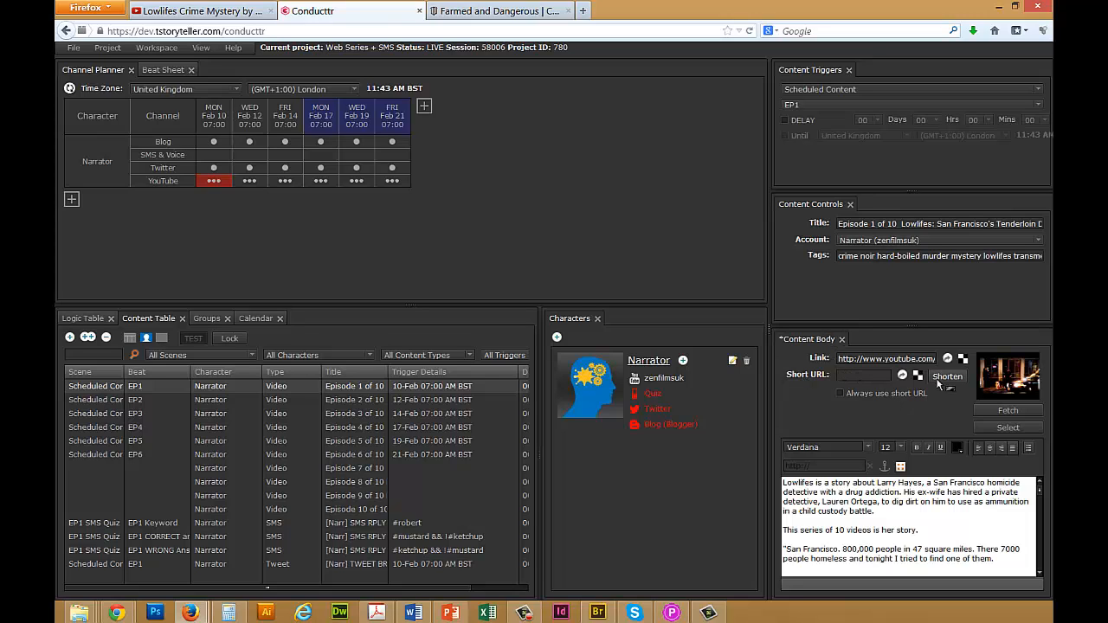
click(868, 395)
- View the large QR code for the Episode 1 video's short URL and close it
click(943, 384)
click(931, 422)
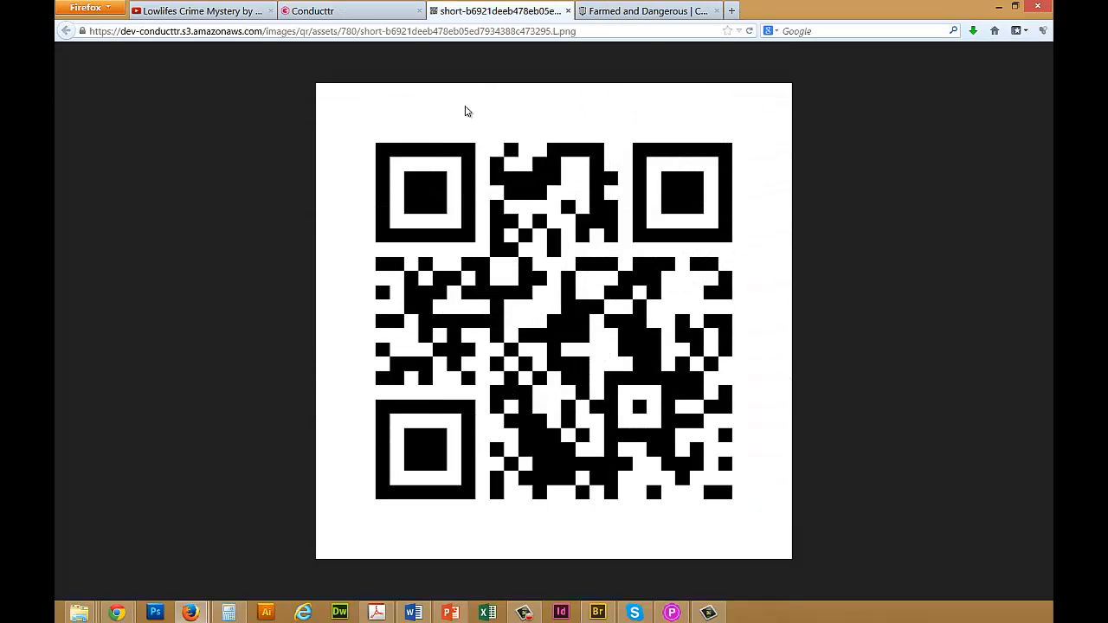
click(568, 10)
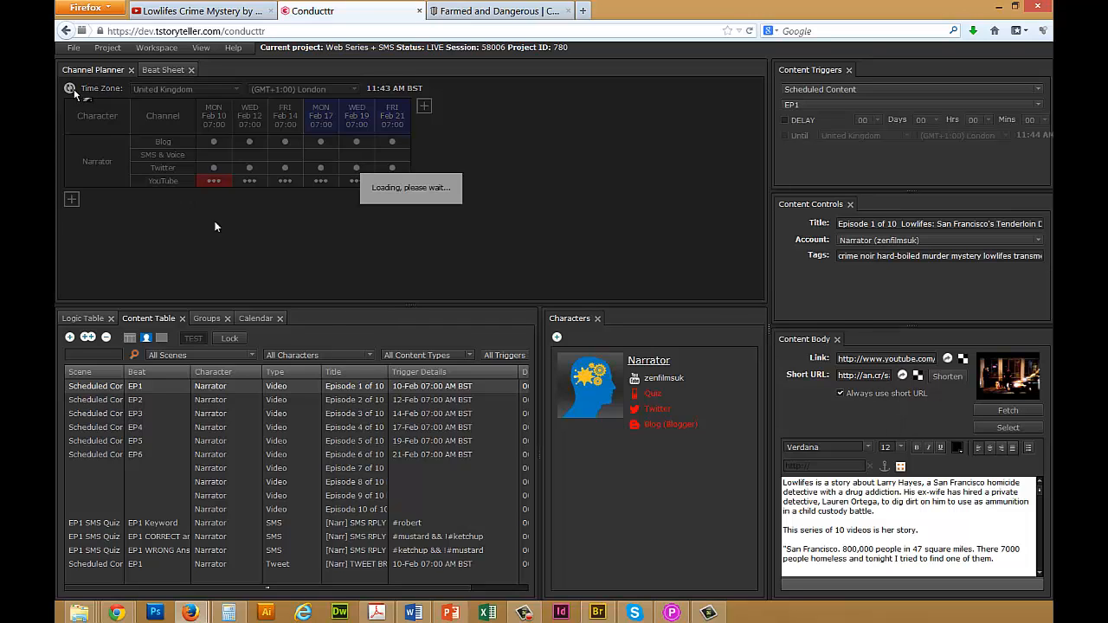
- Reopen the Feb 10 tweet and insert a link to the video "Episode 1 of 10 Lowlifes: San Francisco's Tenderloin District" in its message
click(225, 170)
mouse_move(230, 184)
click(345, 191)
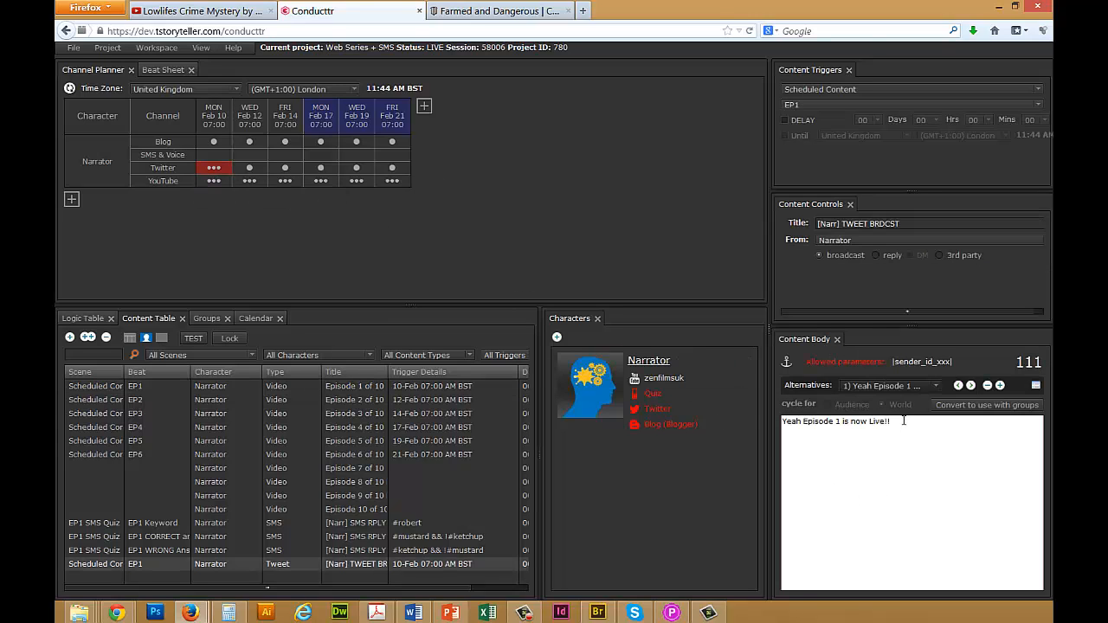
click(787, 366)
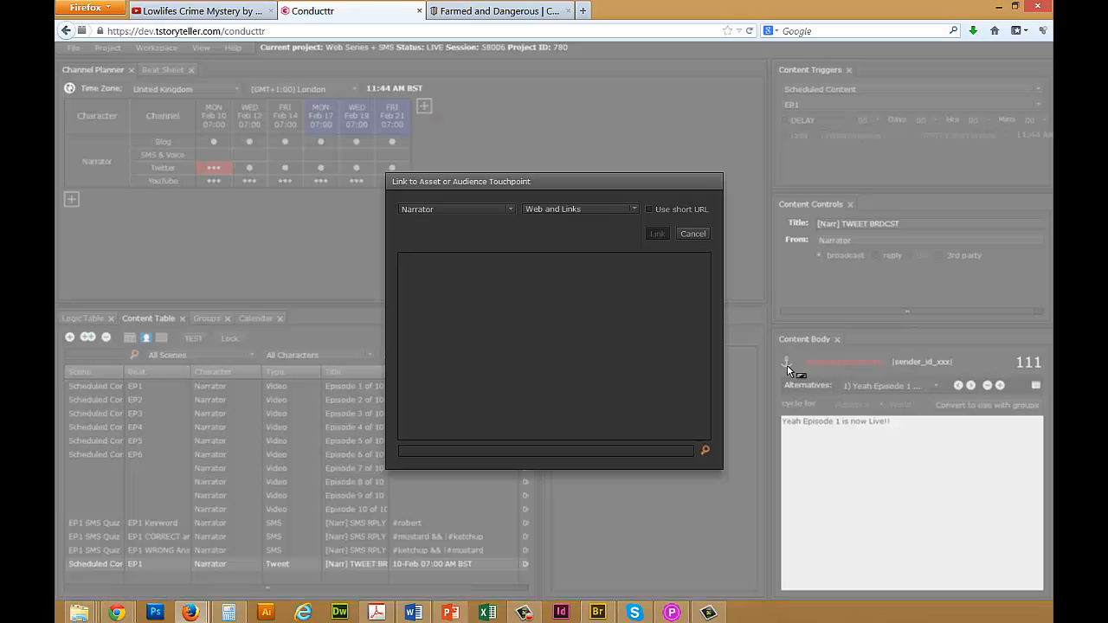
click(550, 209)
click(567, 260)
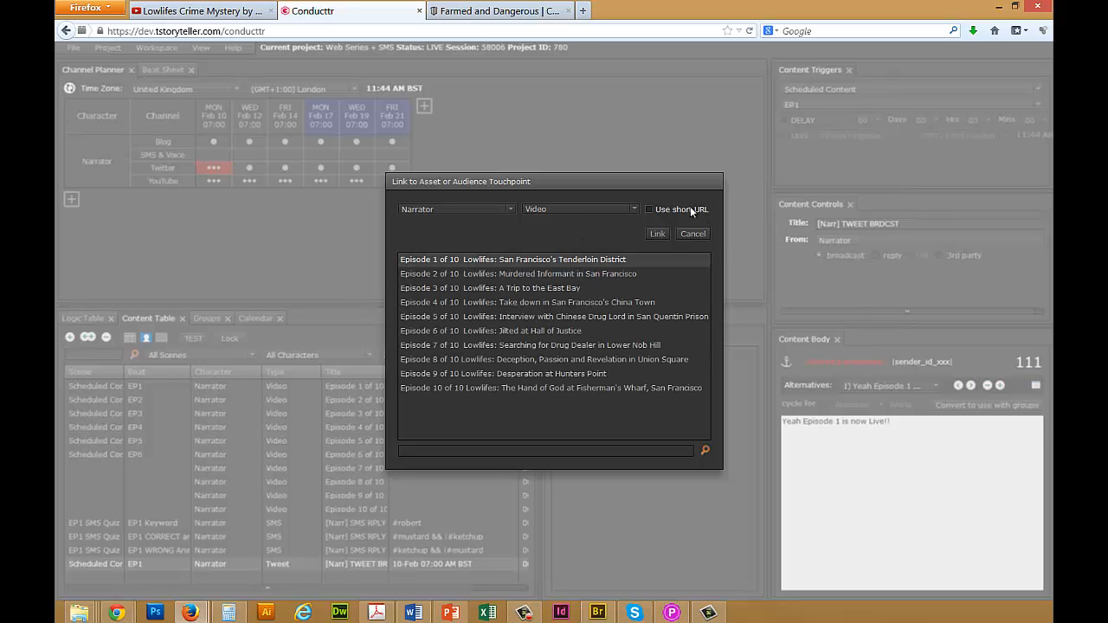
click(656, 234)
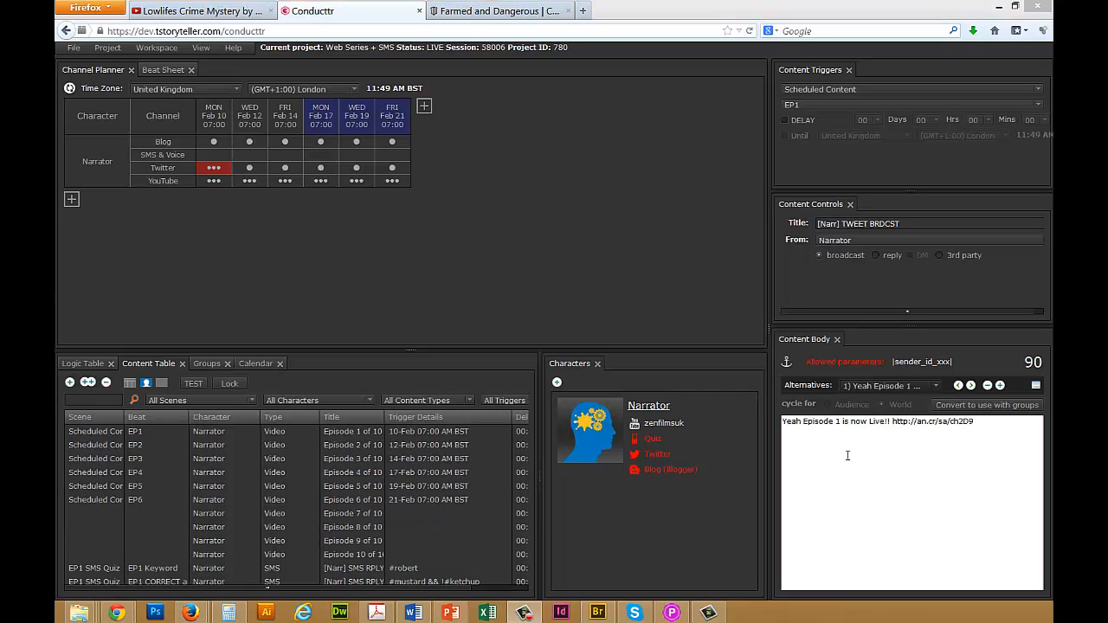
- Add a Narrator blog post for the Feb 10 EP1 slot, titled "BLOG We're Live" with the subject "WE ARE LIVE!!"
click(213, 142)
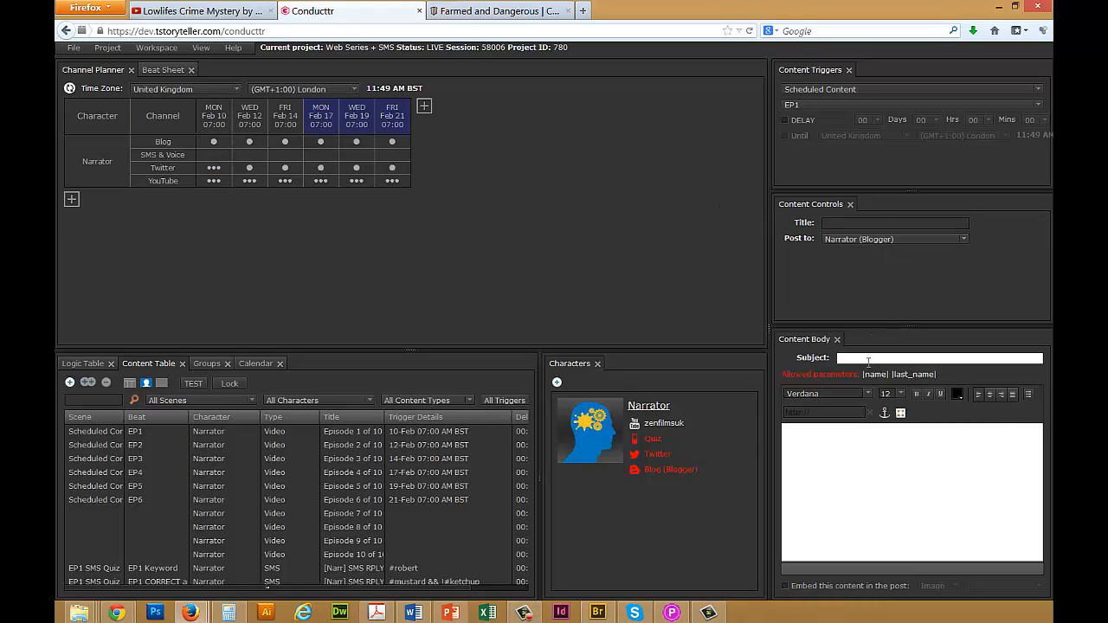
click(842, 222)
text(BLOG We're Live)
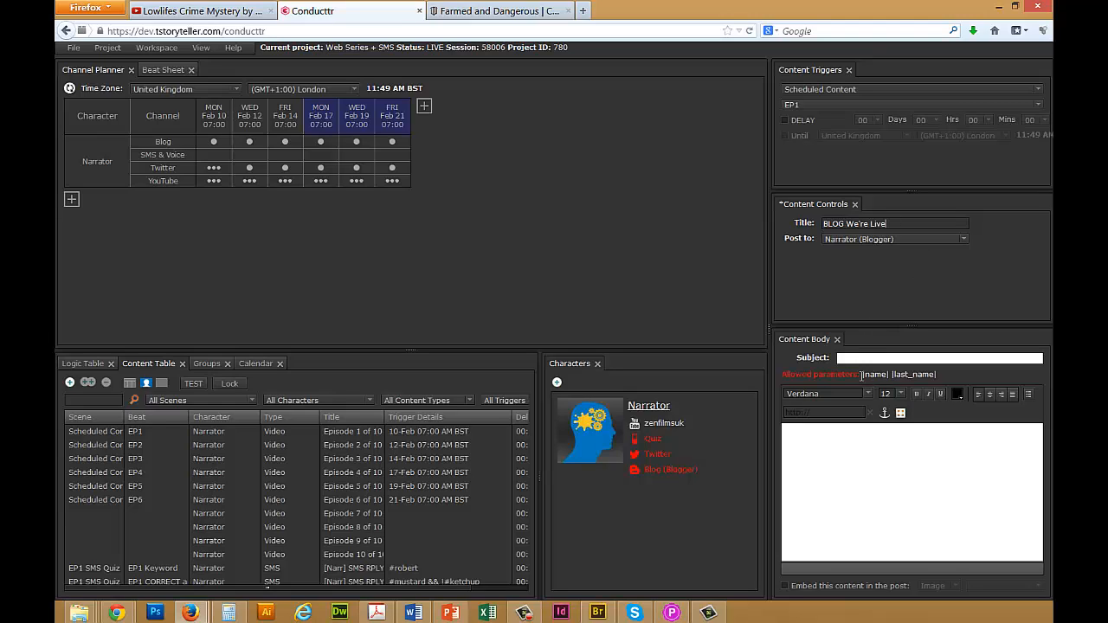
text(WE ARE LIVE!!)
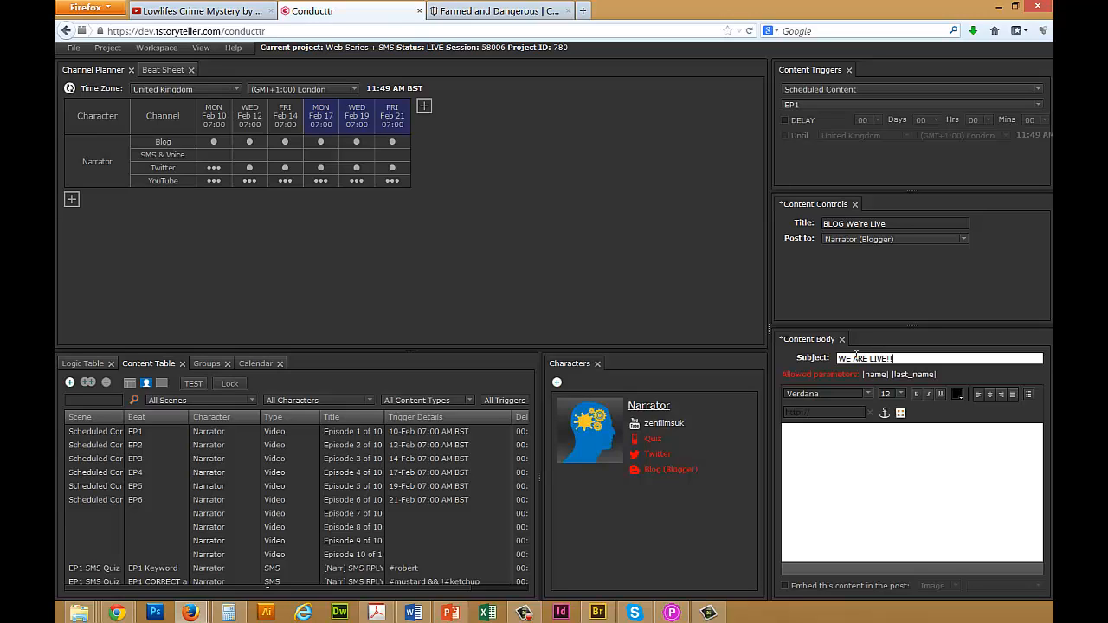
- Write the blog post's body as "Hey everyone, Episode 1 just went live!"
text(Hey everyone)
text(, th)
text(e)
key(BackSpace)
key(BackSpace)
key(BackSpace)
text(Episode 1 Just)
key(BackSpace)
key(BackSpace)
key(BackSpace)
text(just went live12)
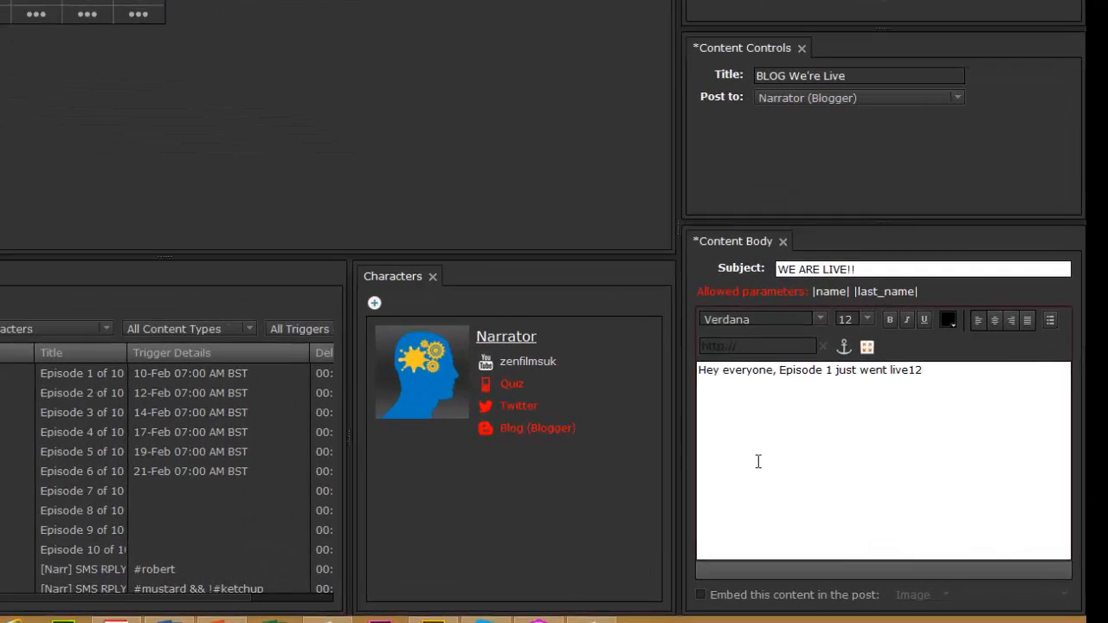
key(BackSpace)
key(BackSpace)
key(BackSpace)
text(e)
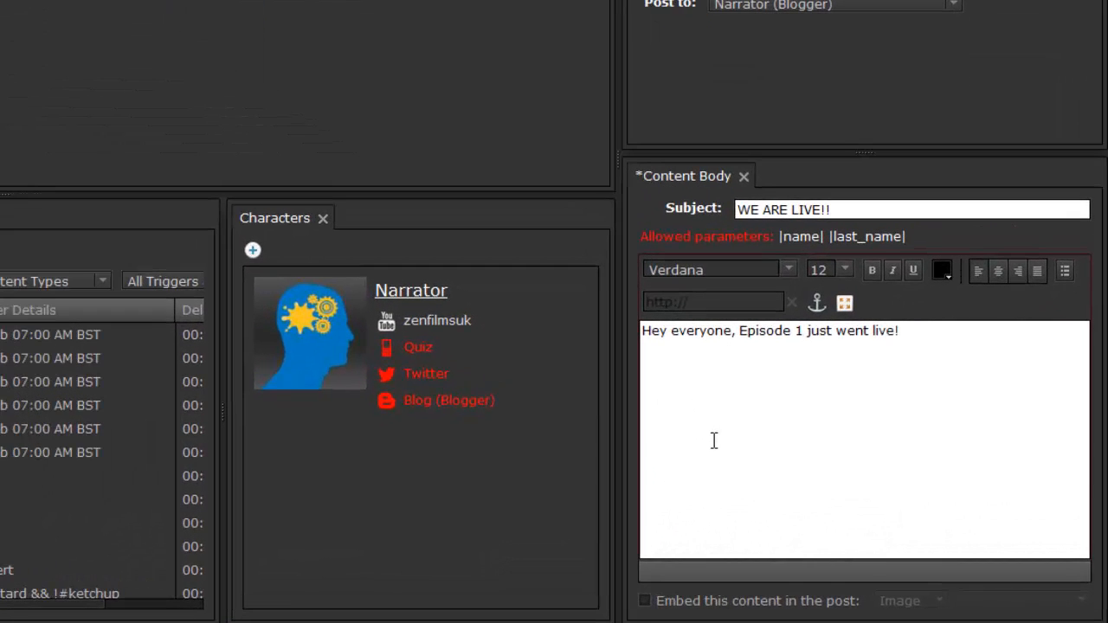
- Embed the Episode 1 of 10 video in the blog post and save the post
click(759, 603)
click(892, 601)
click(898, 578)
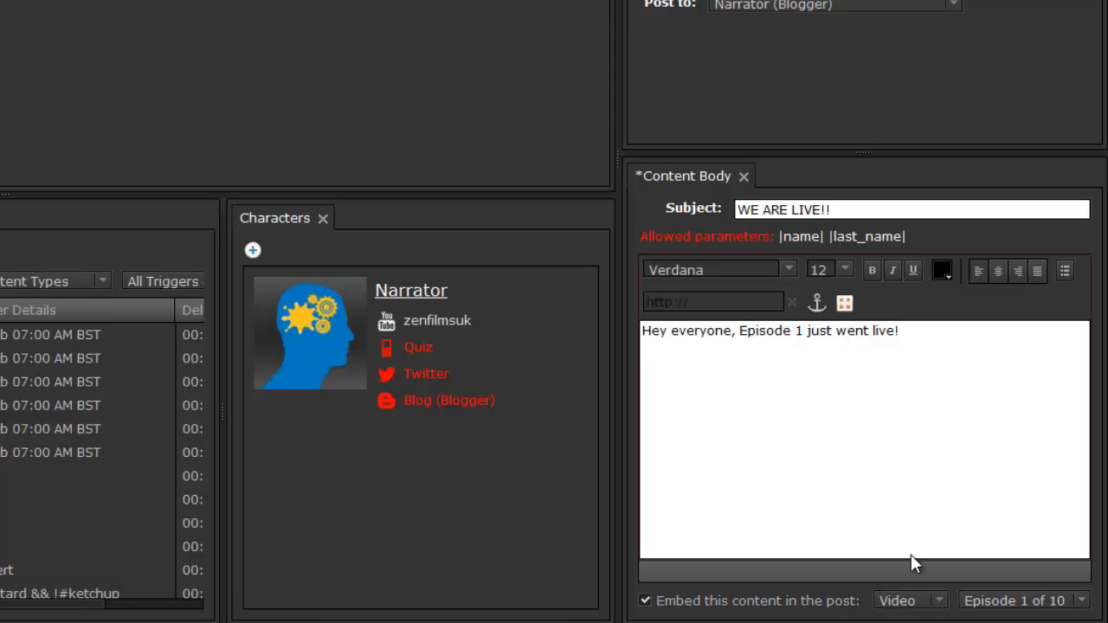
click(1055, 600)
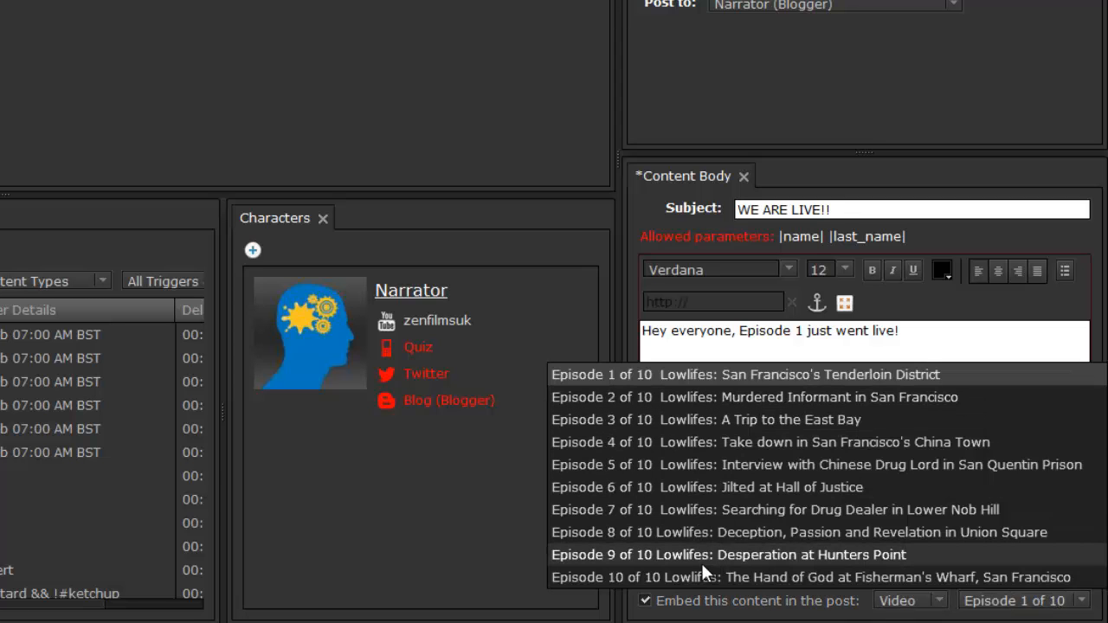
click(632, 377)
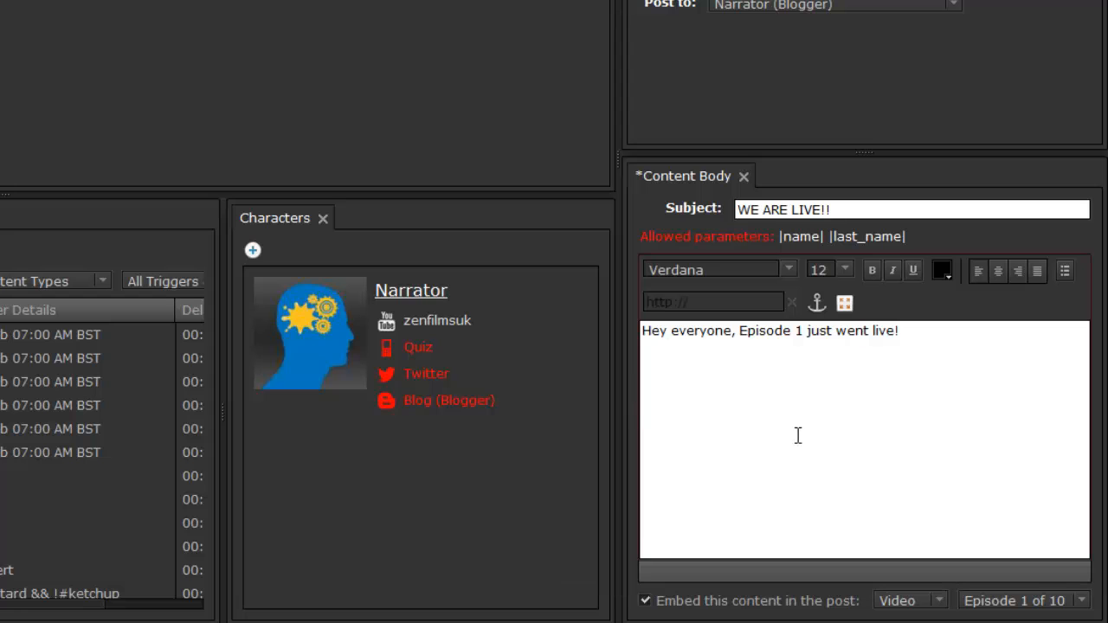
key(ctrl+s)
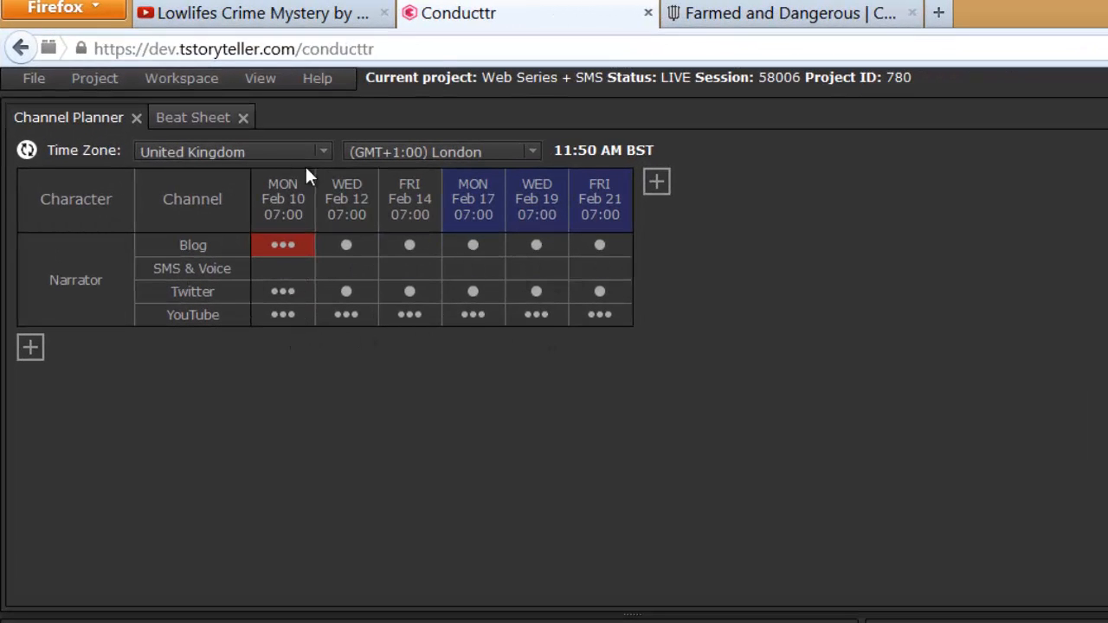
- Prefix the Episode 1 video's title with "[Narr] VIDEO" from the Beat Sheet
click(187, 113)
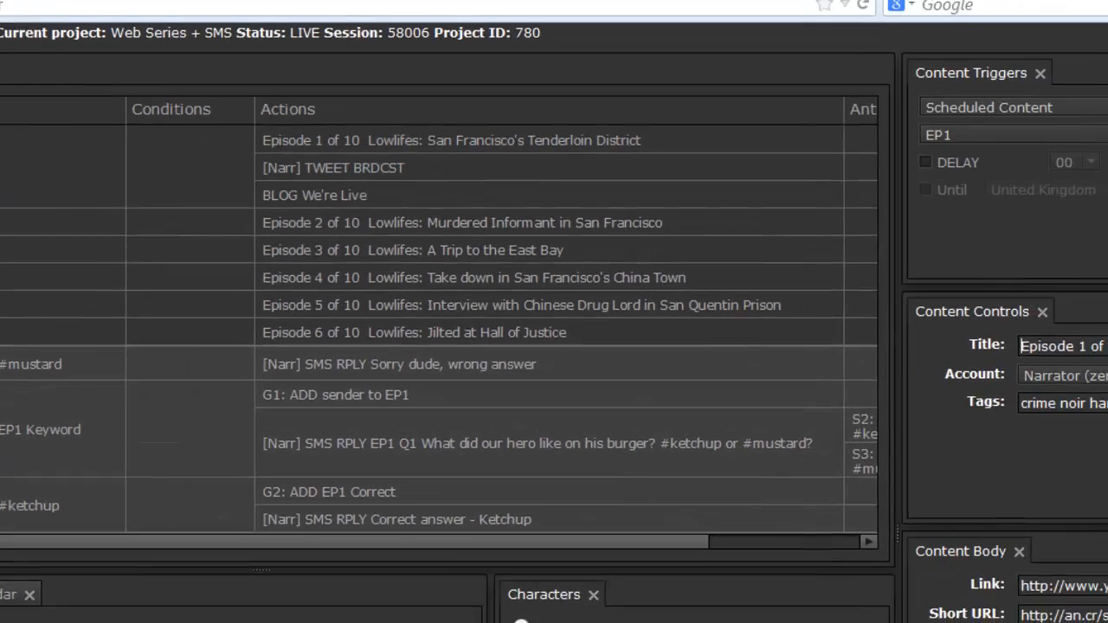
text([Narr] VID)
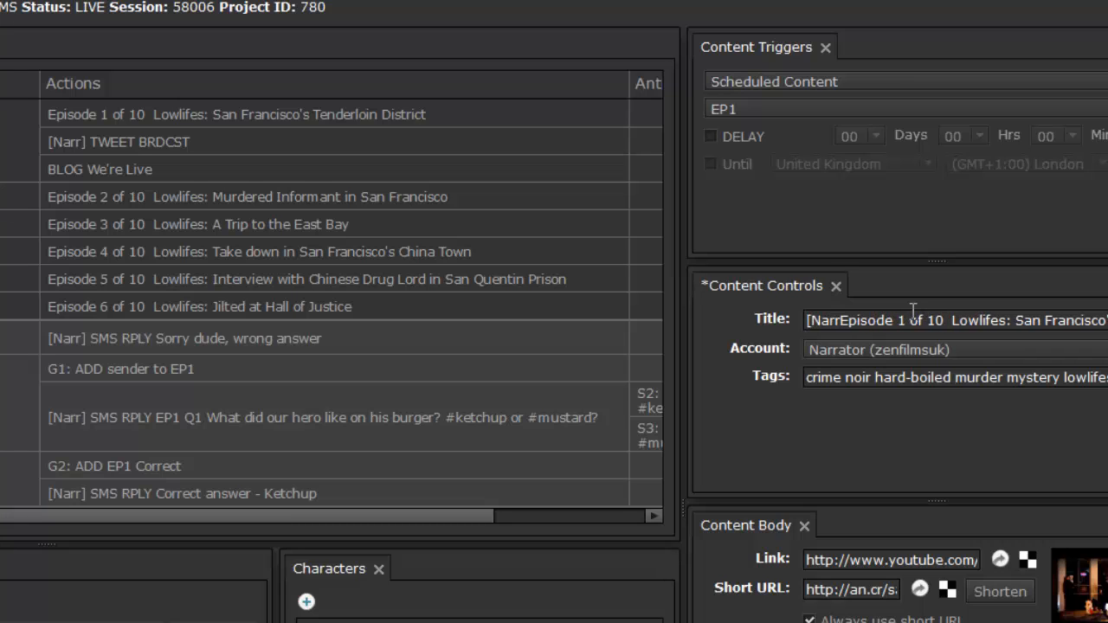
text(EO)
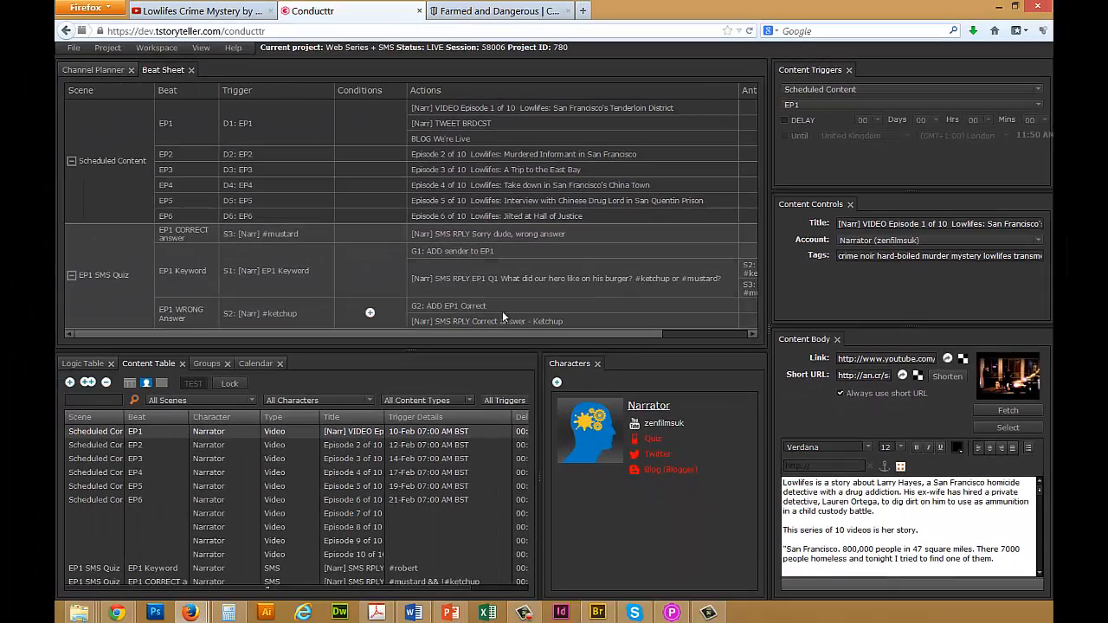
- Collapse the Scheduled Content scene and widen the Anticipated Triggers column to review the EP1 SMS Quiz beats
click(72, 164)
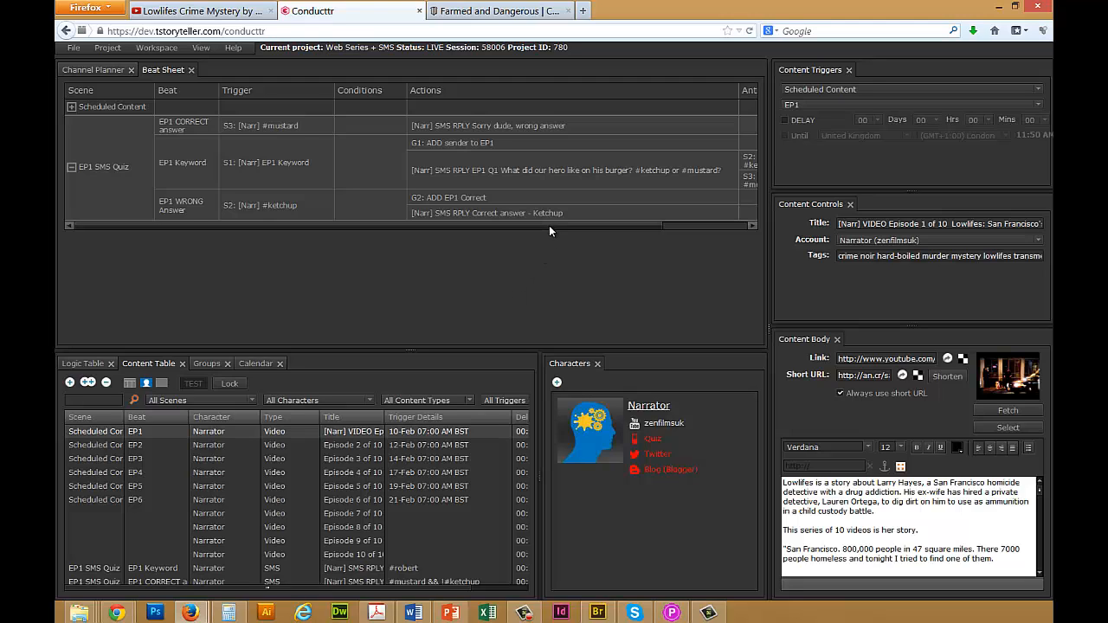
drag(549, 225, 659, 227)
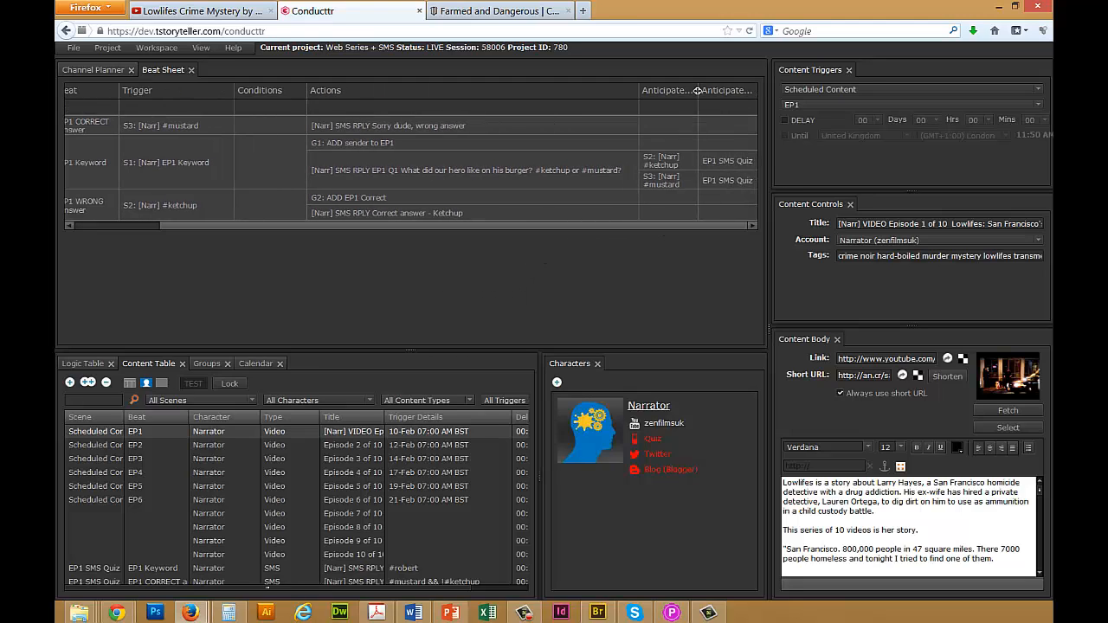
drag(698, 90, 732, 90)
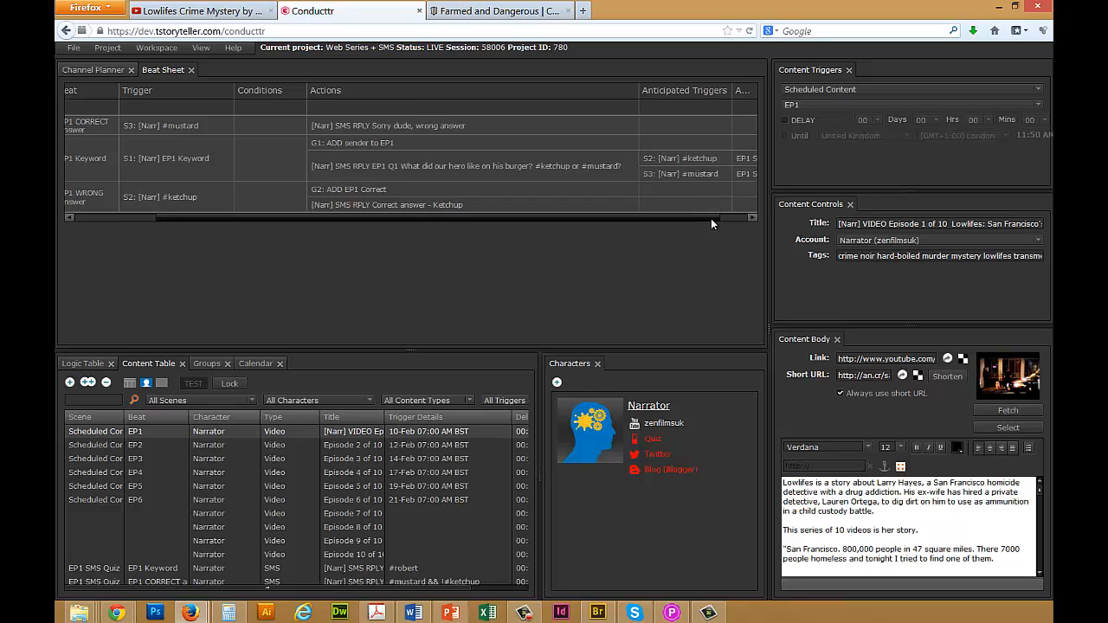
drag(711, 219, 576, 232)
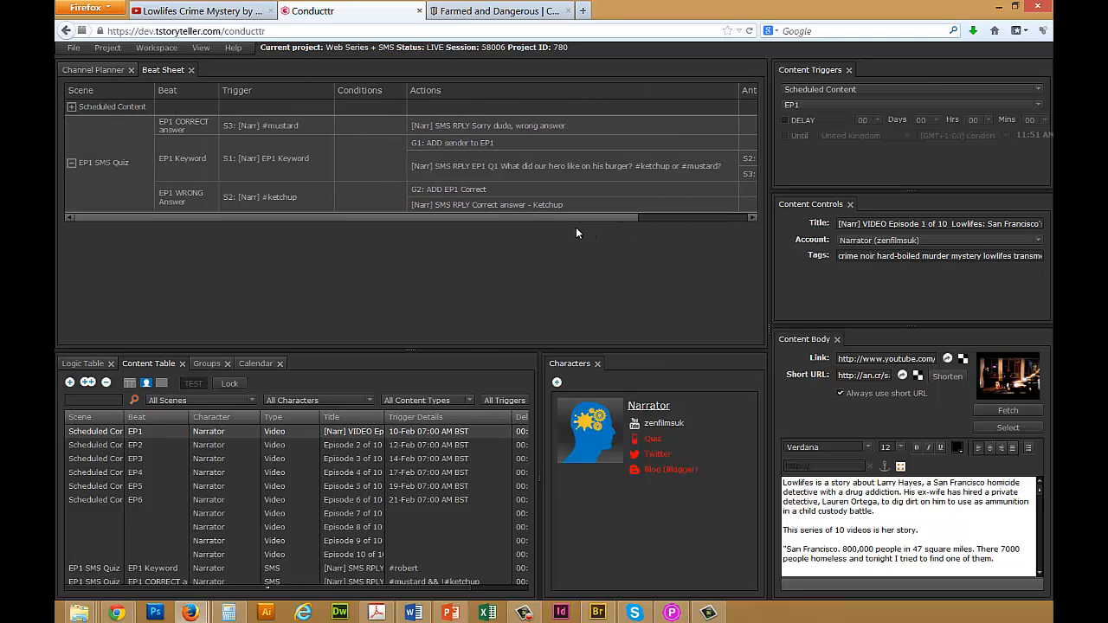
click(503, 139)
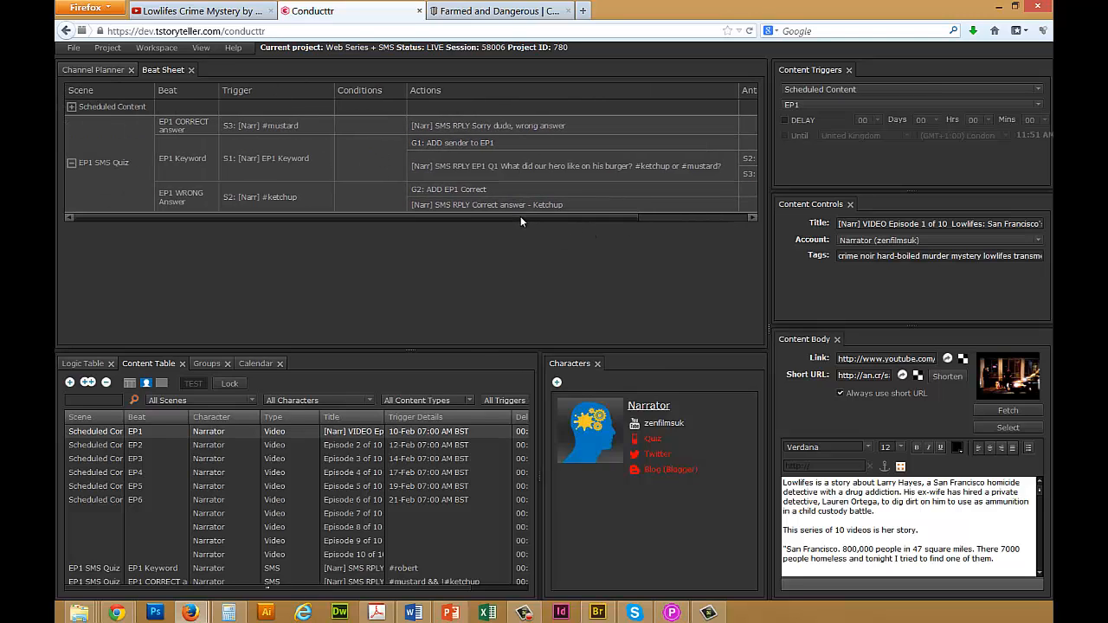
mouse_move(520, 215)
mouse_down()
mouse_move(591, 218)
mouse_move(505, 231)
mouse_up()
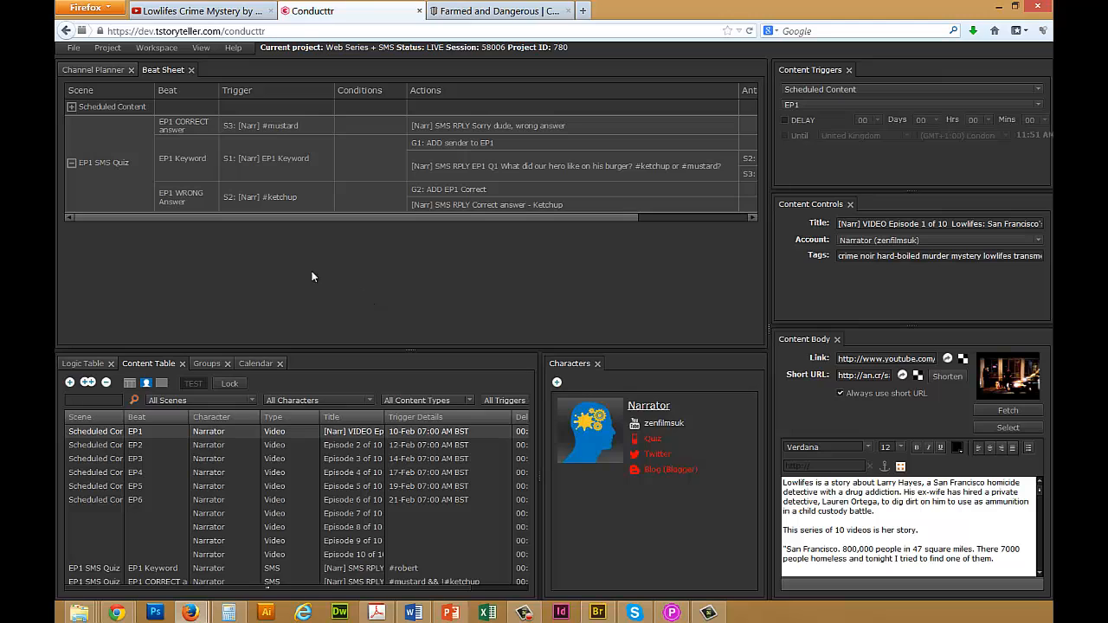
- Show the Attributes view and dock it alongside Characters
click(205, 49)
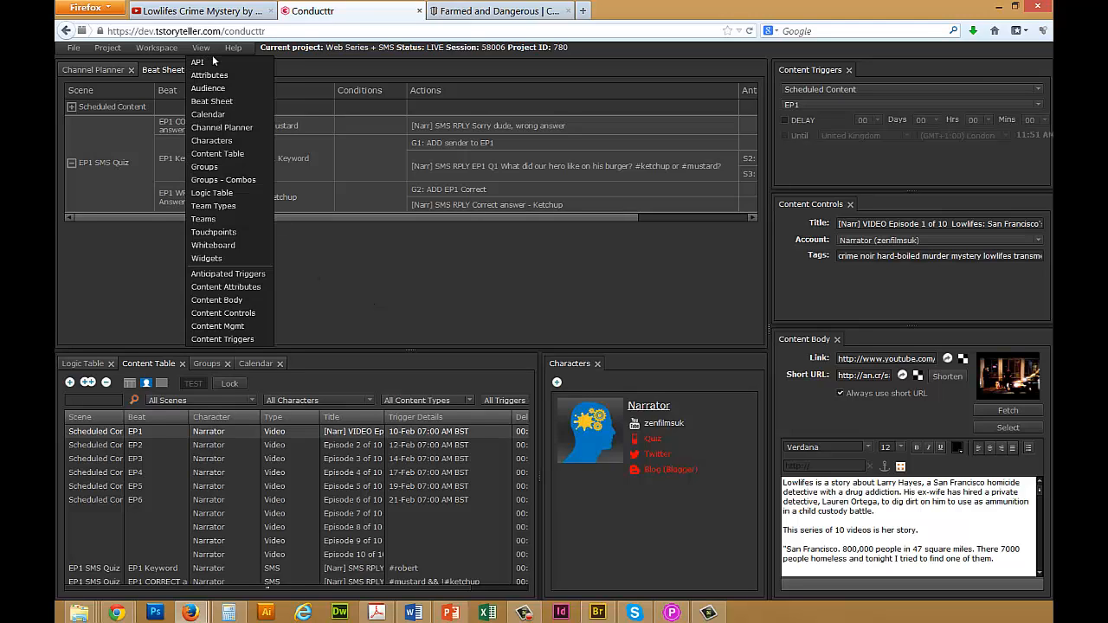
click(234, 75)
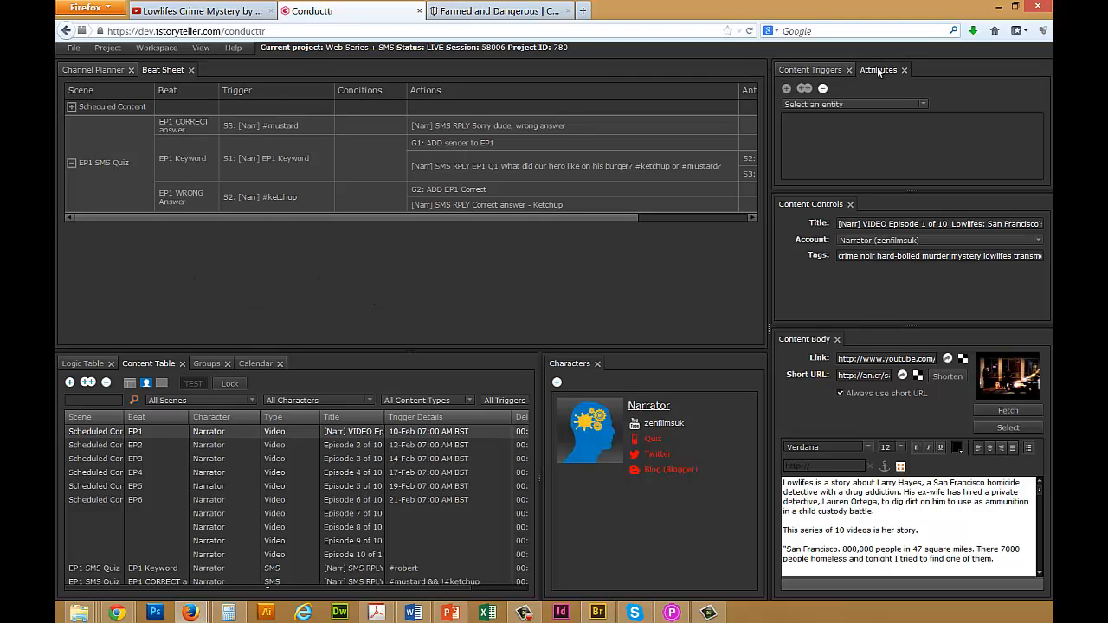
click(863, 103)
drag(866, 68, 612, 381)
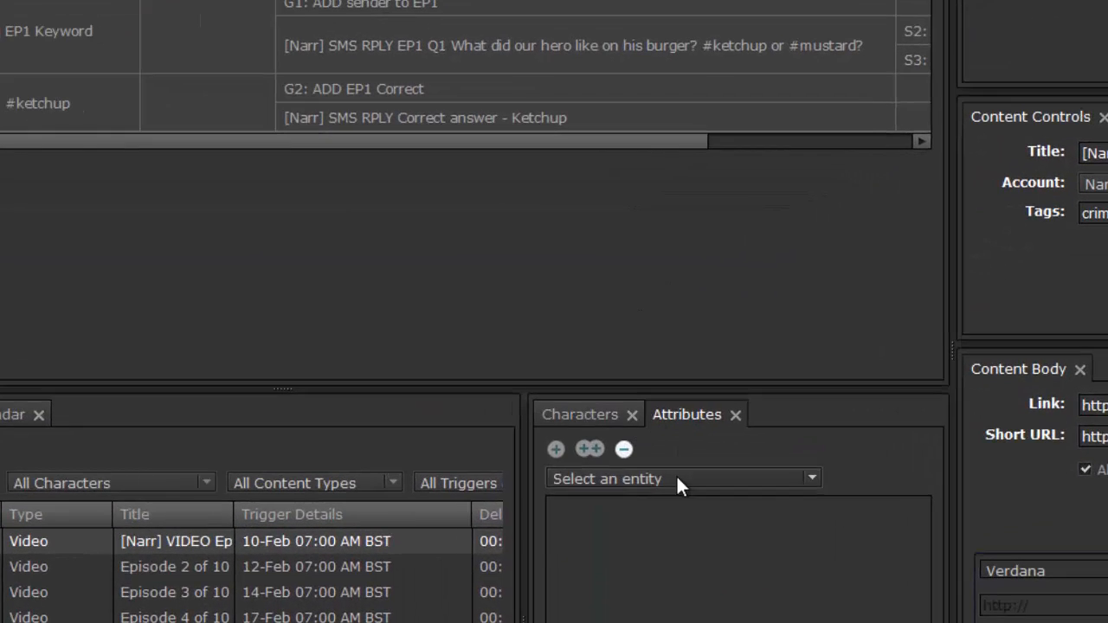
- Start a new attribute for the Project entity and title it EP1_Correct
click(676, 479)
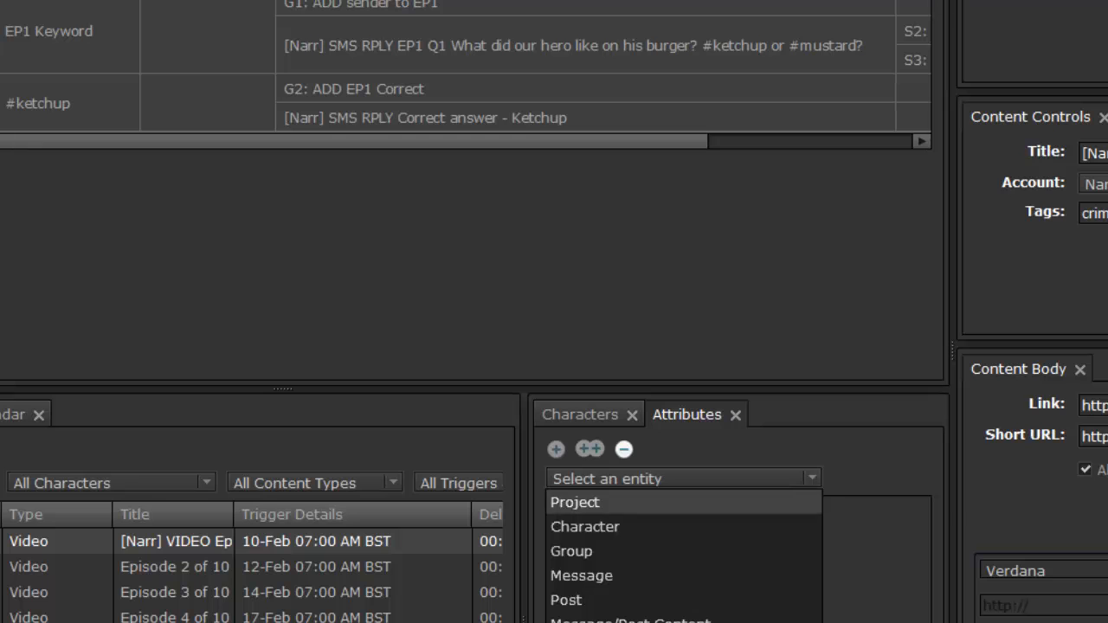
click(639, 503)
click(555, 450)
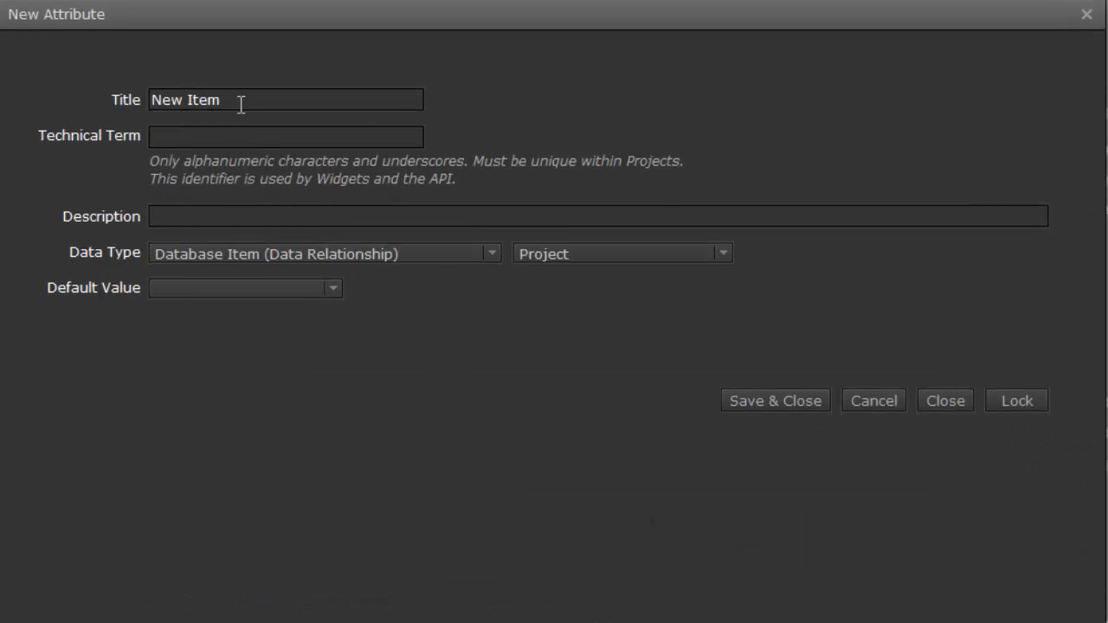
drag(241, 103, 99, 93)
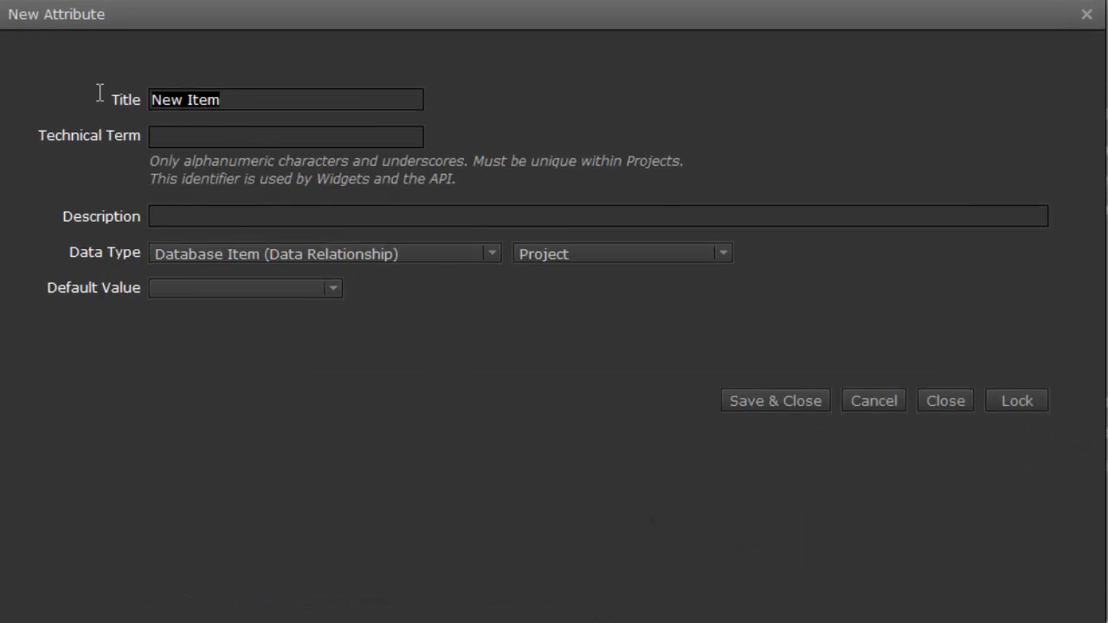
text(EP1)
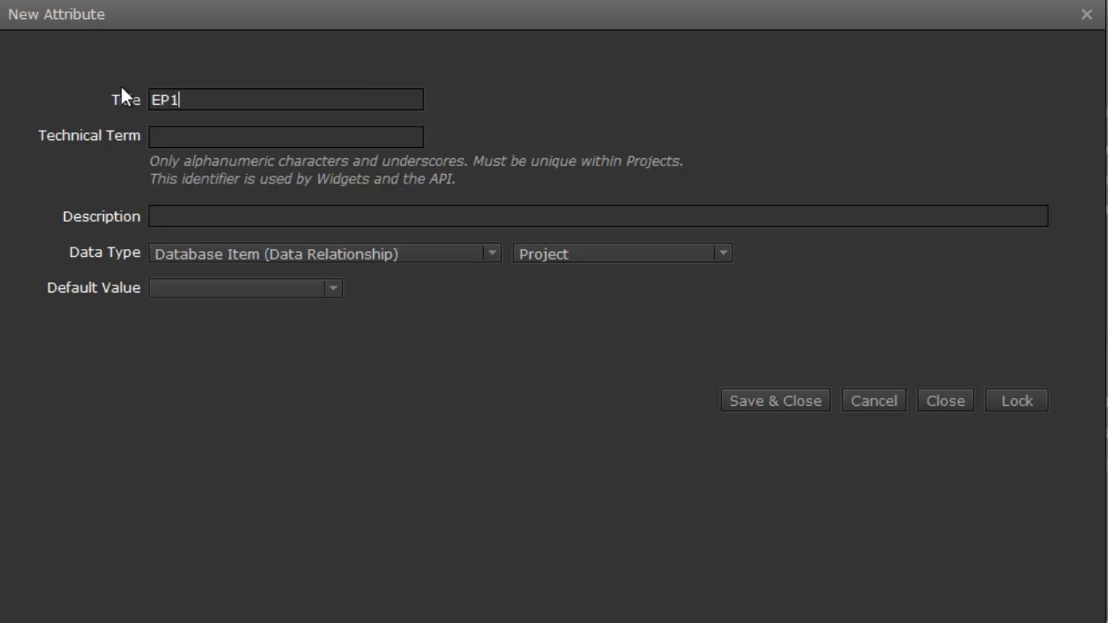
text(_Coreect)
key(BackSpace)
key(BackSpace)
key(BackSpace)
key(BackSpace)
text(rect)
- Give the attribute the technical term ep1_correct, the Integer data type and the description "Count of correct answers", and save it
drag(254, 104, 151, 97)
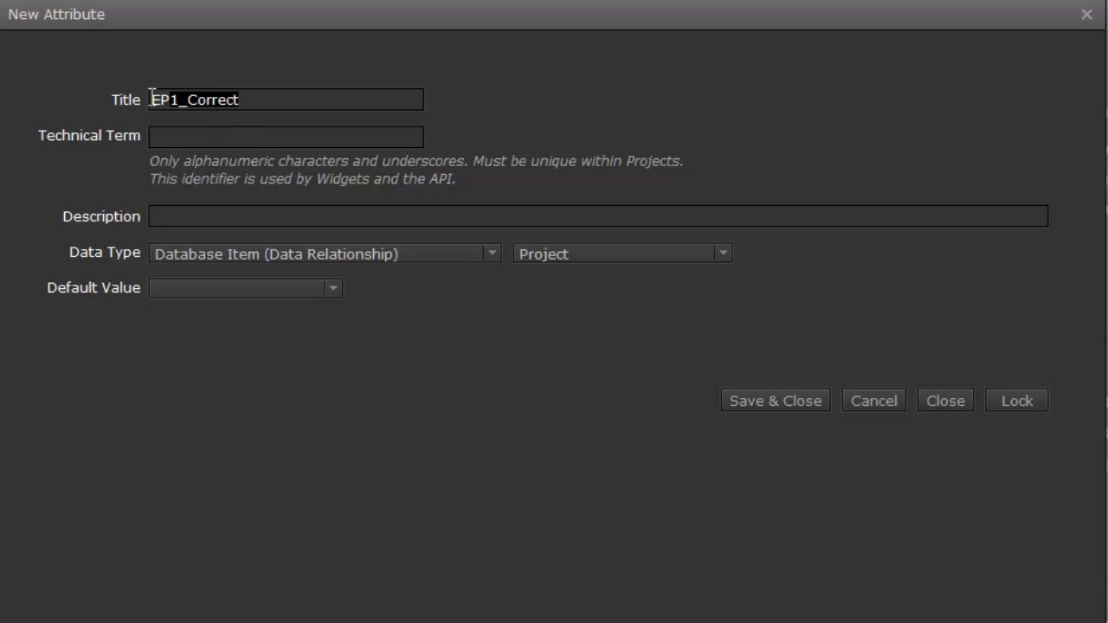
key(ctrl+c)
click(200, 136)
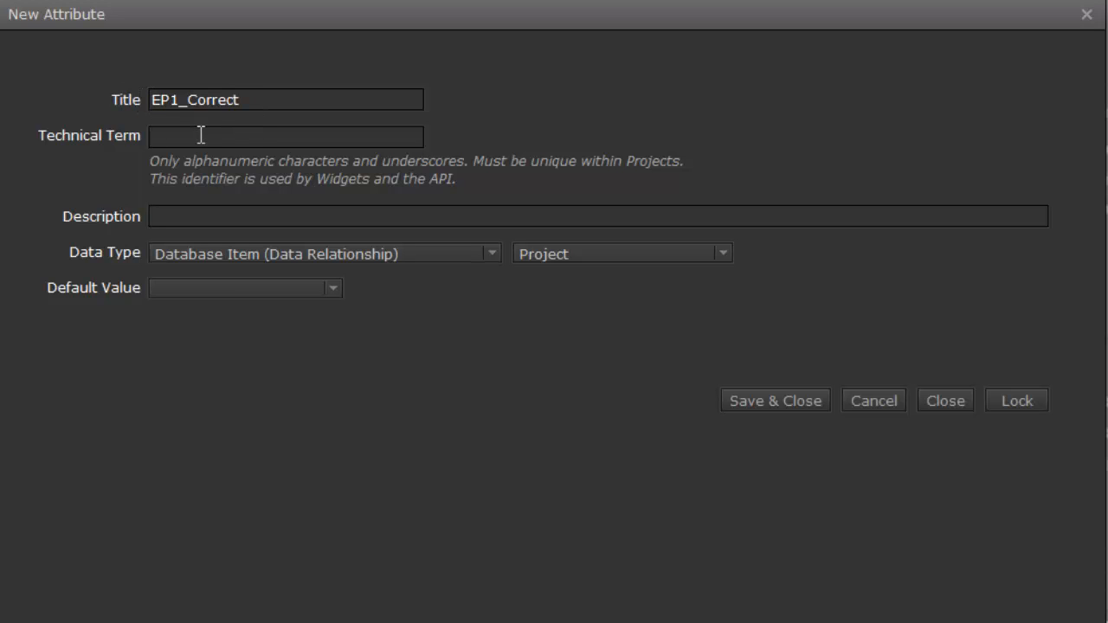
key(ctrl+v)
click(227, 251)
click(223, 327)
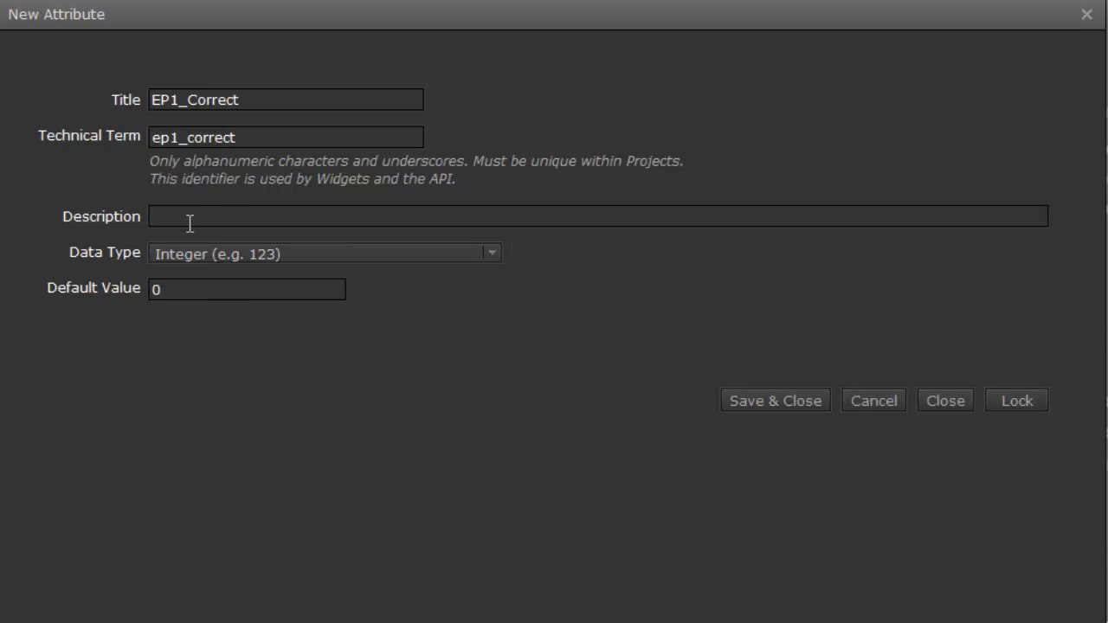
click(189, 224)
text(Count of correct answers)
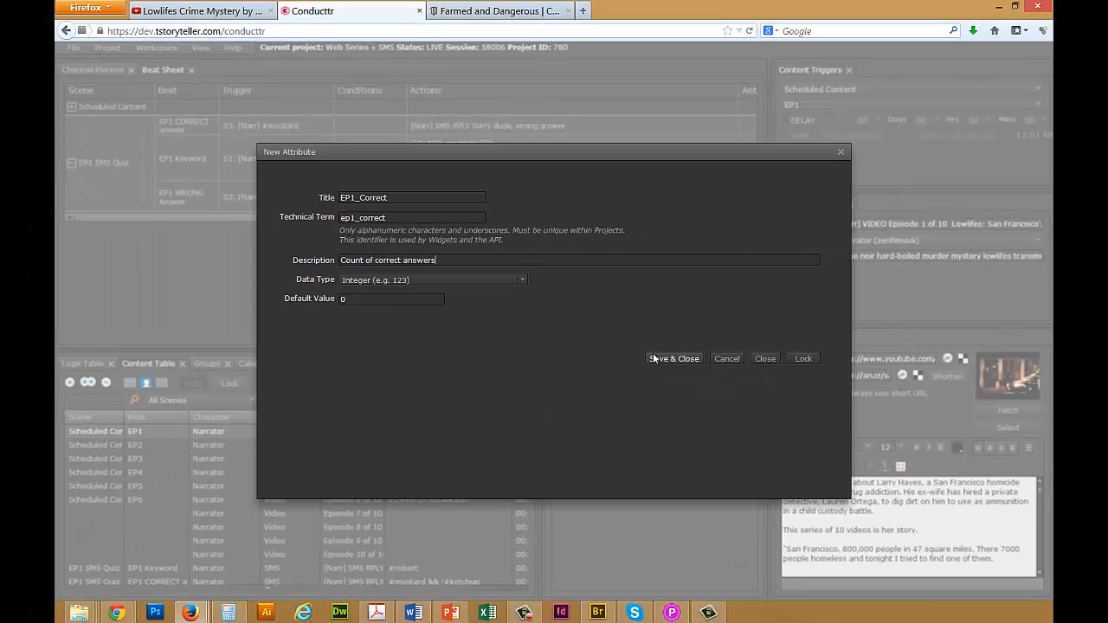
click(776, 401)
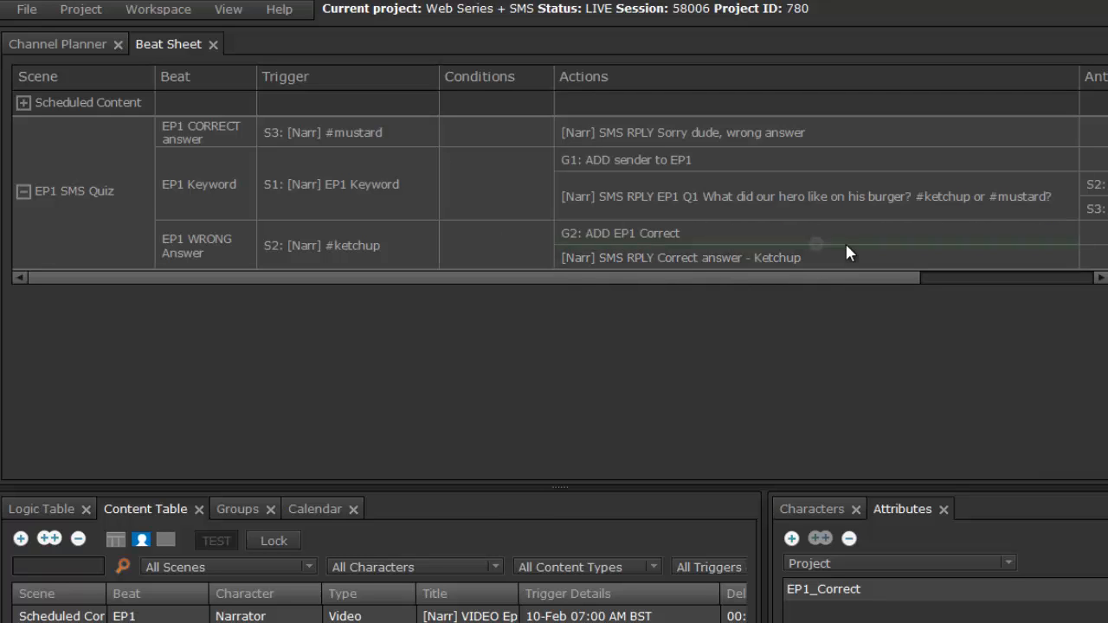
- Add a Change Value action to the #ketchup beat that increments the project's EP1_Correct by the static integer 1
click(819, 243)
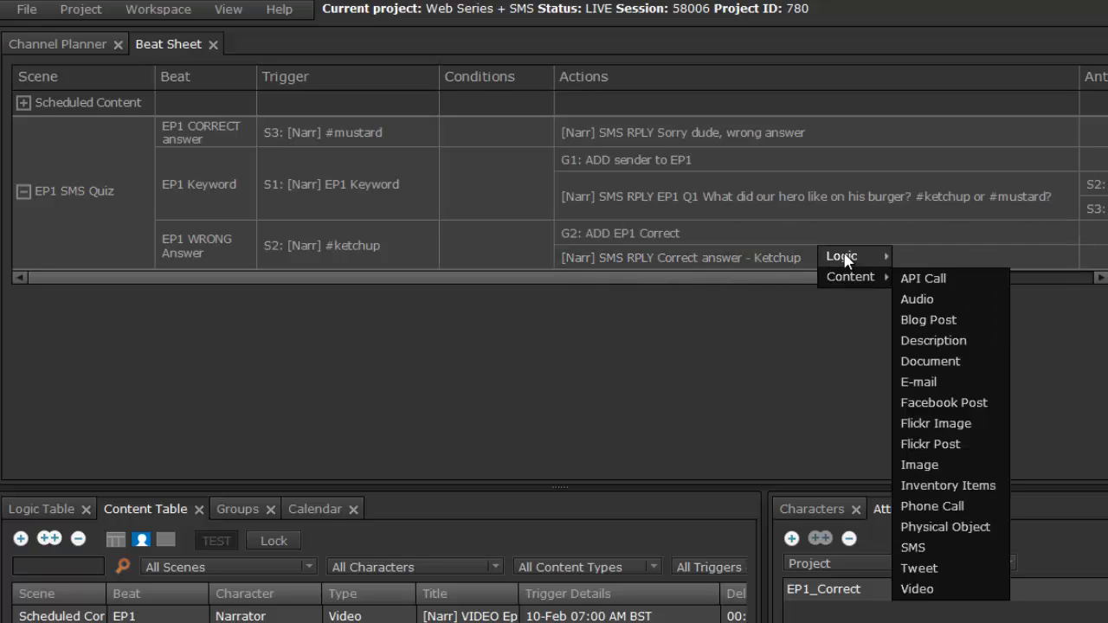
mouse_move(852, 257)
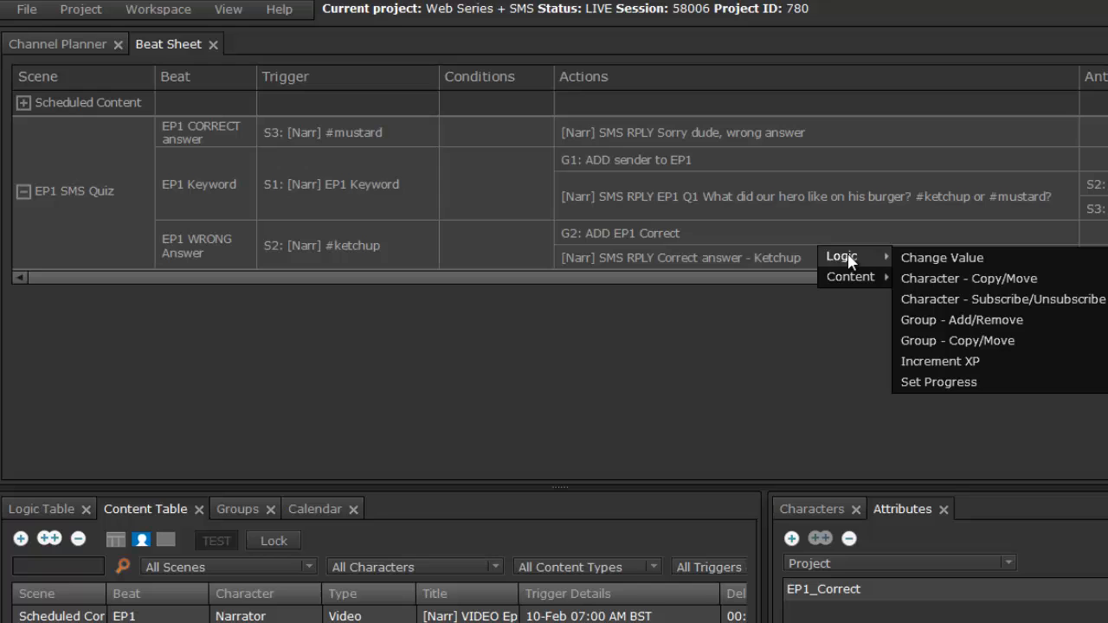
click(970, 258)
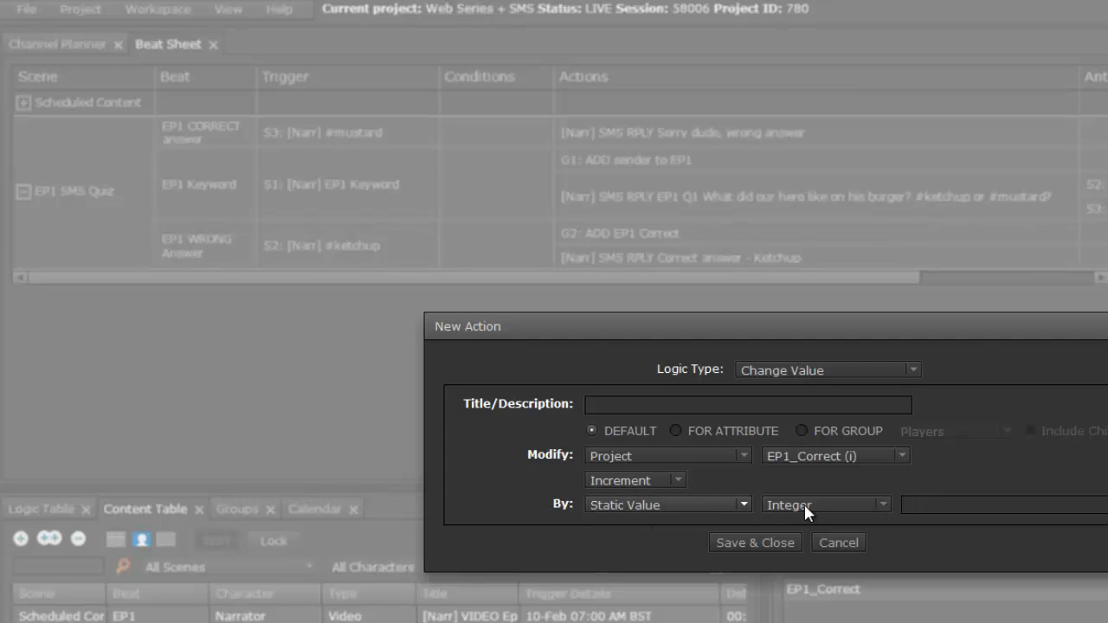
click(912, 503)
text(1)
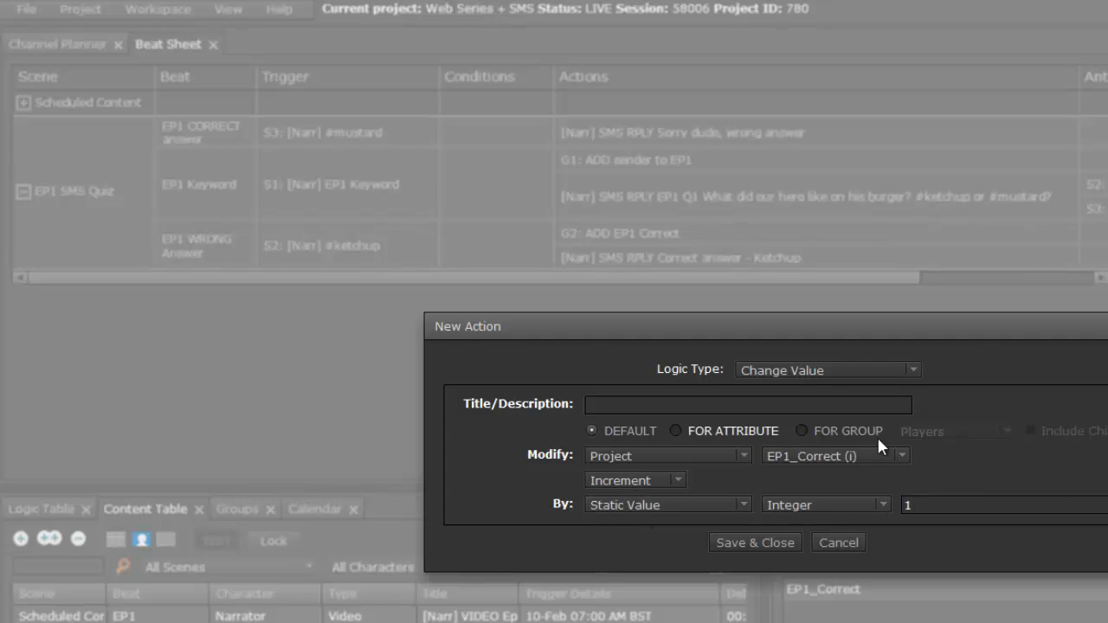
- Title the Change Value action "INC EP1_Correct by +1" and save it
click(801, 405)
text(INC EP_)
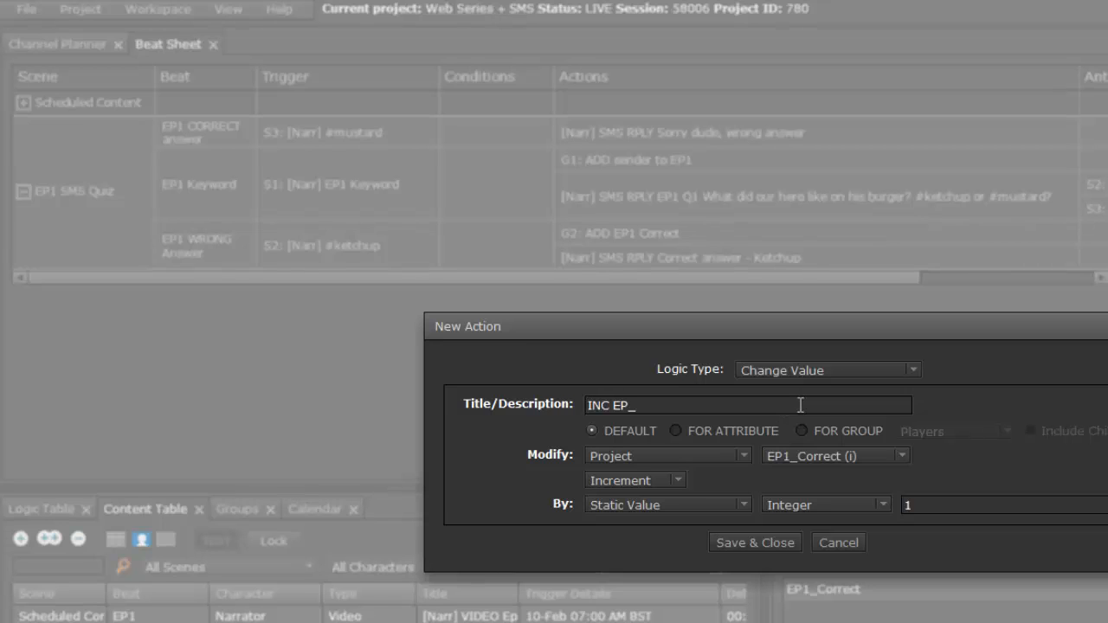
text(!)
key(BackSpace)
key(BackSpace)
text(1_Correct b)
click(764, 541)
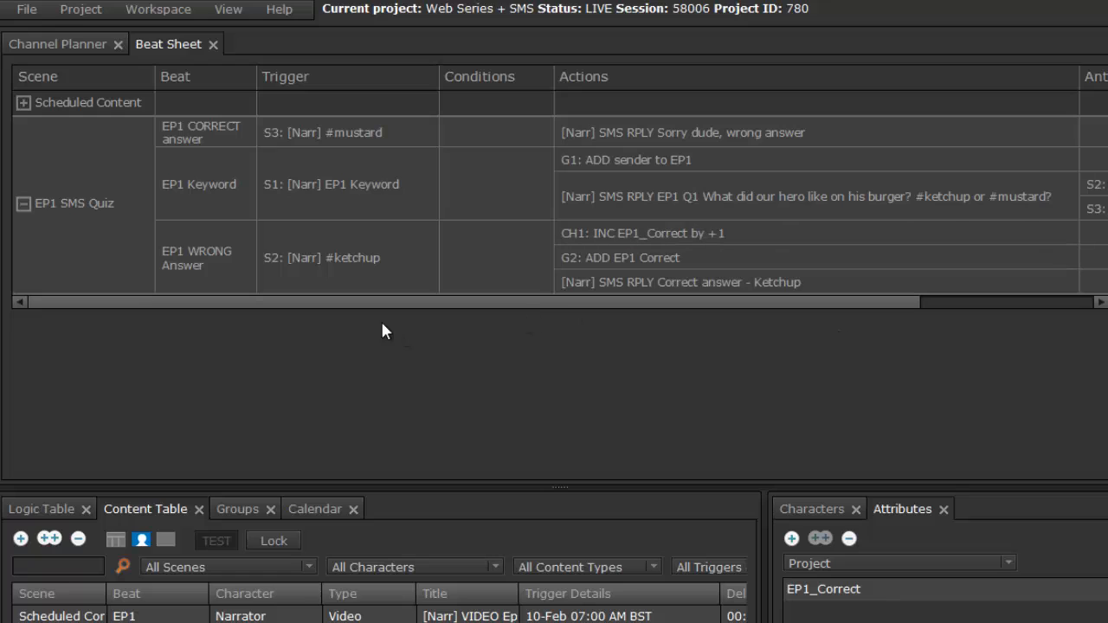
- Add a comparison condition to the #ketchup beat verifying that the Audience sender IS MEMBER OF the group EP1
click(268, 265)
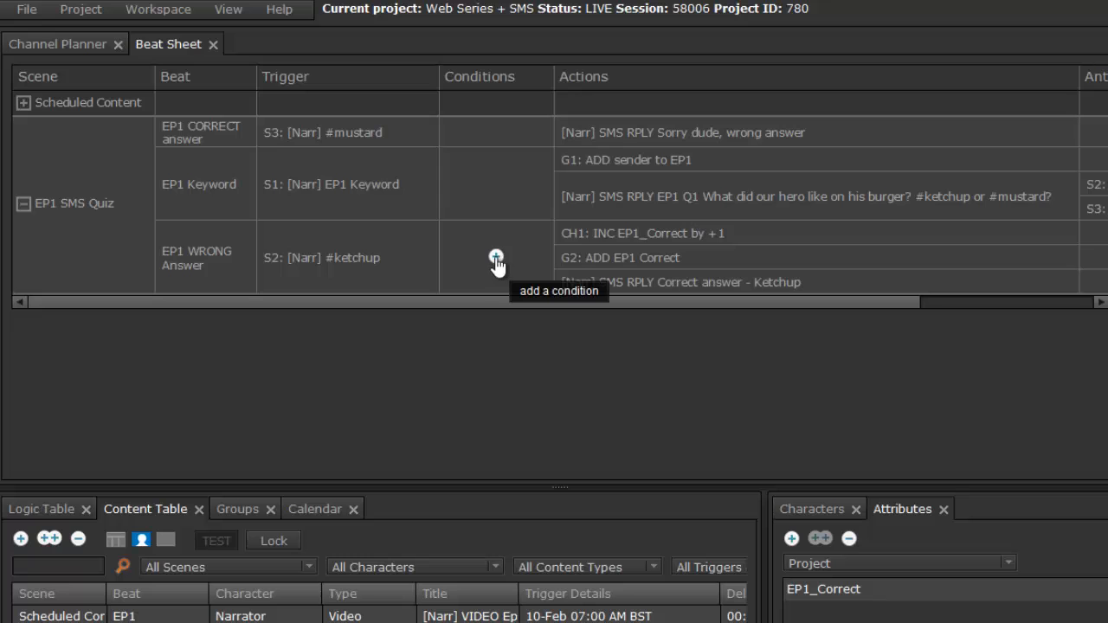
click(496, 258)
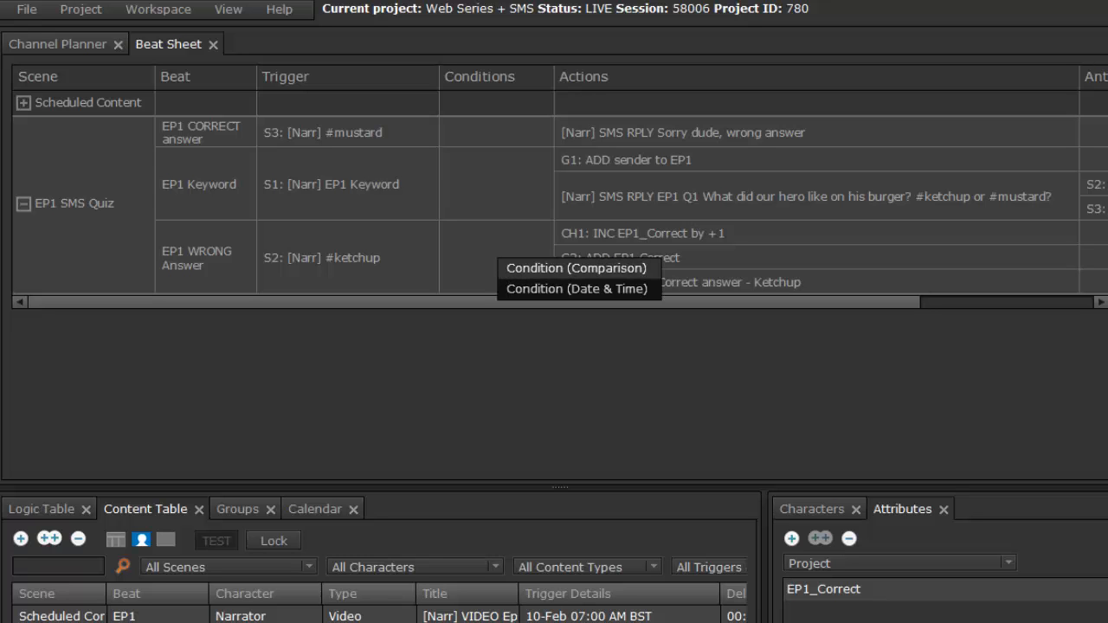
click(524, 271)
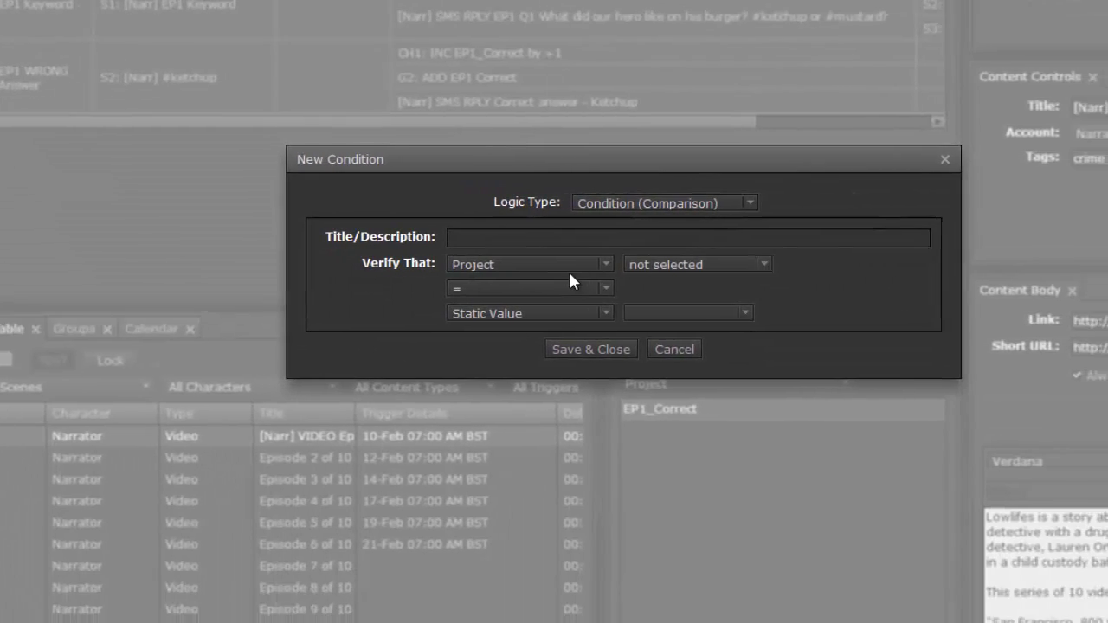
click(723, 439)
click(469, 361)
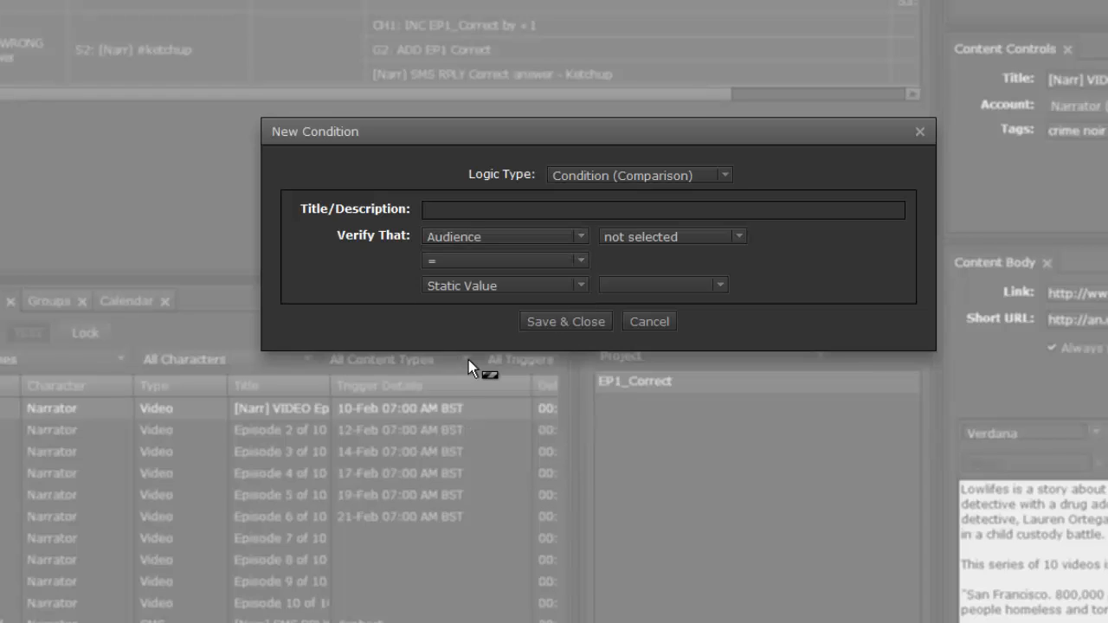
click(793, 238)
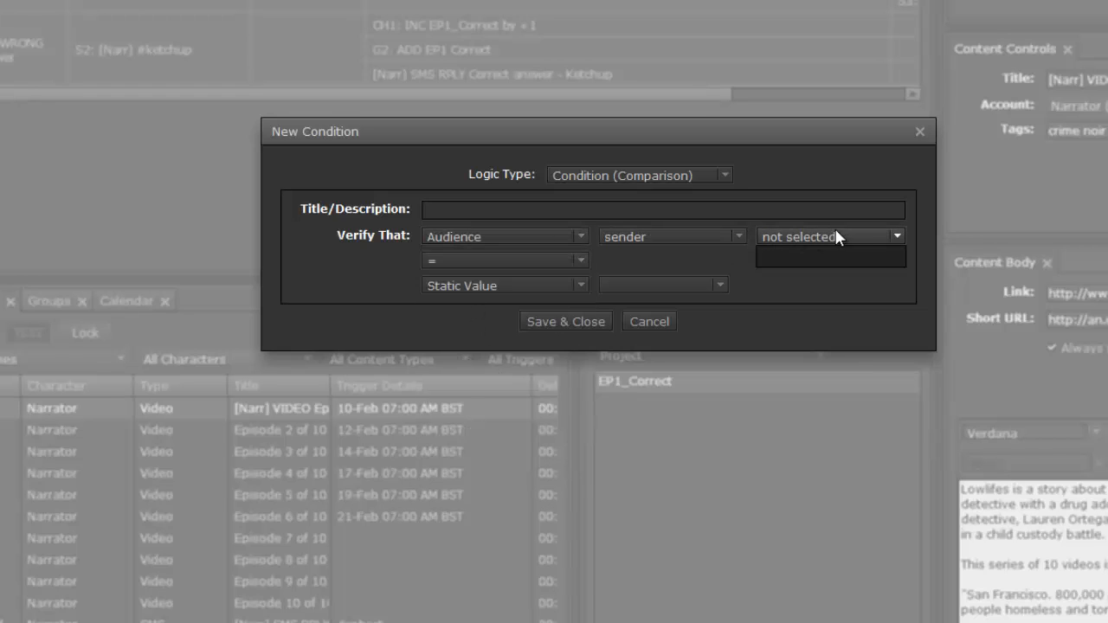
click(837, 237)
click(509, 260)
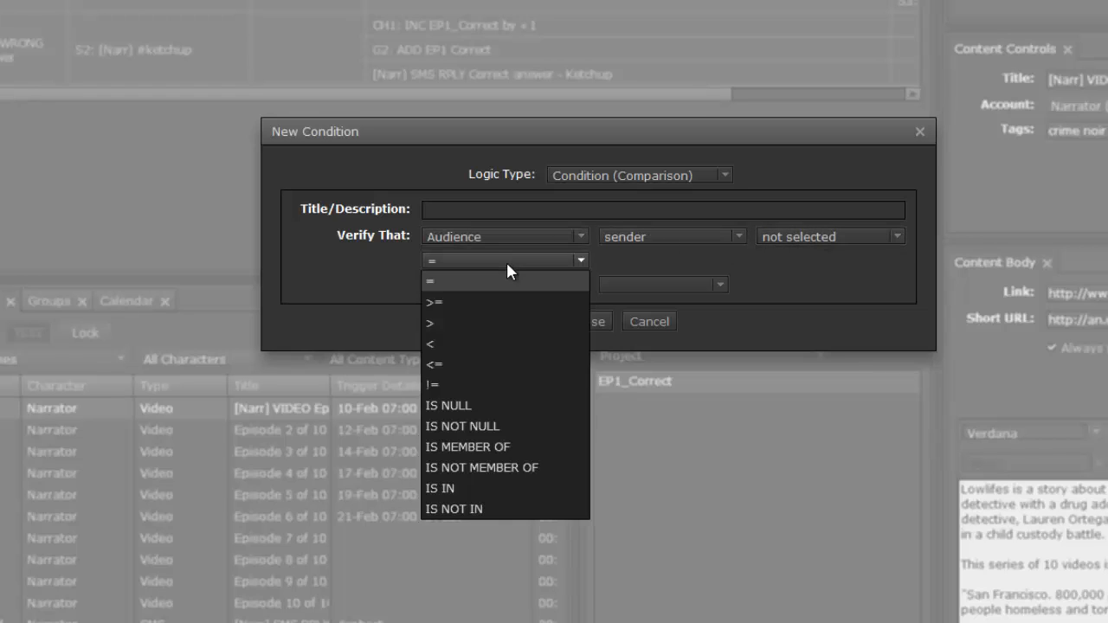
click(554, 444)
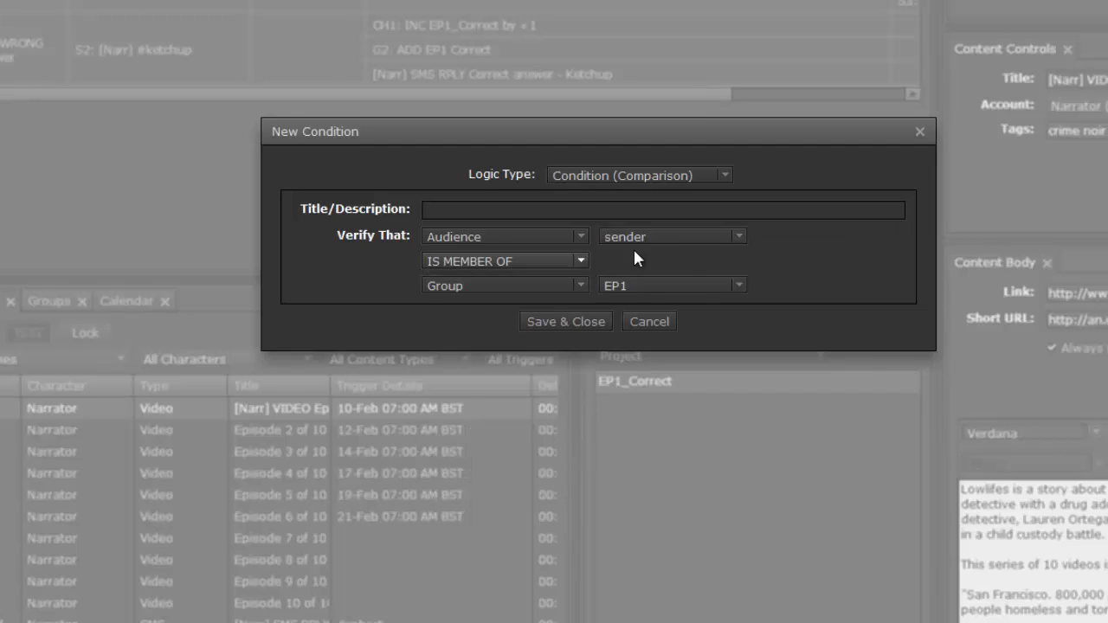
- Title the condition "Sender is in Group EP1 (e.g. has text'd codeword)", save it, and widen the Conditions column
click(764, 210)
text(Sender )
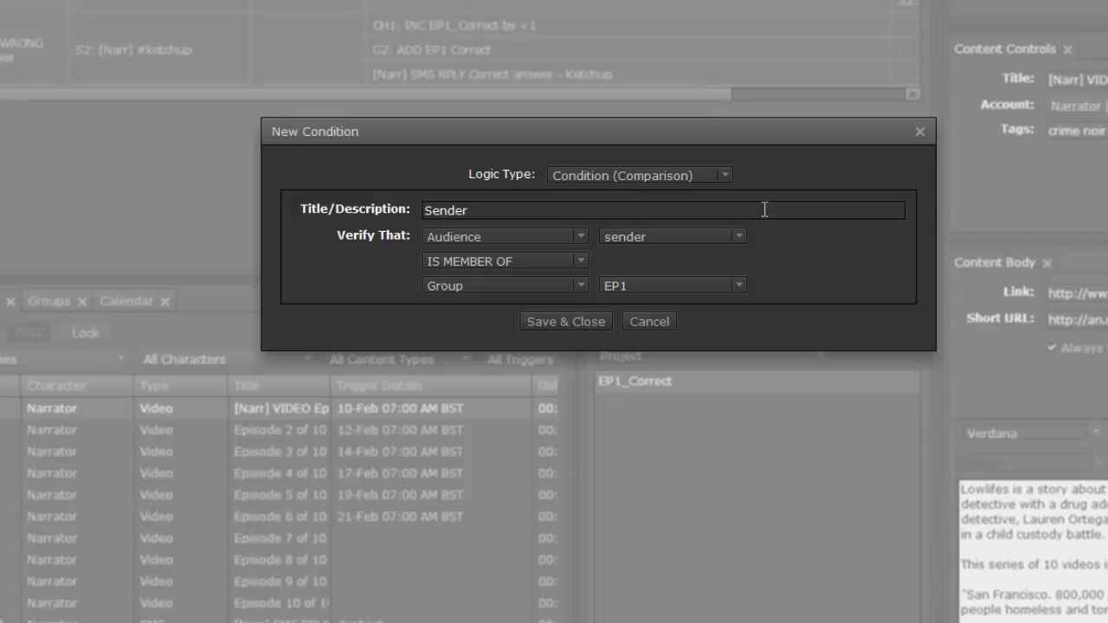
text(is IN)
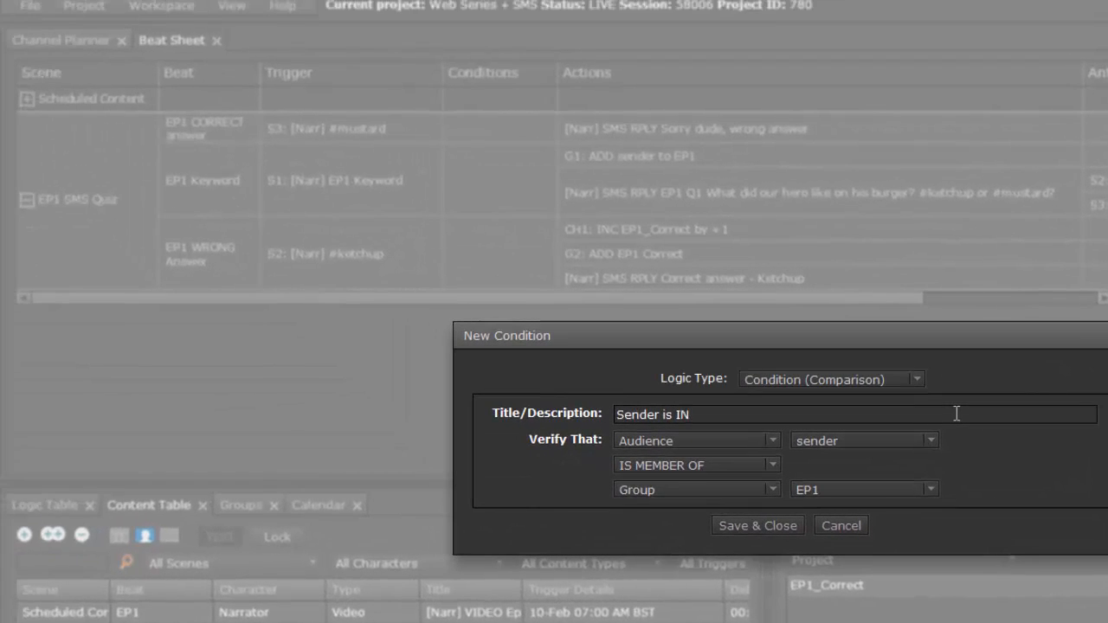
key(BackSpace)
key(BackSpace)
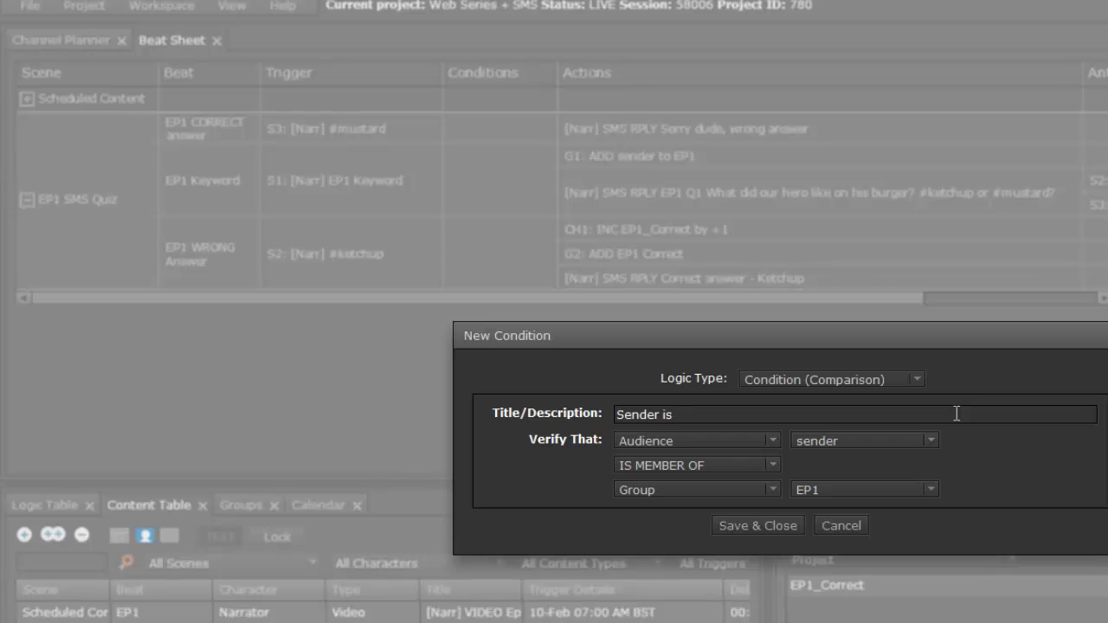
text(in Group EP1 (e.g. )
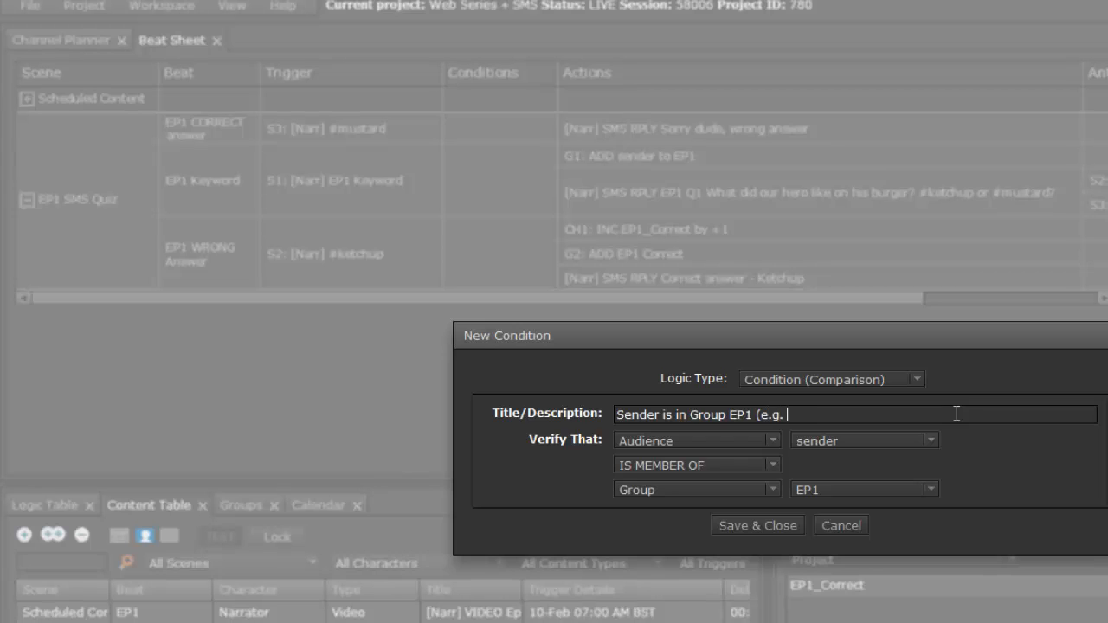
text(has text'd)
text(codeword)
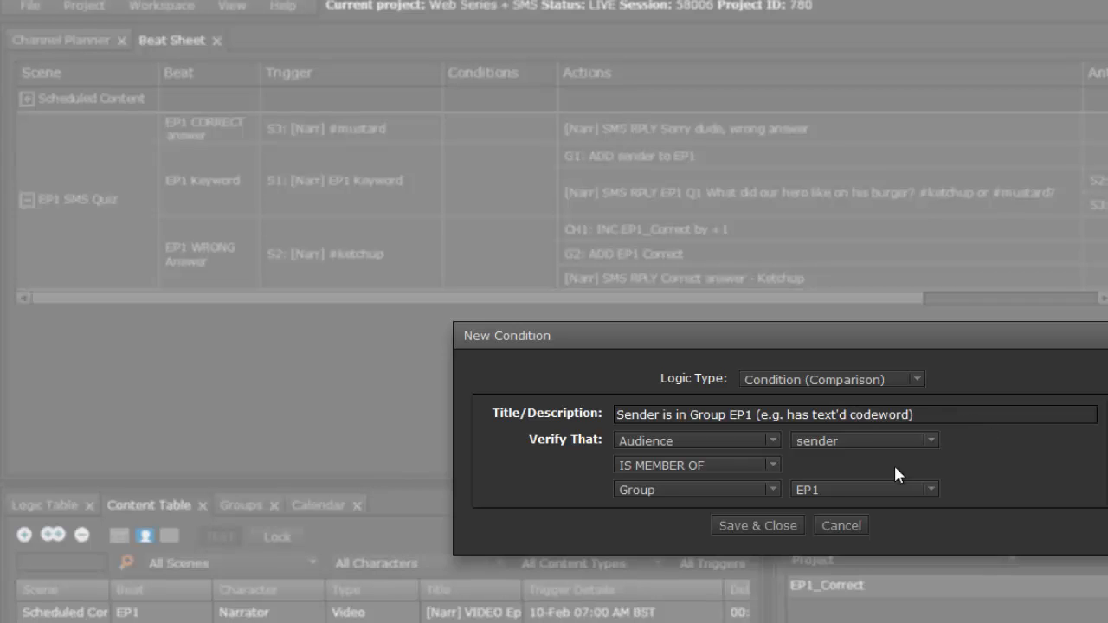
click(761, 527)
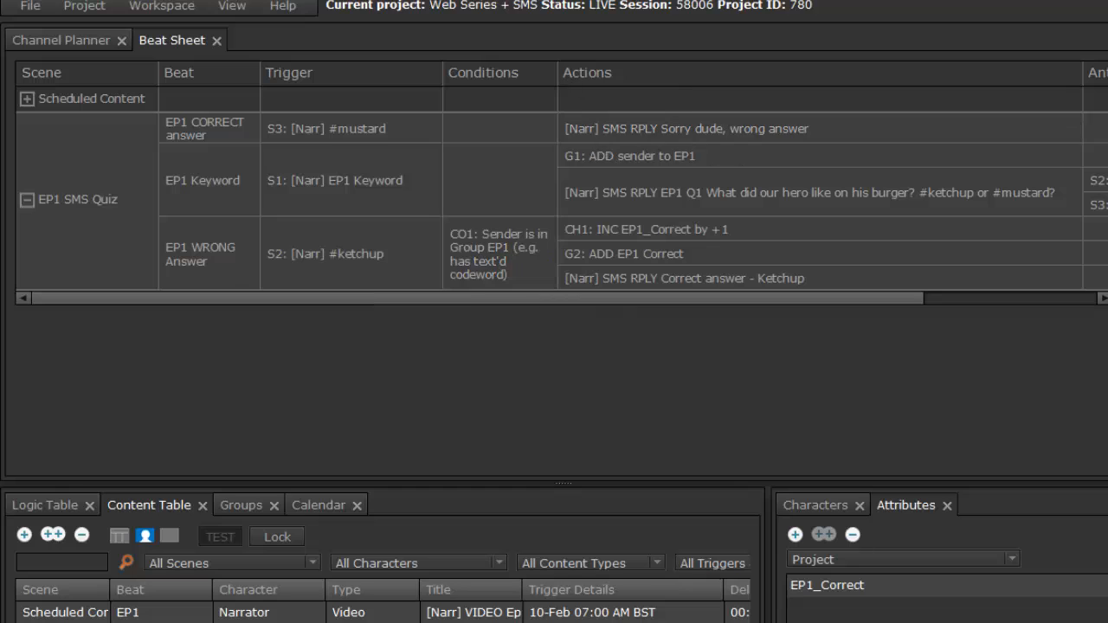
drag(559, 67, 788, 67)
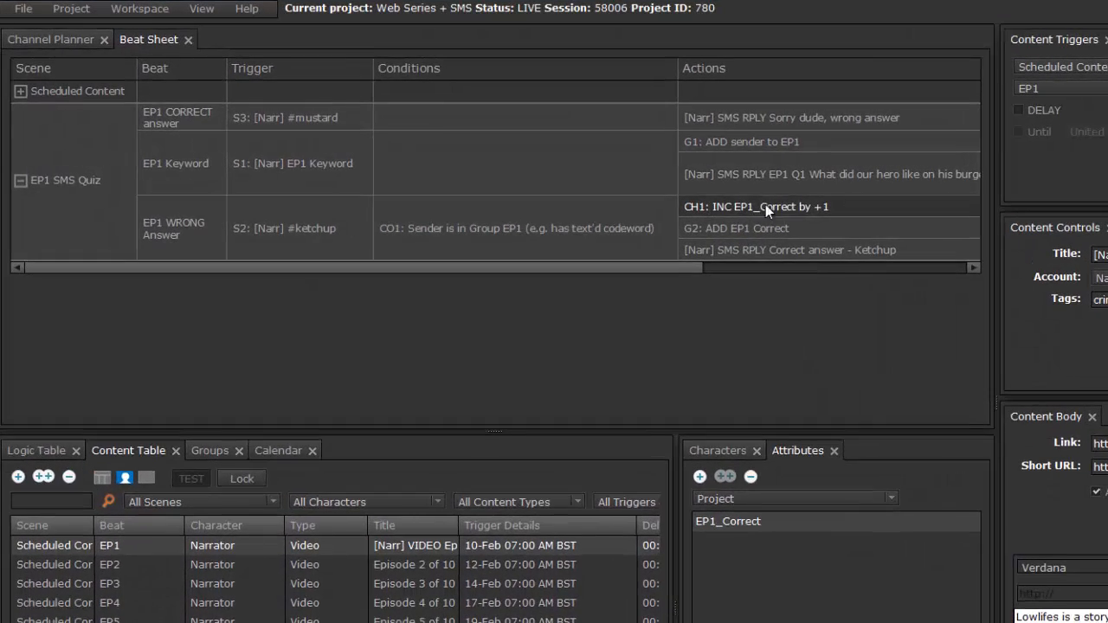
- Start a Watch trigger in a new beat of the EP1 SMS Quiz scene for when the project's EP1_Correct is Changed
click(298, 262)
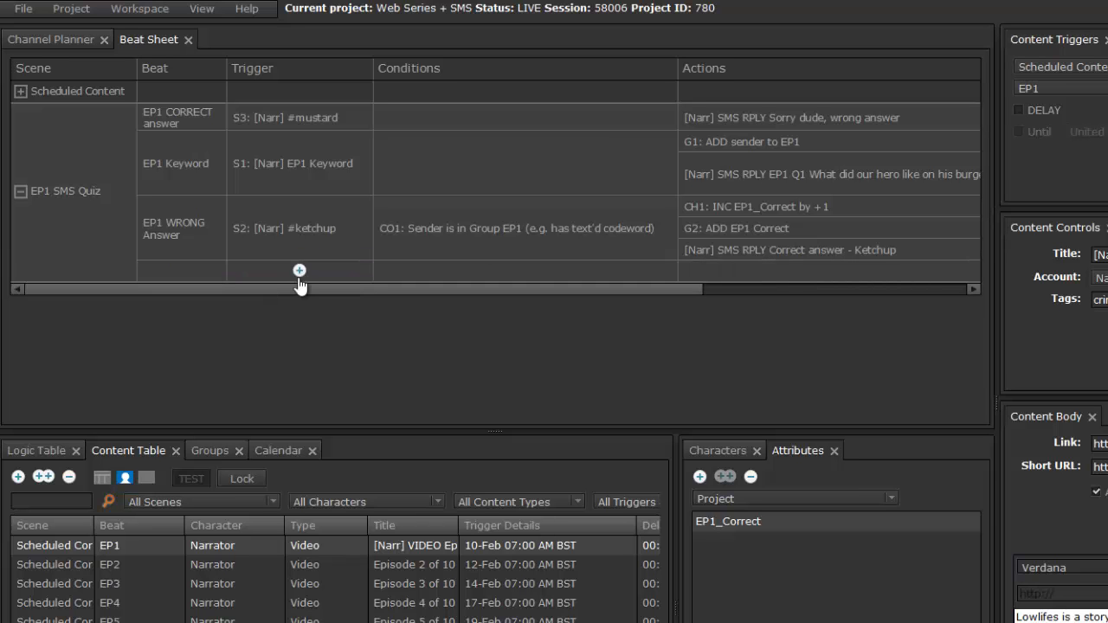
click(299, 271)
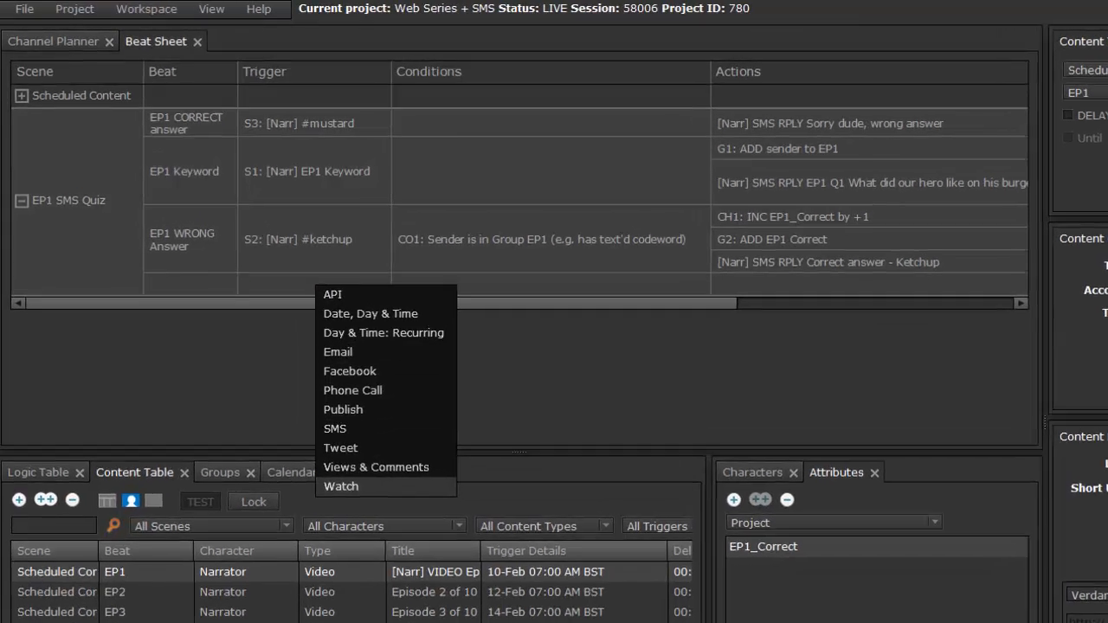
click(338, 465)
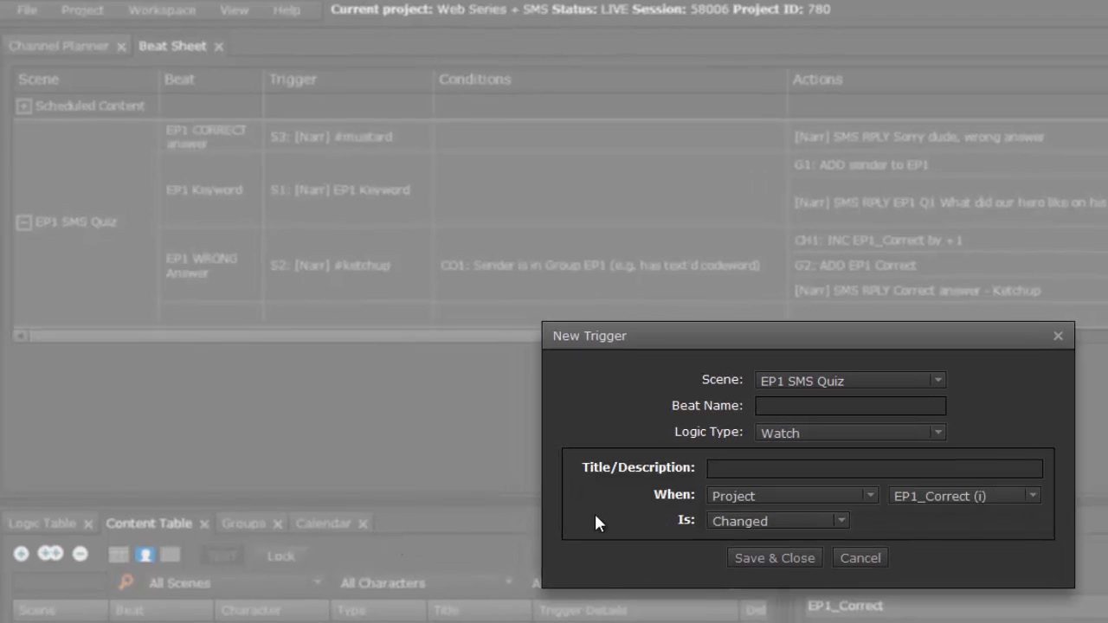
click(988, 492)
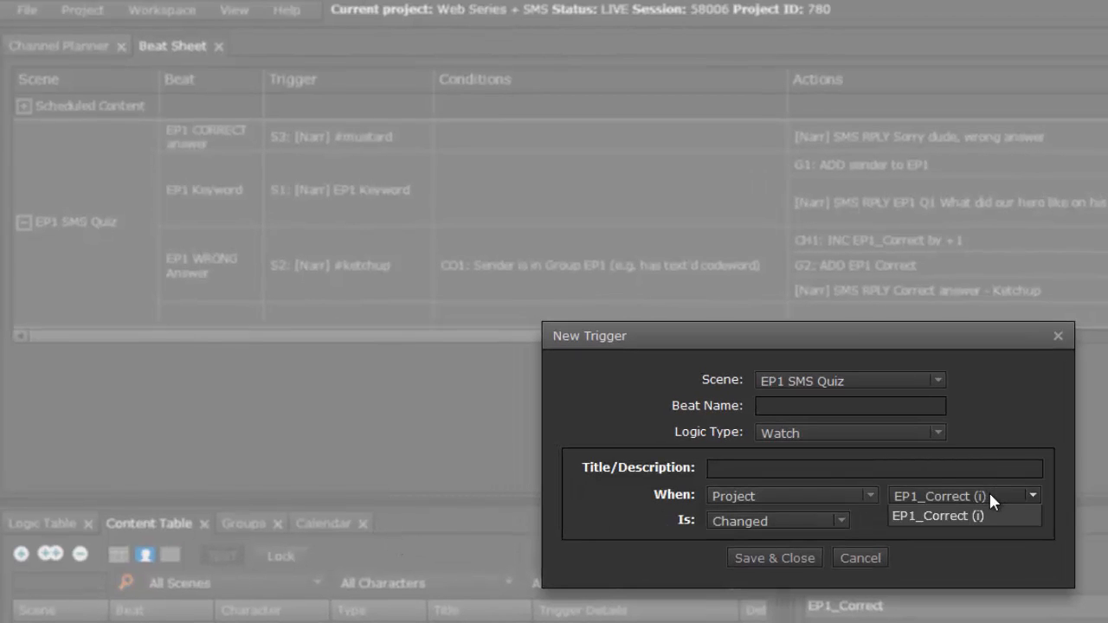
click(984, 495)
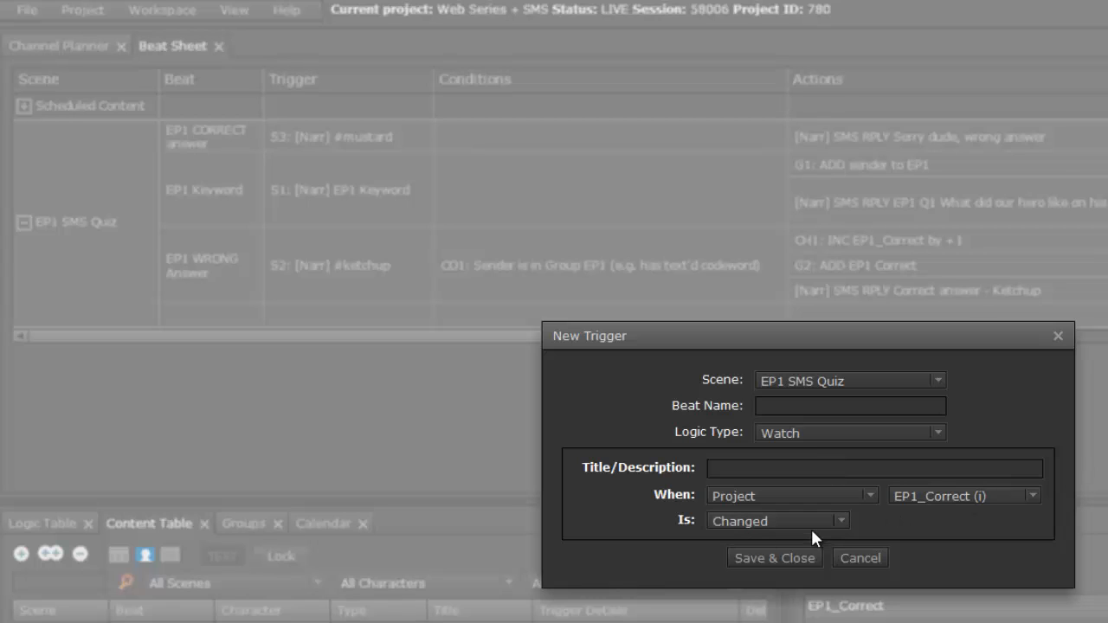
- Title the new Watch trigger "EP1 Correct has changed"
click(849, 473)
text(W)
key(BackSpace)
text(EP1 Correct has changed)
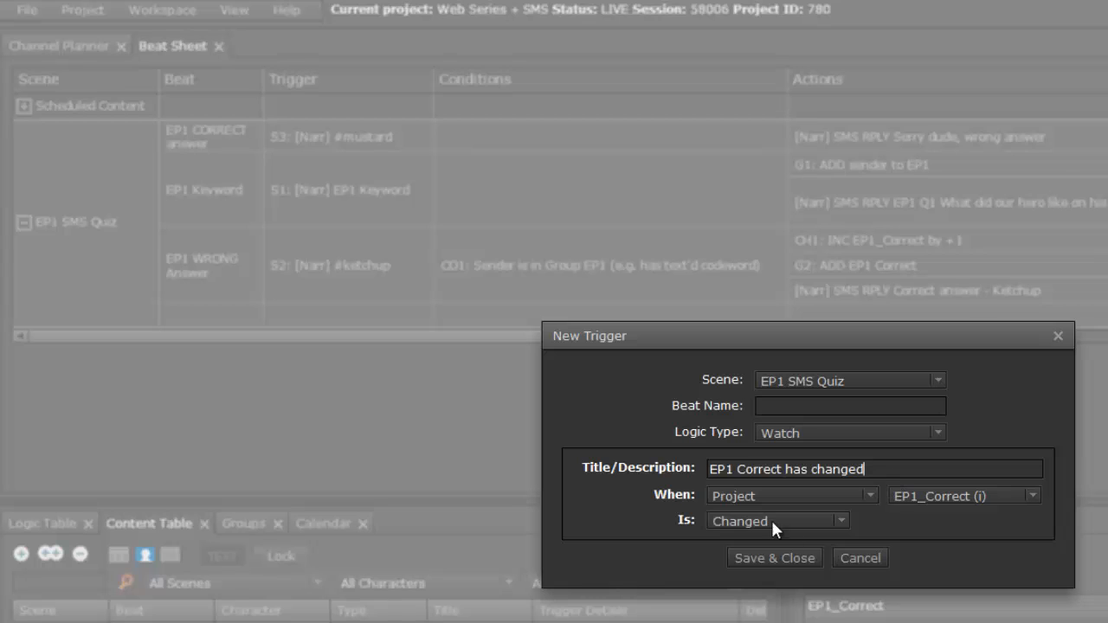
- Name the trigger's beat "50 Correct Answers", save the trigger, and narrow the Conditions column
click(780, 406)
text(50 Correct Answers)
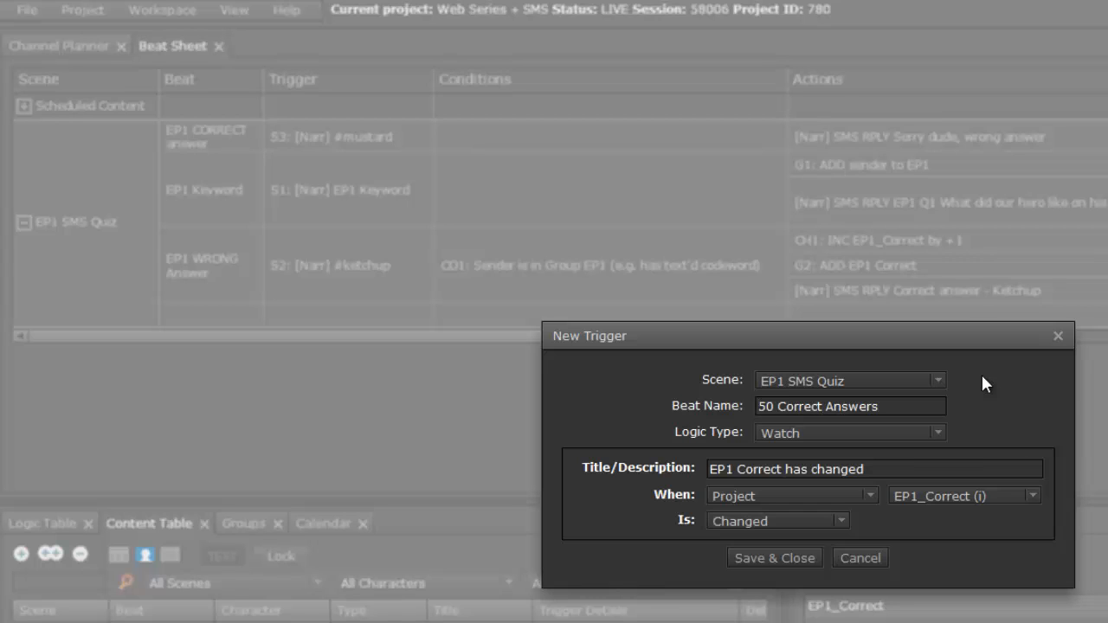
click(773, 560)
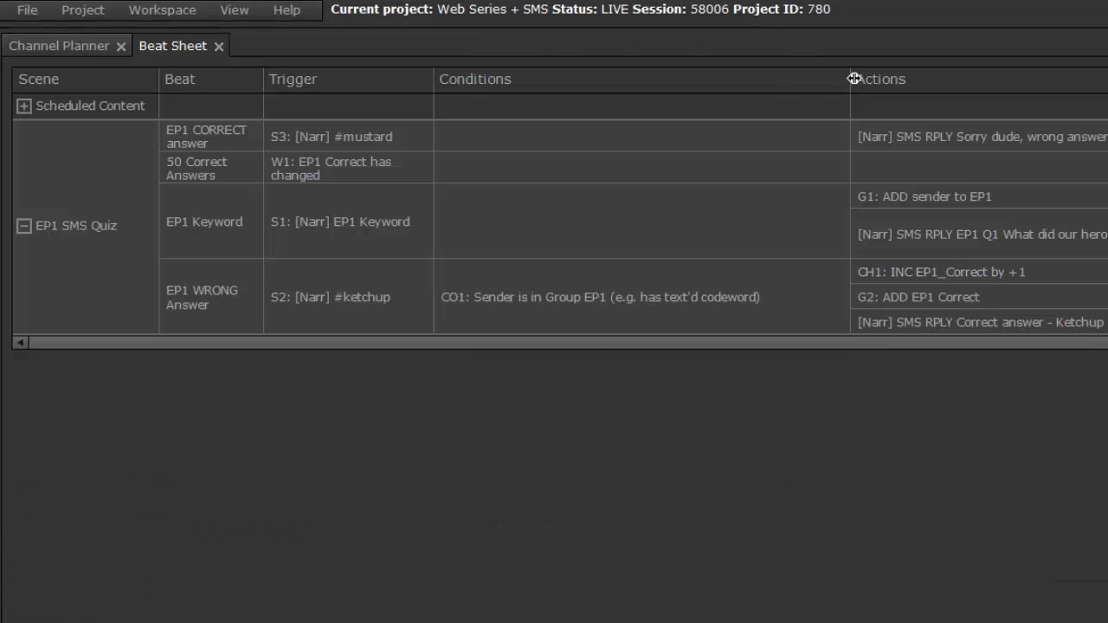
drag(854, 78, 618, 79)
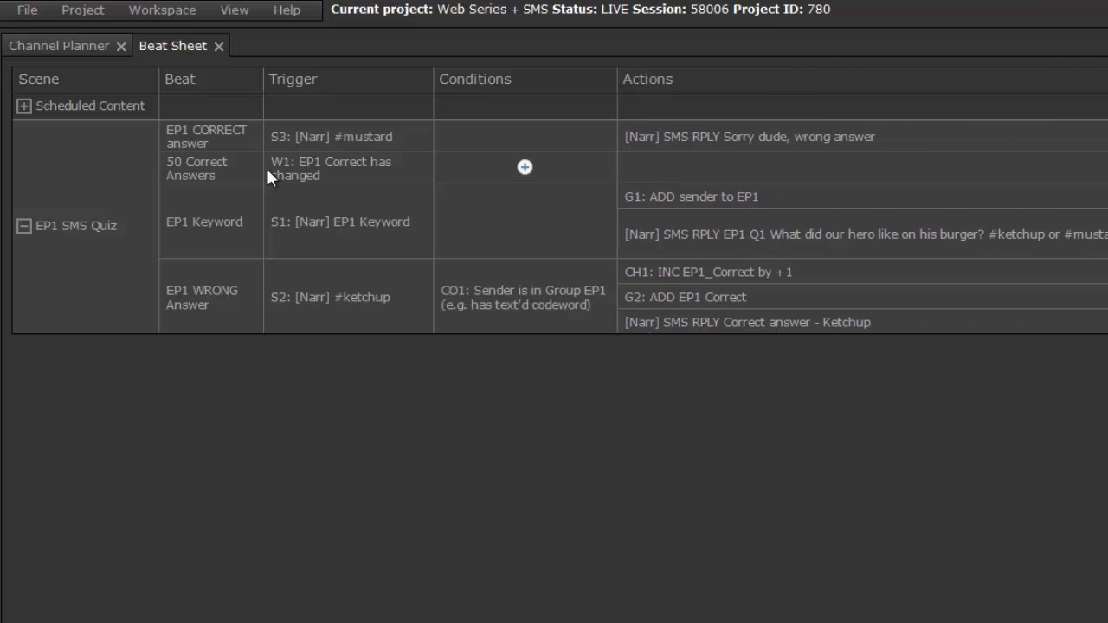
- Add a comparison condition to the 50 Correct Answers beat verifying that the Project's EP1_Correct = static Integer value 50
click(338, 173)
click(714, 169)
click(524, 170)
click(543, 178)
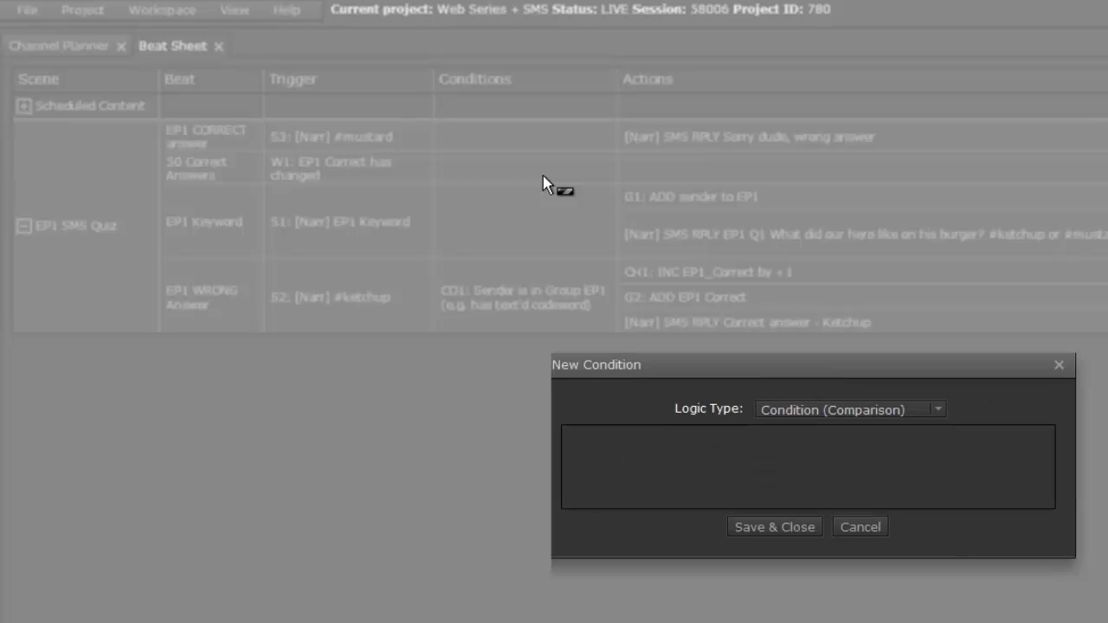
click(820, 457)
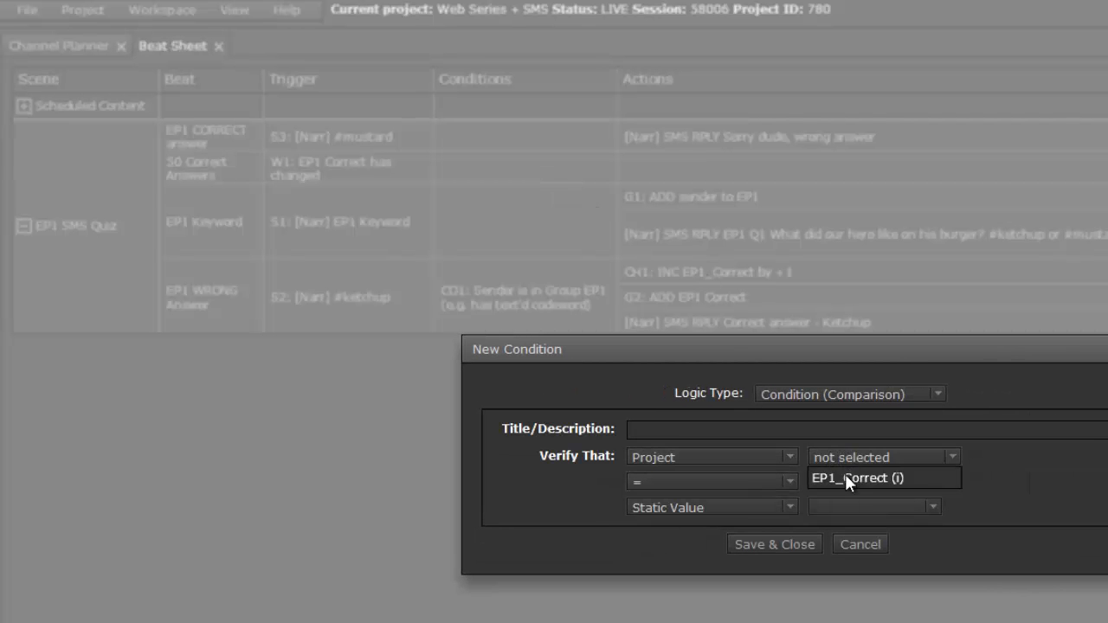
click(841, 476)
click(791, 478)
click(791, 479)
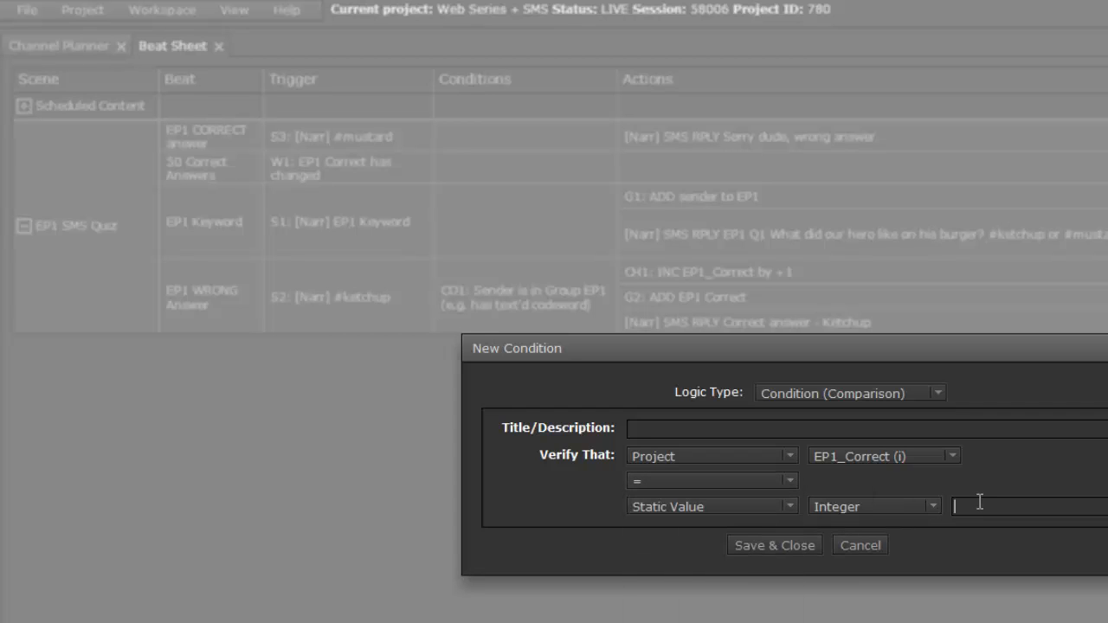
text(50)
- Try Audience as the condition's verified subject and revert it to Project EP1_Correct = Integer 50
click(775, 457)
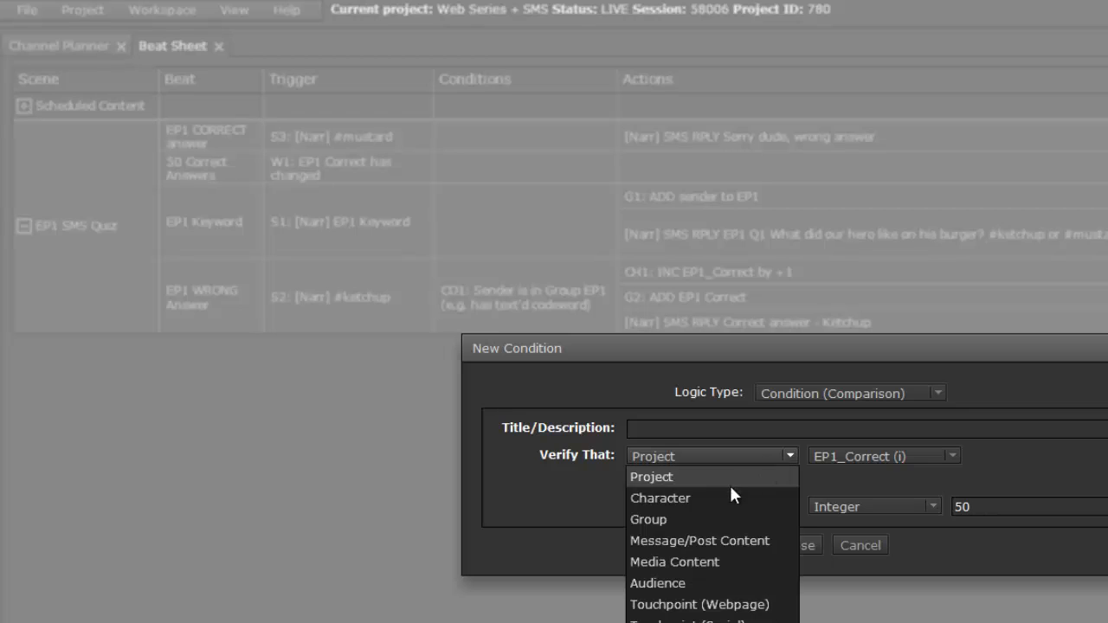
click(676, 582)
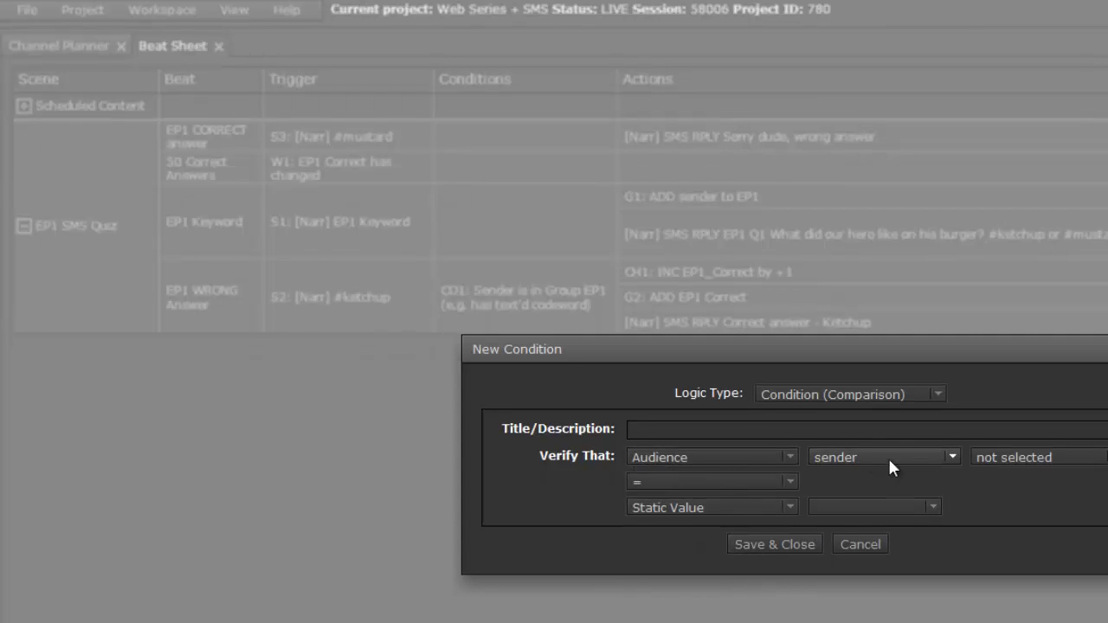
click(743, 463)
click(712, 477)
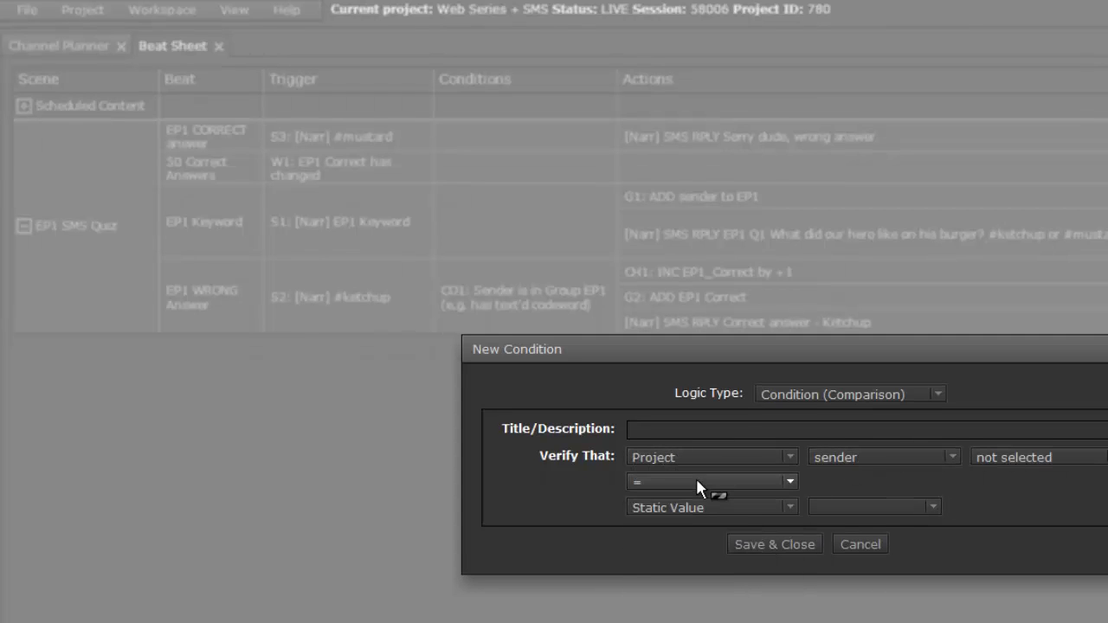
click(888, 458)
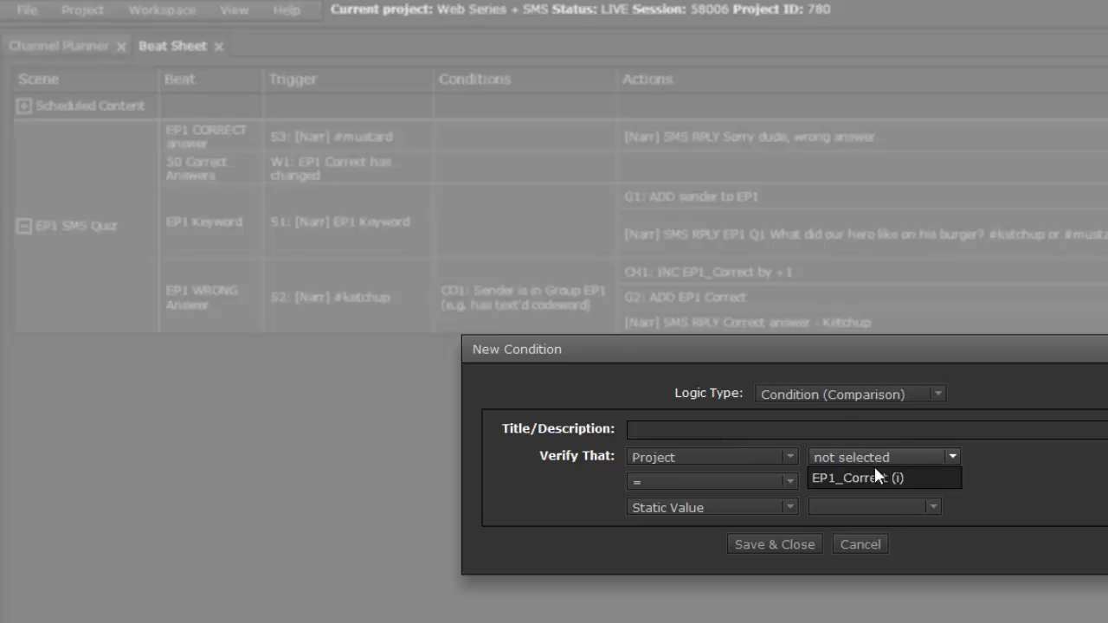
click(870, 474)
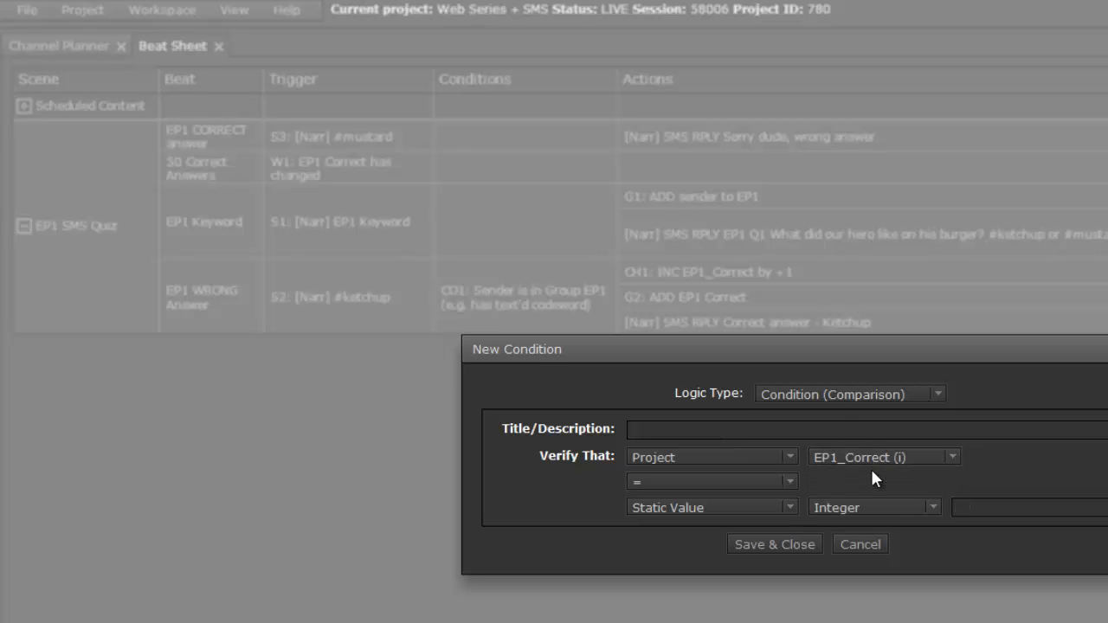
click(993, 505)
text(50)
- Title the condition "50 Correct Answers" and save it
click(963, 422)
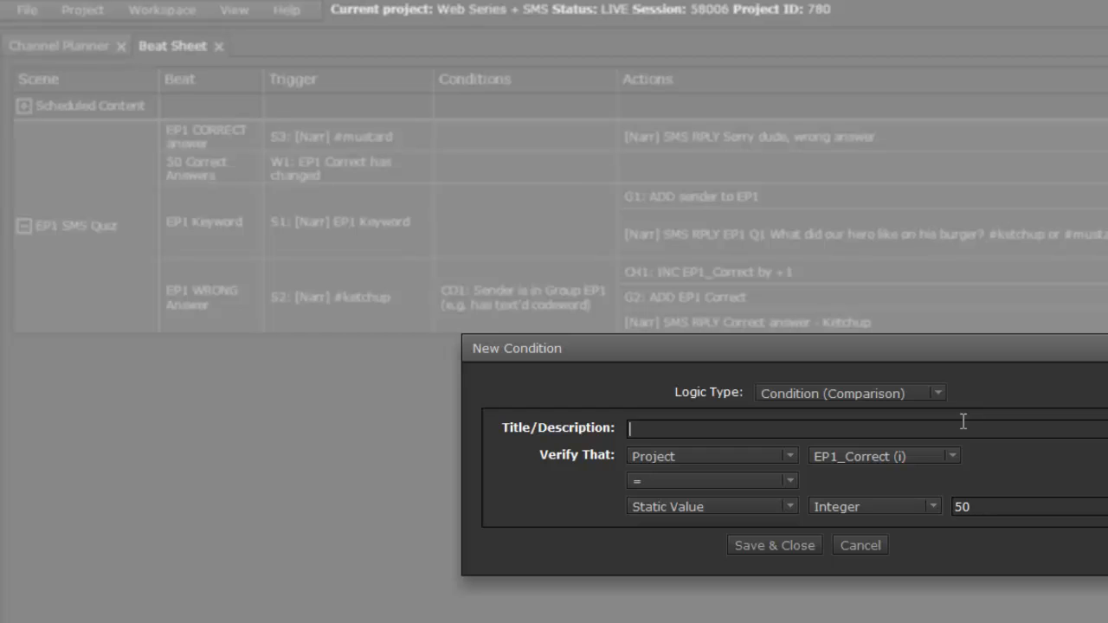
text(50 Correct Answers)
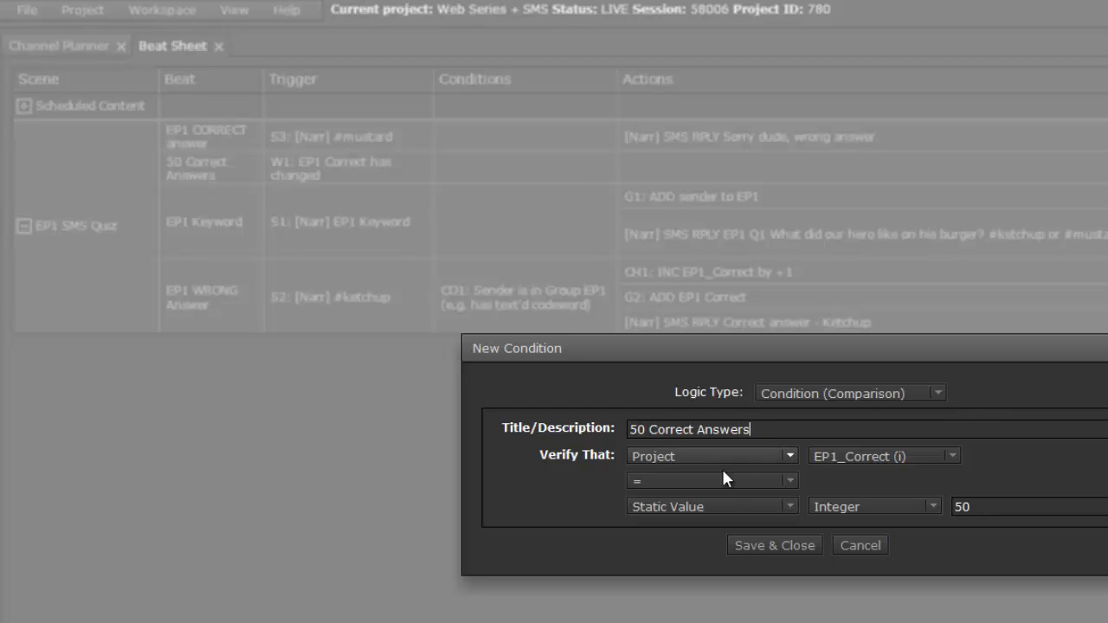
click(745, 545)
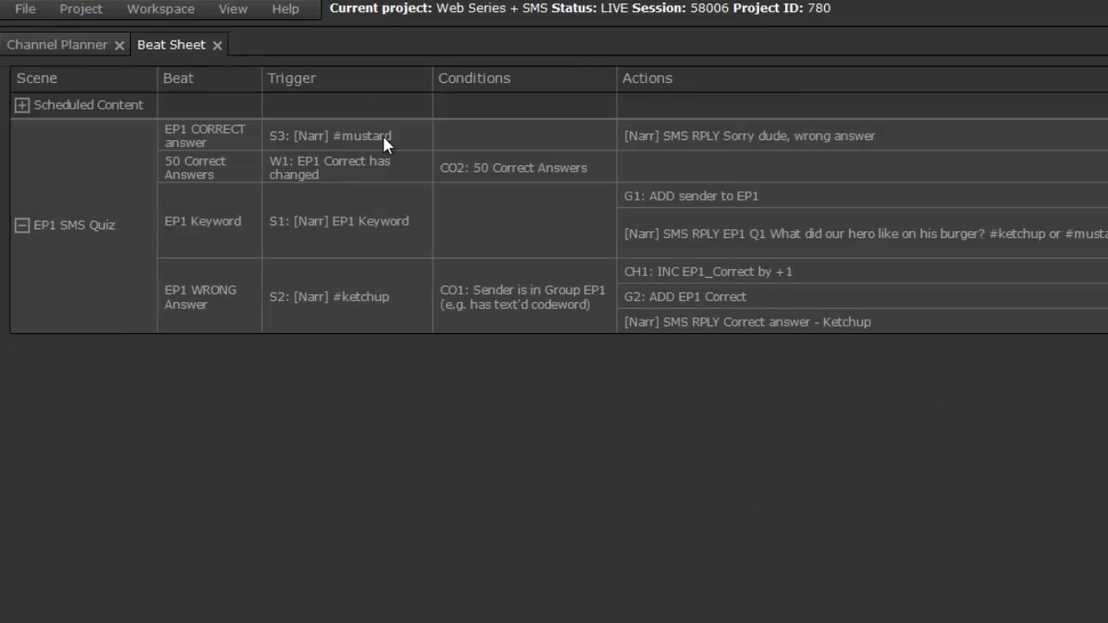
click(340, 175)
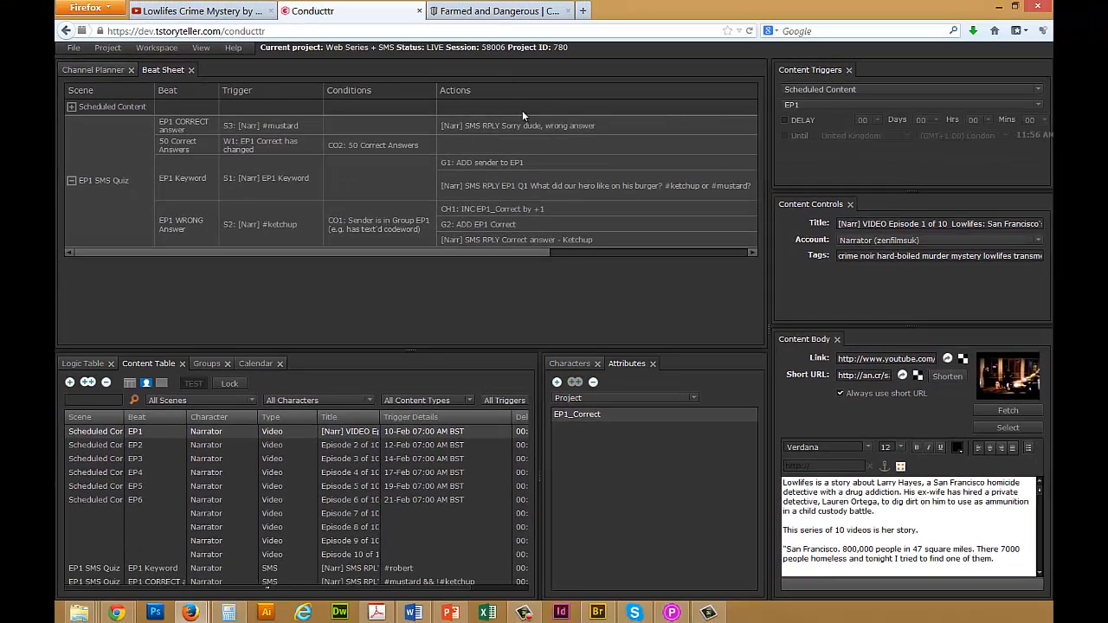
- Add a broadcast SMS action to the 50 Correct Answers beat, title it "[Narr] SMS BRDCST "Exclusive Preview"", and save it
click(608, 148)
mouse_move(630, 167)
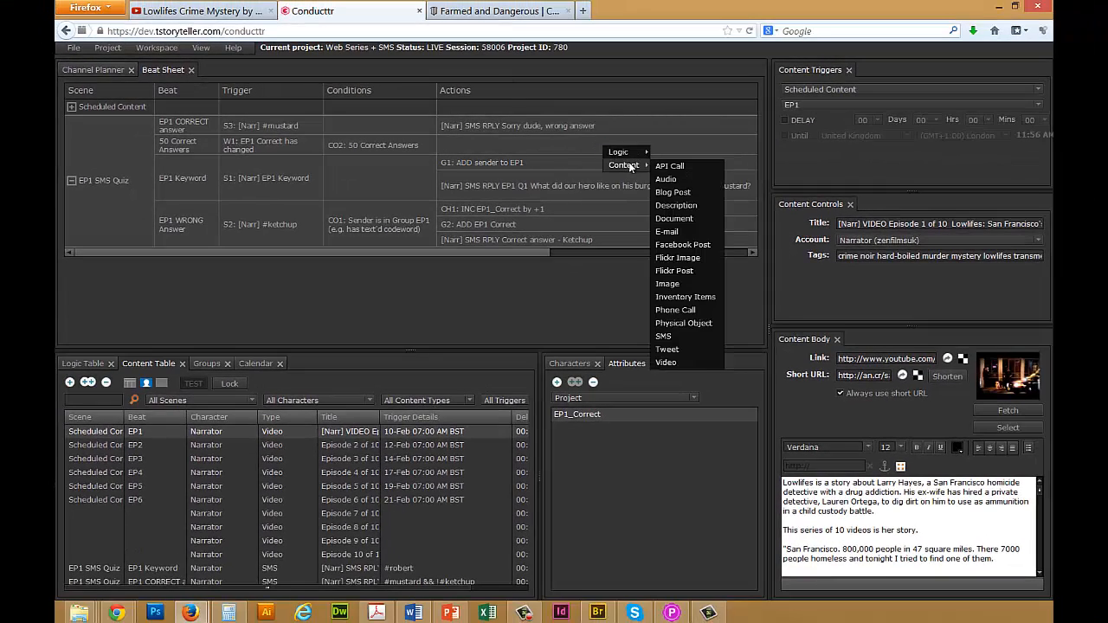
click(676, 335)
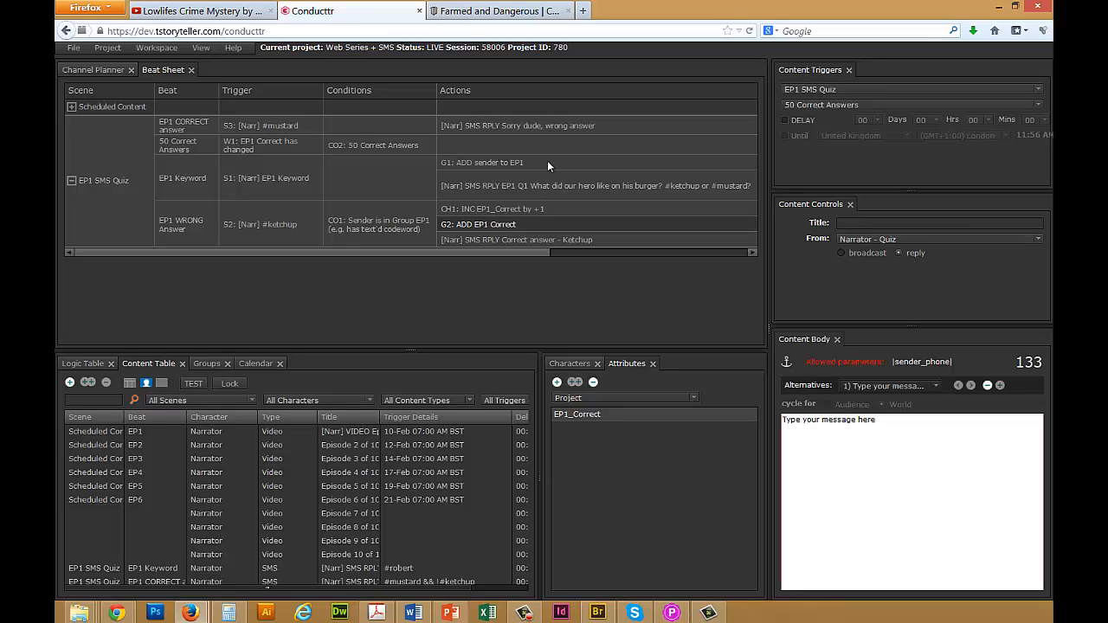
click(869, 253)
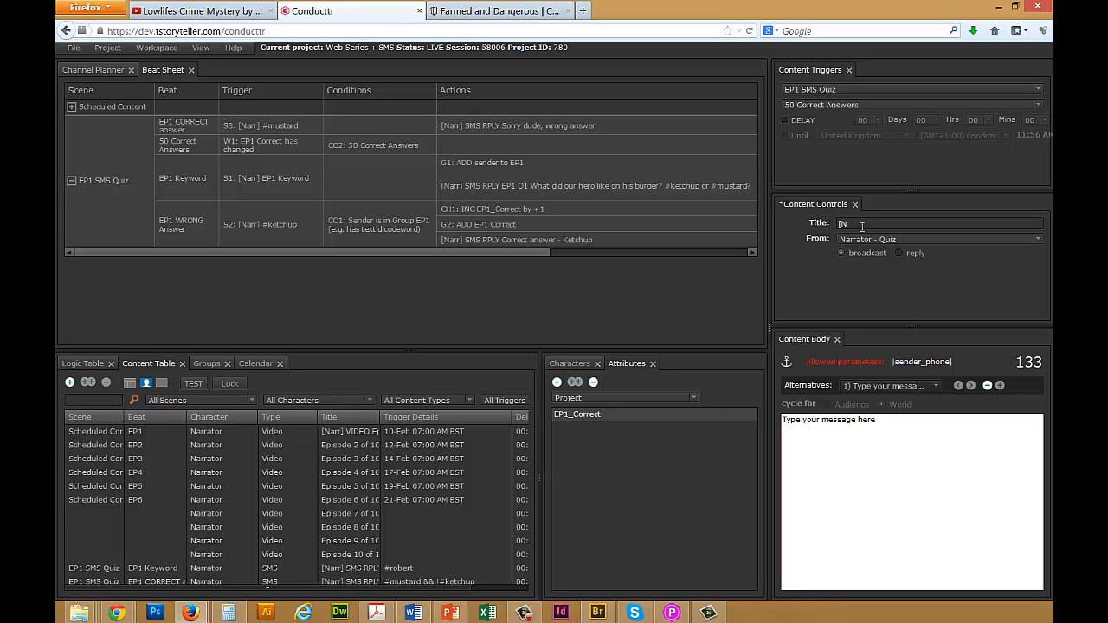
text(SMS BRDCST "Exclusive Preview)
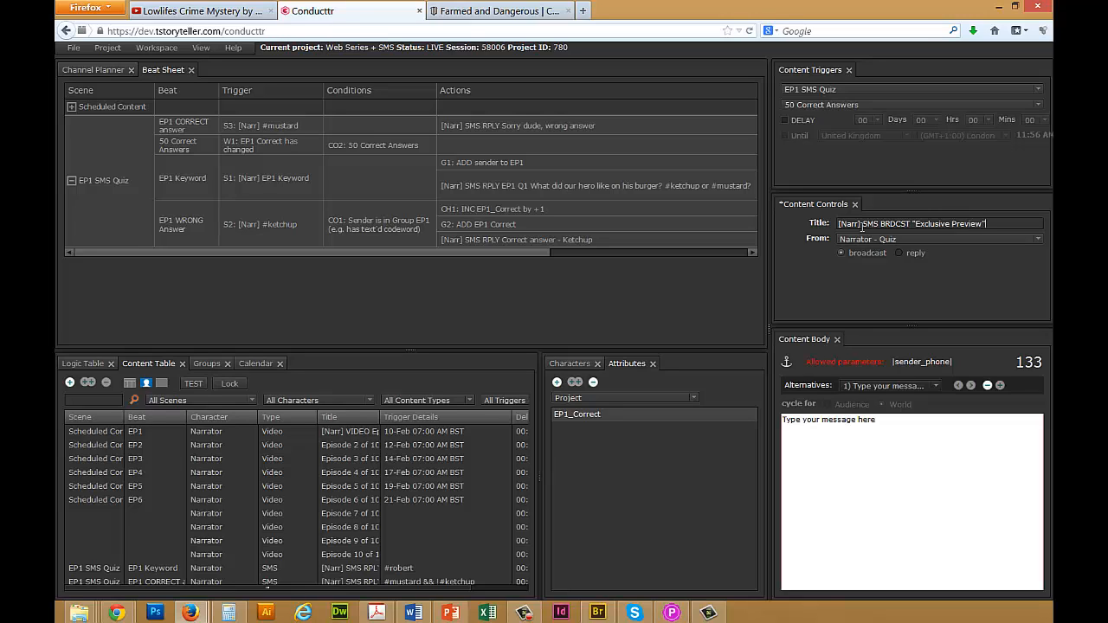
key(Return)
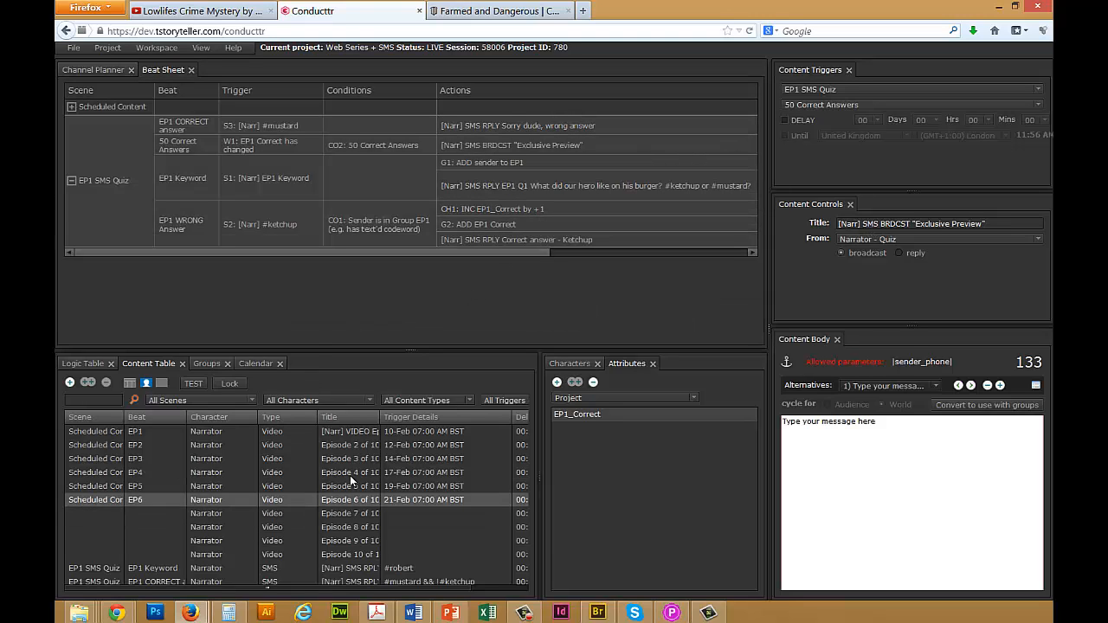
- Generate a short URL for the Episode 2 video's link and save the video content
click(356, 447)
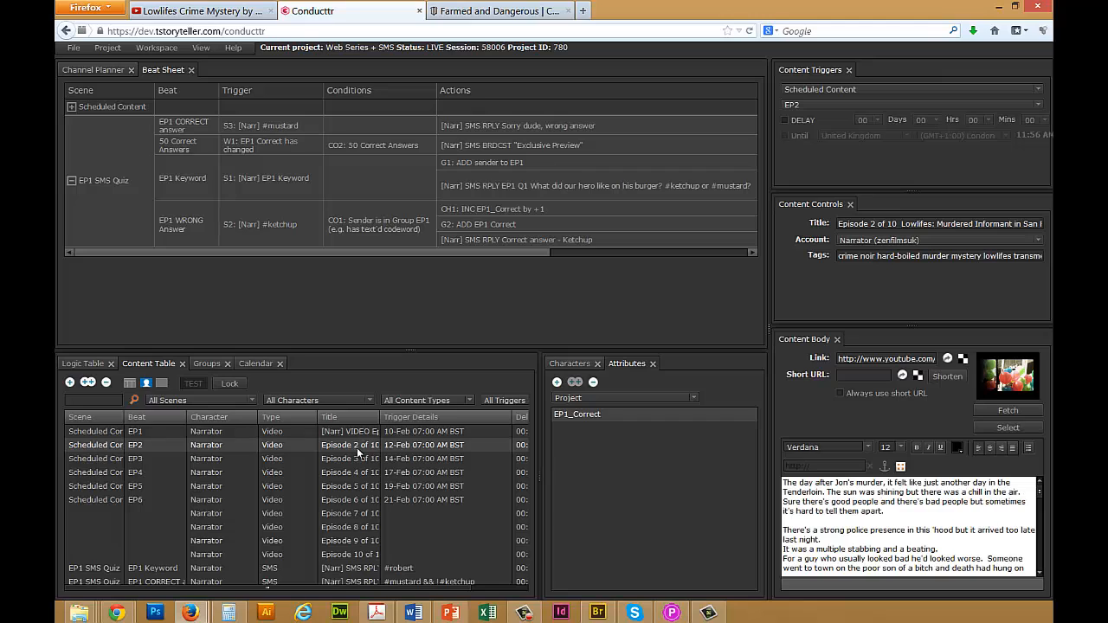
click(940, 377)
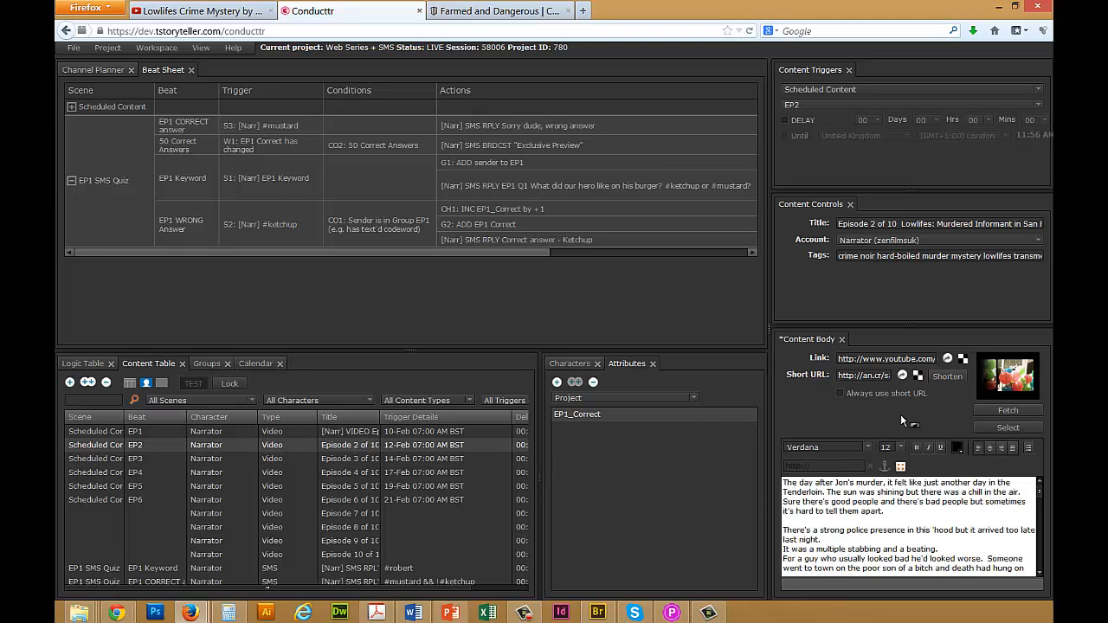
key(ctrl+s)
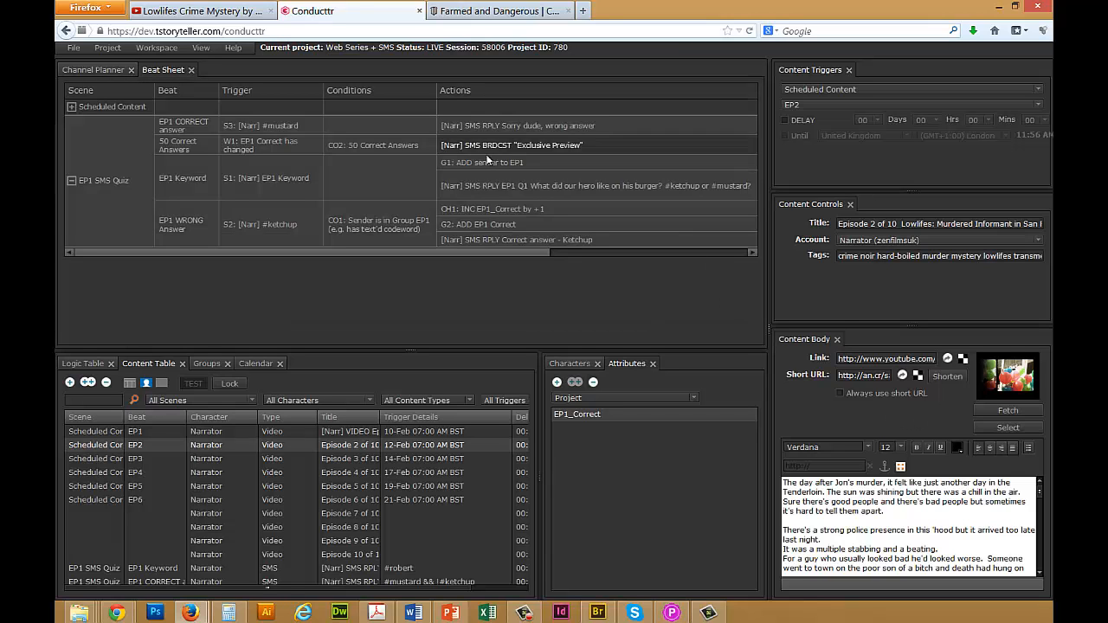
- Convert the "Exclusive Preview" SMS broadcast for use with groups, moving its alternatives to the EP1 Correct group
click(511, 148)
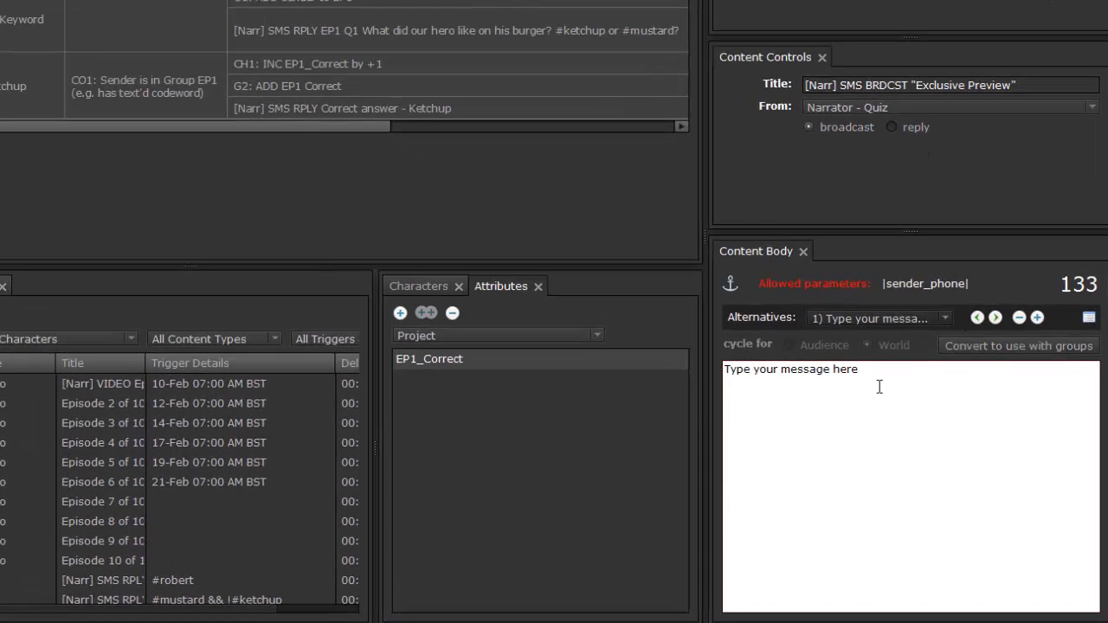
click(981, 345)
click(425, 222)
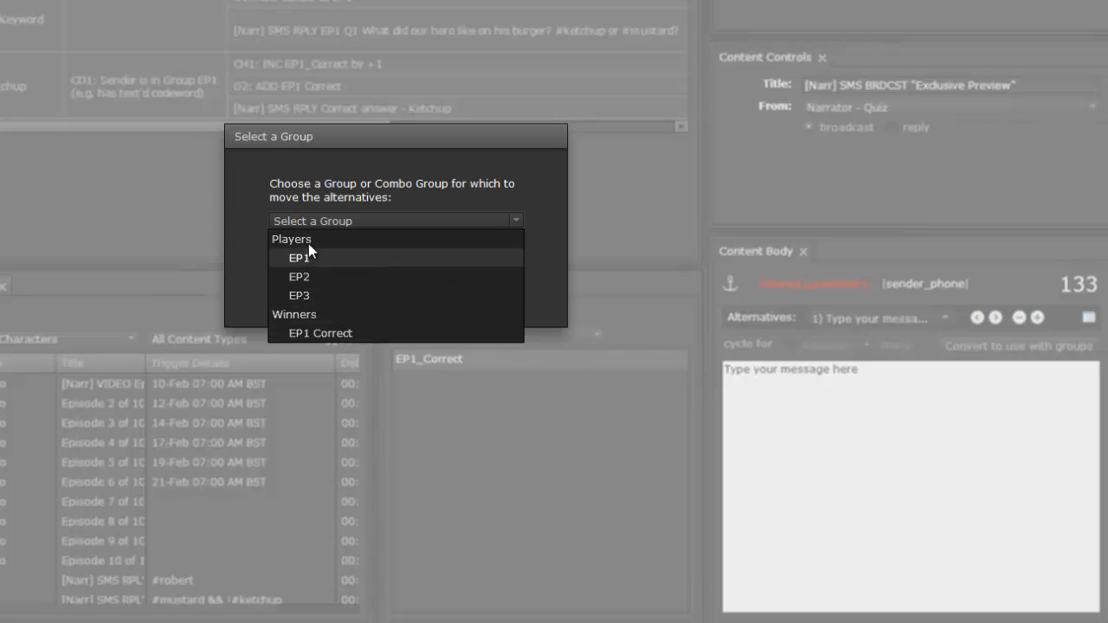
click(320, 334)
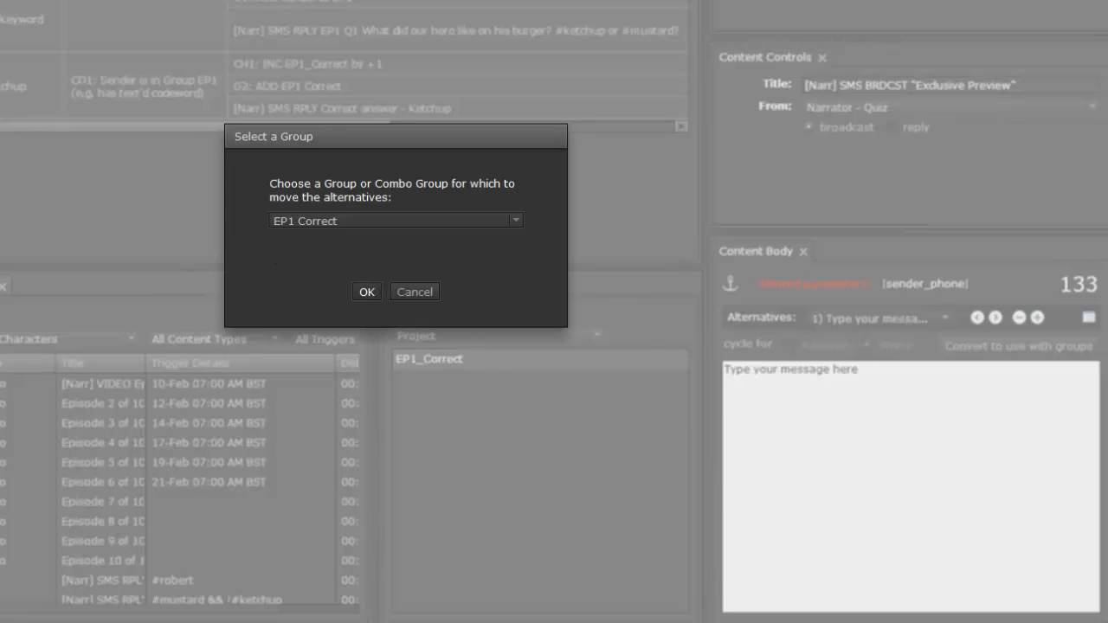
click(368, 292)
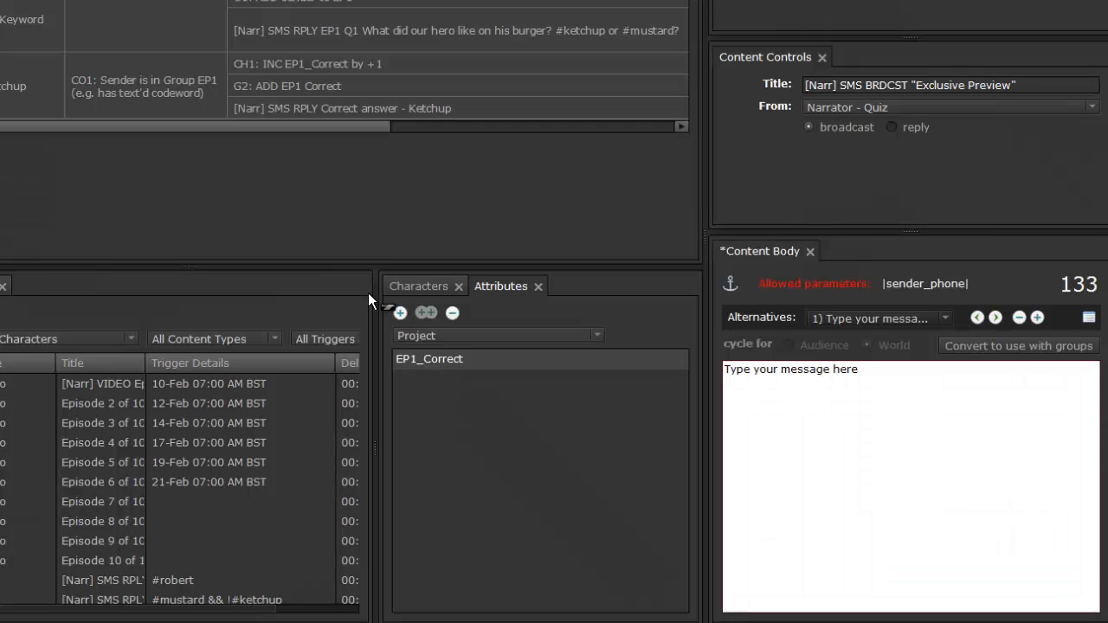
- Replace the message placeholder with "CONGRATS! You'rein the first 50 people to text the correct answer. Here's a look at EP2"
triple_click(879, 374)
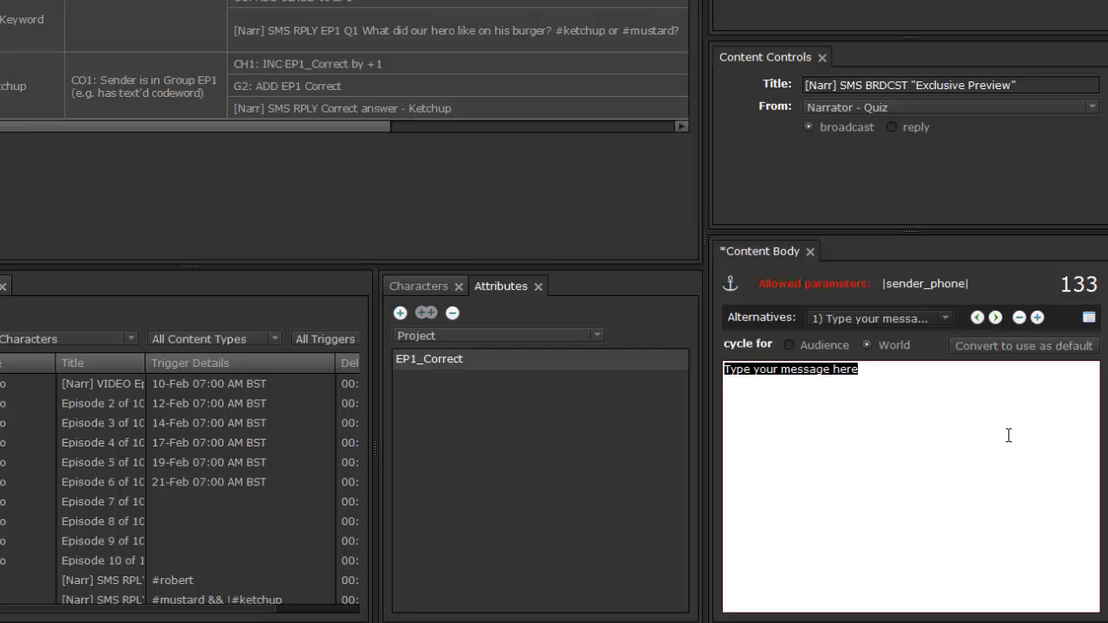
text(CONGRATS)
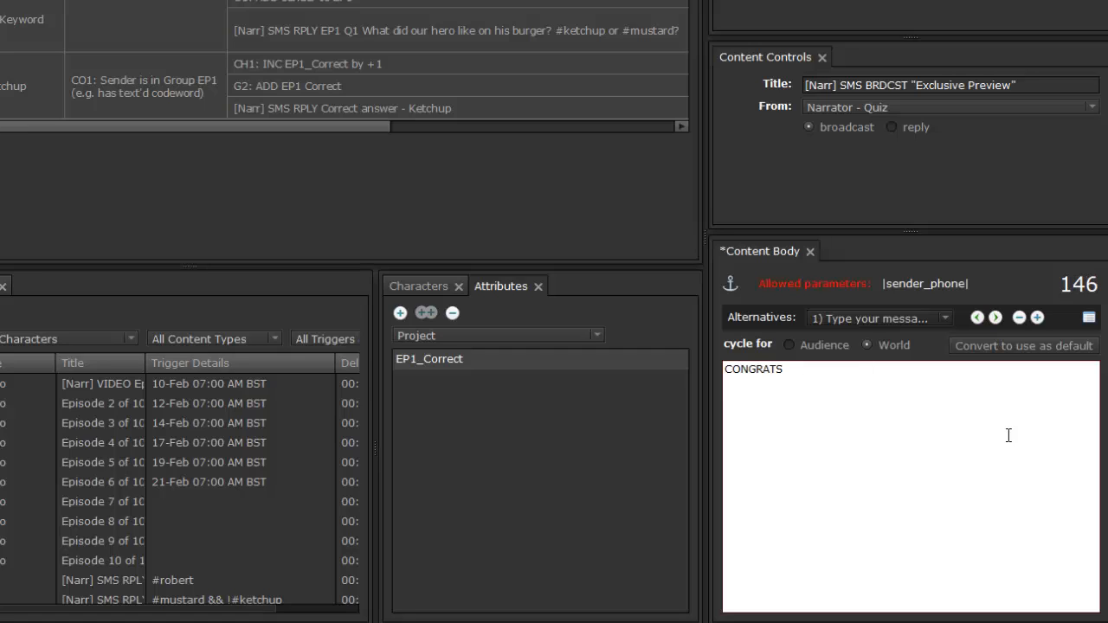
text(! You'rein the first 50 people to )
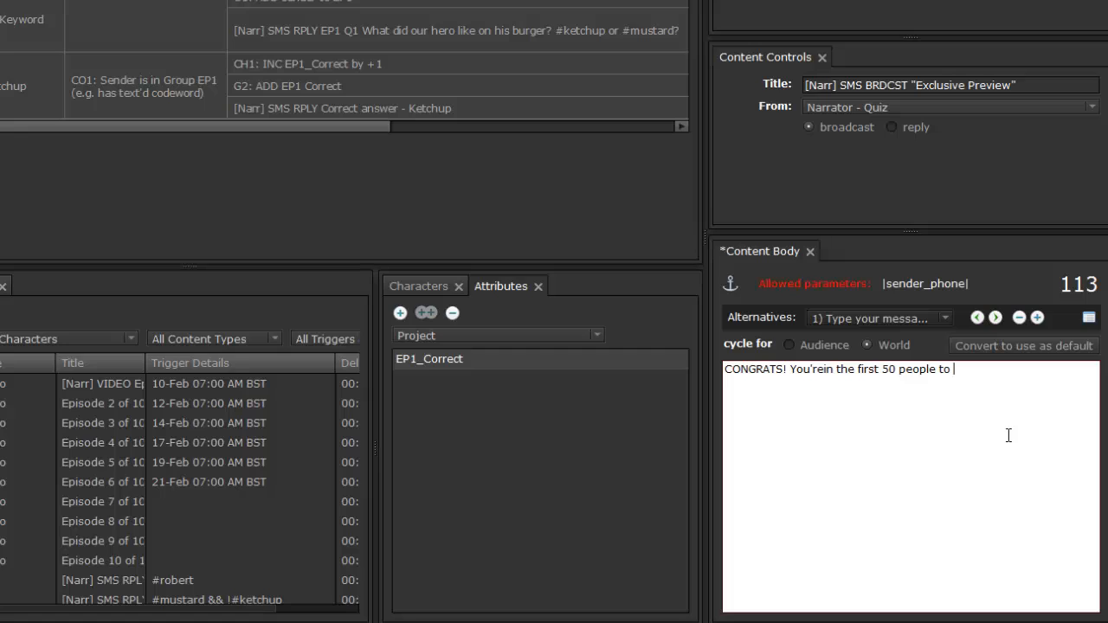
text(text the correct)
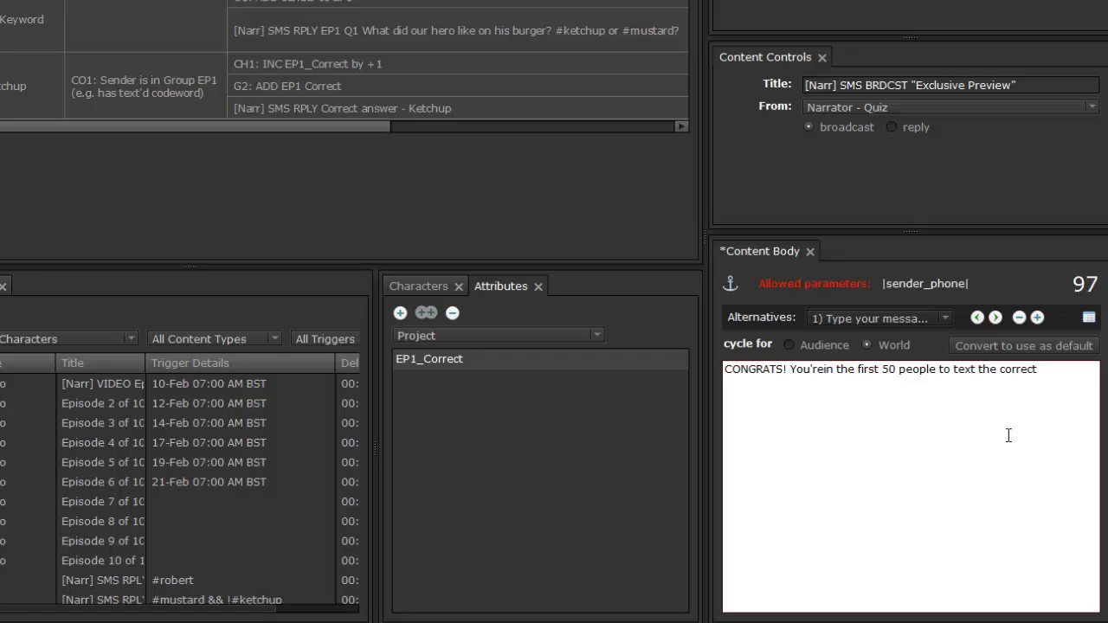
text( answer. Here)
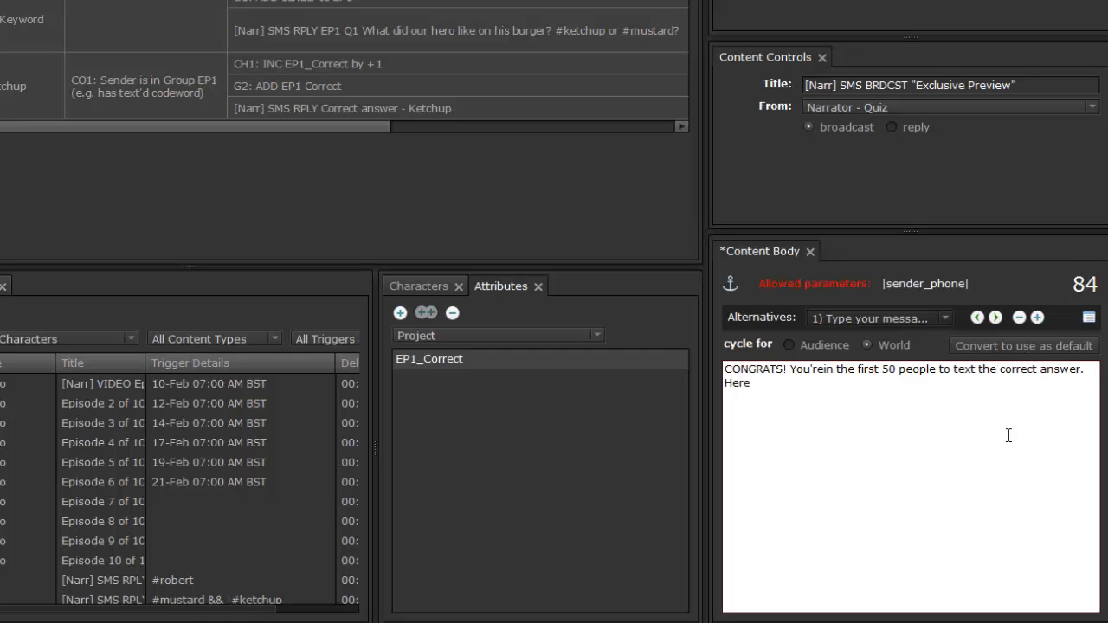
text('s a look at )
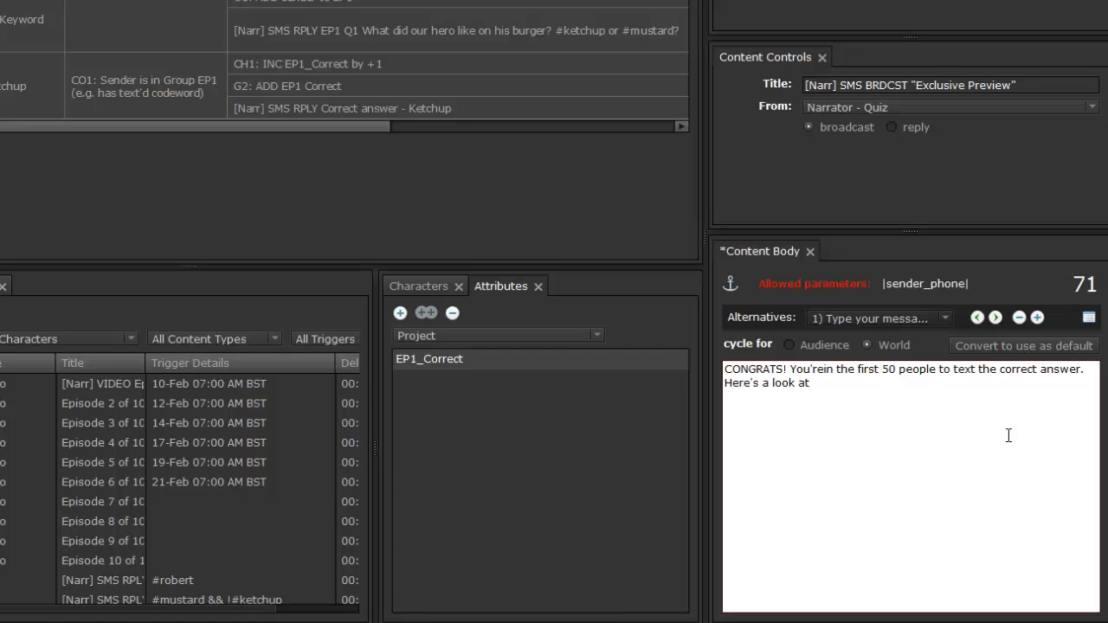
text(EP2)
- Insert a short-URL link to the Narrator's video "Episode 2 of 10 Lowlifes: Murdered Informant in San Francisco" in the preview message
click(732, 286)
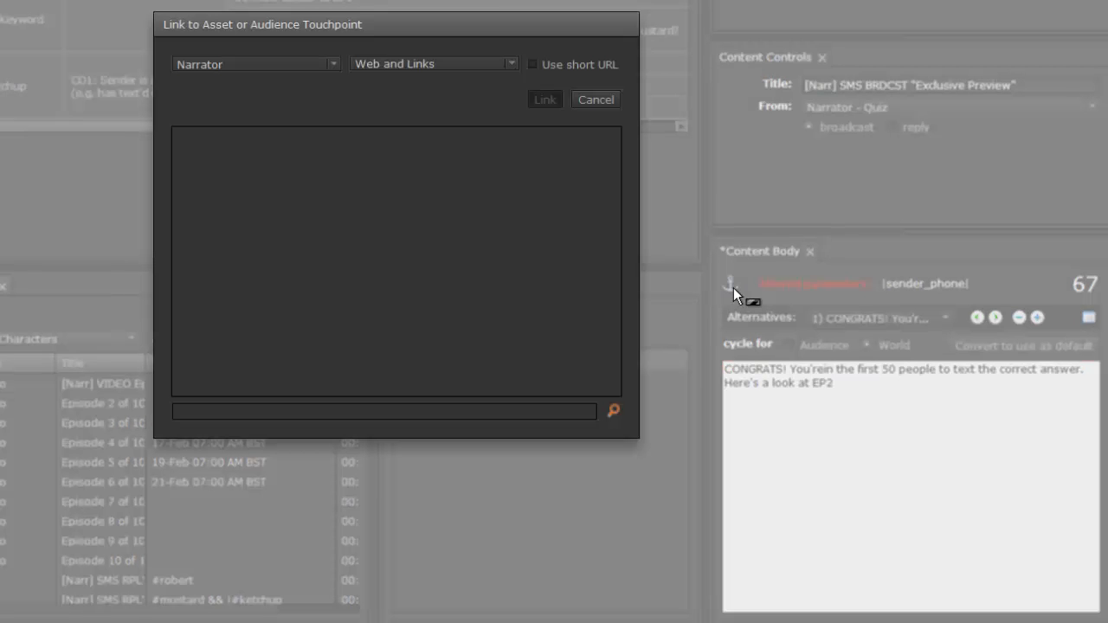
click(414, 64)
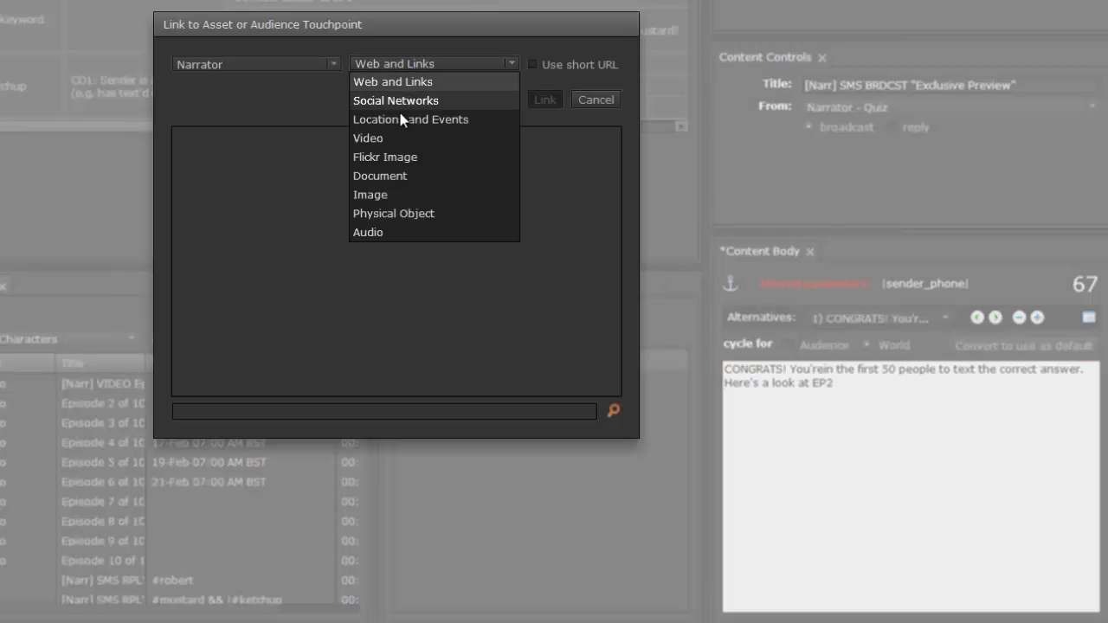
click(383, 138)
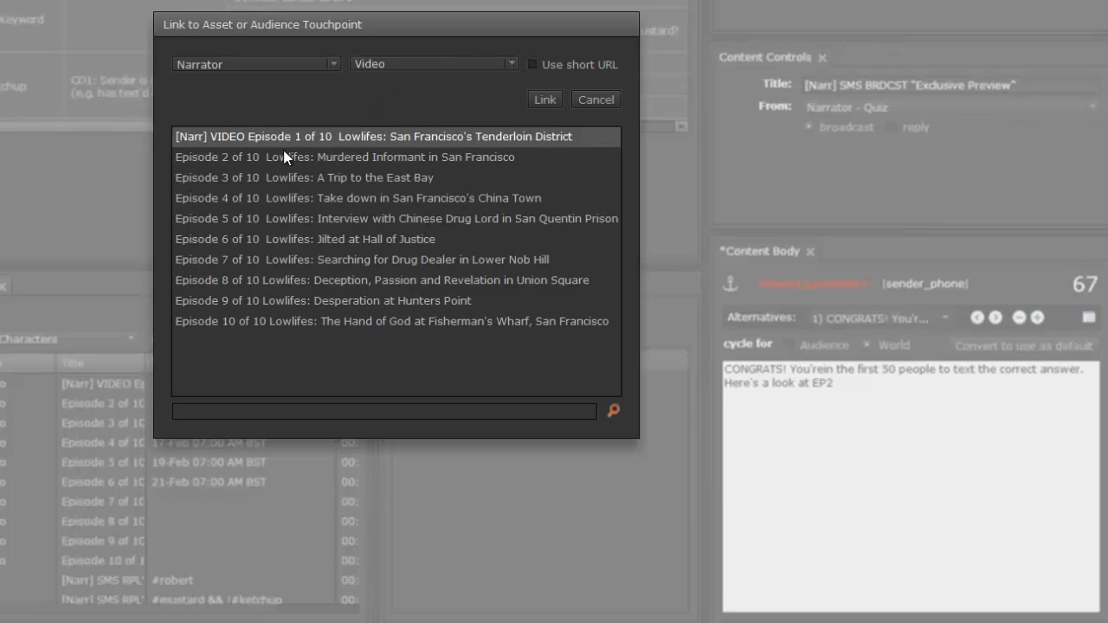
click(283, 151)
click(532, 64)
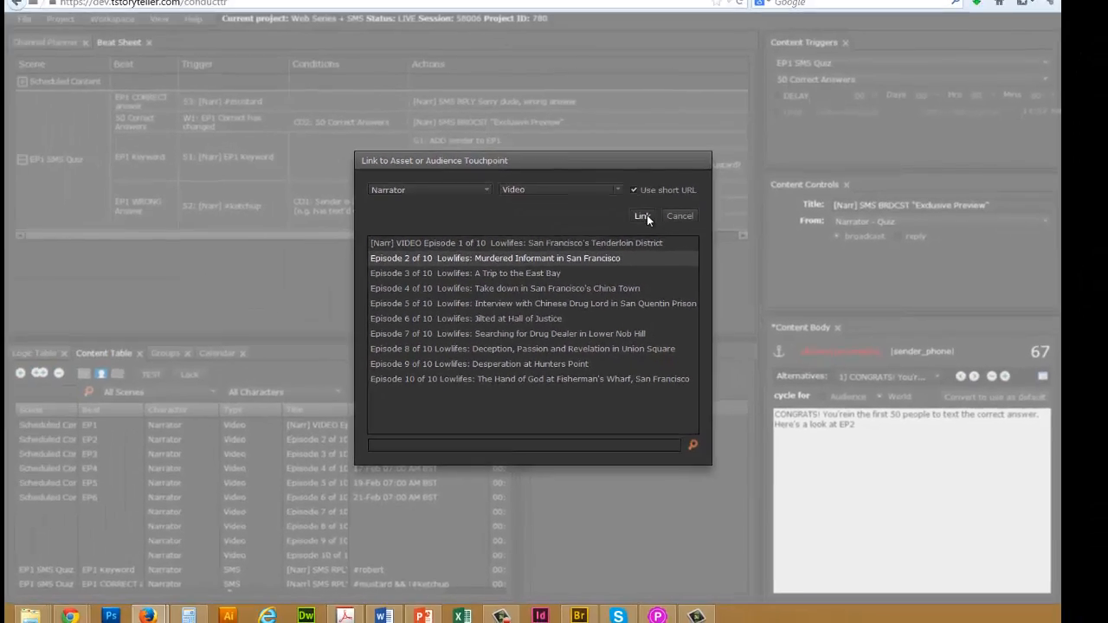
click(545, 100)
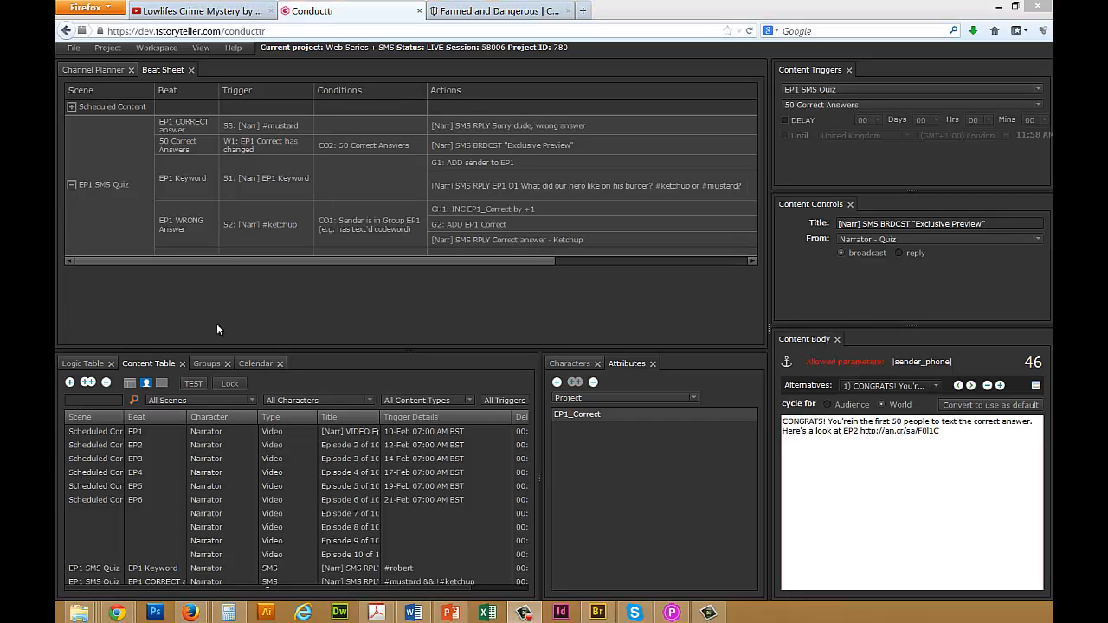
- Show the Channel Planner together with the Calendar and widen the calendar pane
click(90, 69)
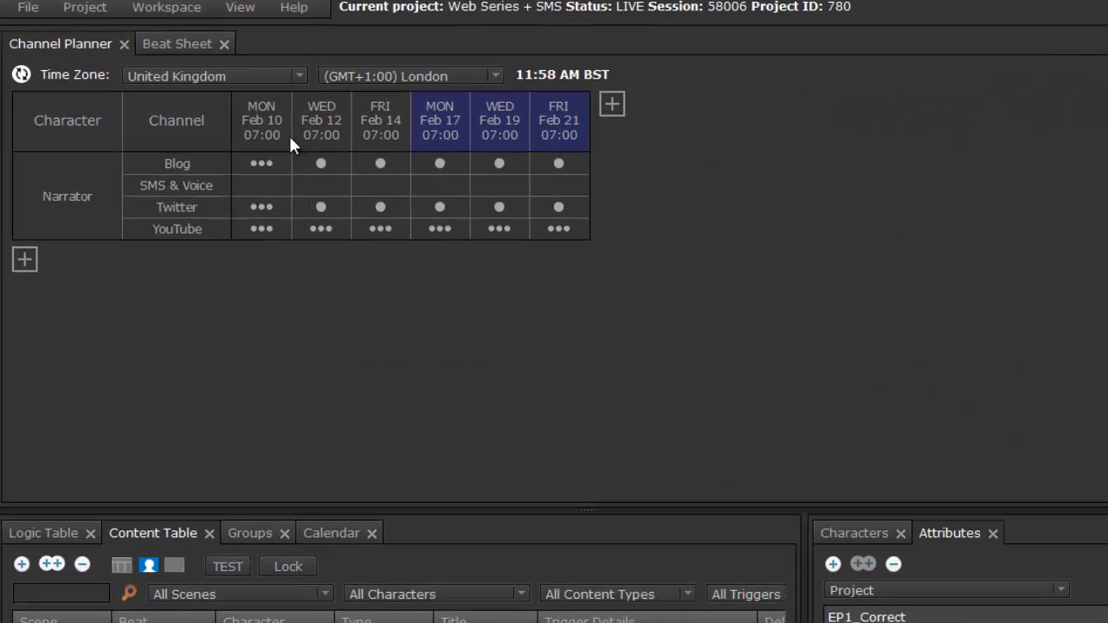
click(320, 532)
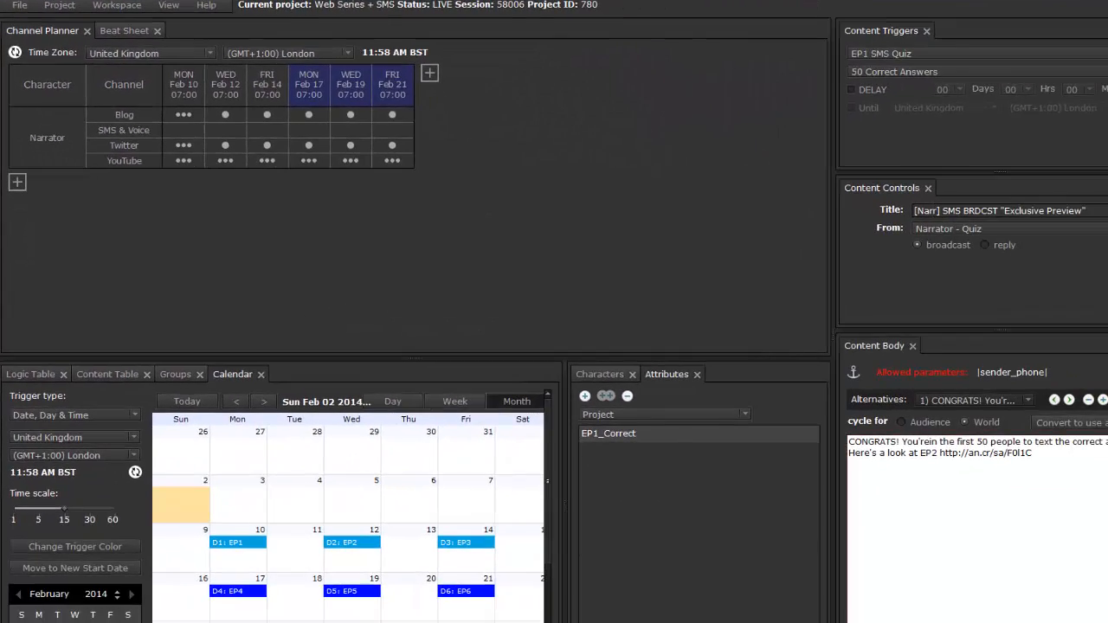
drag(566, 499, 620, 499)
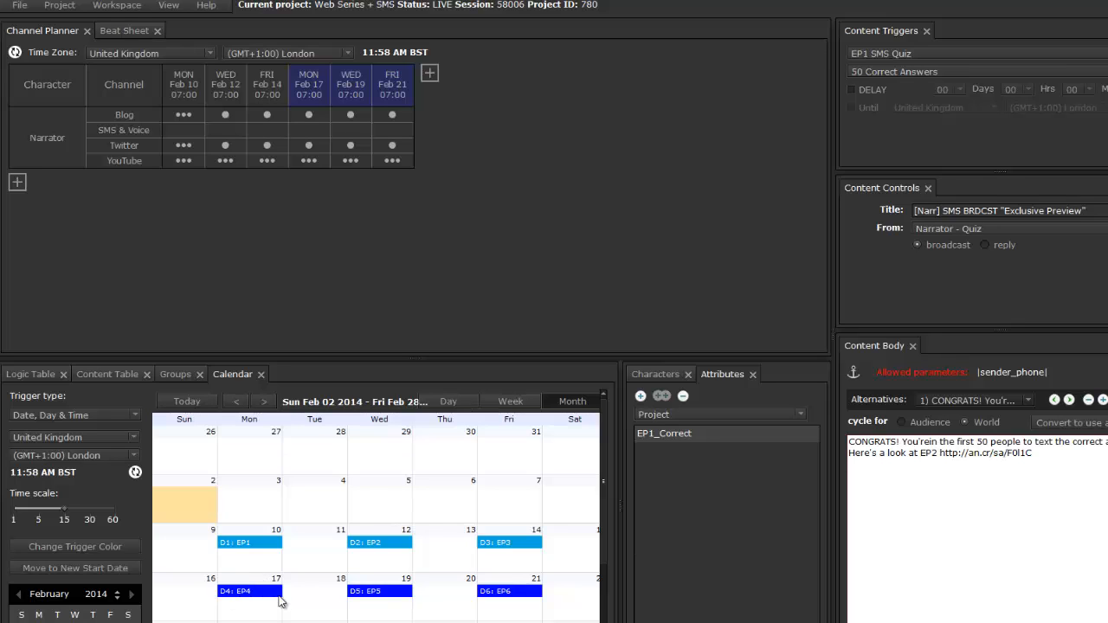
- Review the Narrator's Feb 10 YouTube video and the tweet broadcast with its delay option in the Channel Planner
click(179, 164)
mouse_move(433, 177)
click(640, 181)
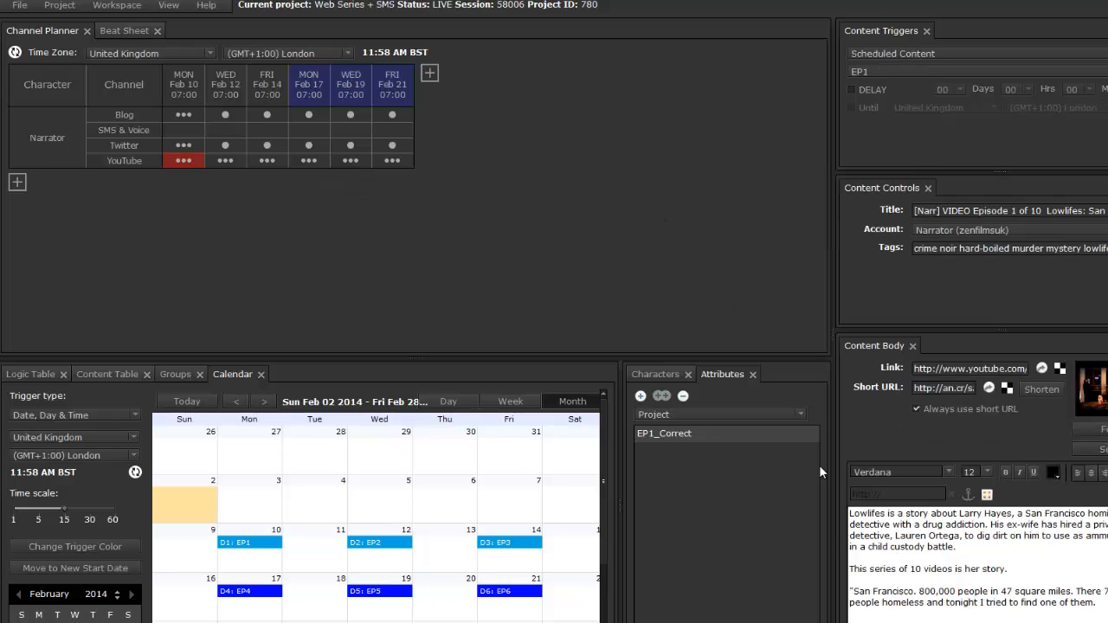
click(189, 150)
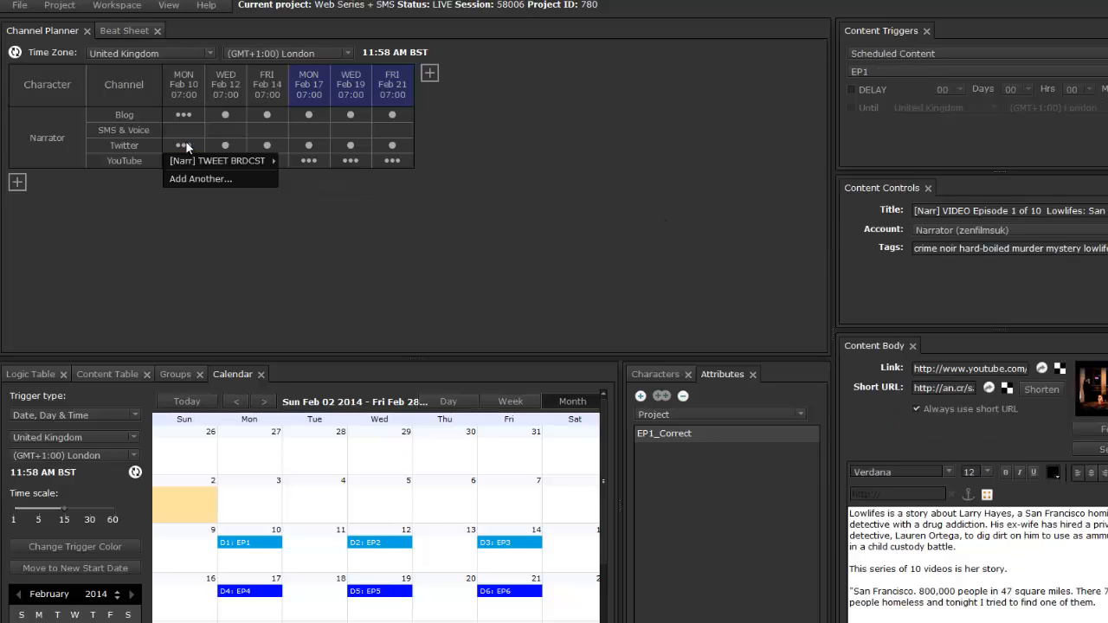
mouse_move(208, 161)
click(319, 165)
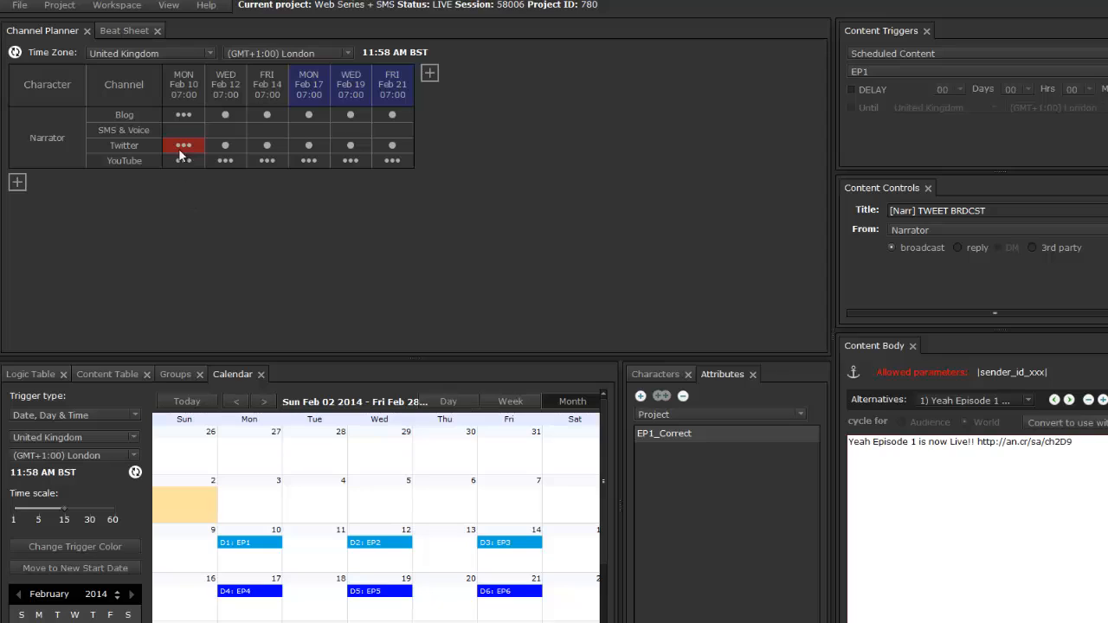
click(881, 90)
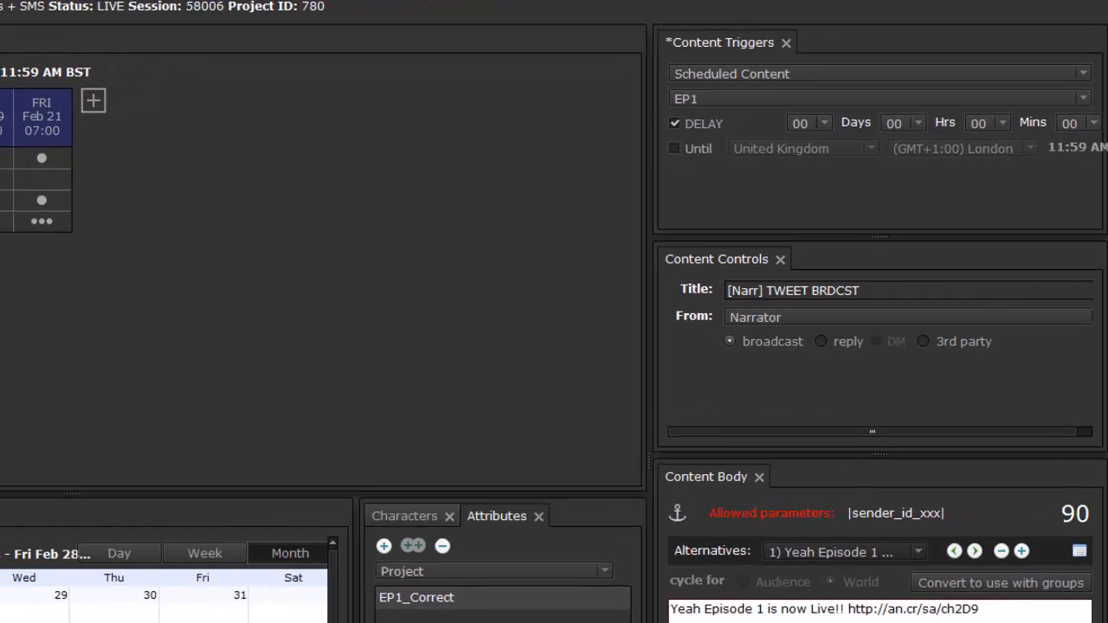
click(674, 123)
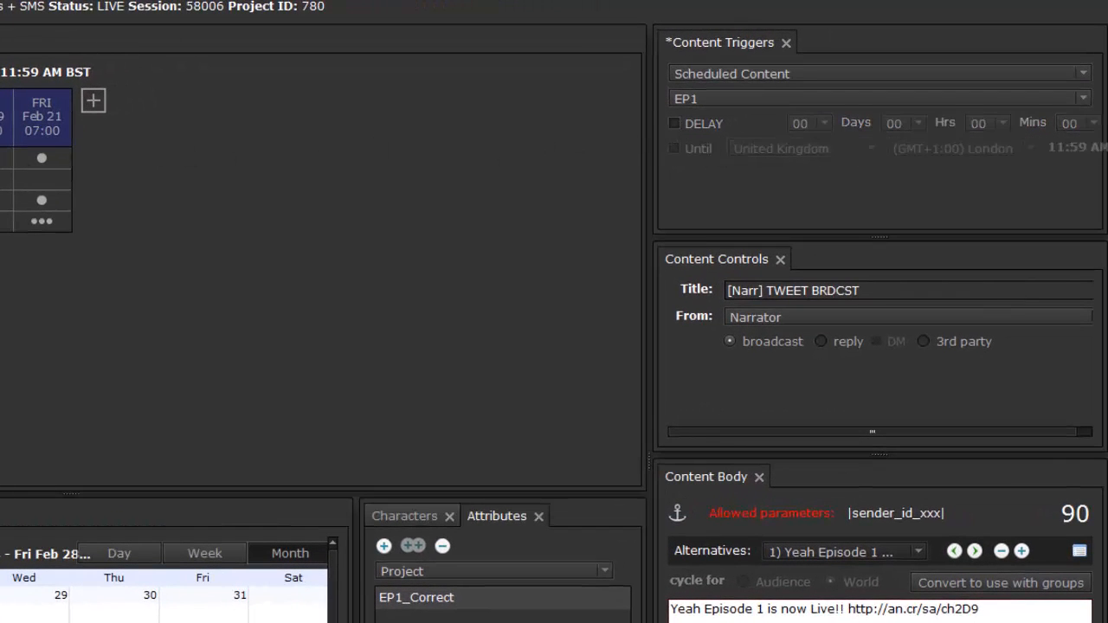
- Set a 30-minute delay on the Feb 10 "BLOG We're Live" post and choose the Episode 1 video as its embedded content
click(1, 208)
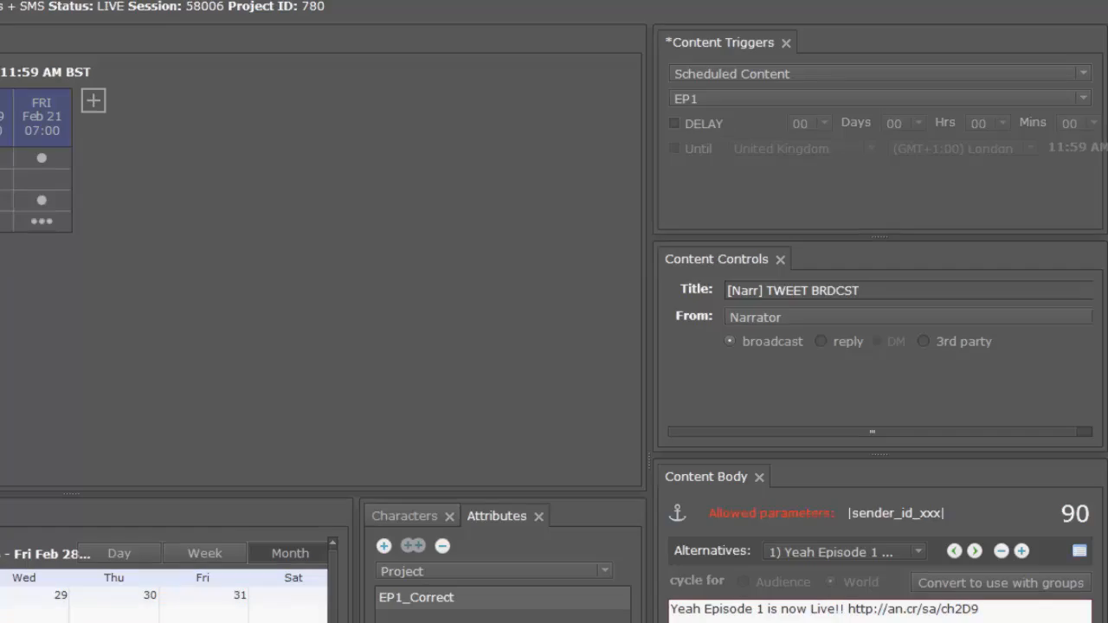
click(320, 482)
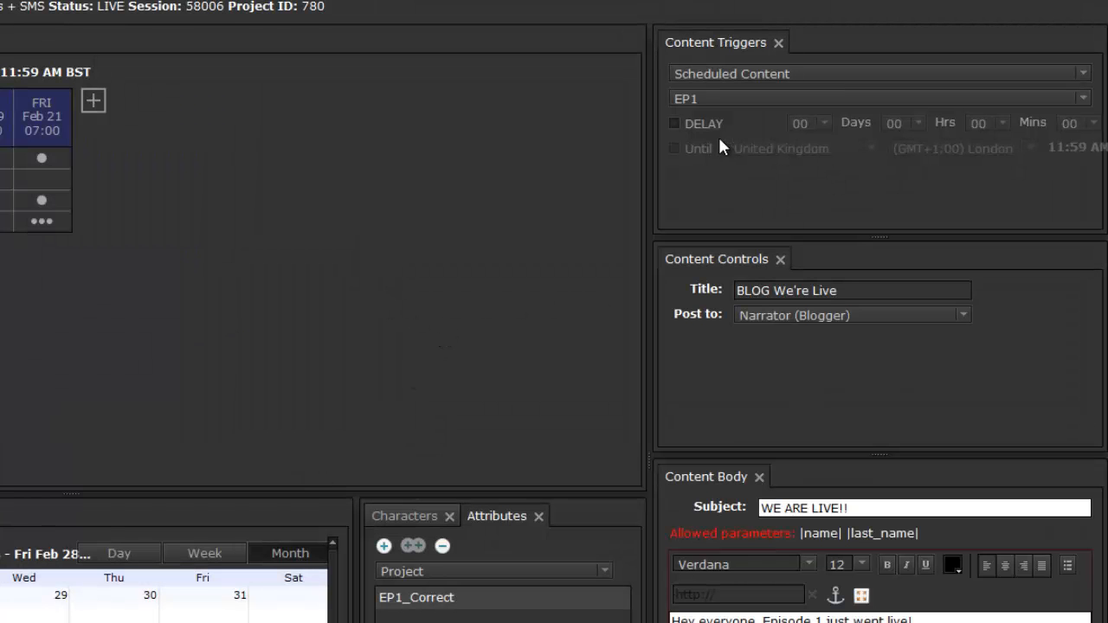
click(708, 124)
click(923, 119)
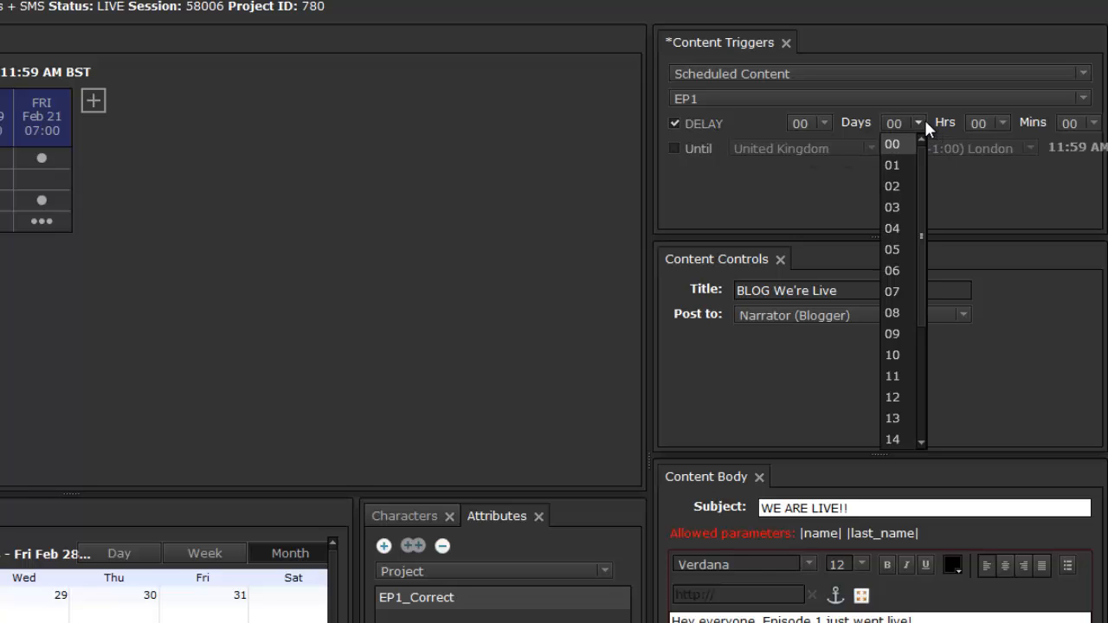
click(994, 123)
drag(1008, 159, 1016, 331)
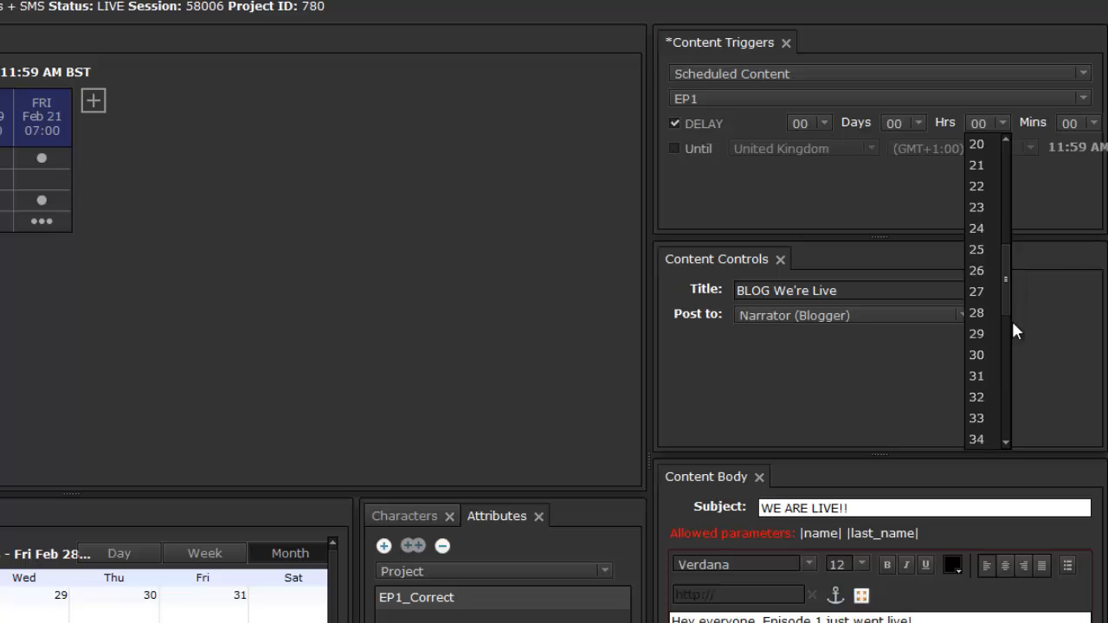
click(977, 355)
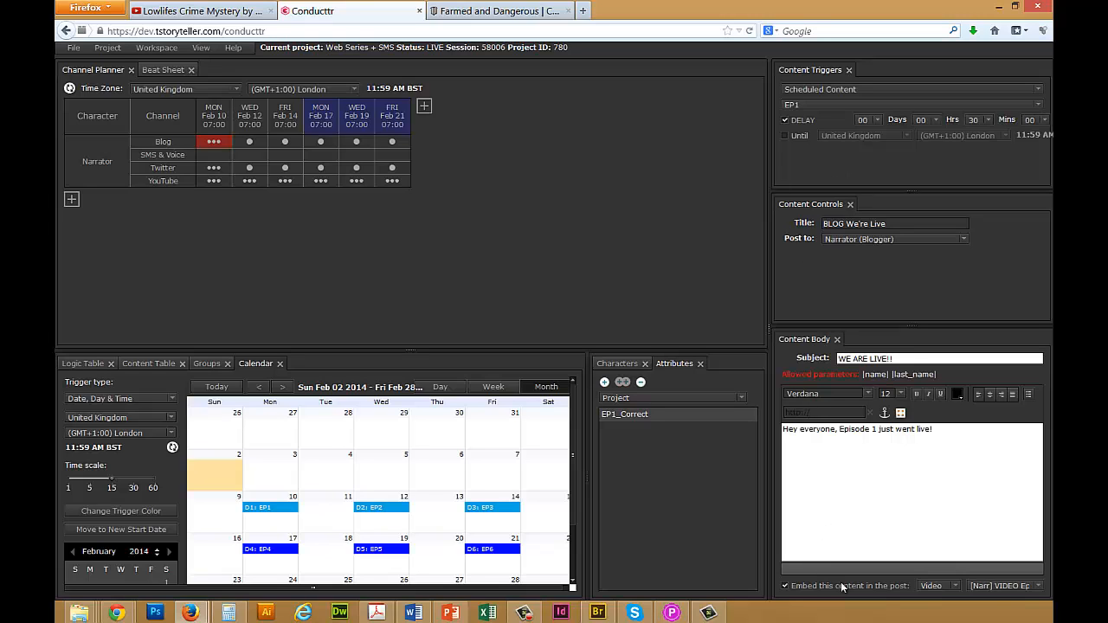
click(995, 594)
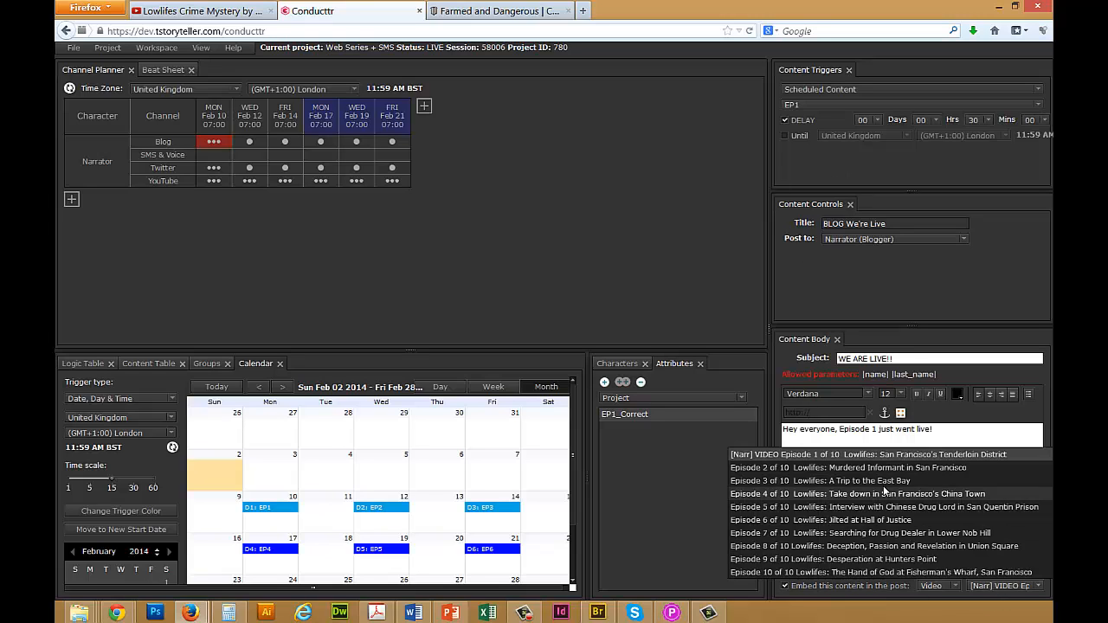
click(916, 451)
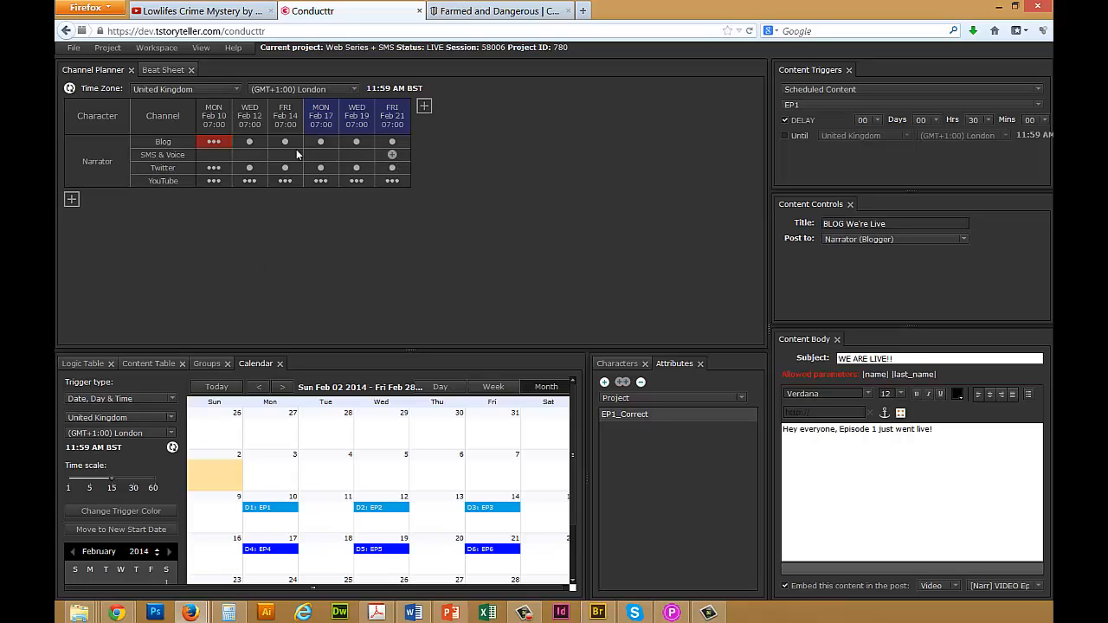
- Review the maximized Beat Sheet with the Scheduled Content scene expanded, and compare it with the Channel Planner's blog and Twitter slots
click(162, 69)
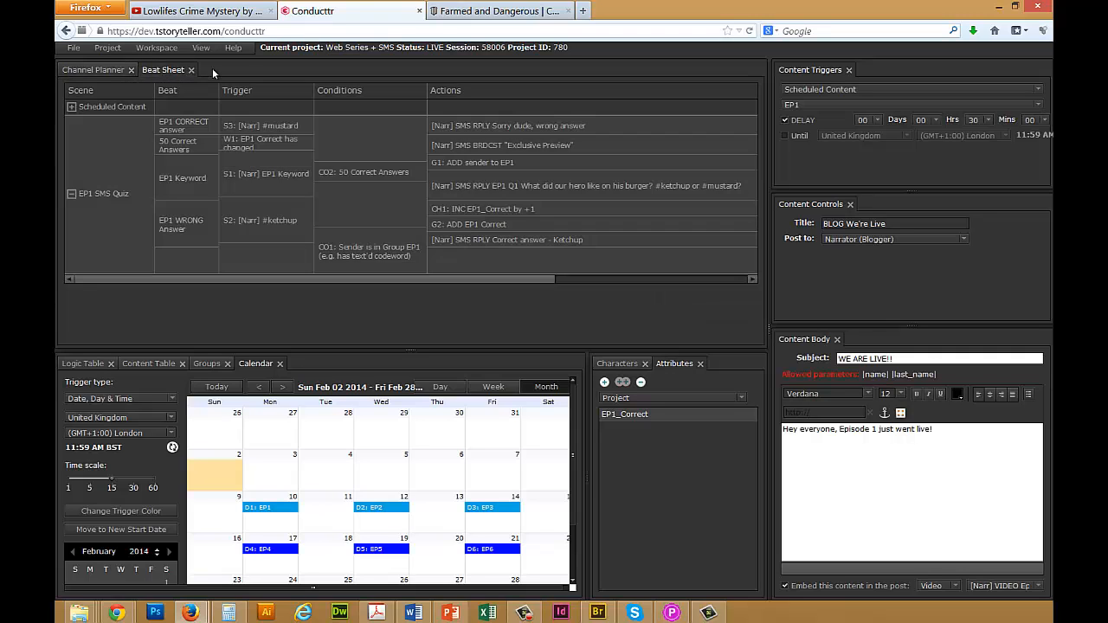
click(73, 108)
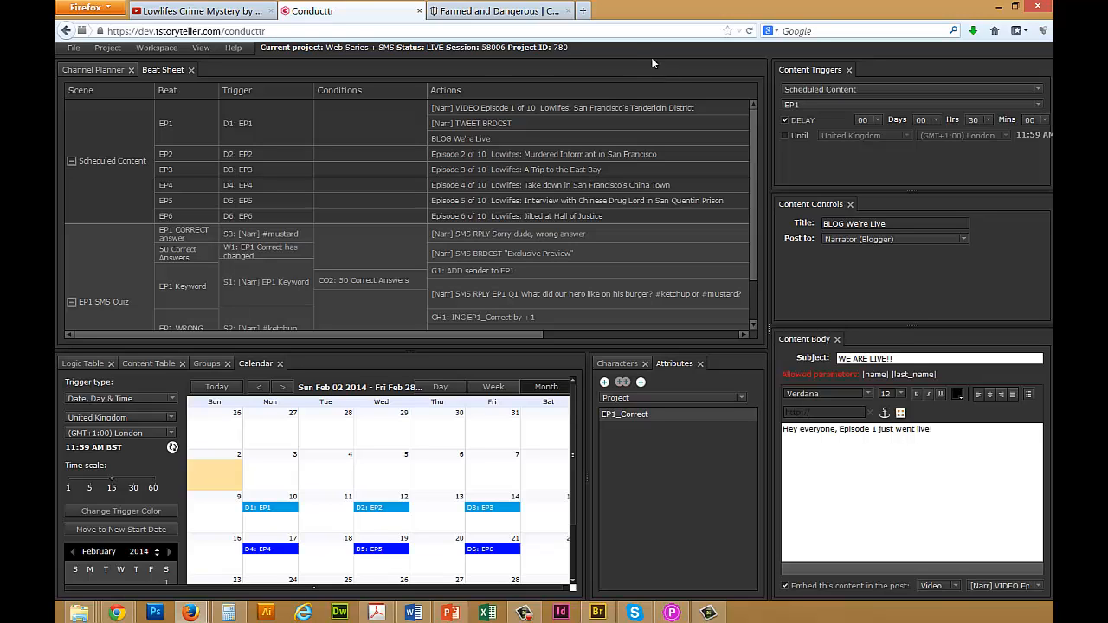
double_click(463, 71)
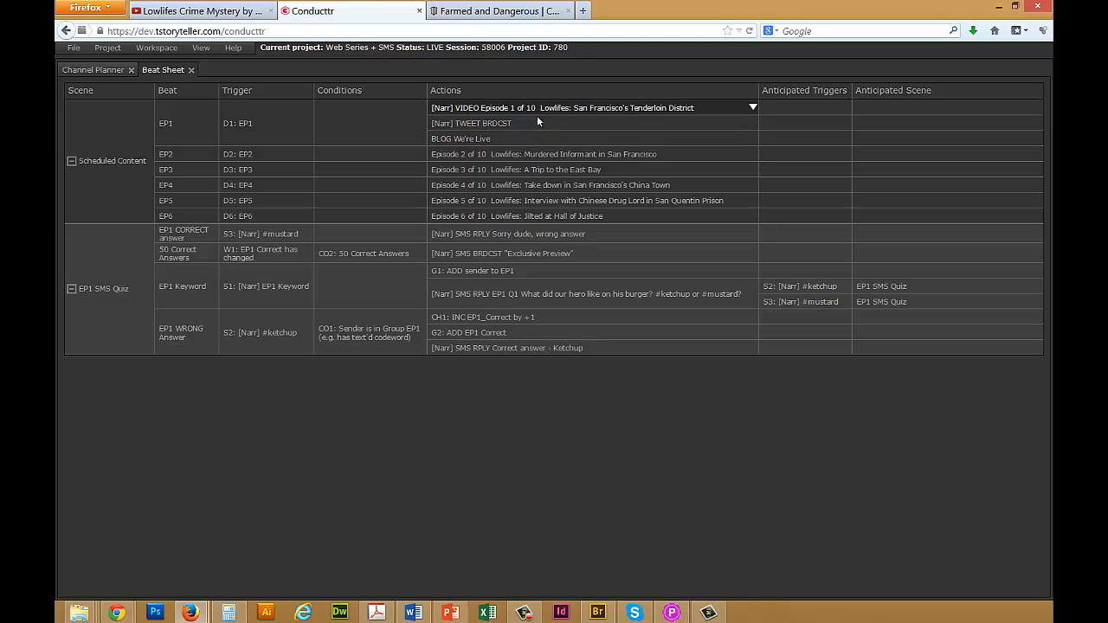
click(122, 70)
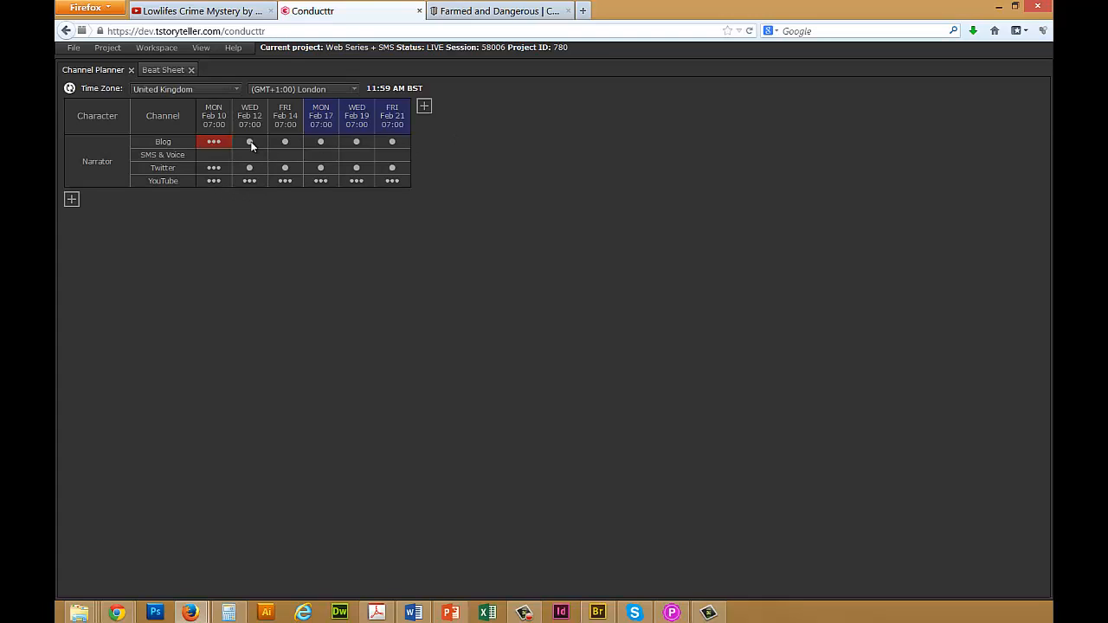
mouse_move(250, 143)
mouse_down()
mouse_move(248, 168)
mouse_move(286, 179)
mouse_move(284, 145)
mouse_move(339, 170)
mouse_move(360, 138)
mouse_move(392, 139)
mouse_move(391, 170)
mouse_up()
click(165, 71)
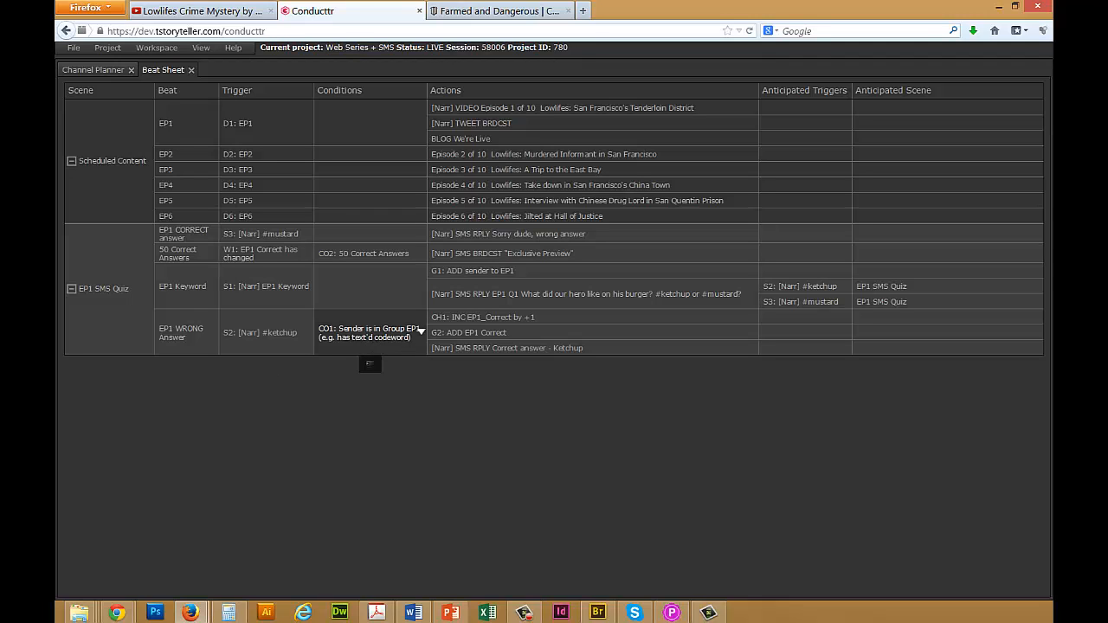
- Inspect the group EP1 membership condition, the "EP1 Correct has changed" trigger and the "50 Correct Answers" condition in the Beat Sheet
click(402, 329)
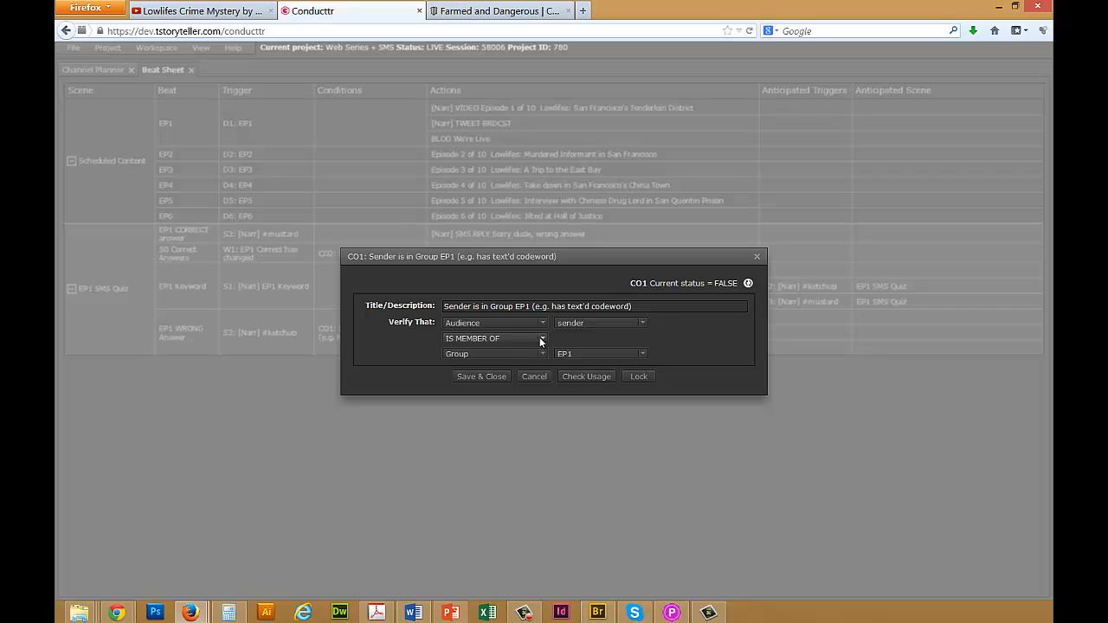
click(757, 256)
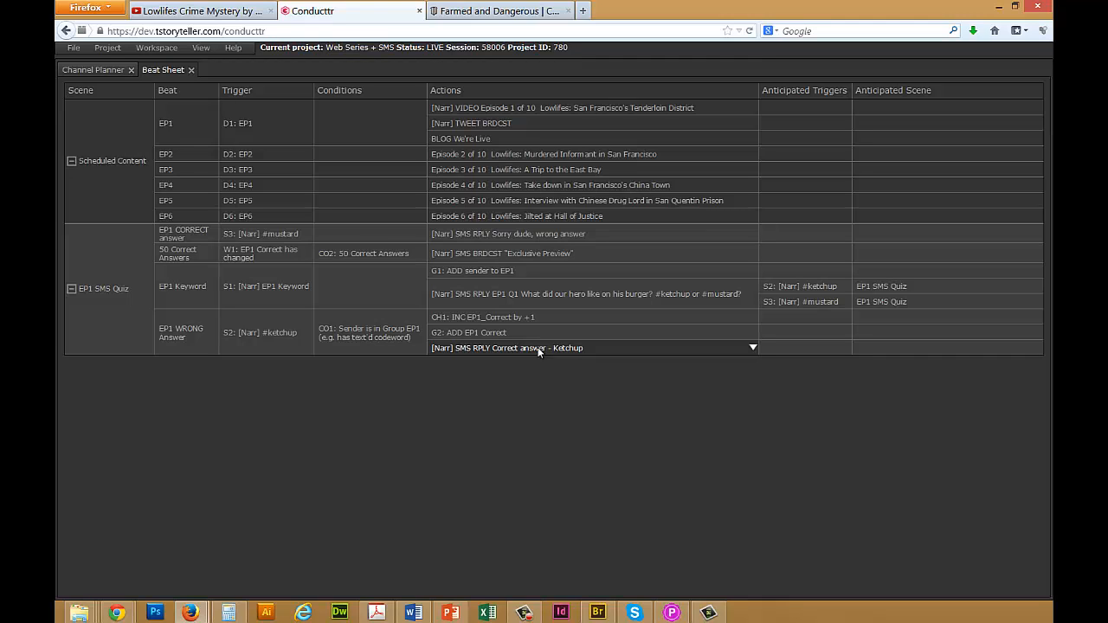
click(288, 253)
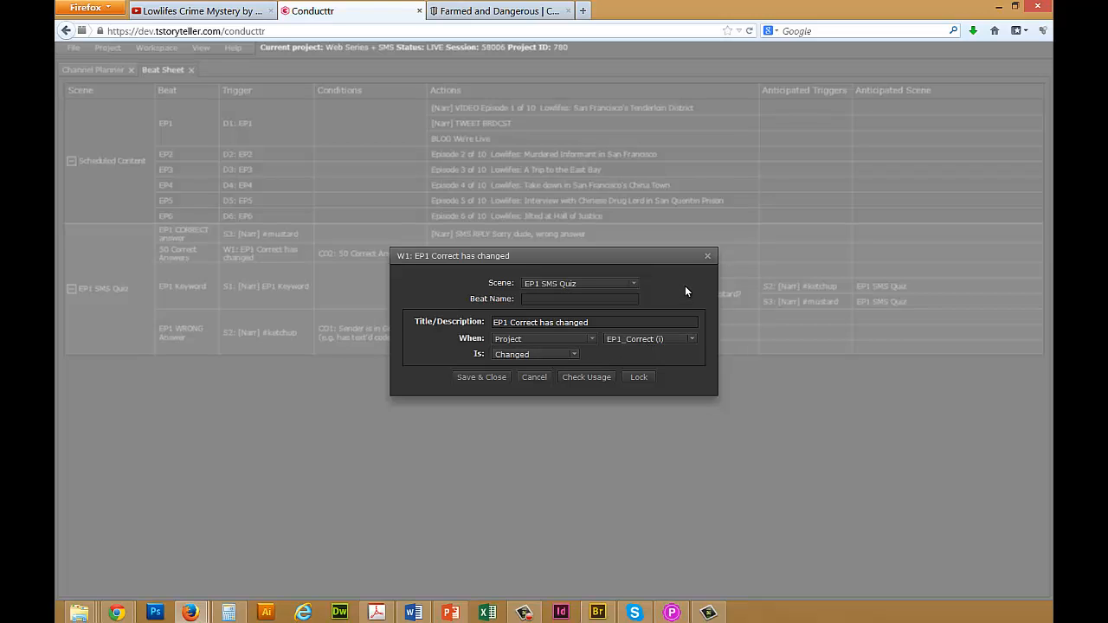
click(708, 257)
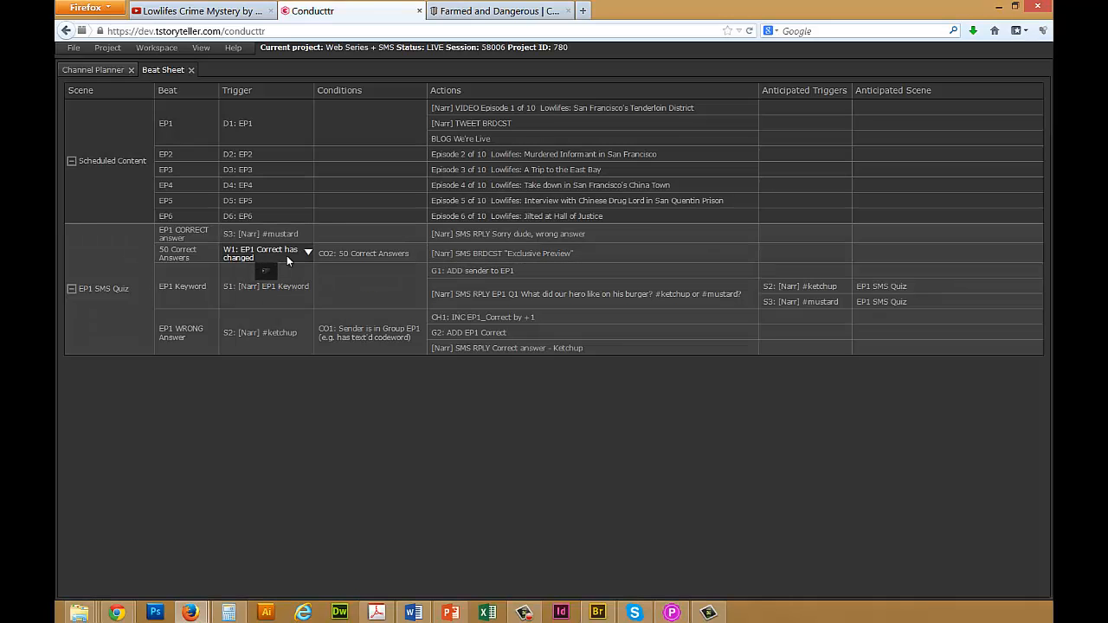
click(391, 254)
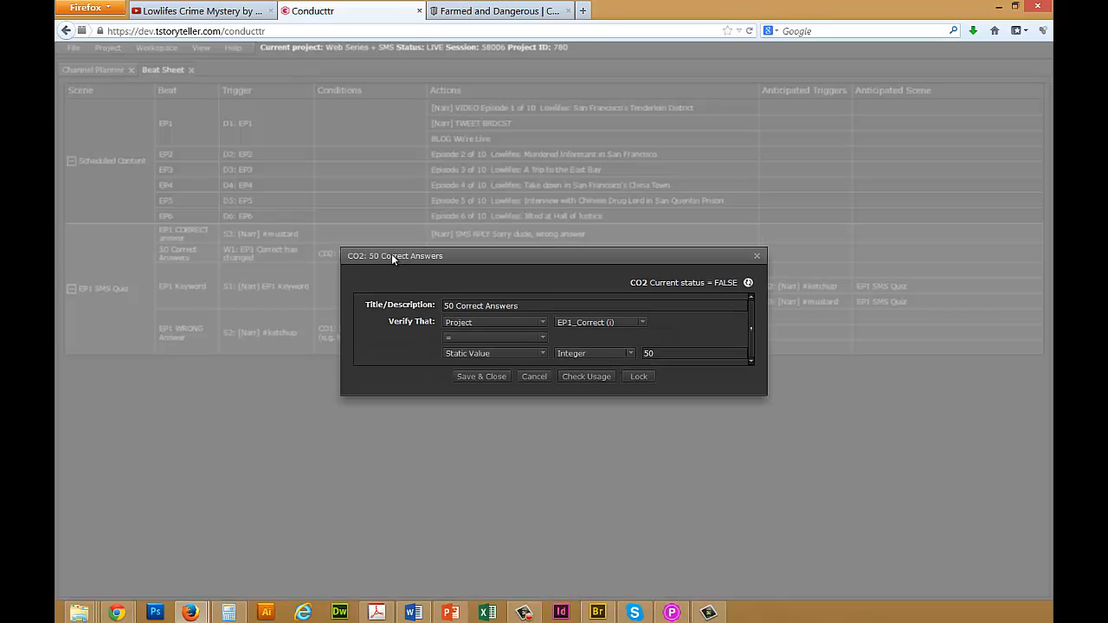
click(757, 256)
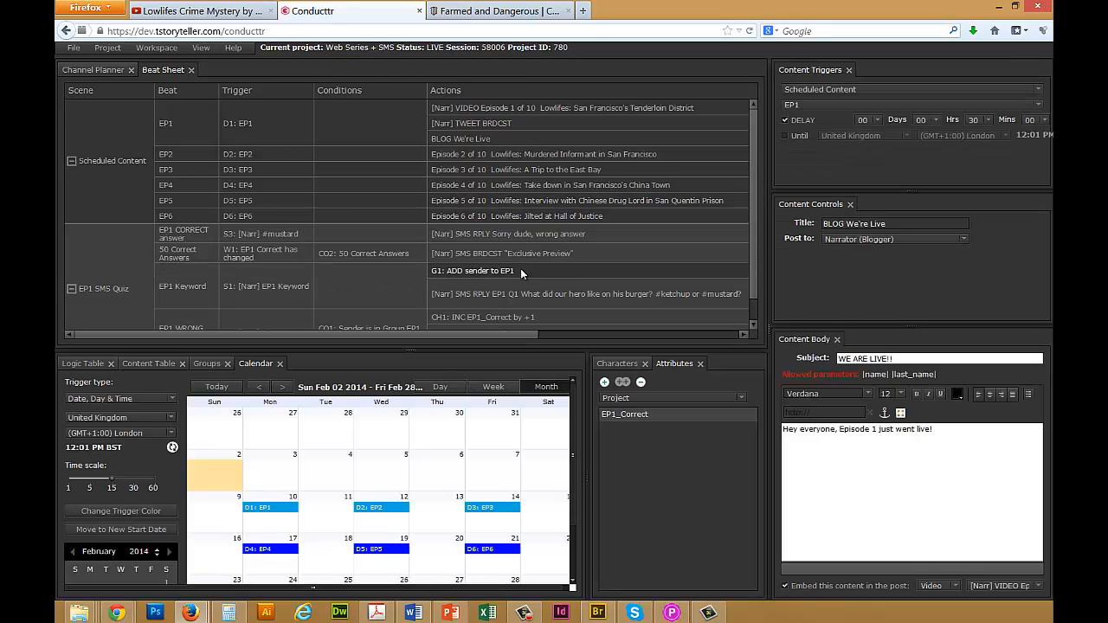
- Open the "Exclusive Preview" SMS broadcast and examine its message alternatives by group
click(516, 255)
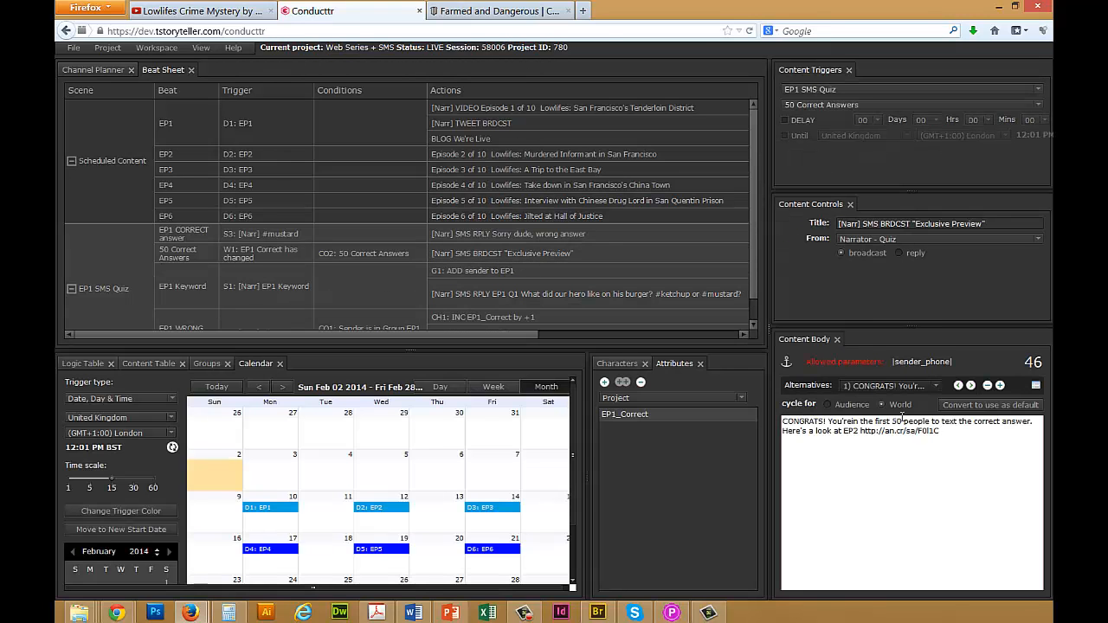
click(1036, 388)
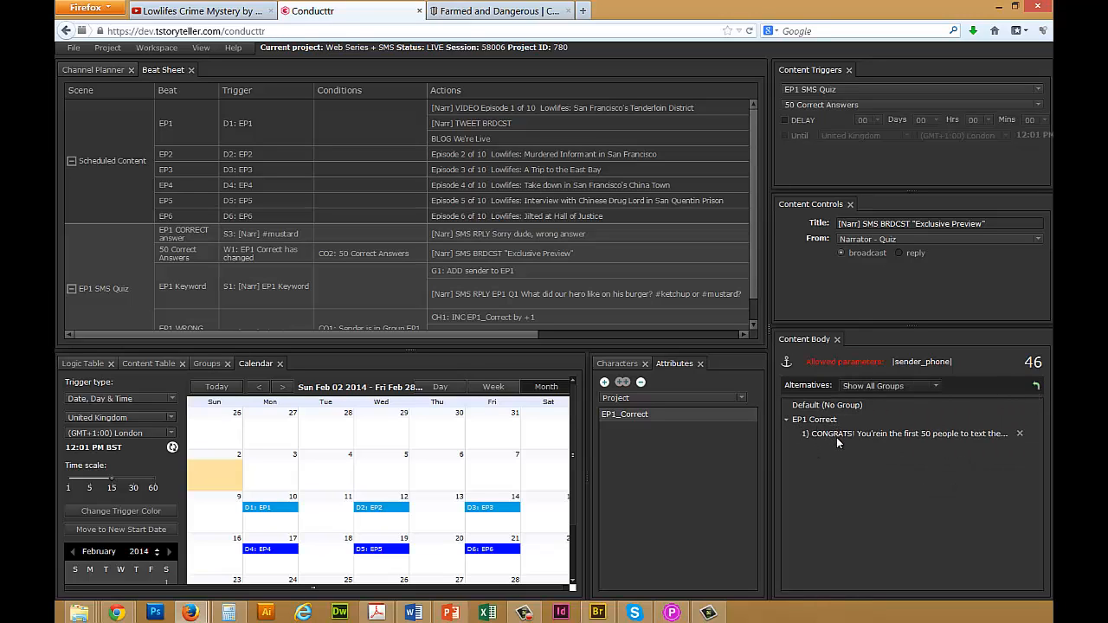
click(1036, 387)
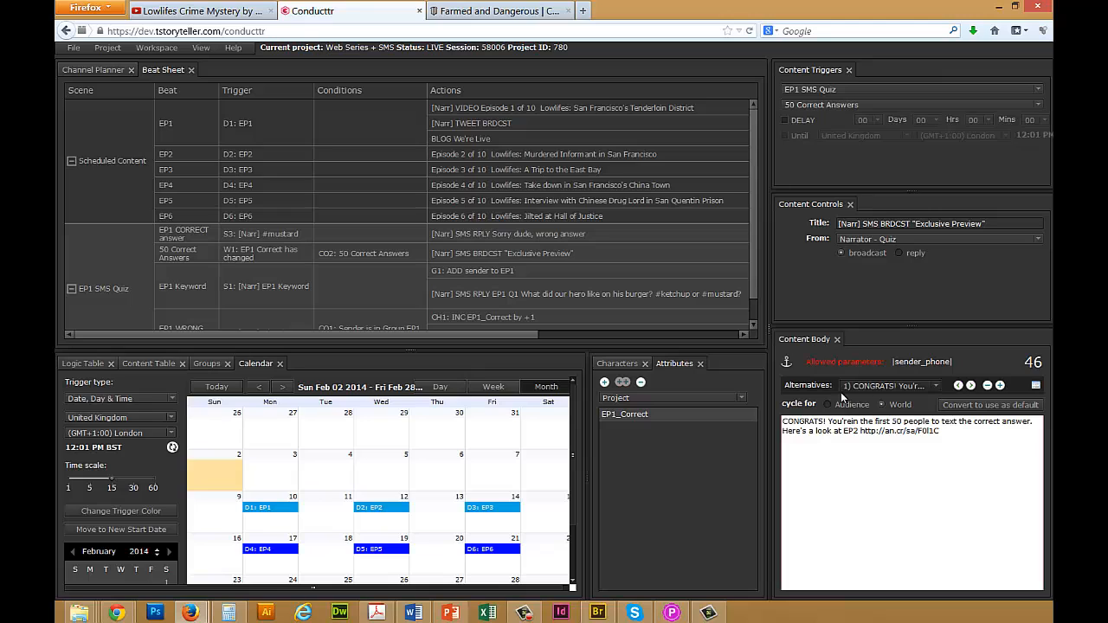
click(940, 389)
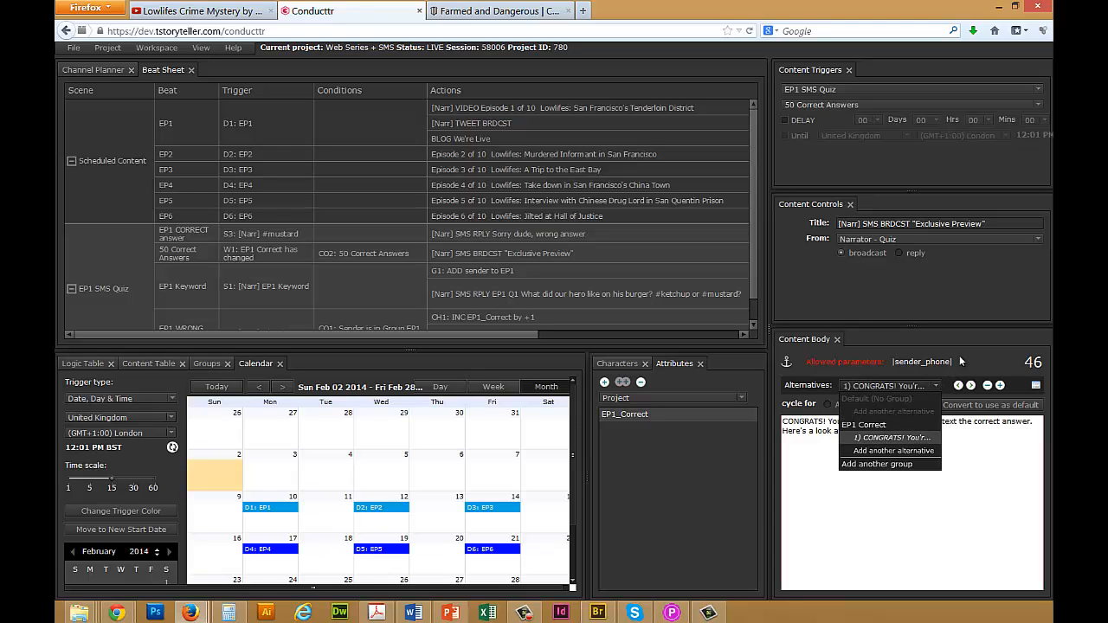
- Review the Exclusive Preview broadcast's alternatives listed for all groups, return to the message text, and examine the remaining EP1 SMS Quiz beats
click(962, 360)
click(1036, 386)
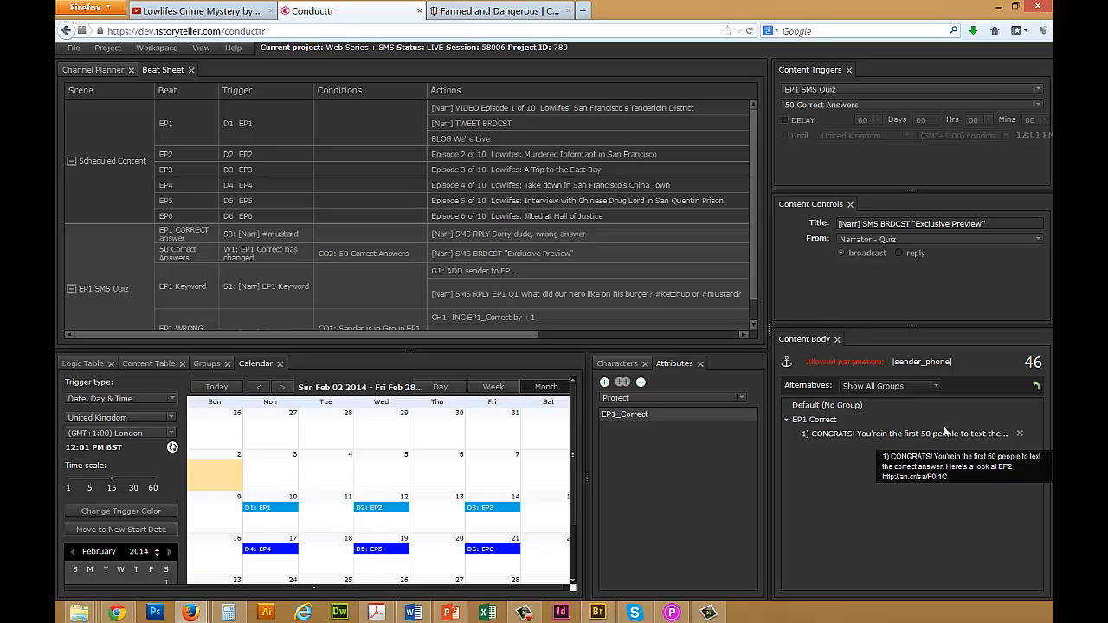
click(1036, 386)
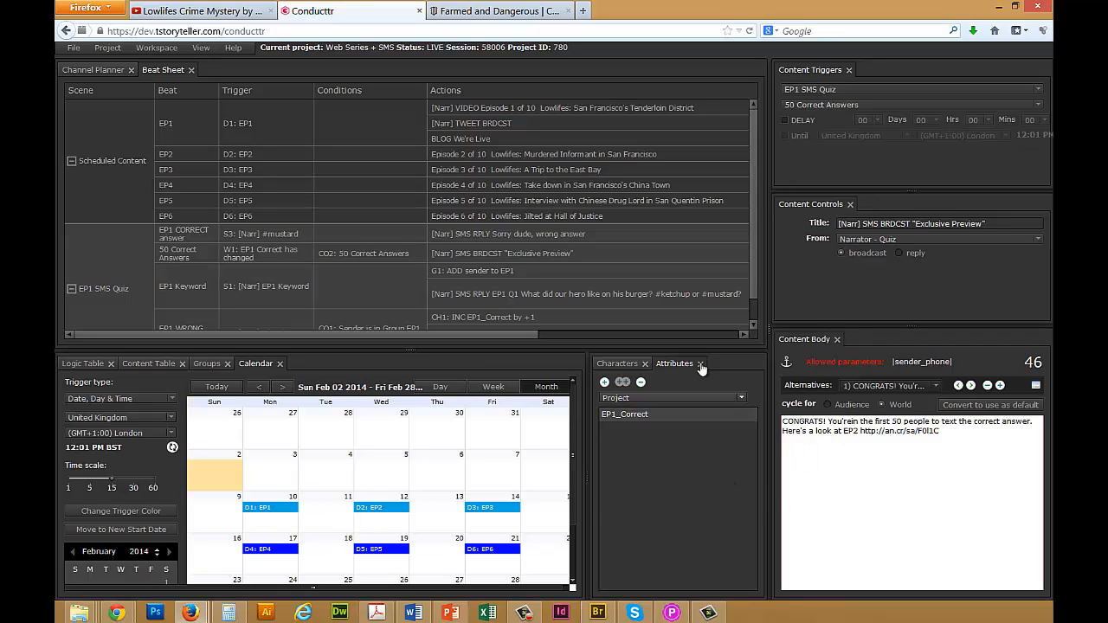
scroll(750, 284, down, 1)
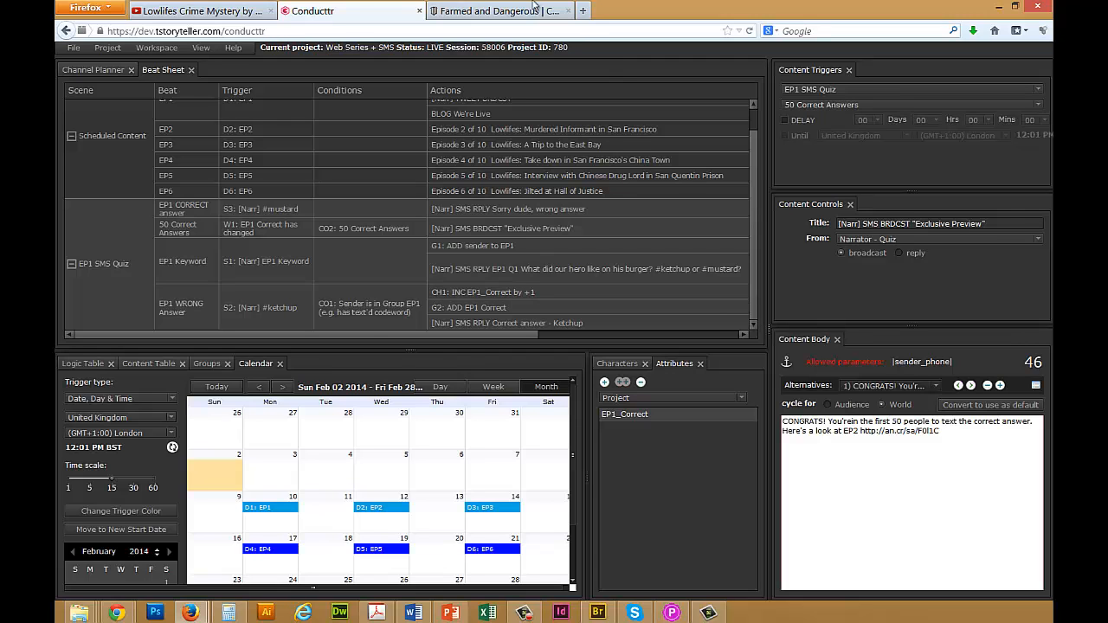
- Switch to the Farmed and Dangerous site, view its trivia game page and home page, and return to Conducttr
click(490, 14)
scroll(882, 253, up, 2)
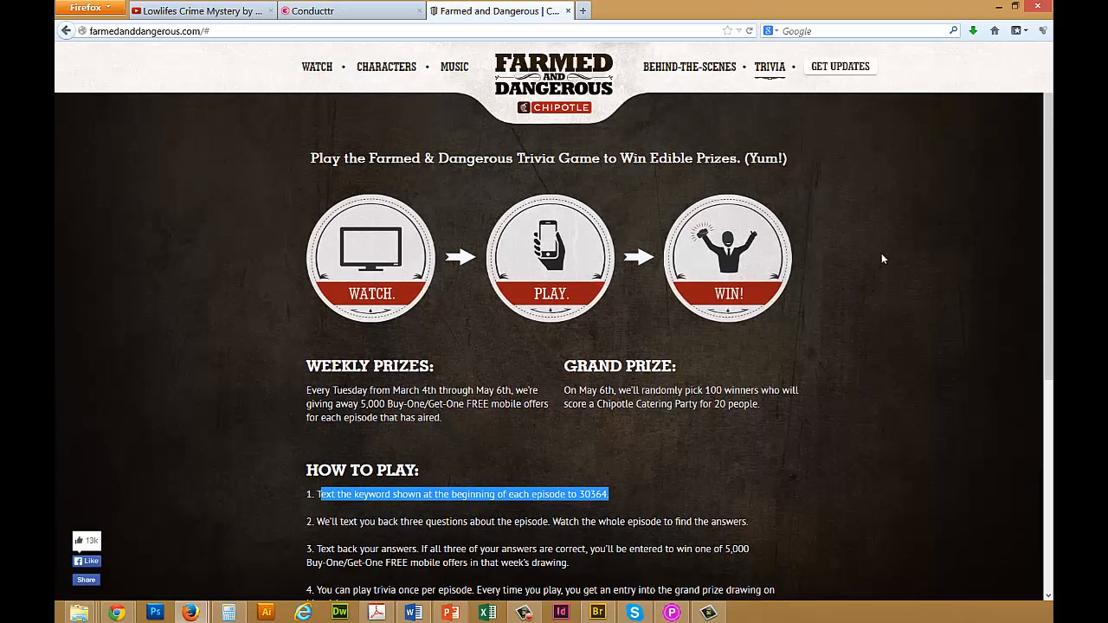
click(553, 85)
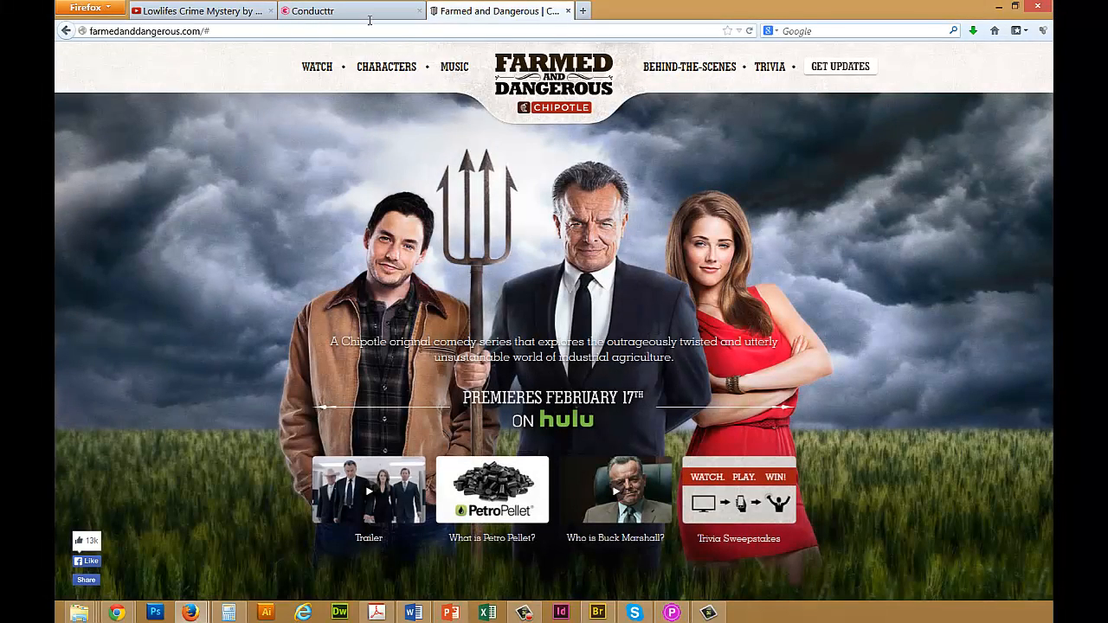
click(369, 15)
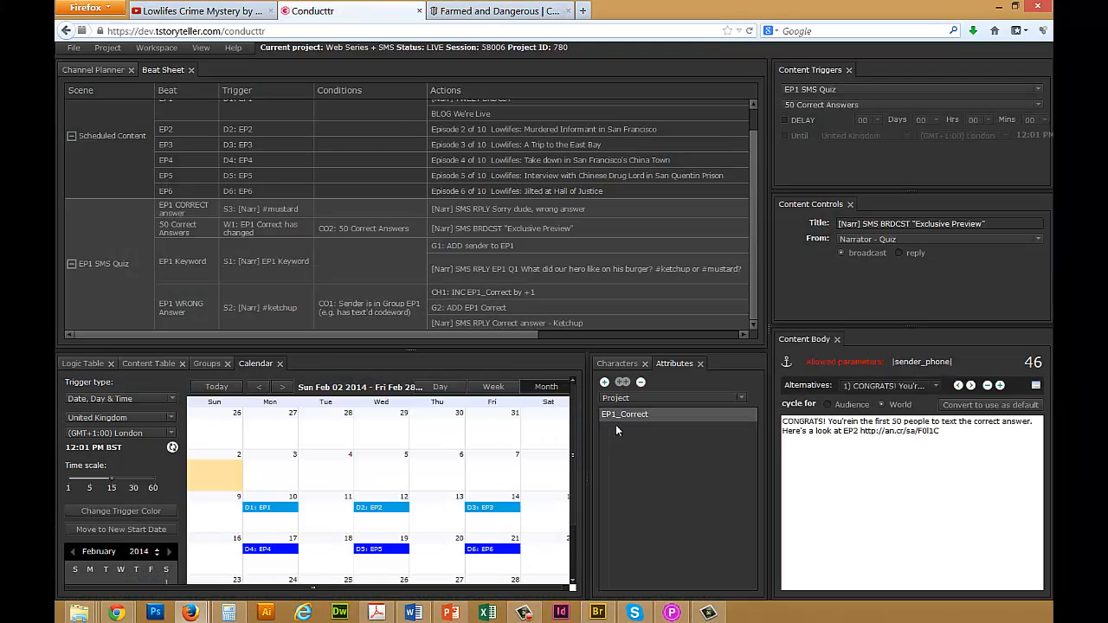